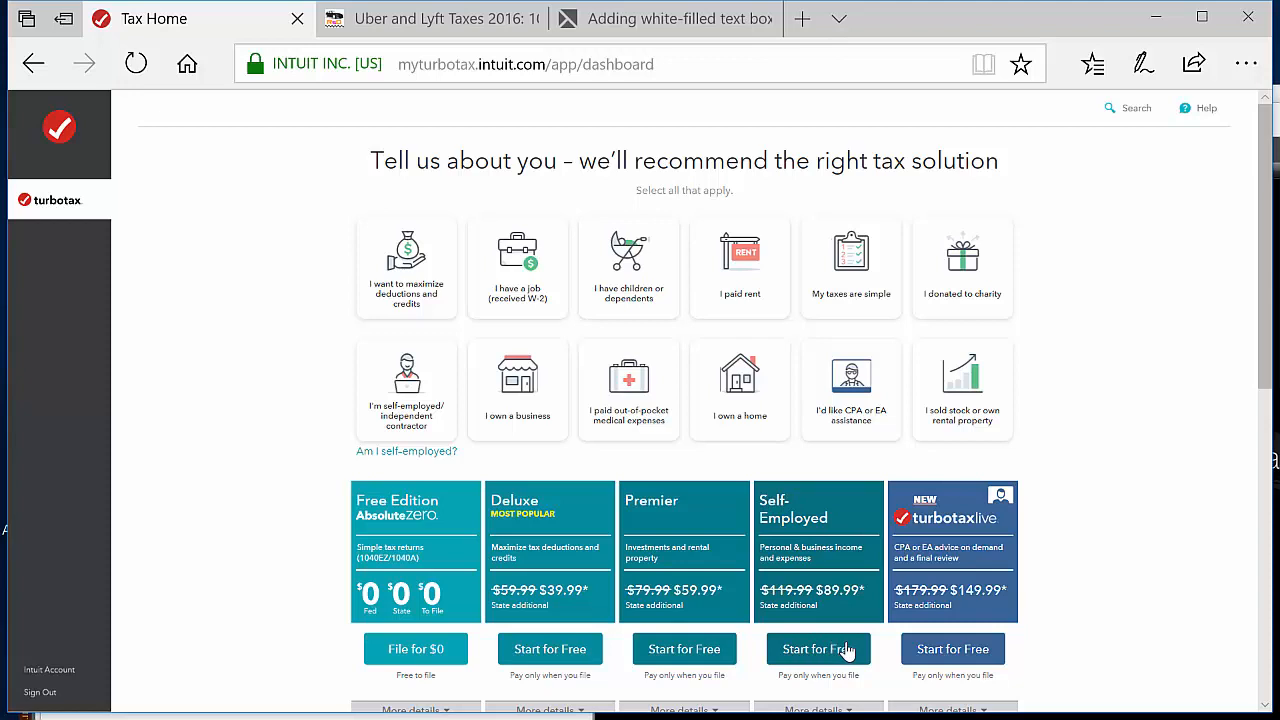
# Start the Self-Employed edition with the prefilled personal details and answer Good to how doing taxes feels
pyautogui.click(845, 651)
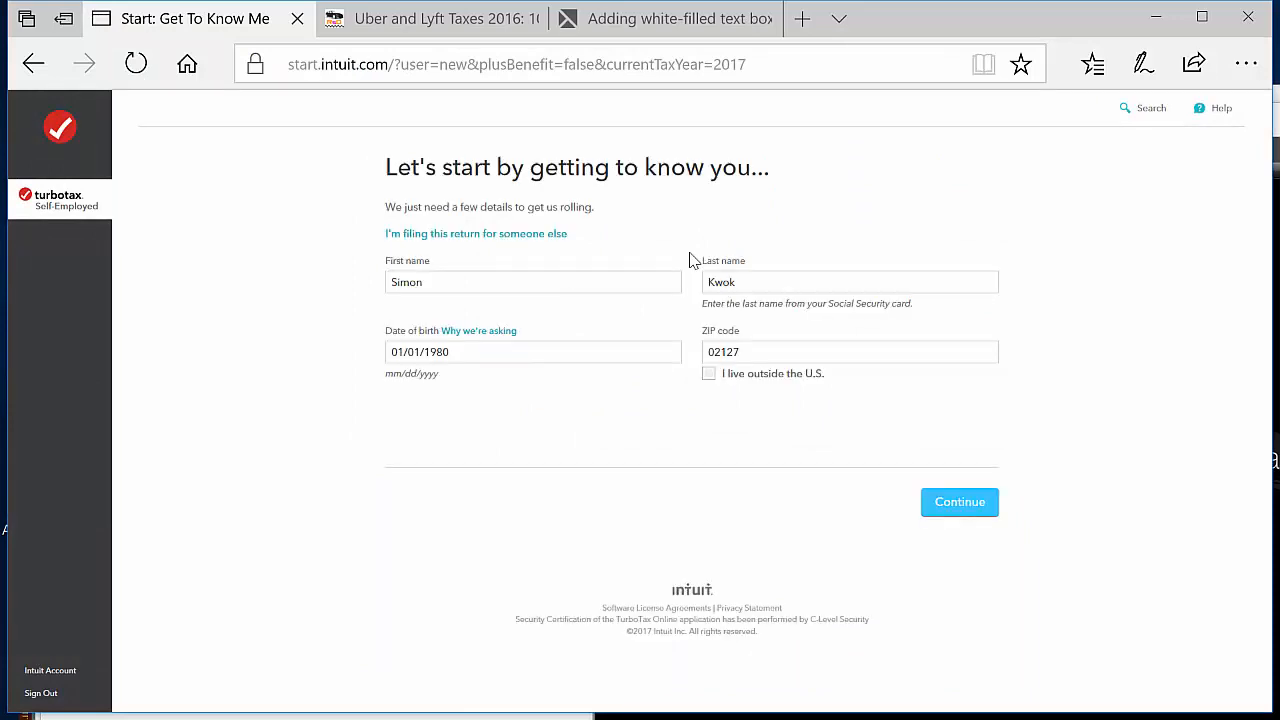
pyautogui.click(966, 503)
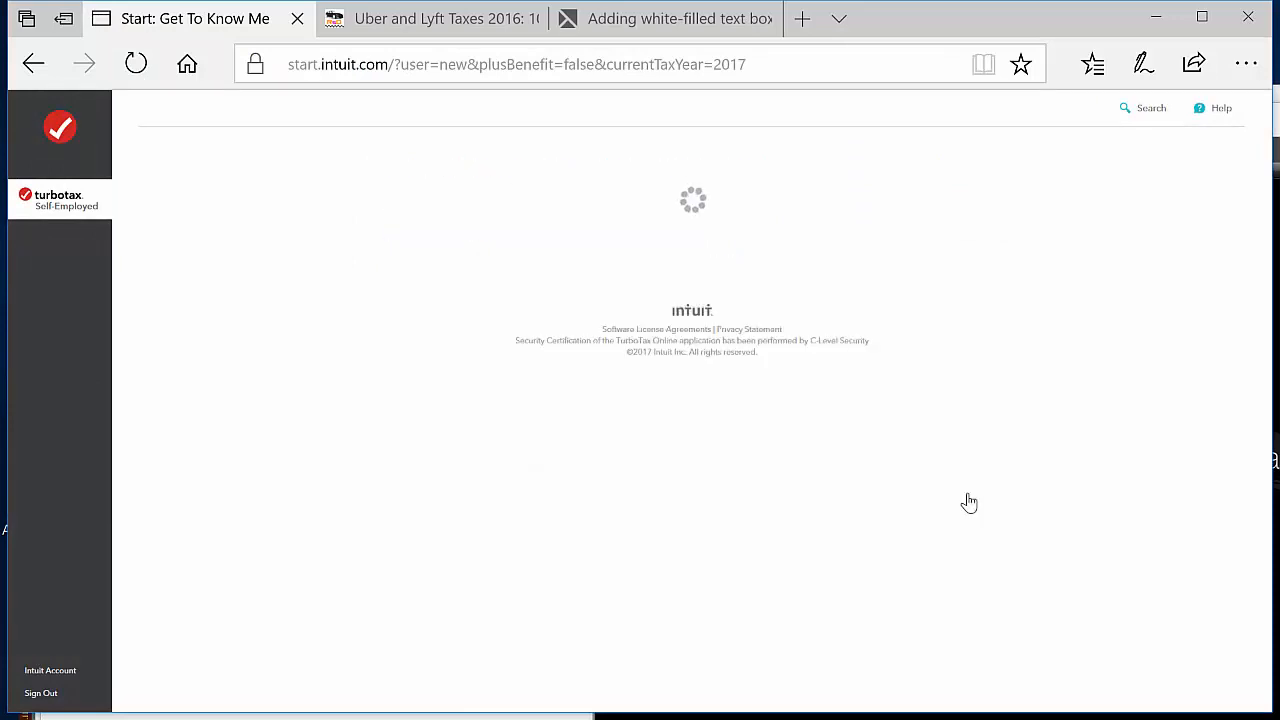
pyautogui.click(595, 248)
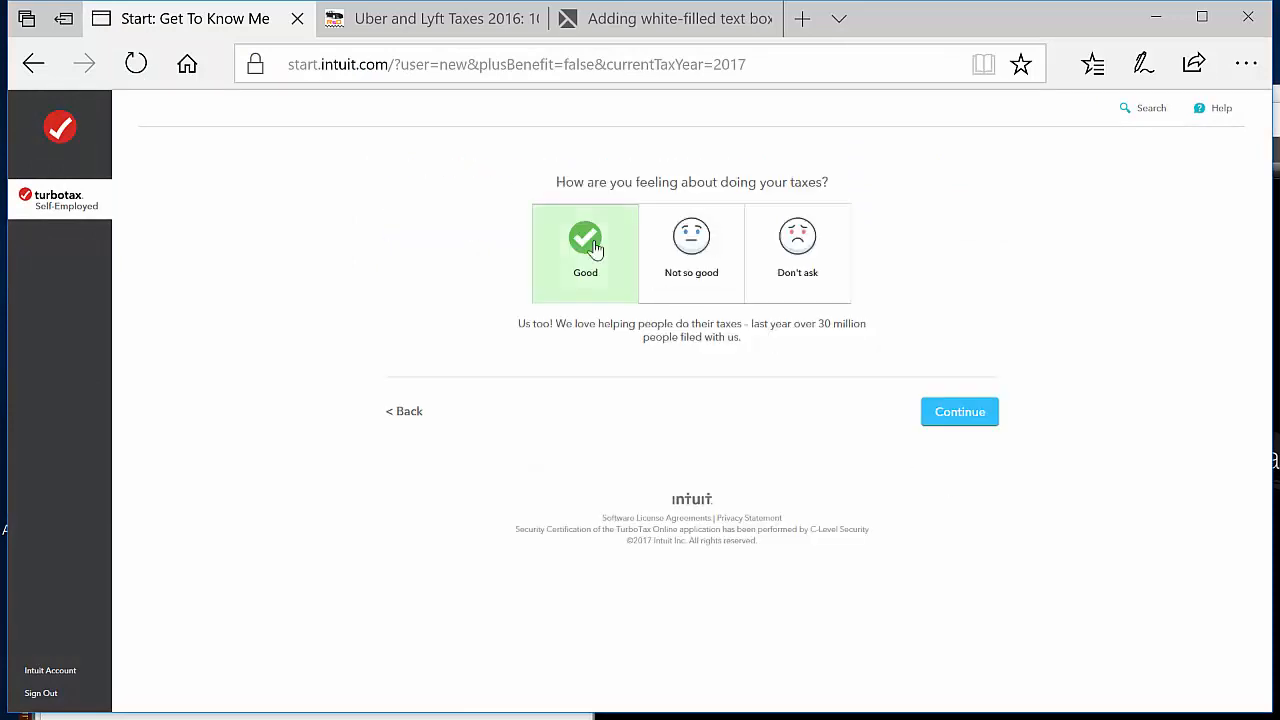
pyautogui.click(964, 422)
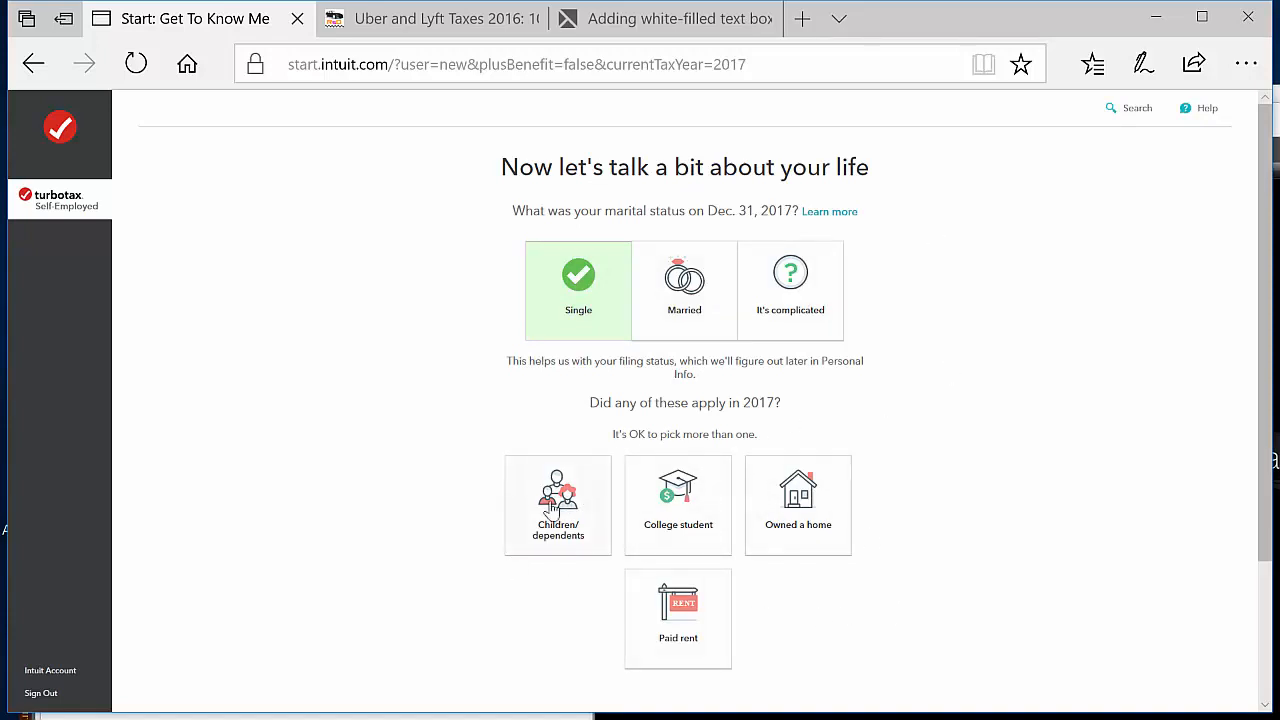
# Complete the life and financial picture questions with Single as marital status and no other items selected, continuing to the personal info form
pyautogui.scroll(-2, 954, 531)
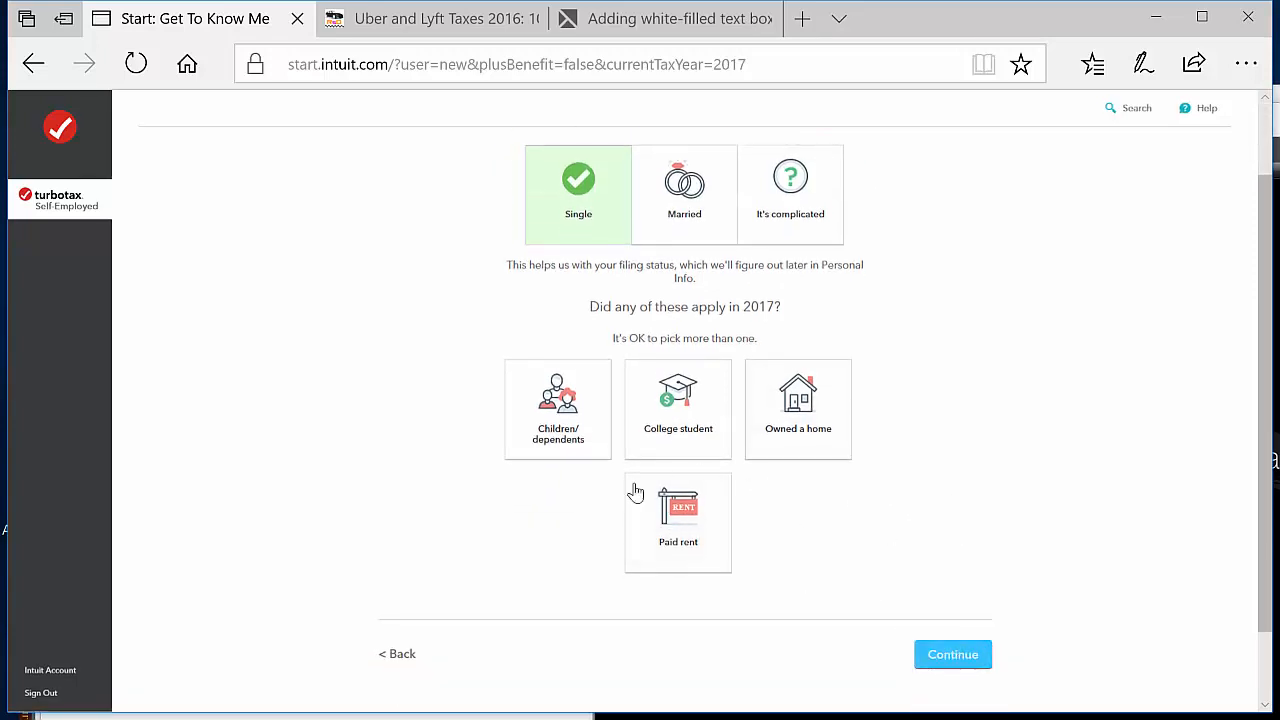
pyautogui.click(966, 663)
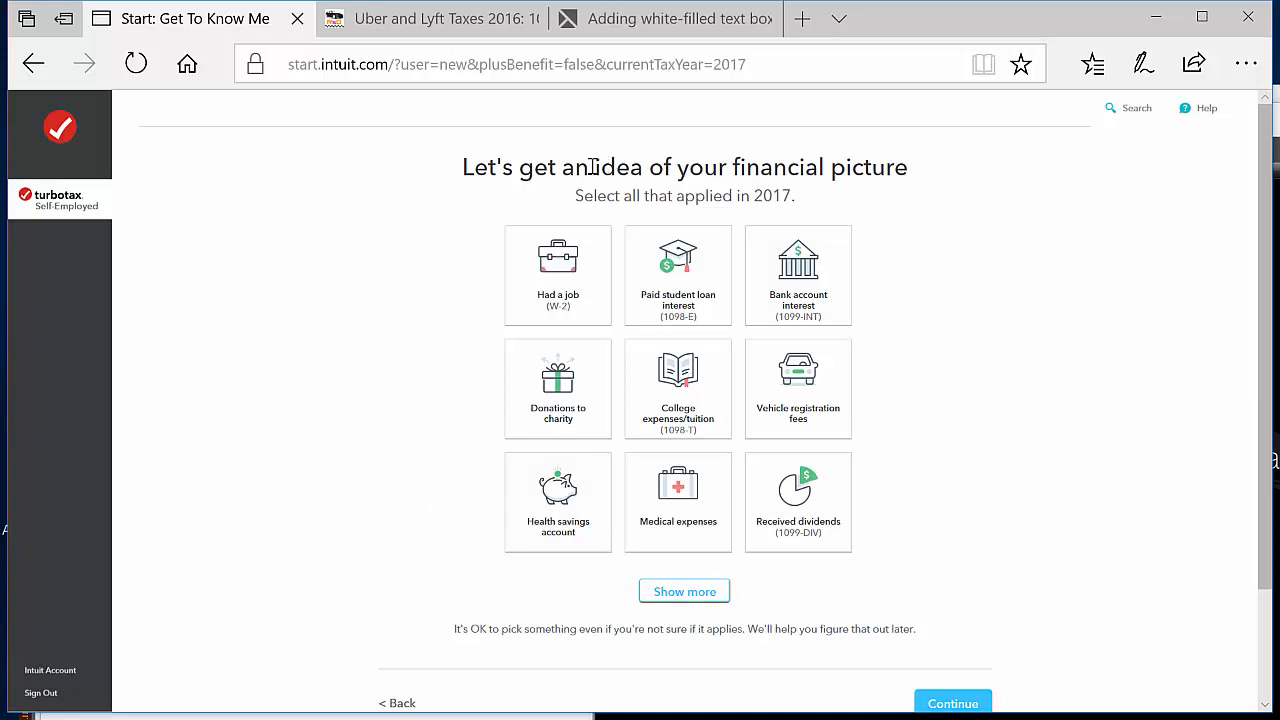
pyautogui.click(944, 704)
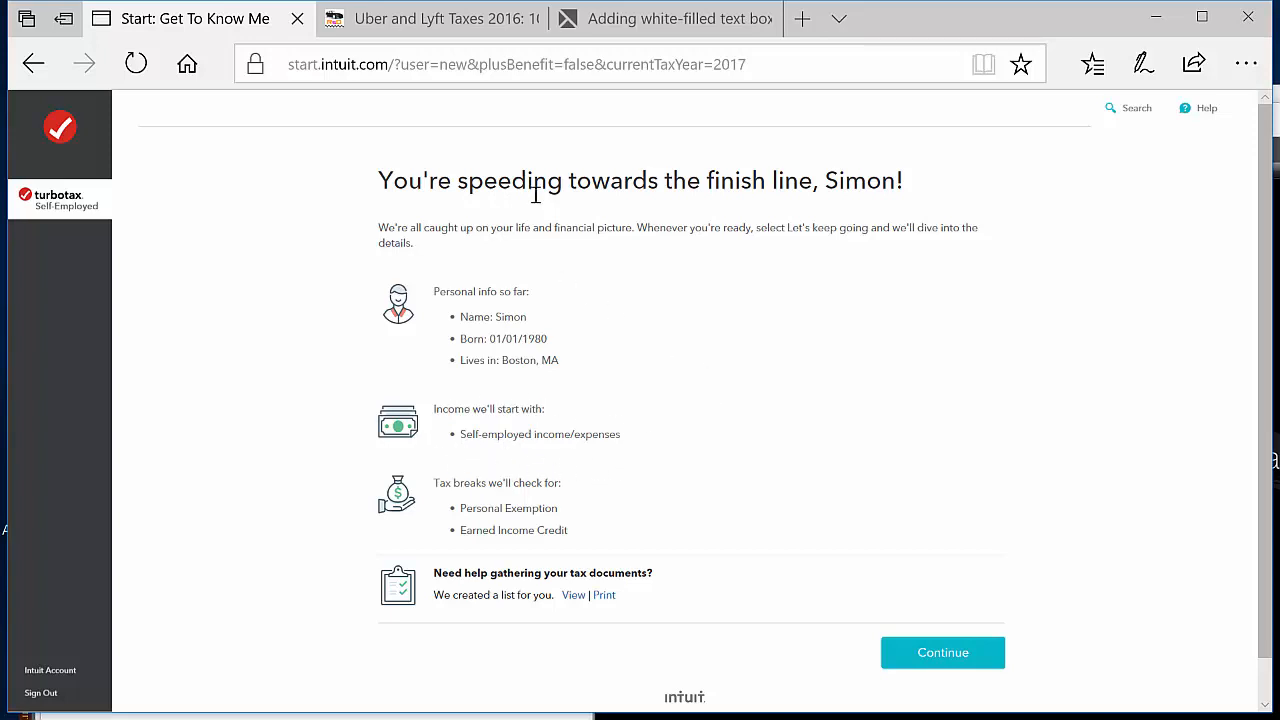
pyautogui.click(970, 654)
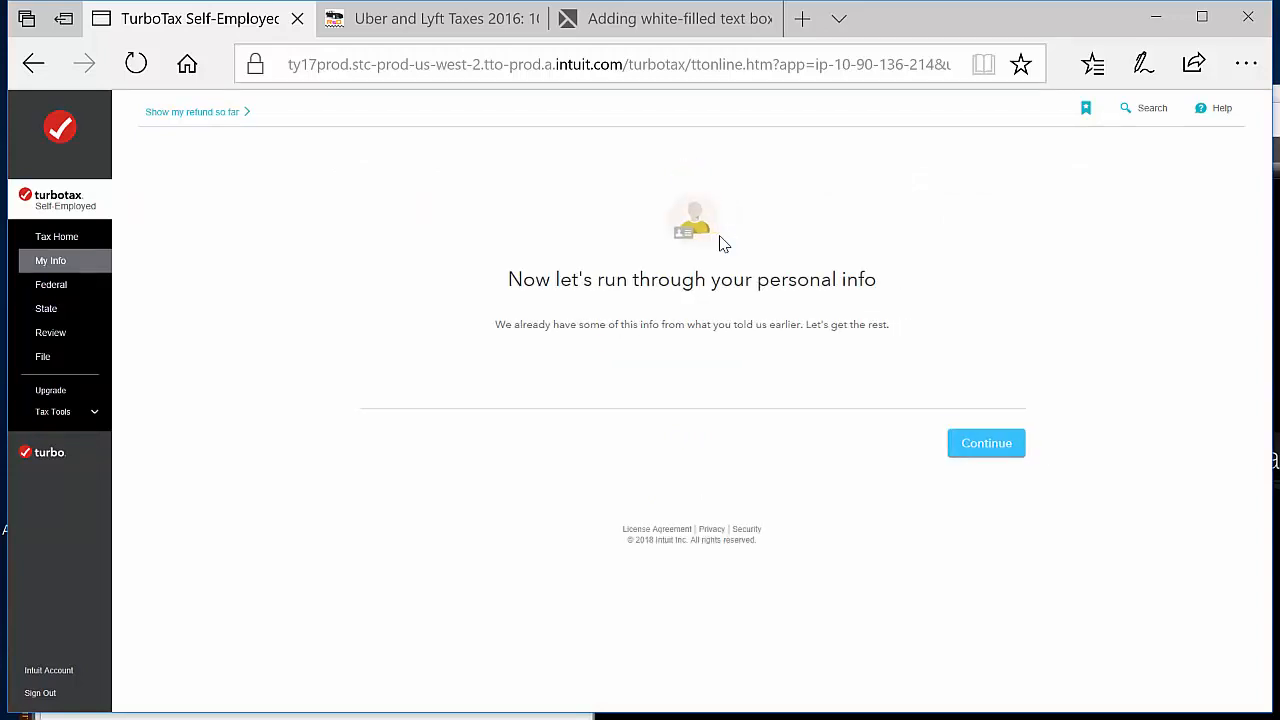
pyautogui.click(1013, 443)
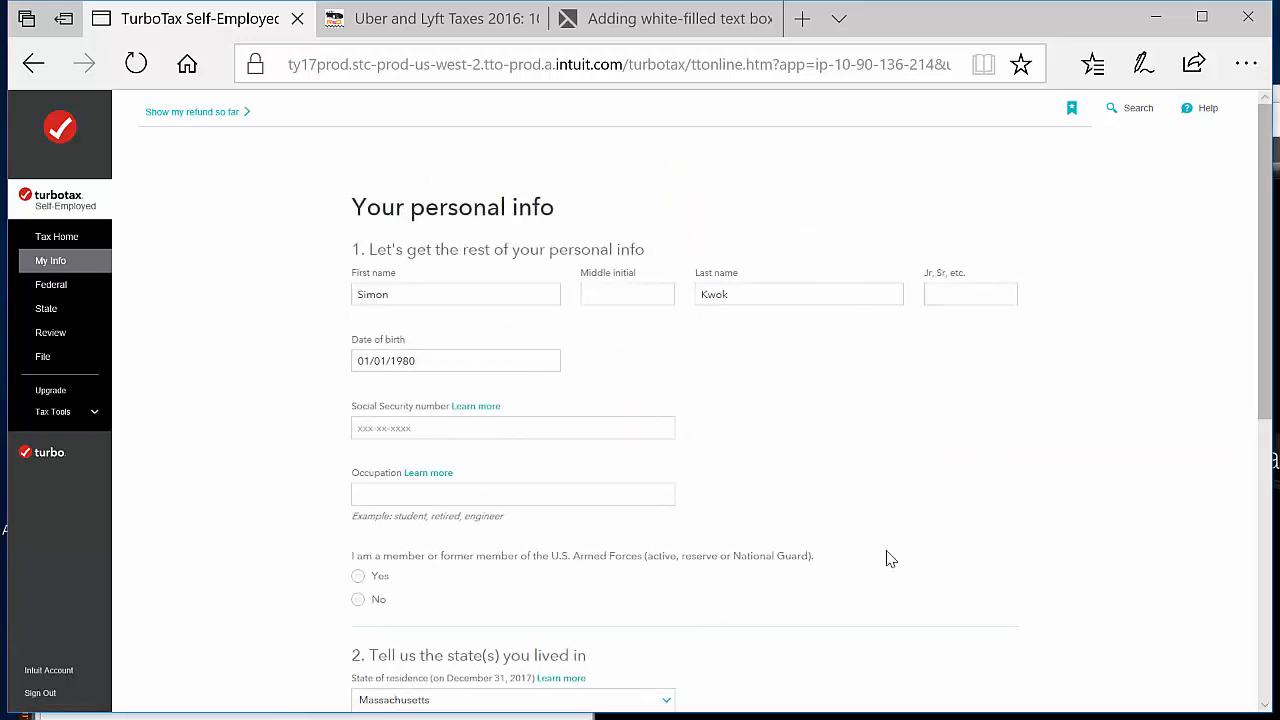
# Submit the personal info with occupation engineer and No for Armed Forces, another state, dependent status, legal blindness and preparing for a deceased person
pyautogui.click(493, 500)
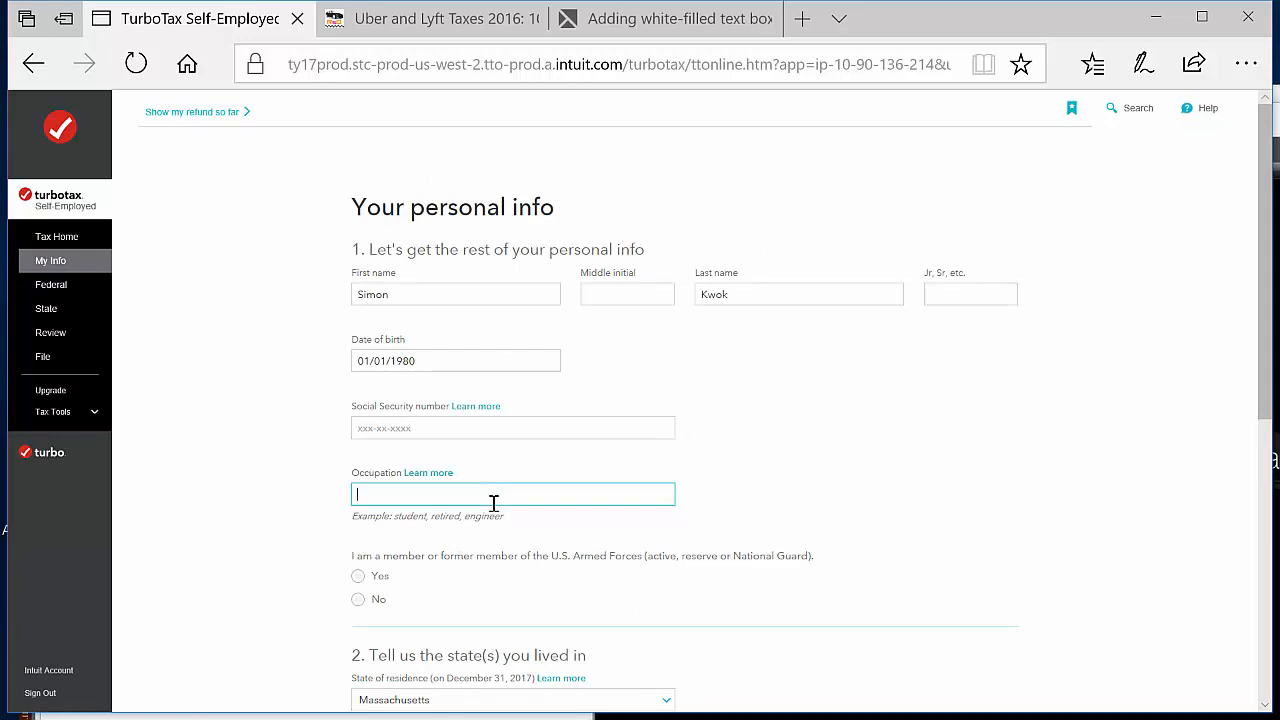
pyautogui.scroll(-4, 925, 522)
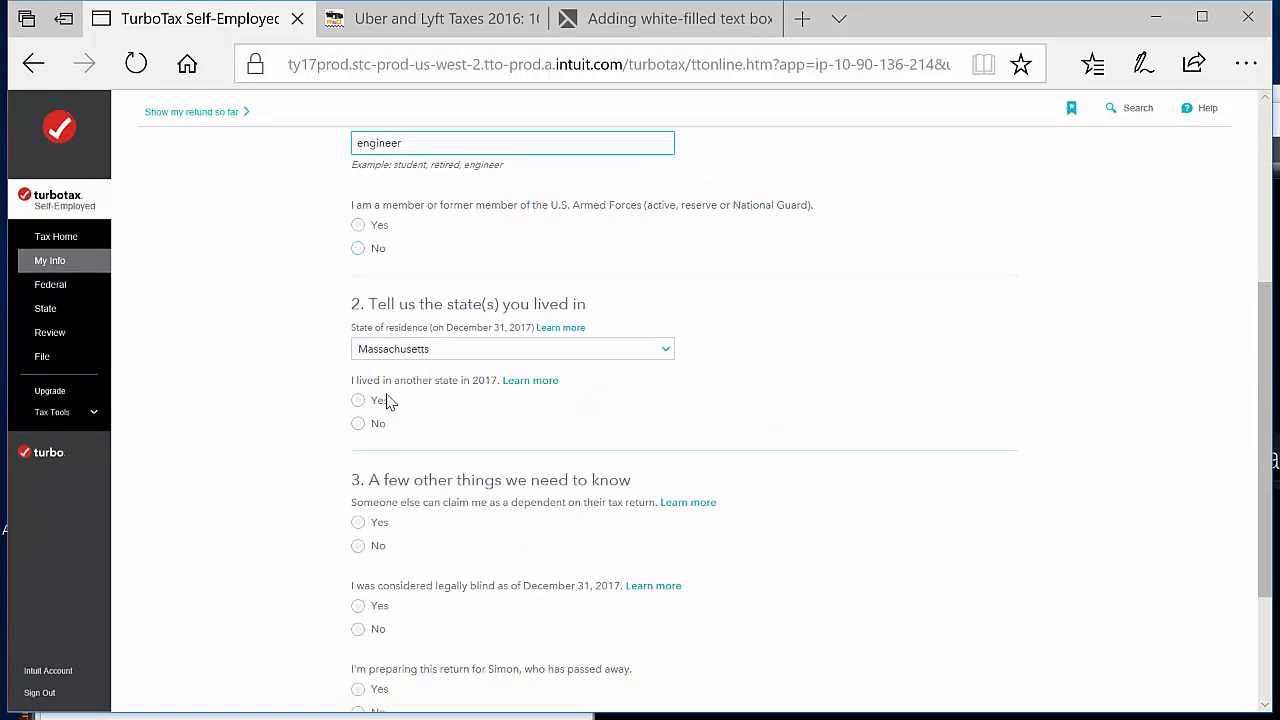
pyautogui.click(359, 249)
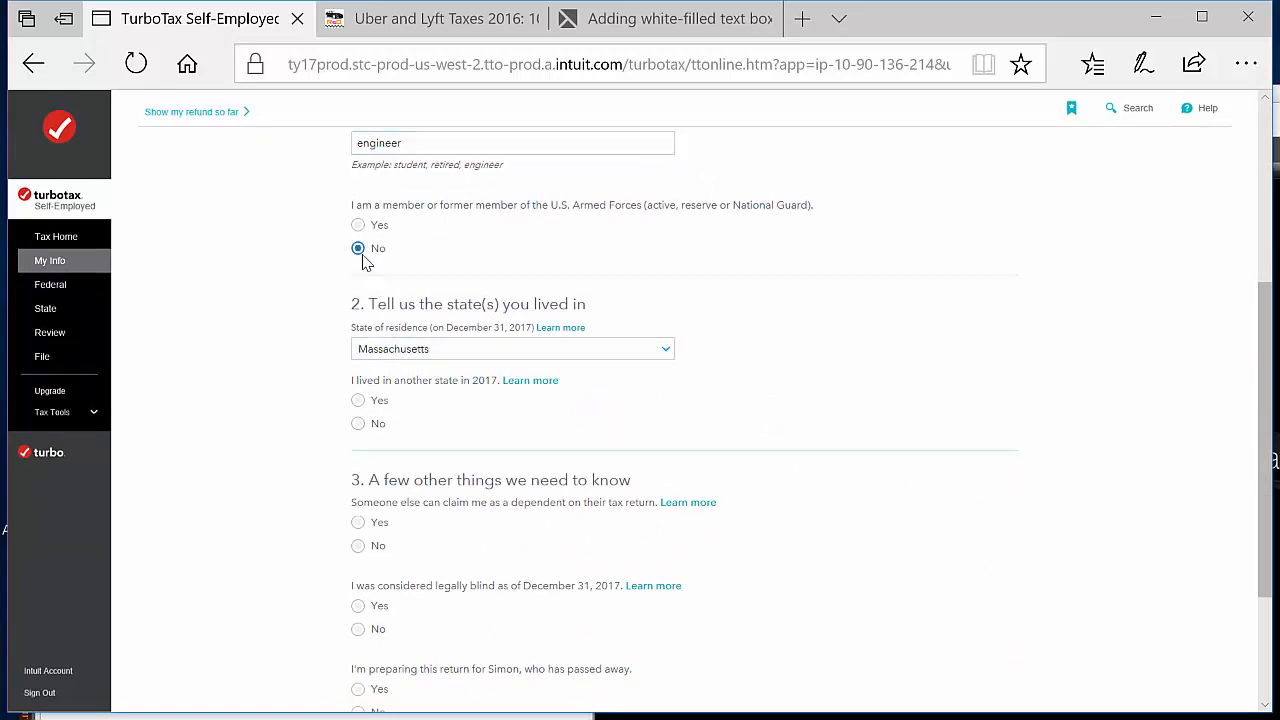
pyautogui.click(360, 425)
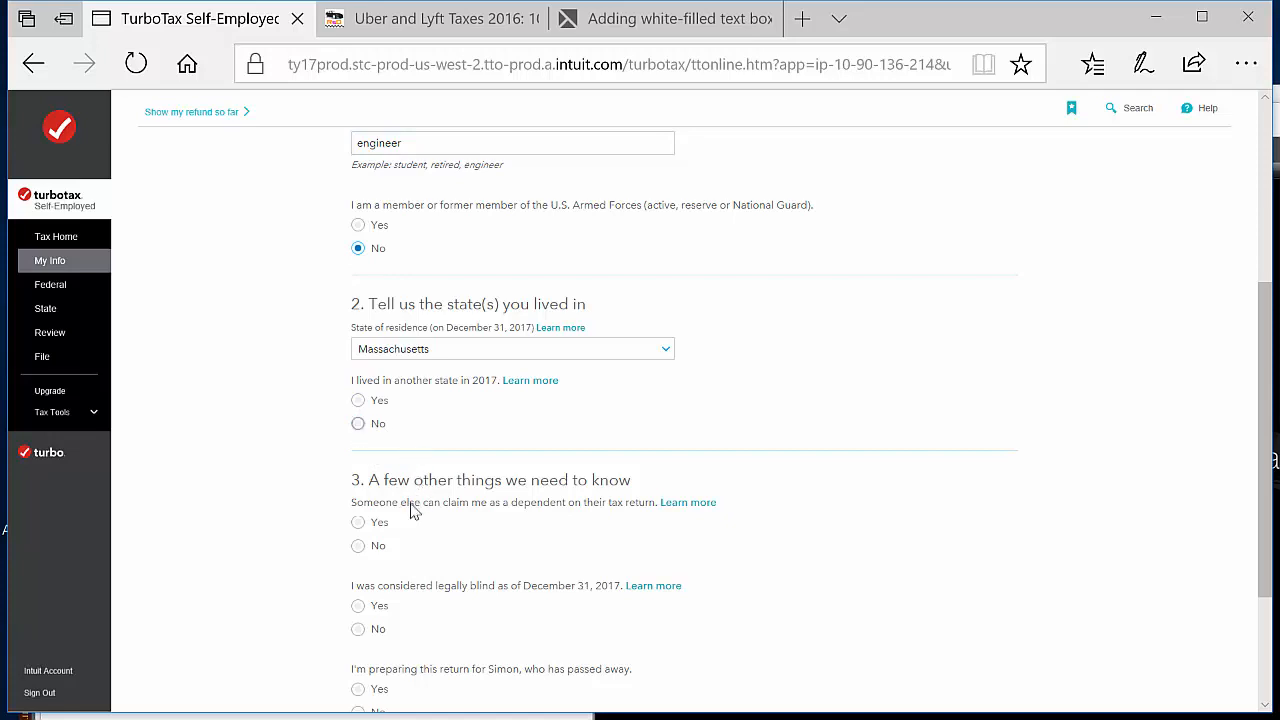
pyautogui.click(360, 549)
pyautogui.scroll(-3, 753, 570)
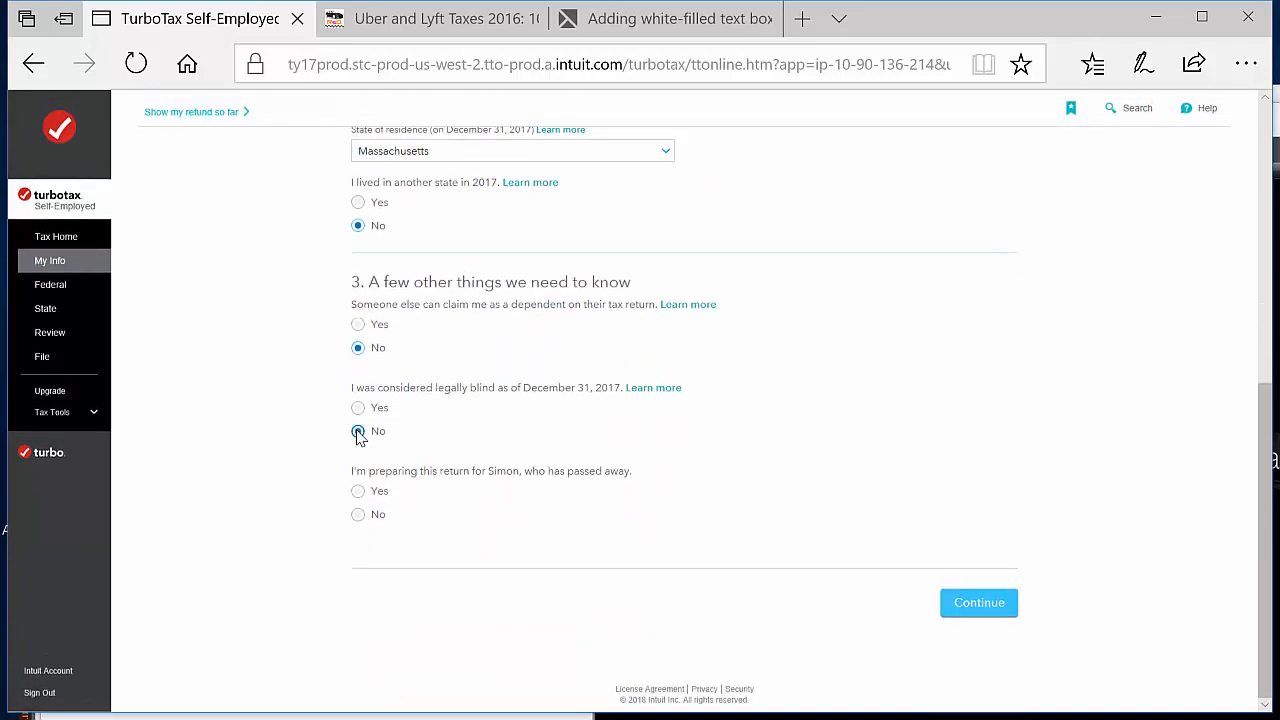
pyautogui.click(358, 432)
pyautogui.click(358, 516)
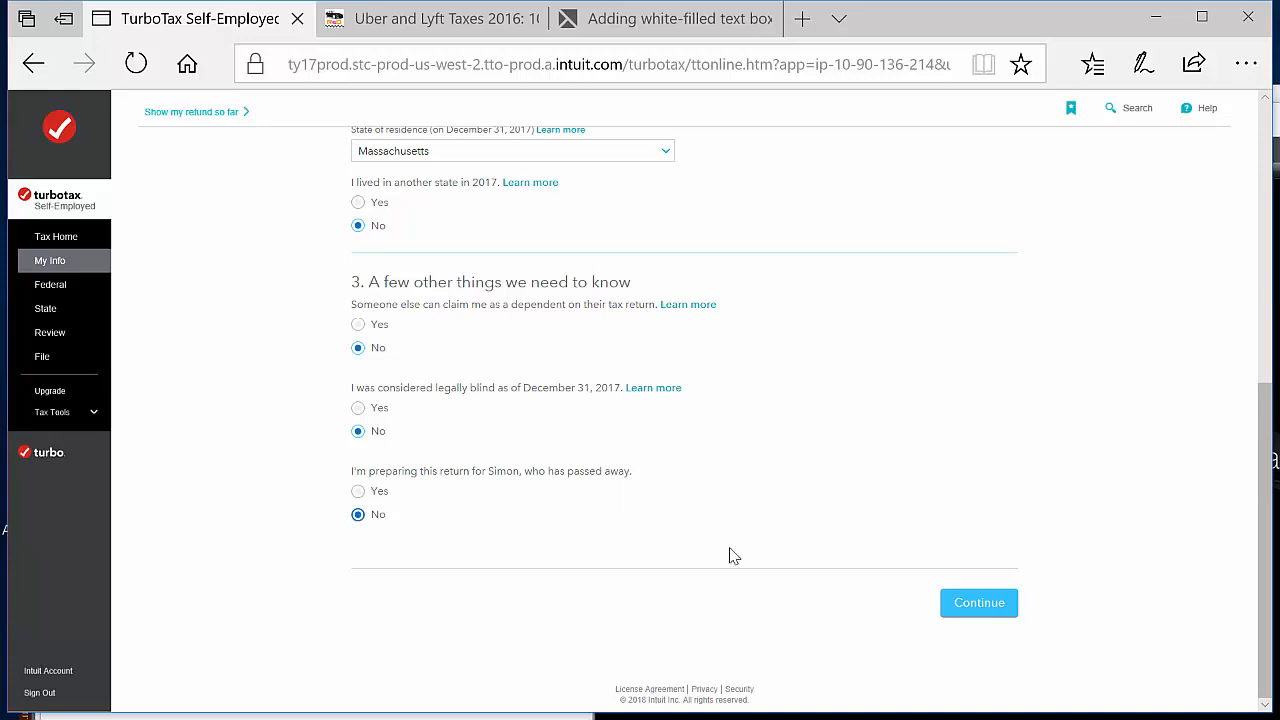
pyautogui.click(979, 603)
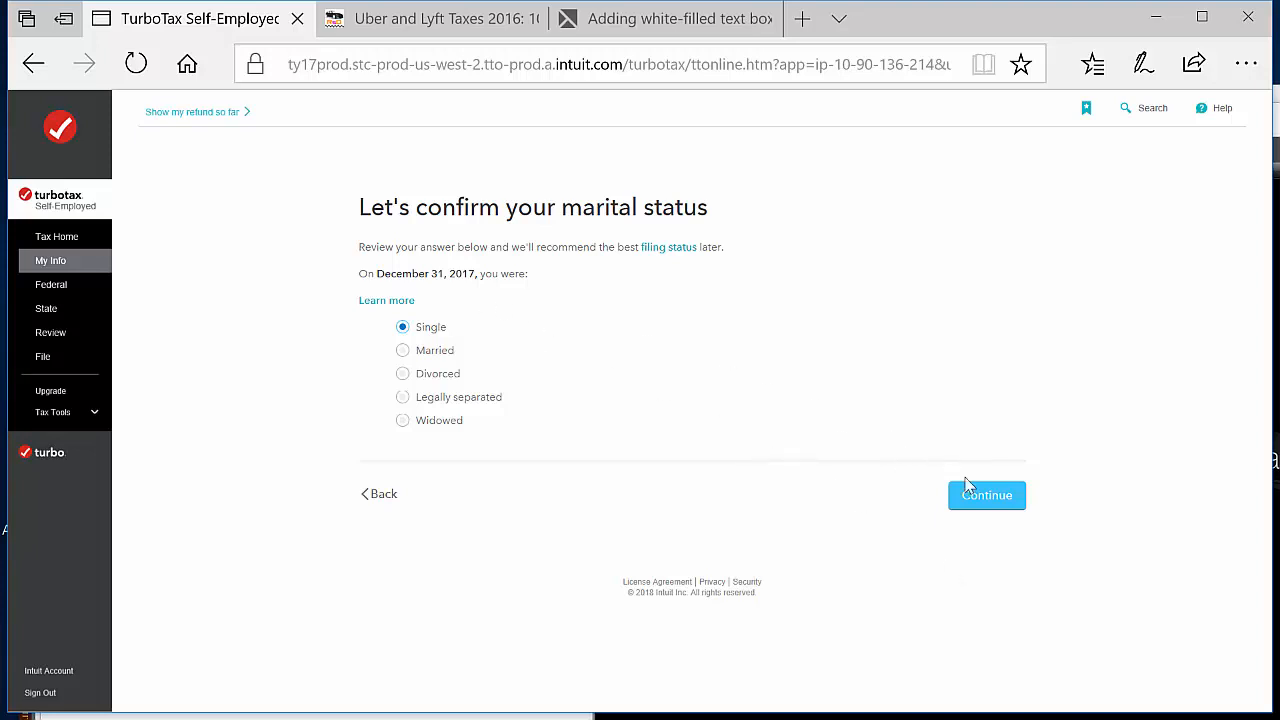
# Confirm the marital status as Single and answer that there are no children or supported persons
pyautogui.click(990, 507)
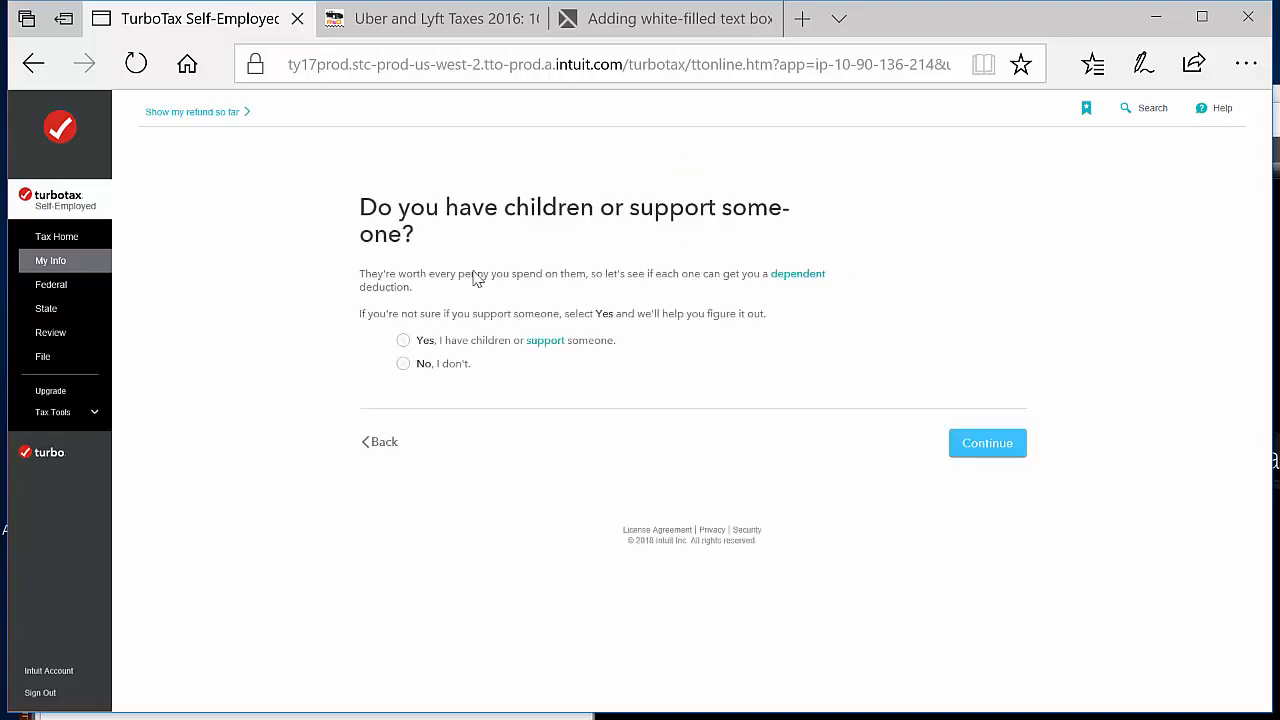
pyautogui.click(404, 366)
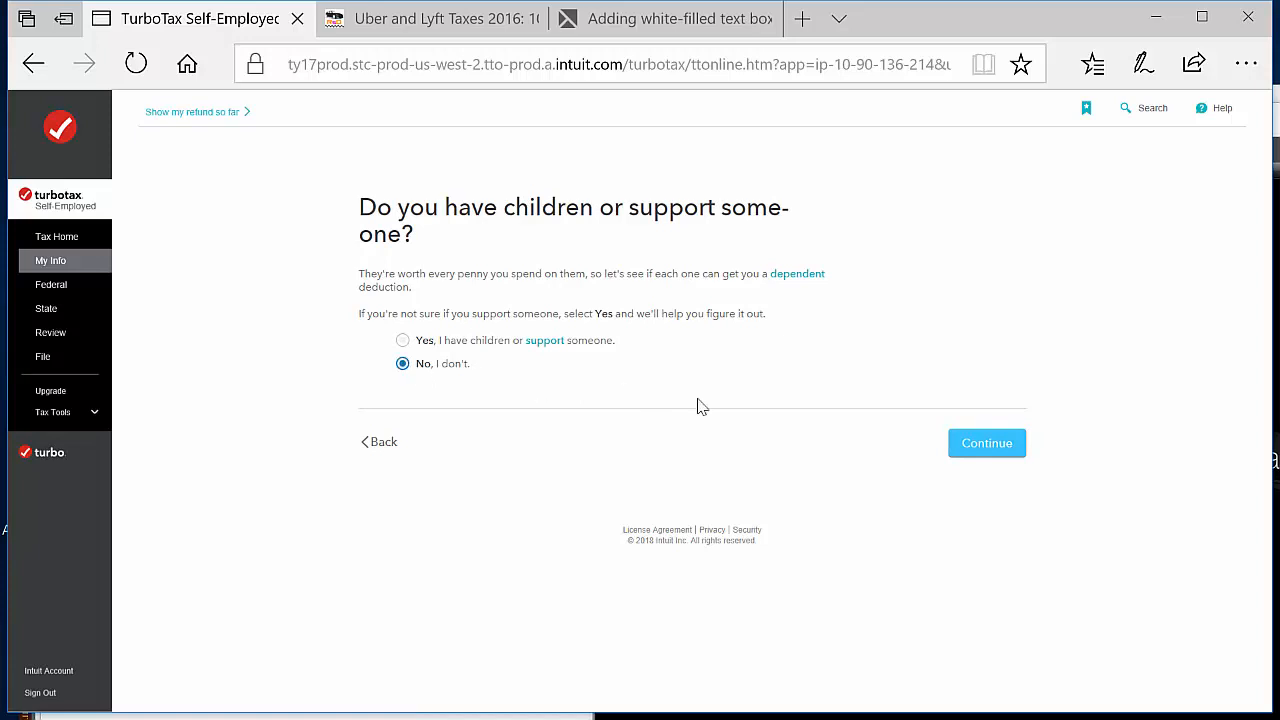
pyautogui.click(984, 446)
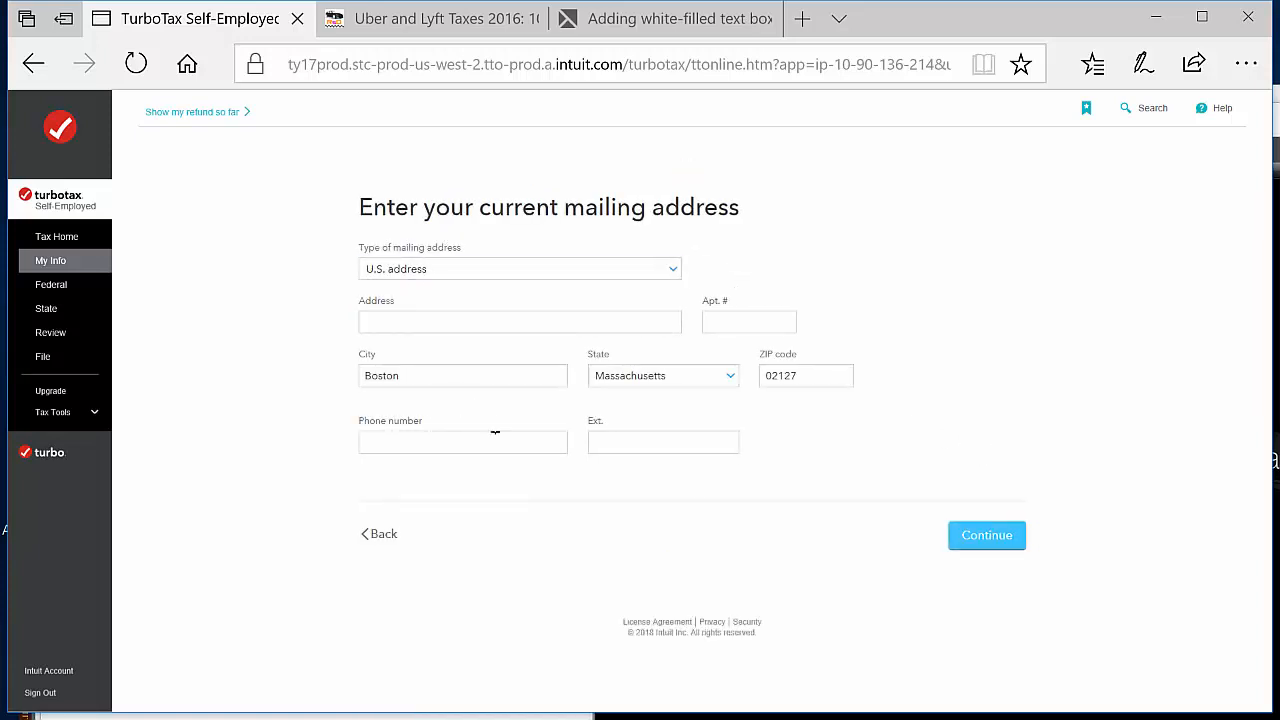
# Leave the street address and phone number blank and answer No to making money in other states
pyautogui.click(470, 448)
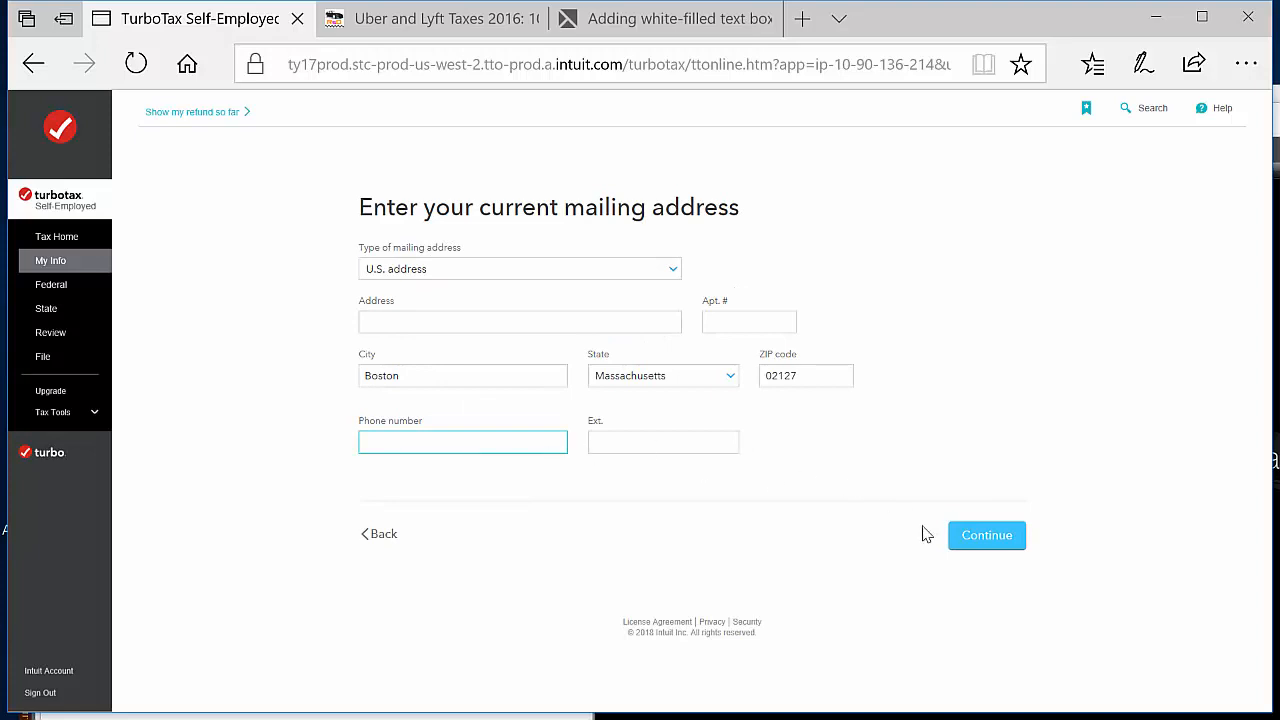
pyautogui.click(1002, 539)
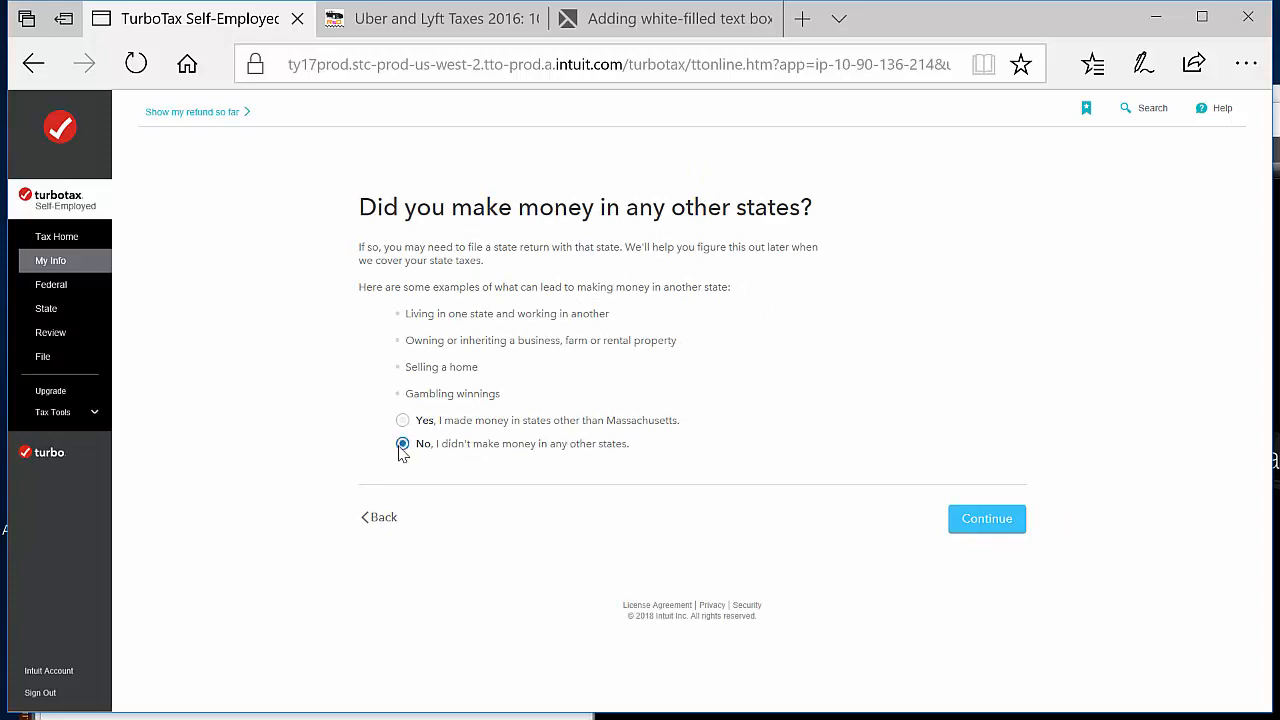
pyautogui.click(1006, 536)
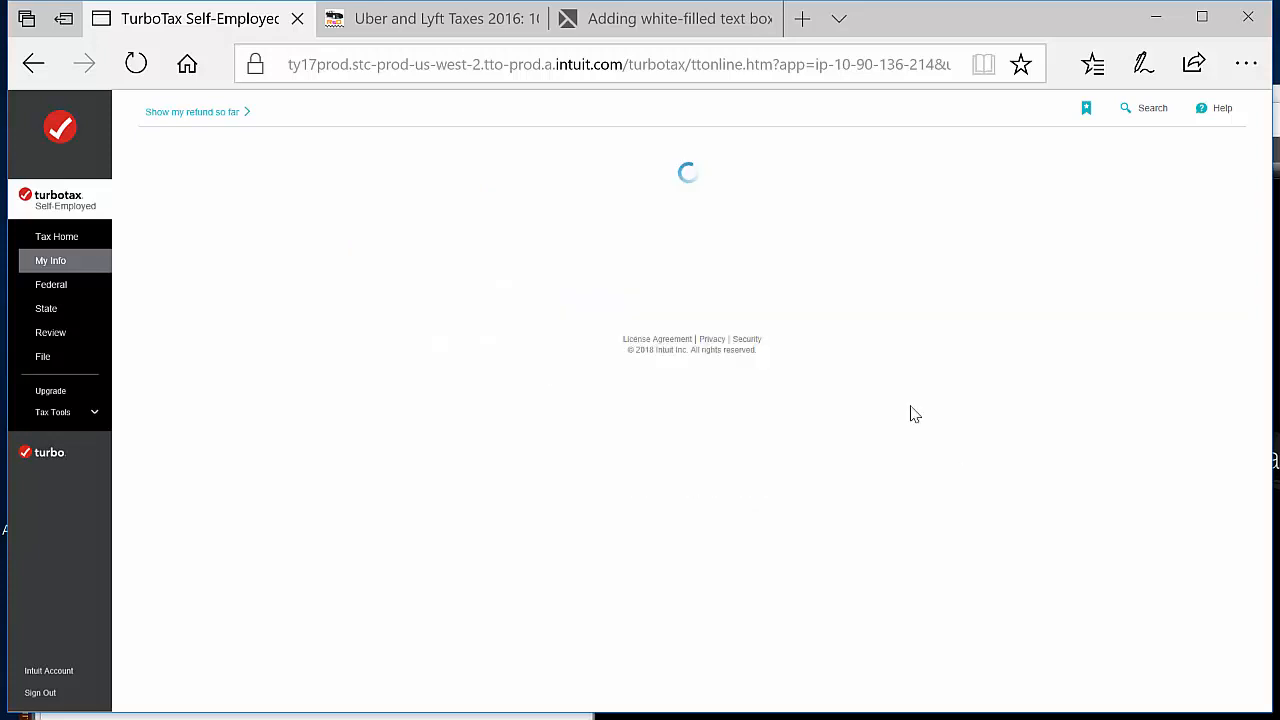
# Accept the Single filing status, answer No to being affected by the 2017 hurricanes, and accept the personal info summary
pyautogui.scroll(-1, 974, 407)
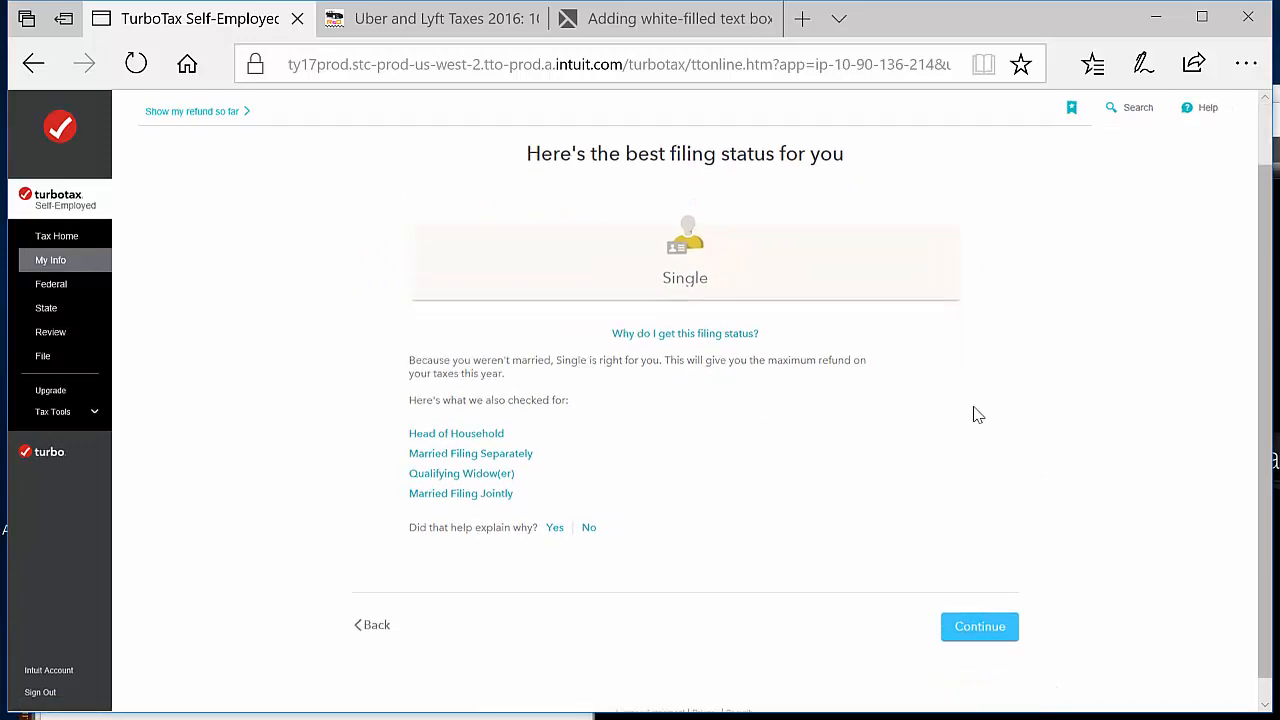
pyautogui.click(983, 629)
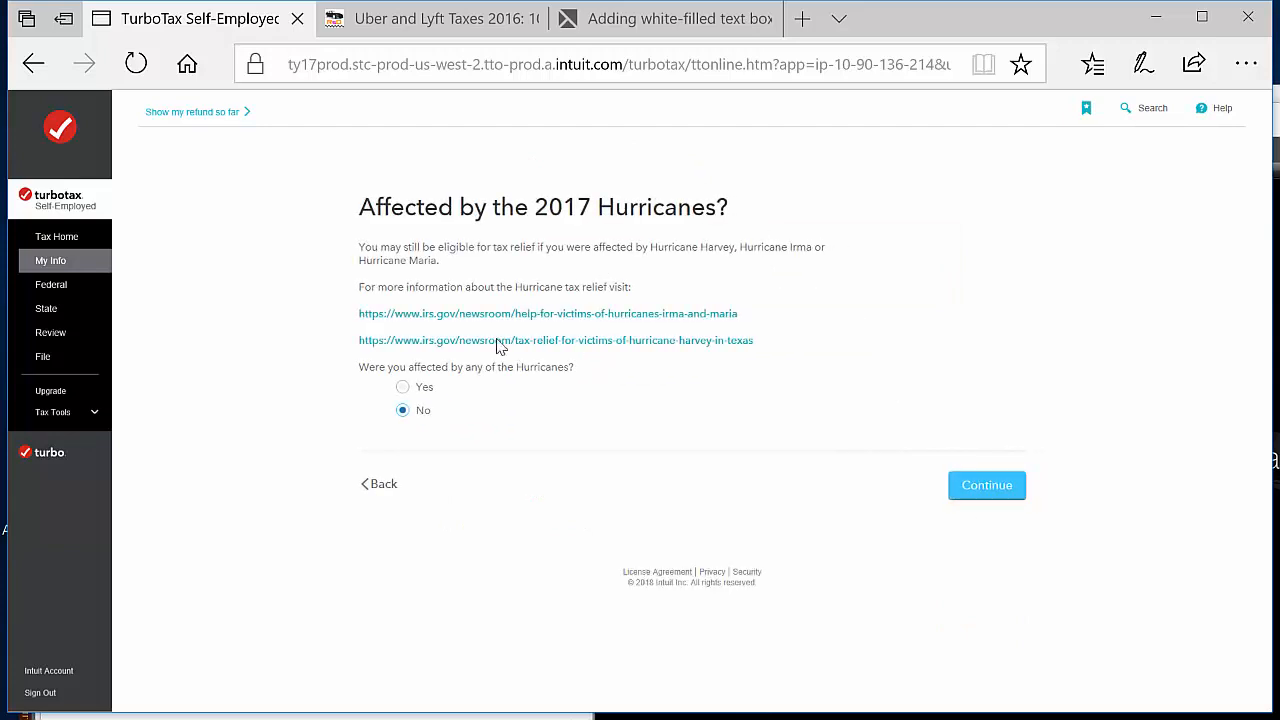
pyautogui.click(993, 493)
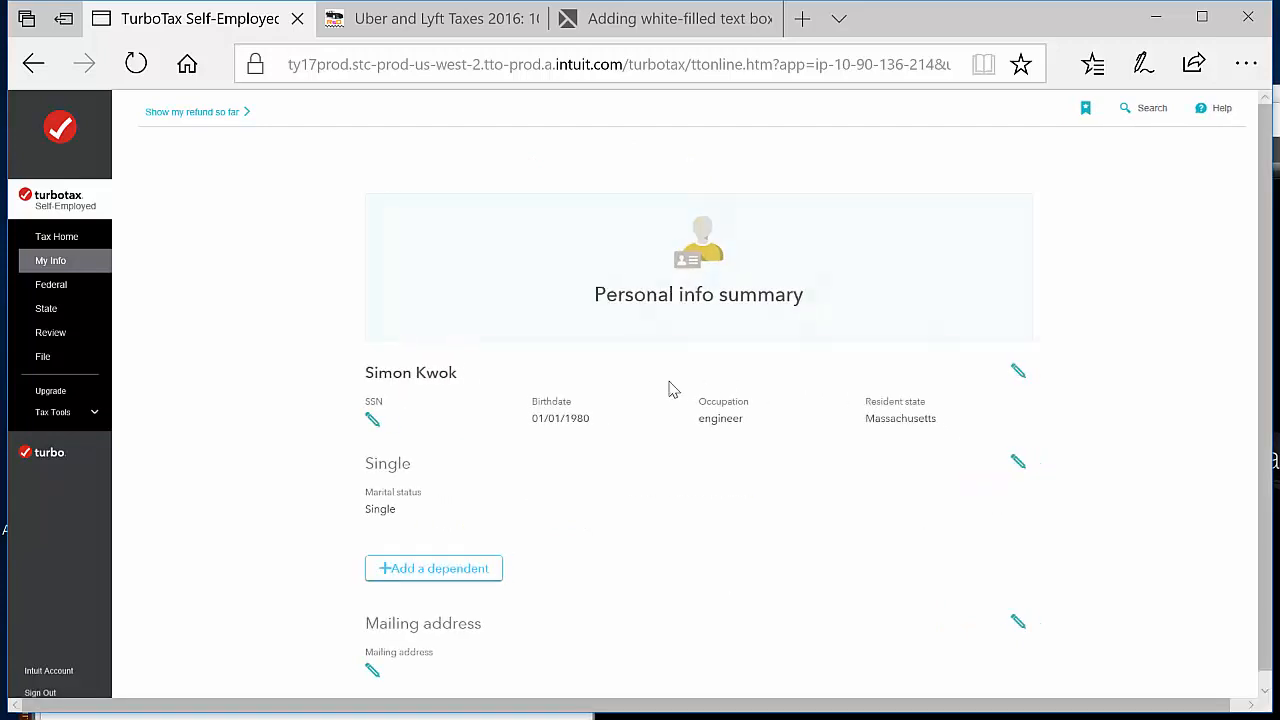
pyautogui.scroll(-3, 1128, 492)
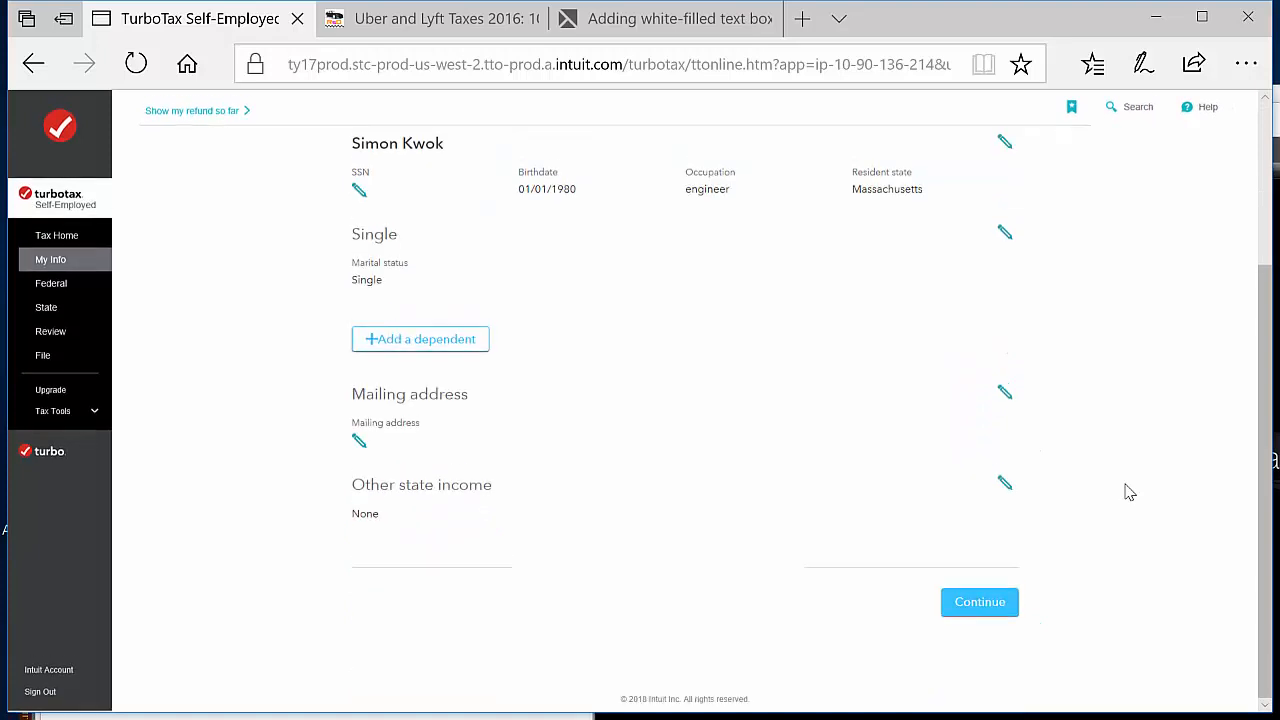
pyautogui.click(973, 607)
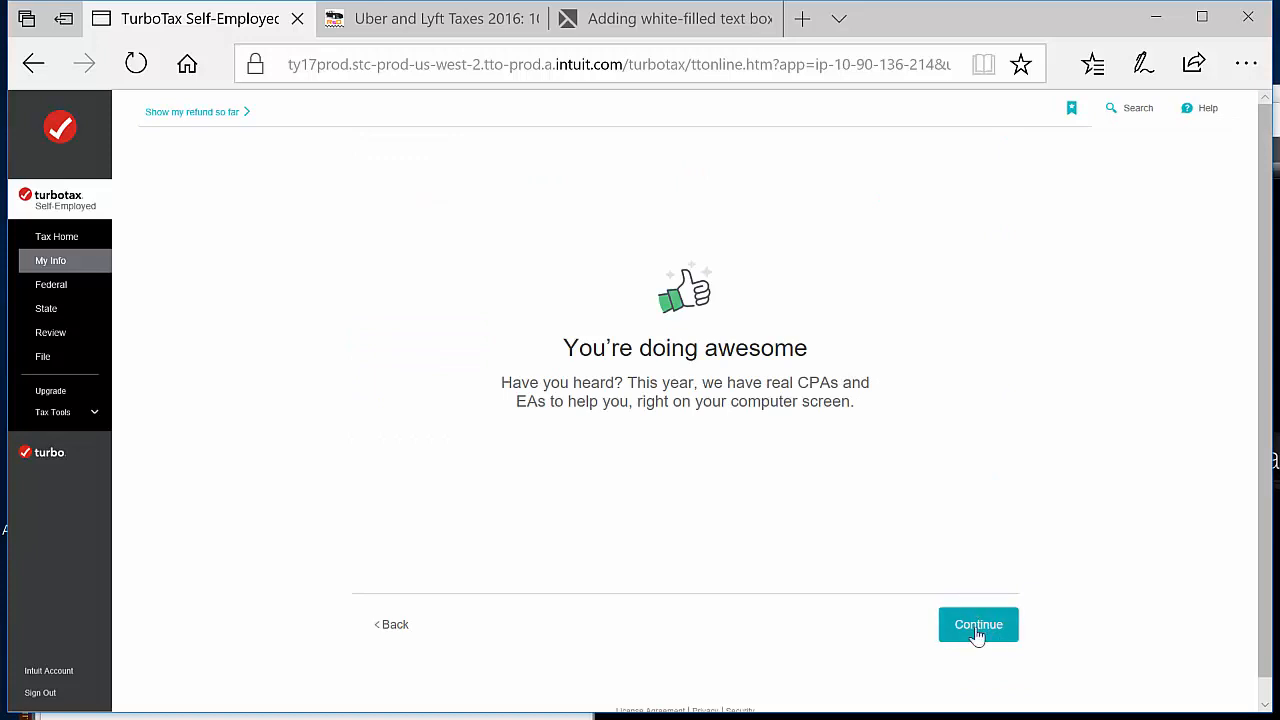
# Decline the Expert Services add-on and skip the CPA and EA offer for now
pyautogui.click(977, 634)
pyautogui.scroll(-3, 1043, 533)
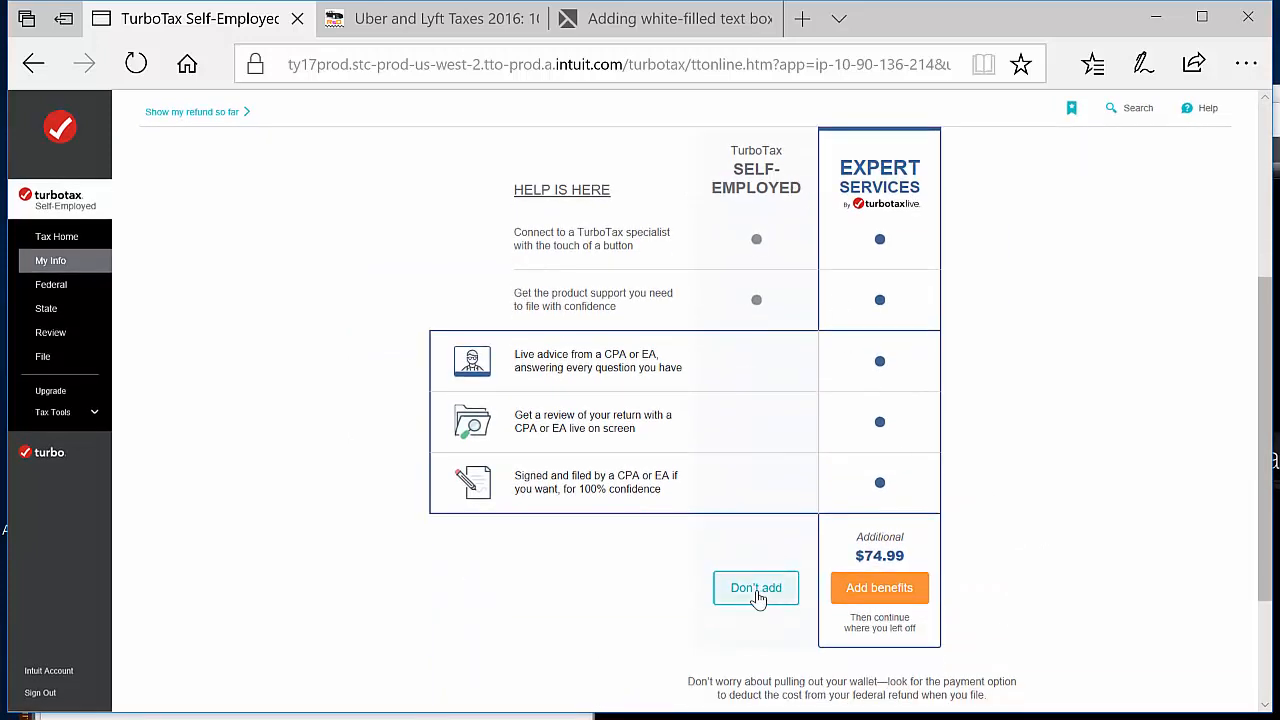
pyautogui.click(757, 591)
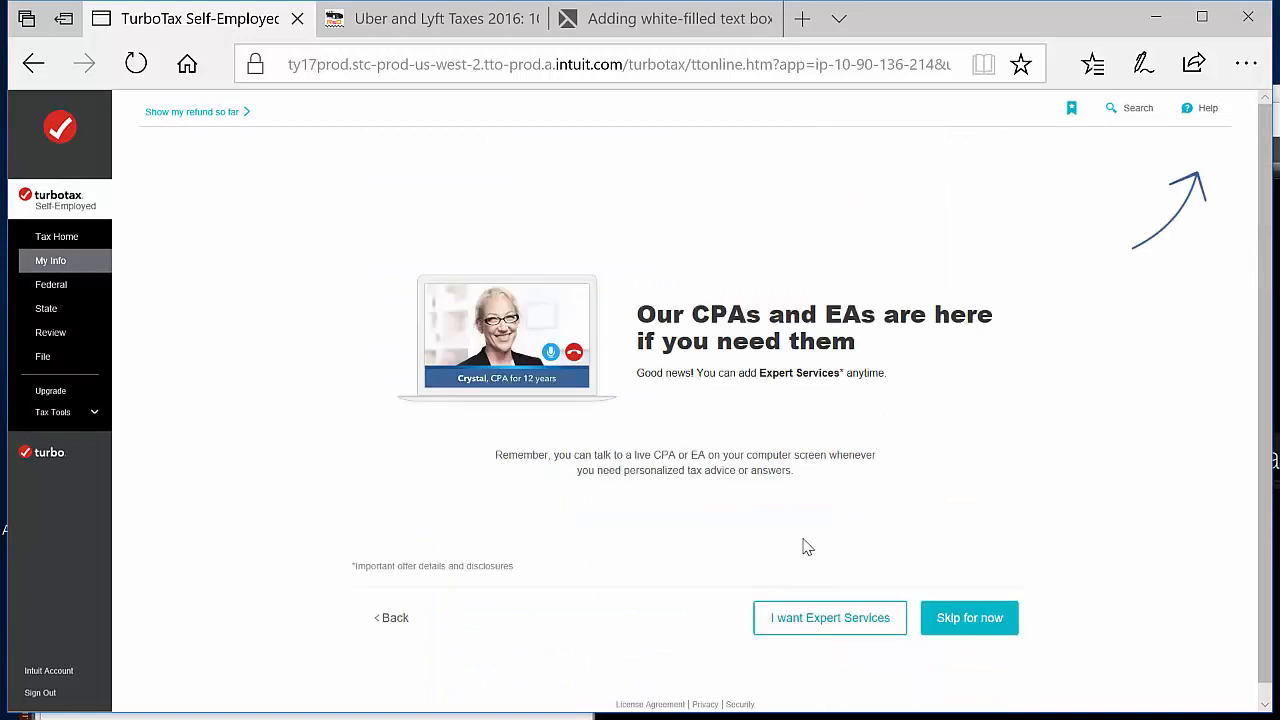
pyautogui.click(957, 619)
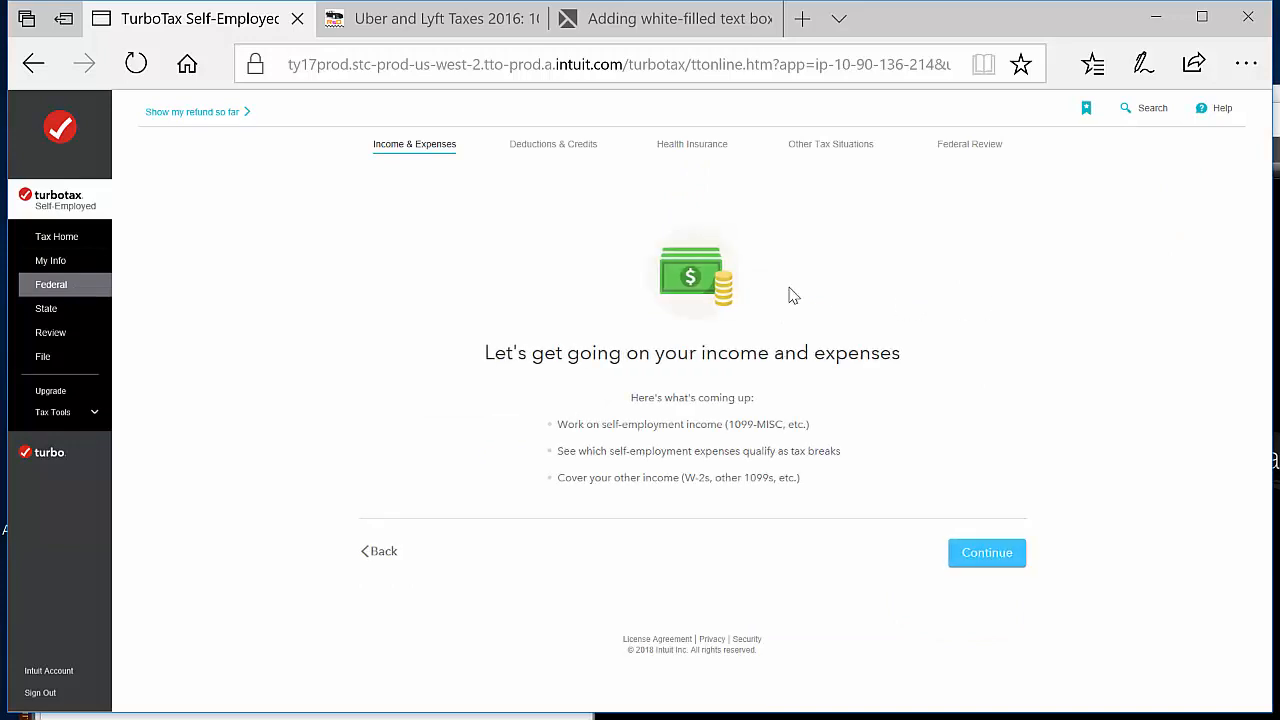
# Begin the federal income and expenses section and pass the other income check with no income types selected
pyautogui.click(1010, 552)
pyautogui.click(1006, 552)
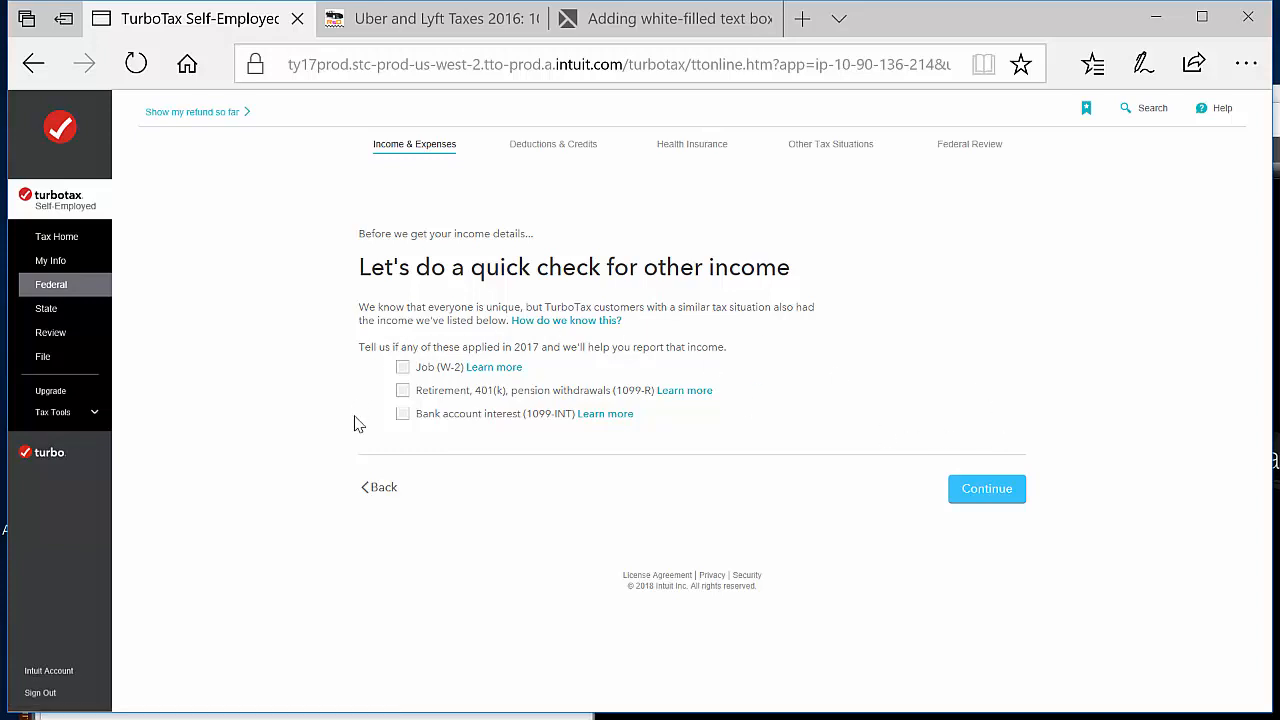
pyautogui.click(977, 494)
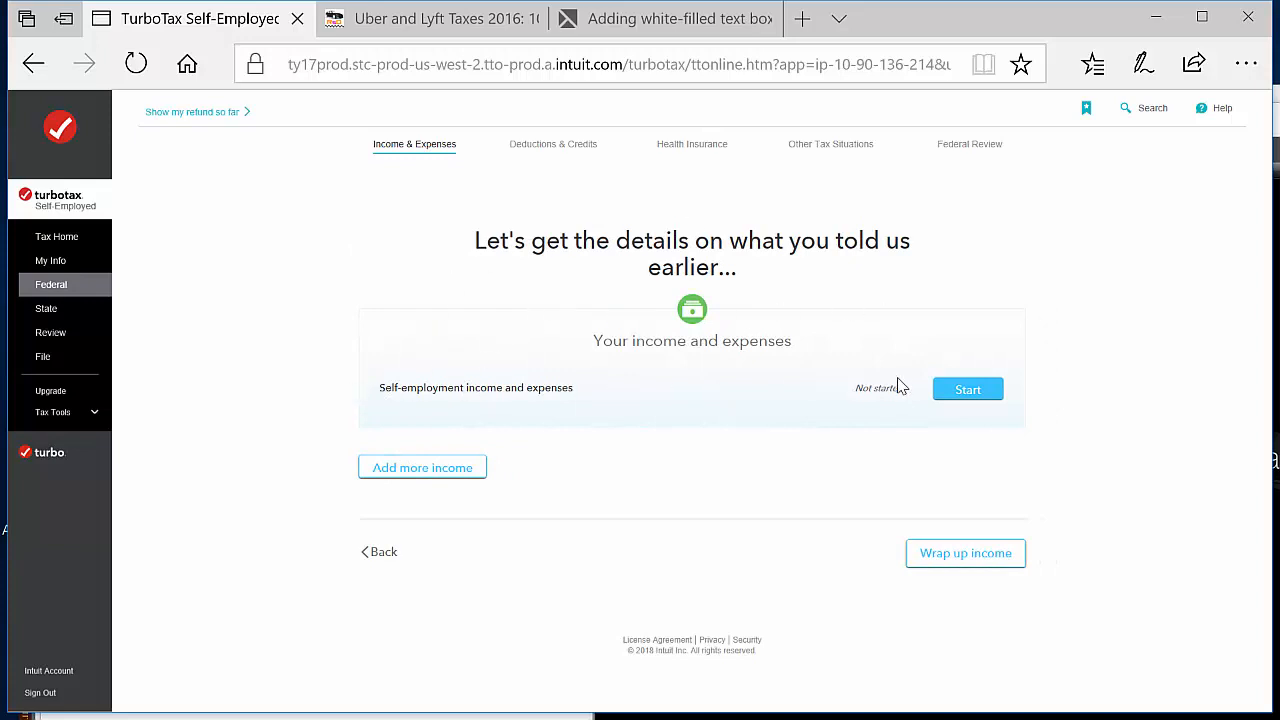
# Start self-employment income and expenses, answer Yes to having any, and enter rideshare driving as the type of work
pyautogui.click(963, 392)
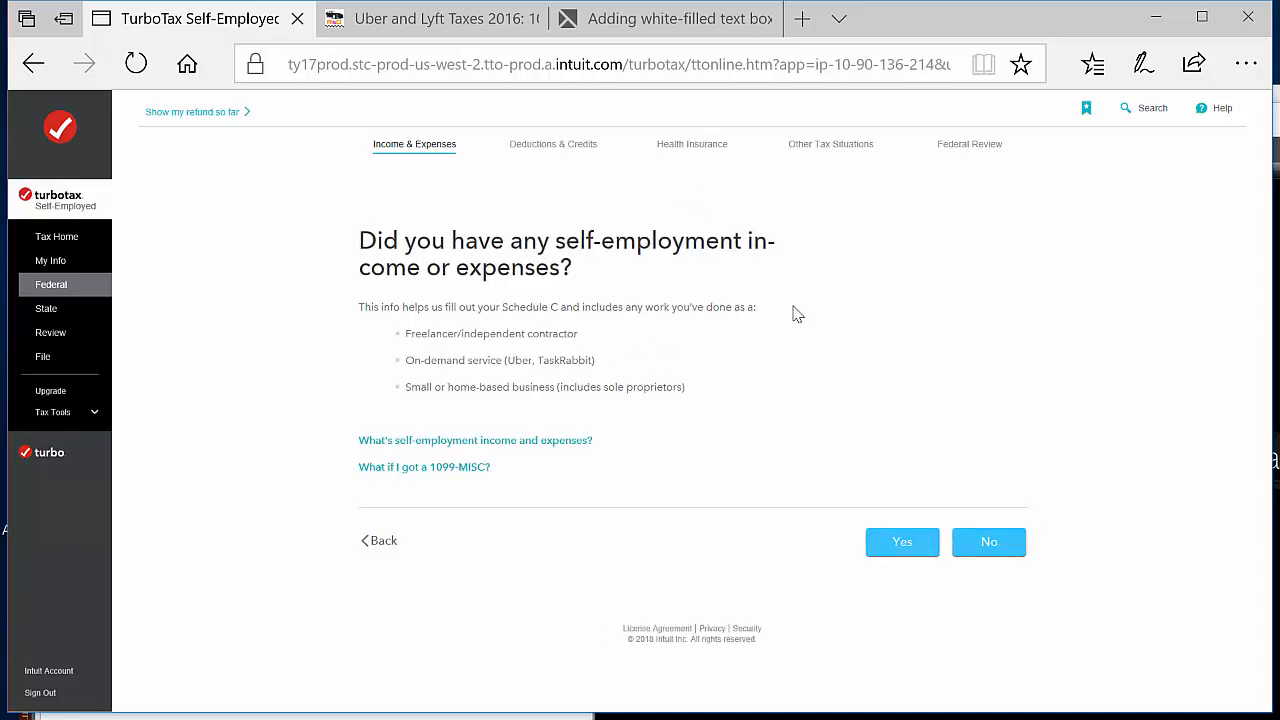
pyautogui.click(913, 543)
pyautogui.click(903, 543)
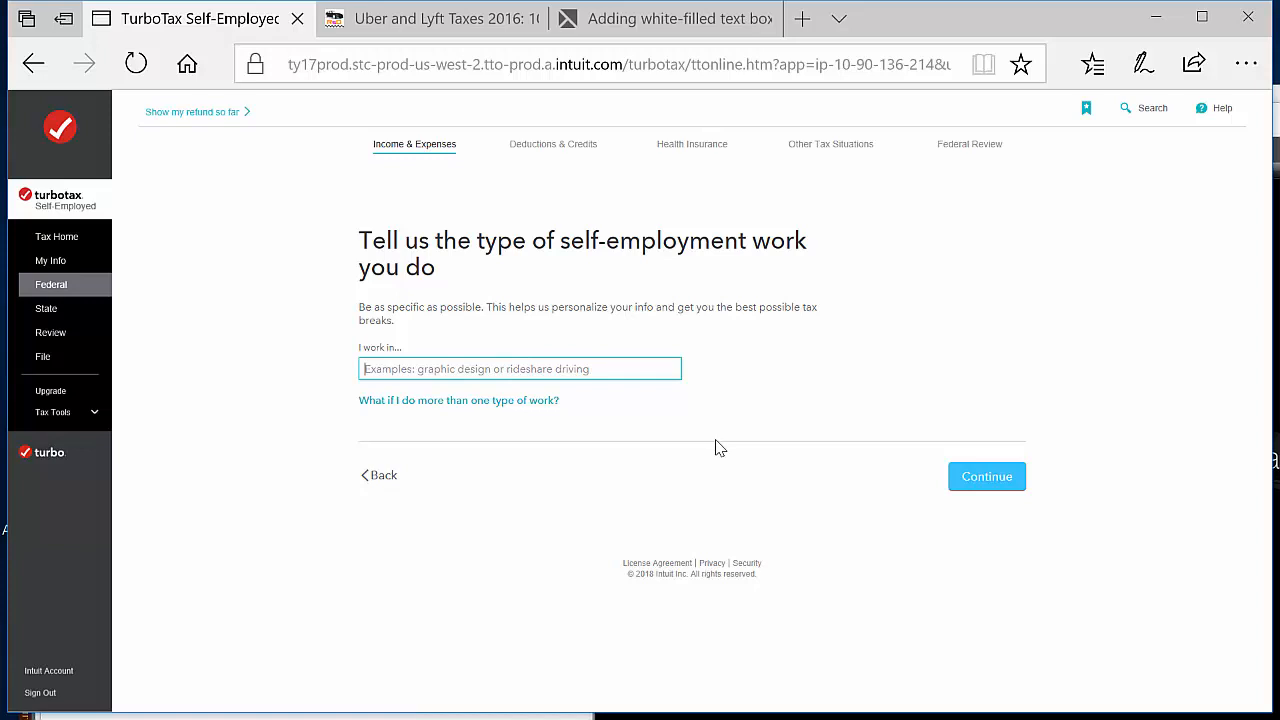
pyautogui.write('rideshare driving')
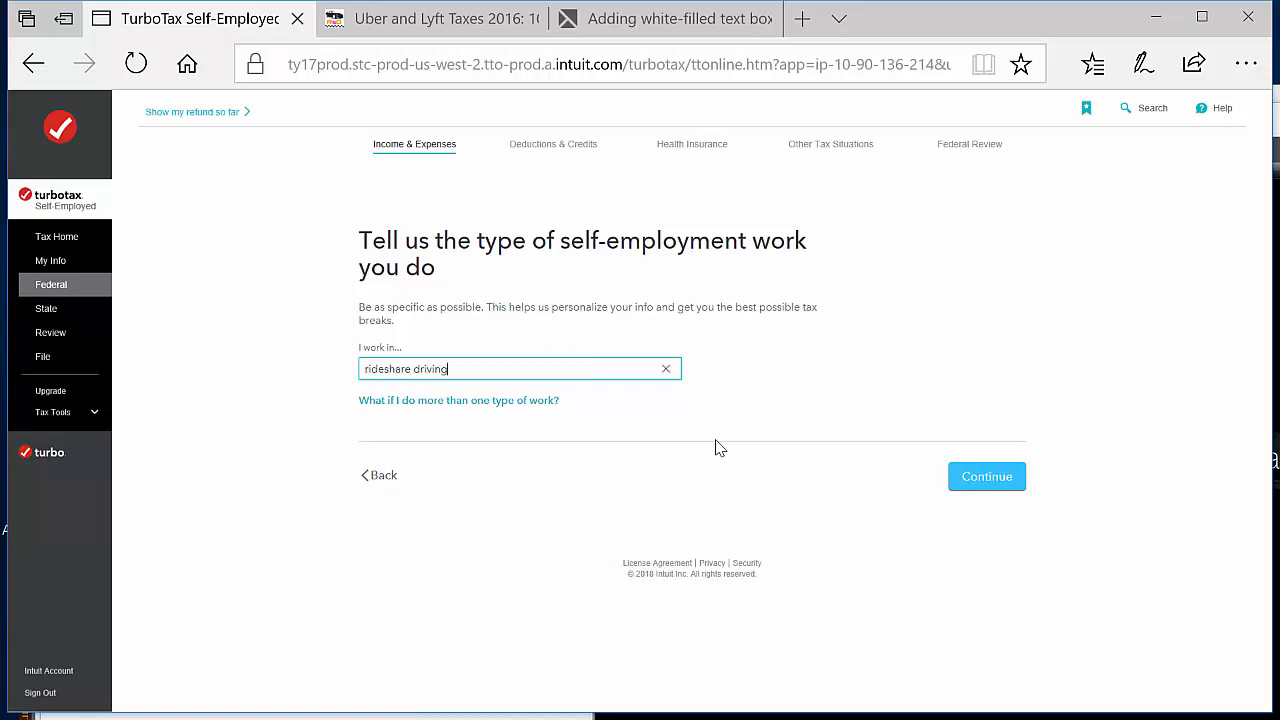
pyautogui.click(1010, 475)
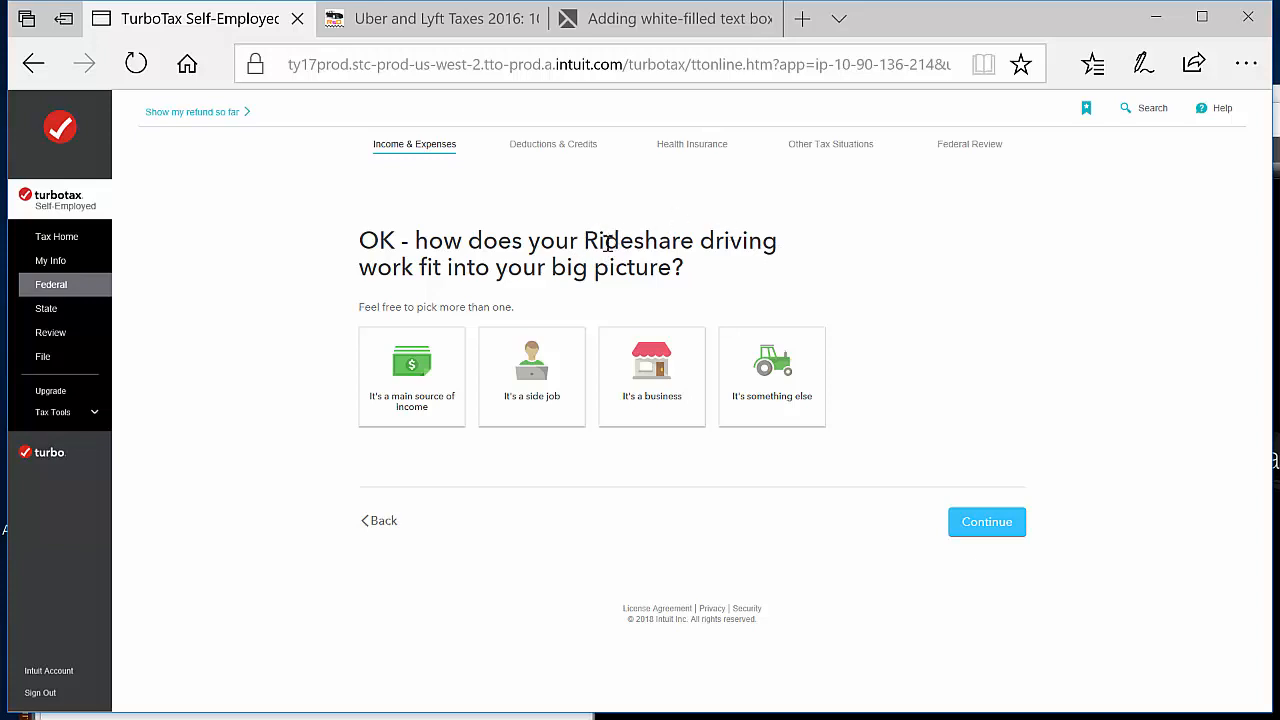
# Describe the rideshare driving work as a side job and state that it neither started nor stopped in 2017
pyautogui.click(548, 376)
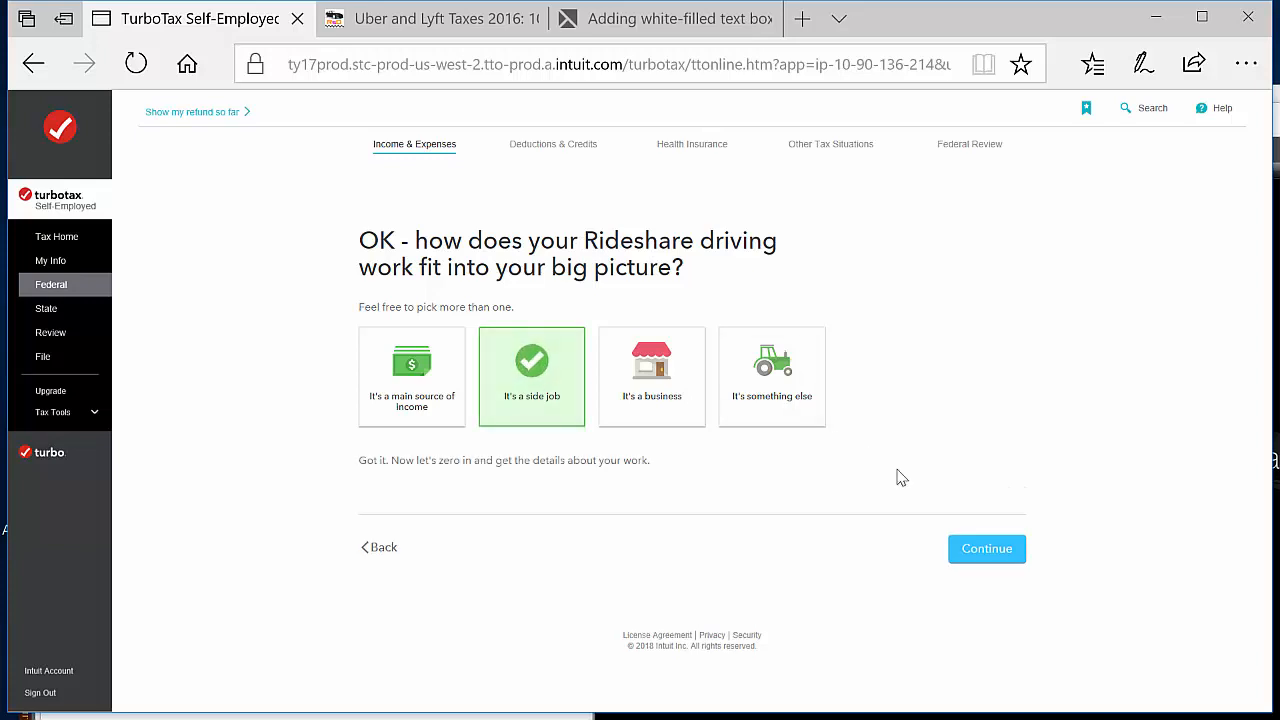
pyautogui.click(980, 546)
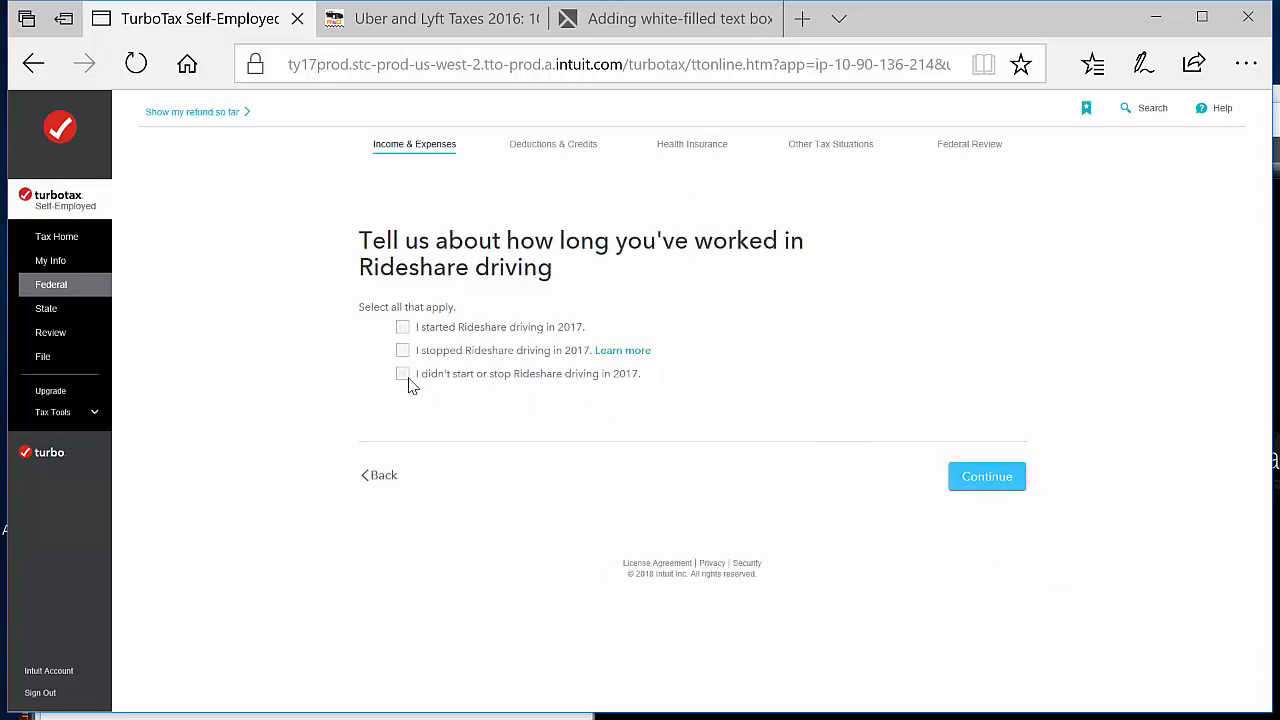
pyautogui.click(405, 376)
pyautogui.click(988, 478)
pyautogui.click(999, 483)
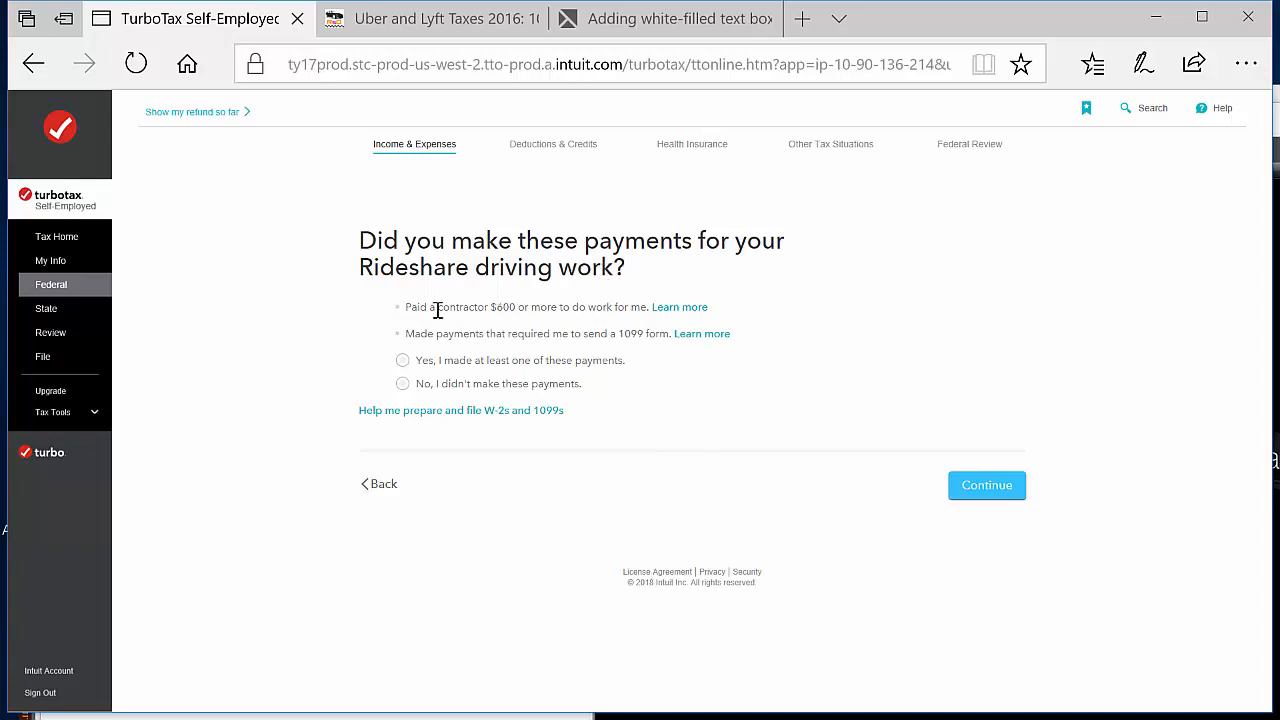
# Answer No to making contractor or 1099 payments and state that none of the less common situations apply
pyautogui.click(403, 385)
pyautogui.click(982, 490)
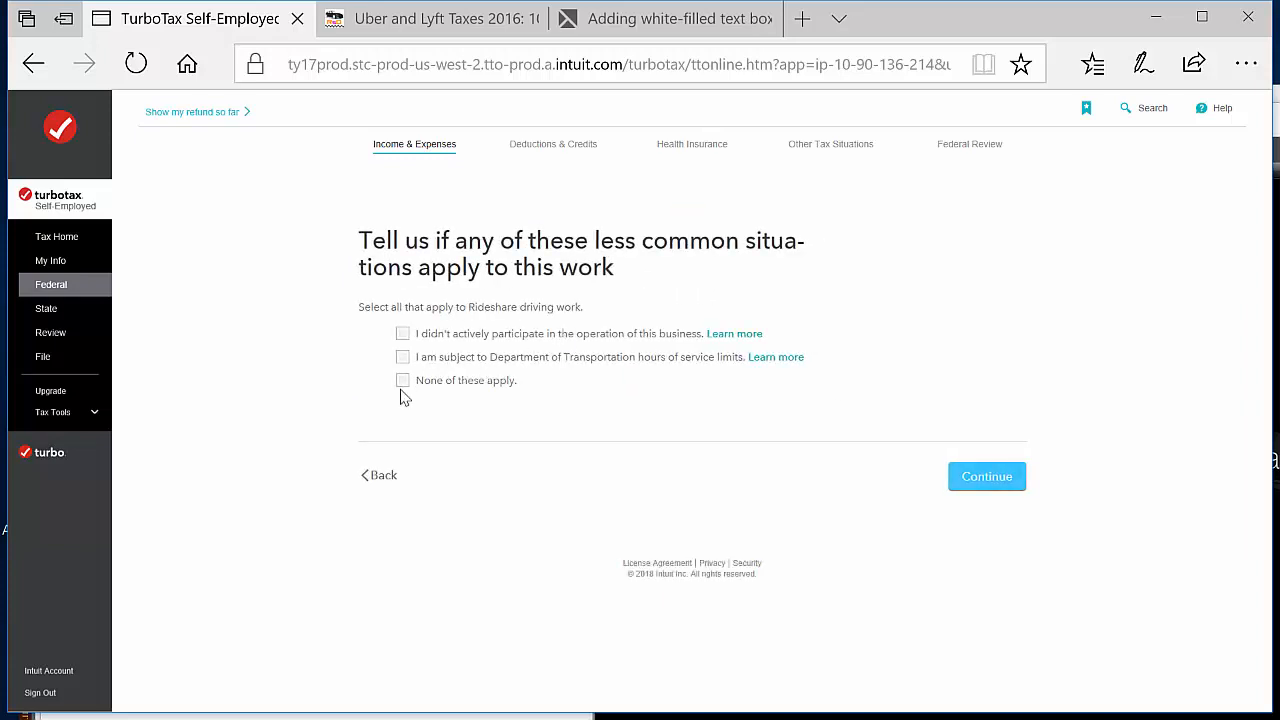
pyautogui.click(977, 489)
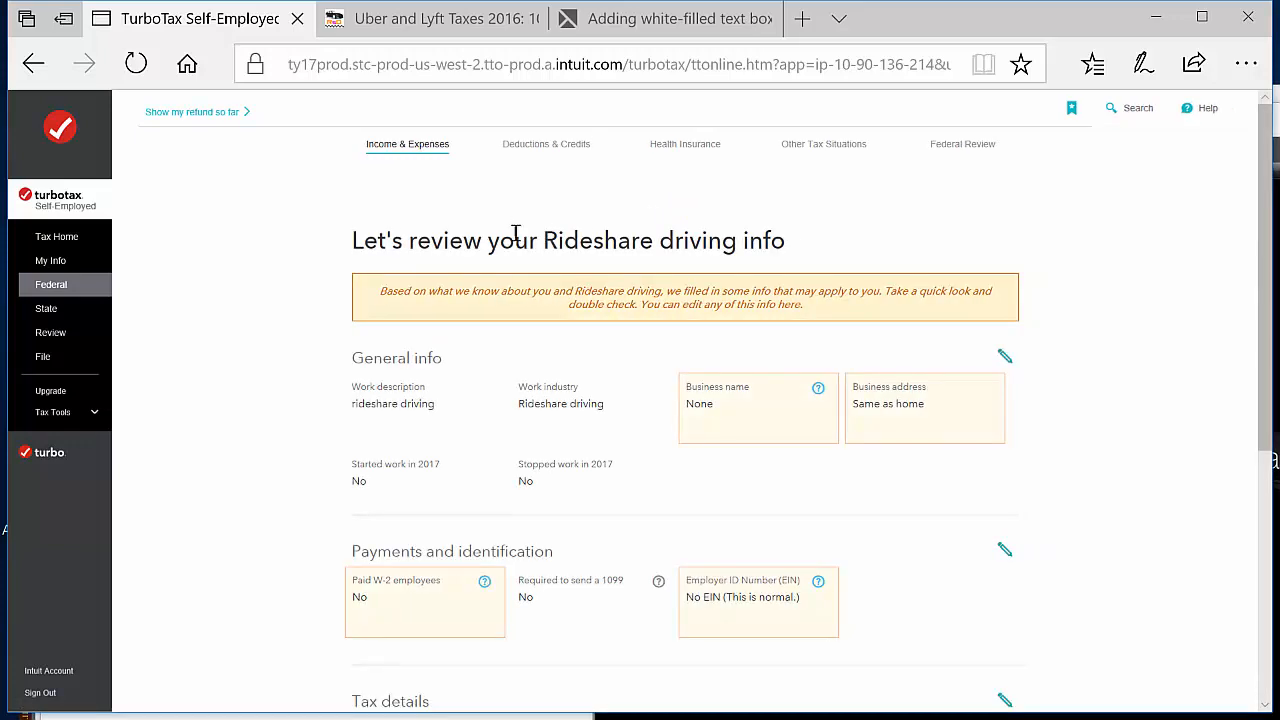
# Review the prefilled rideshare driving info, from general info through other situations, and accept it
pyautogui.scroll(-2, 1033, 424)
pyautogui.scroll(-1, 1033, 424)
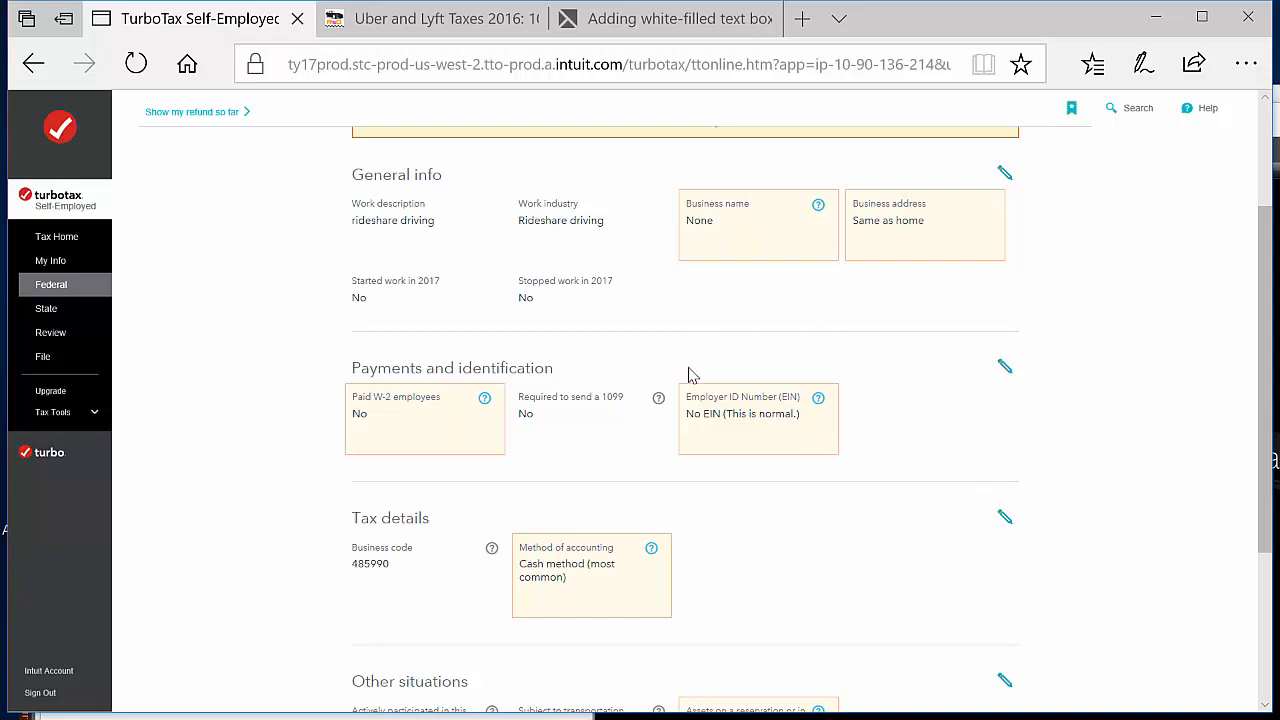
pyautogui.scroll(-3, 1048, 464)
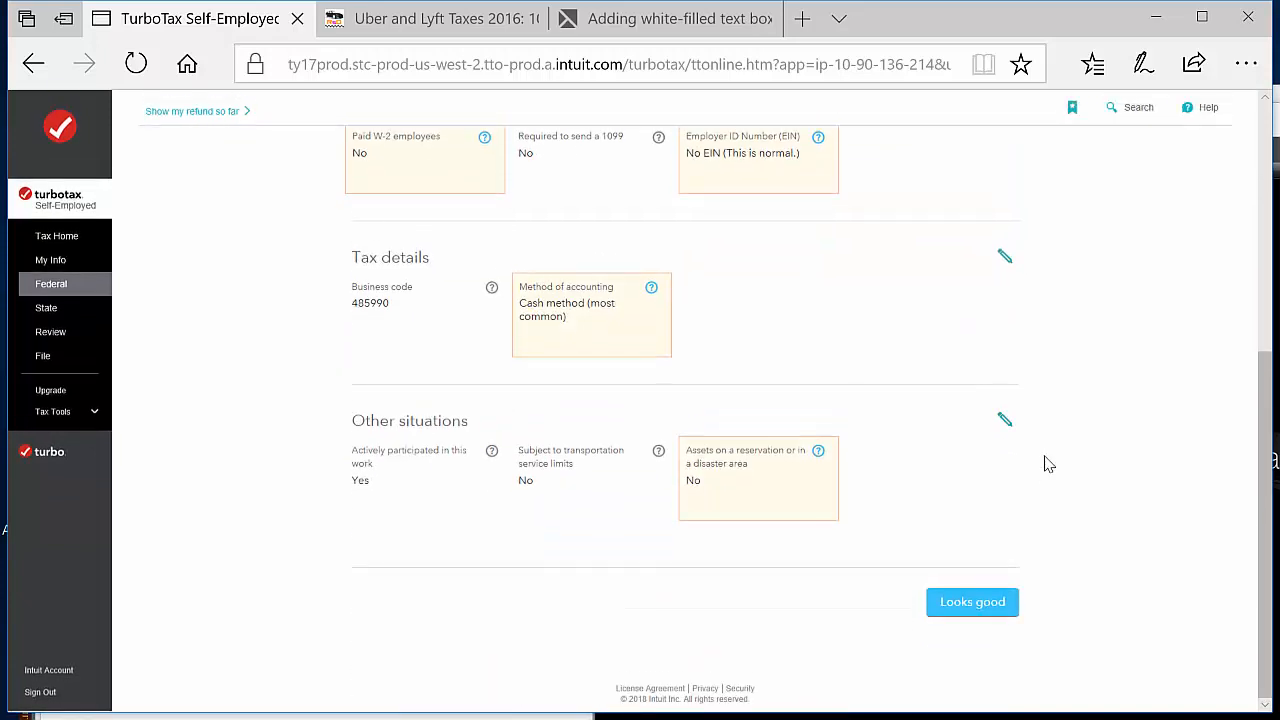
pyautogui.click(1004, 607)
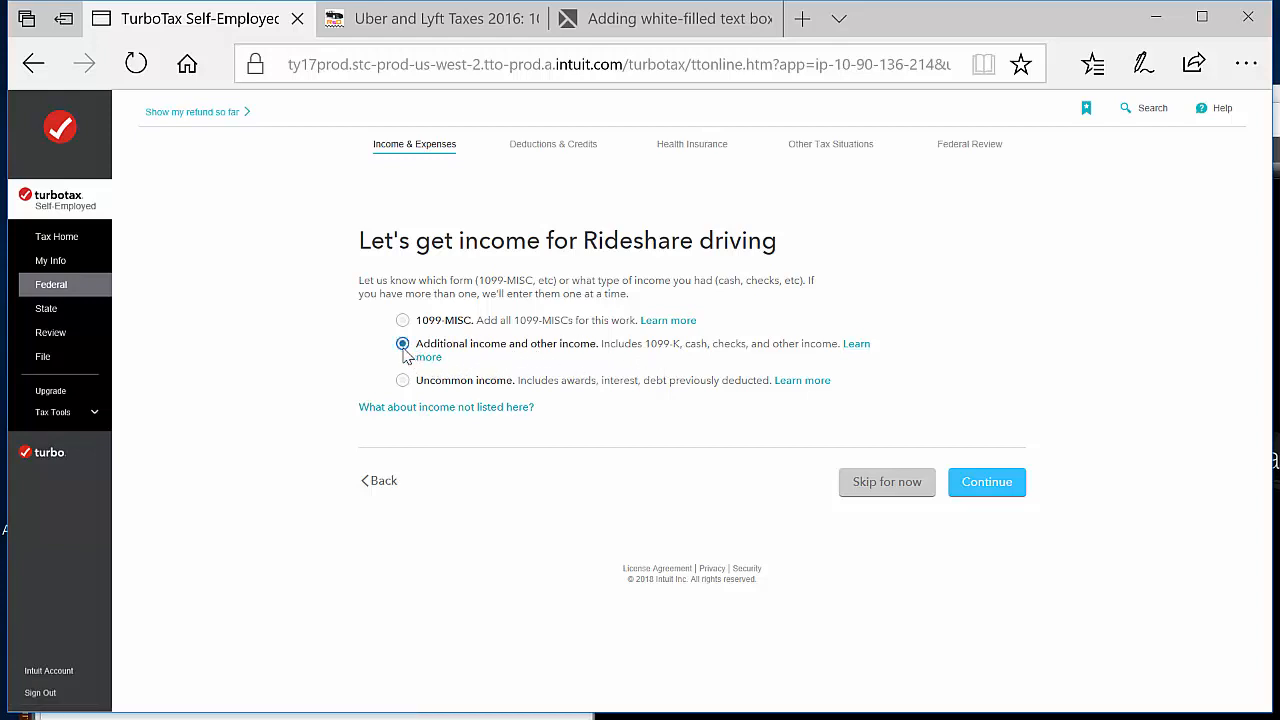
# Choose additional and other income for rideshare driving and enter Uber income of $10,000
pyautogui.click(1016, 484)
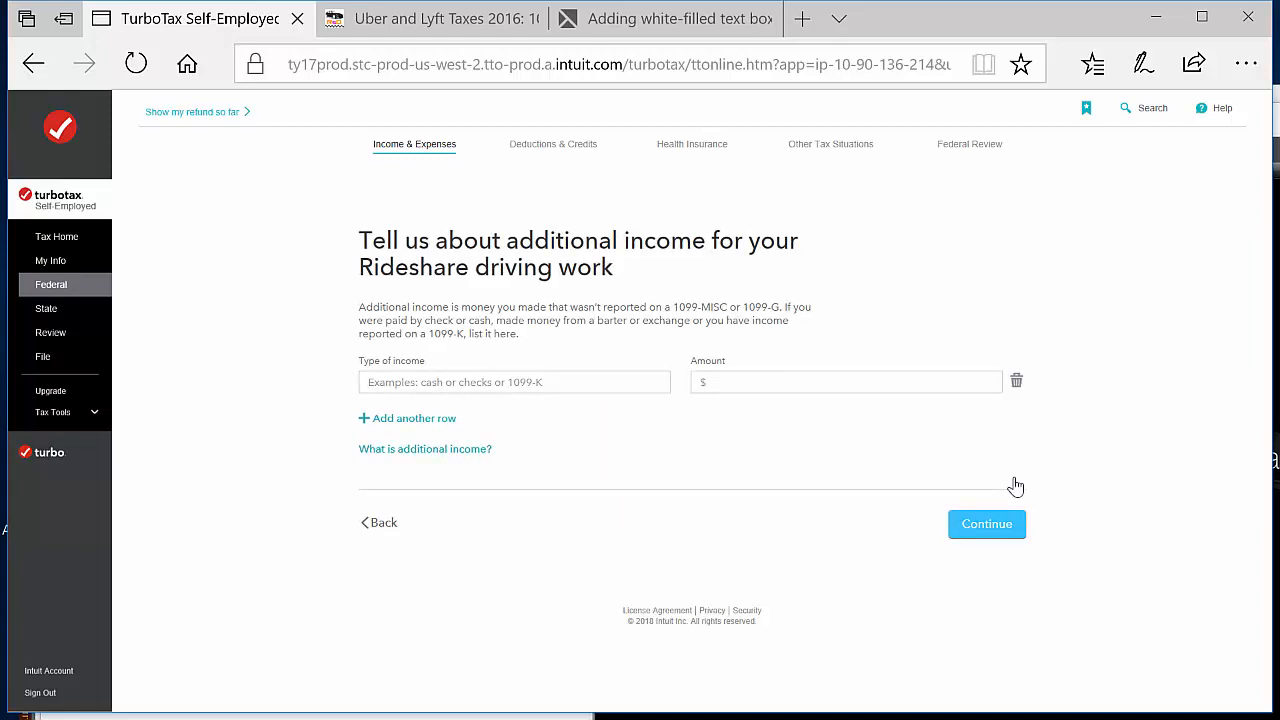
pyautogui.click(485, 388)
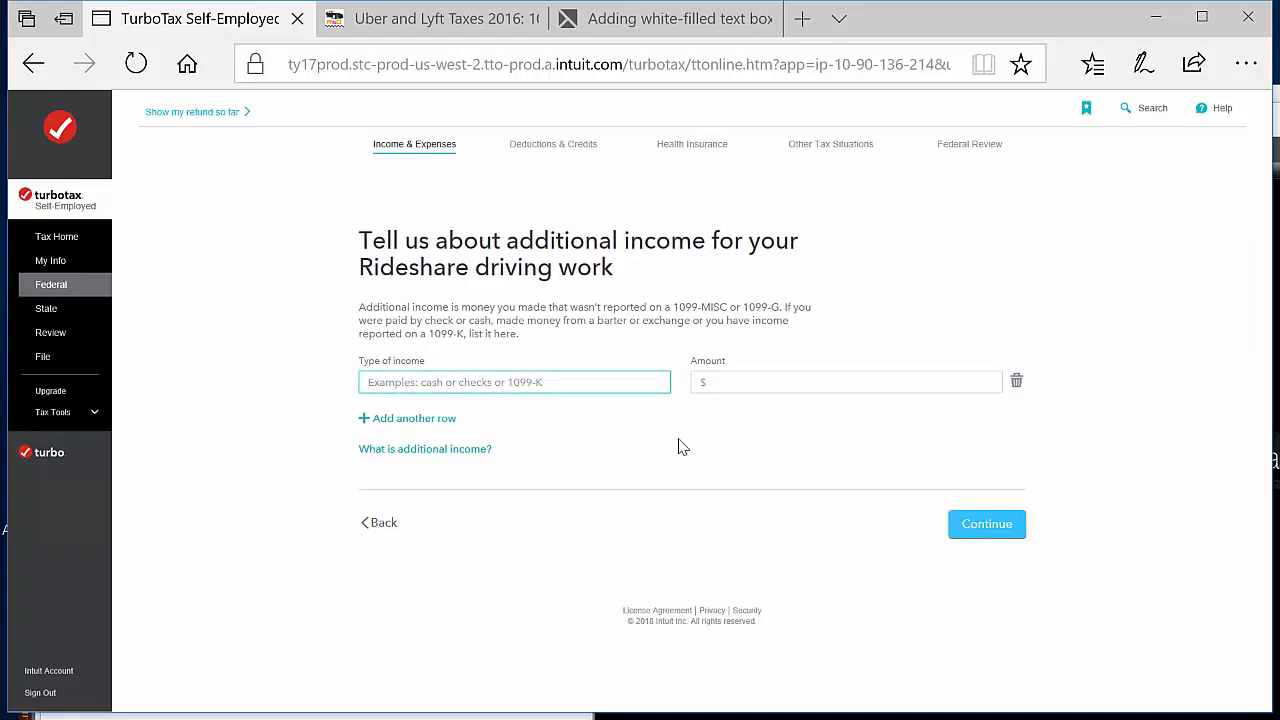
pyautogui.write('Uber')
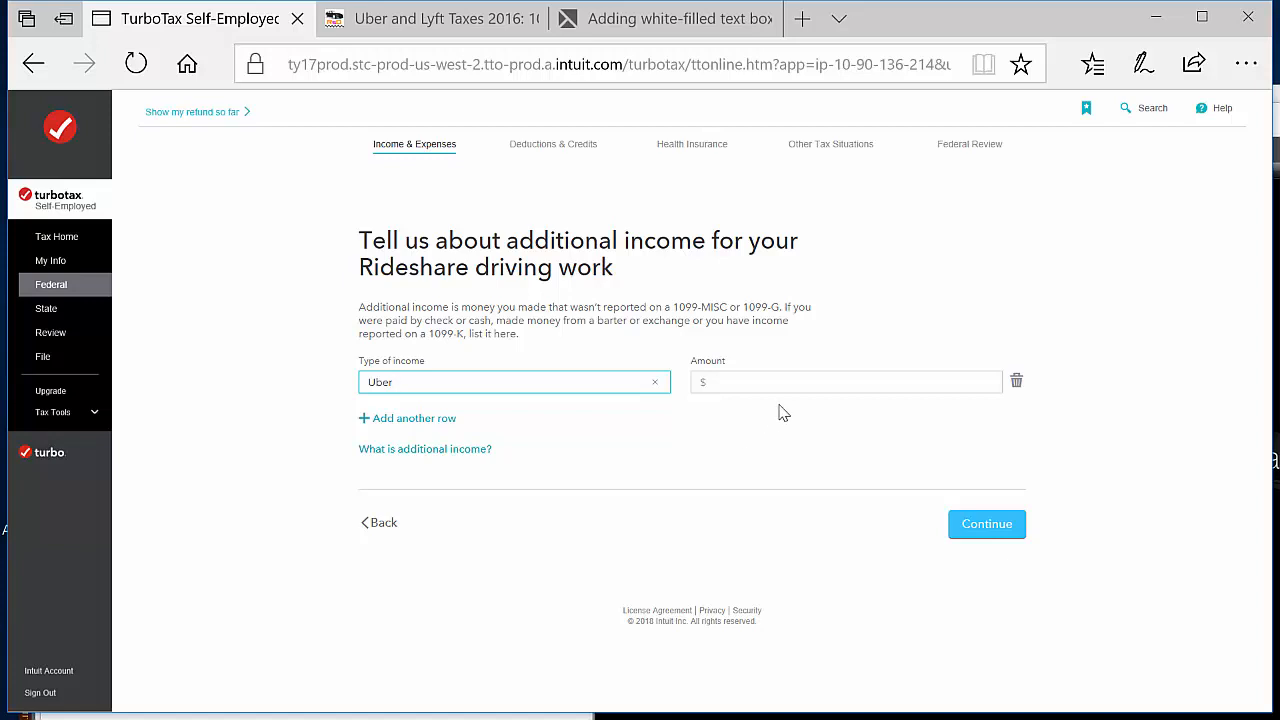
pyautogui.write('10')
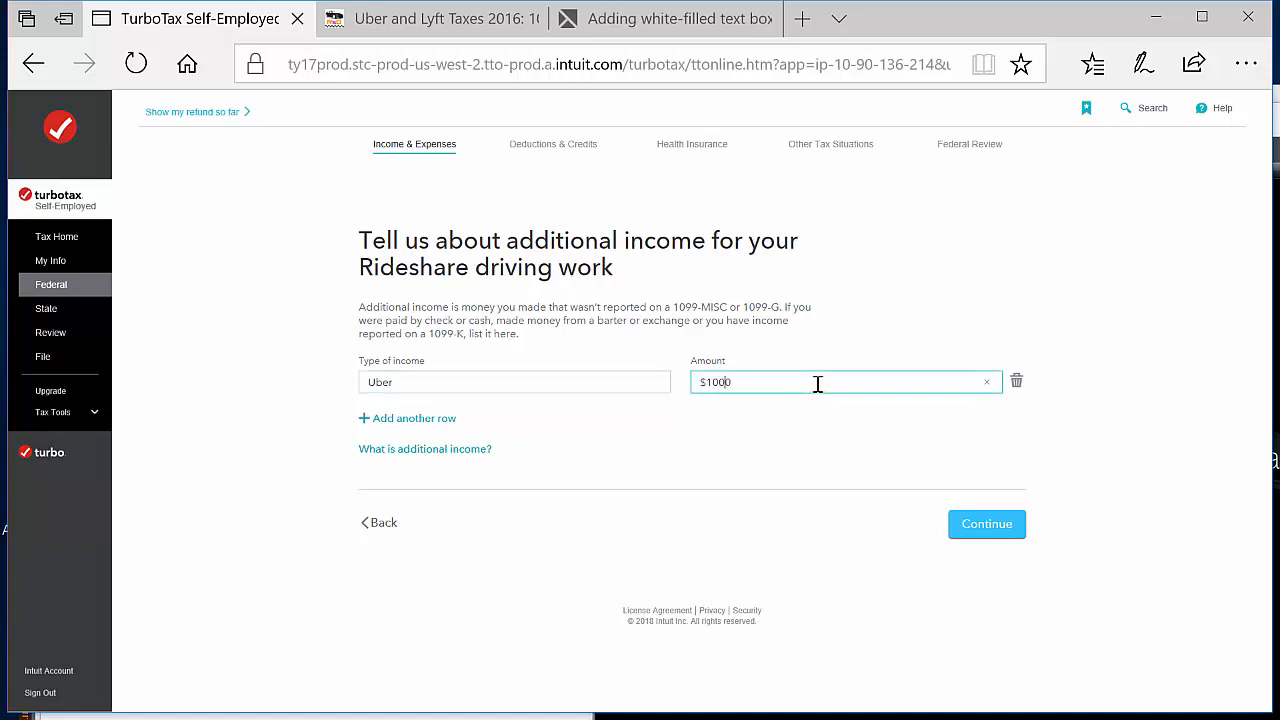
# Add a second additional income row for Lyft with $10,000 and submit the additional income
pyautogui.click(405, 420)
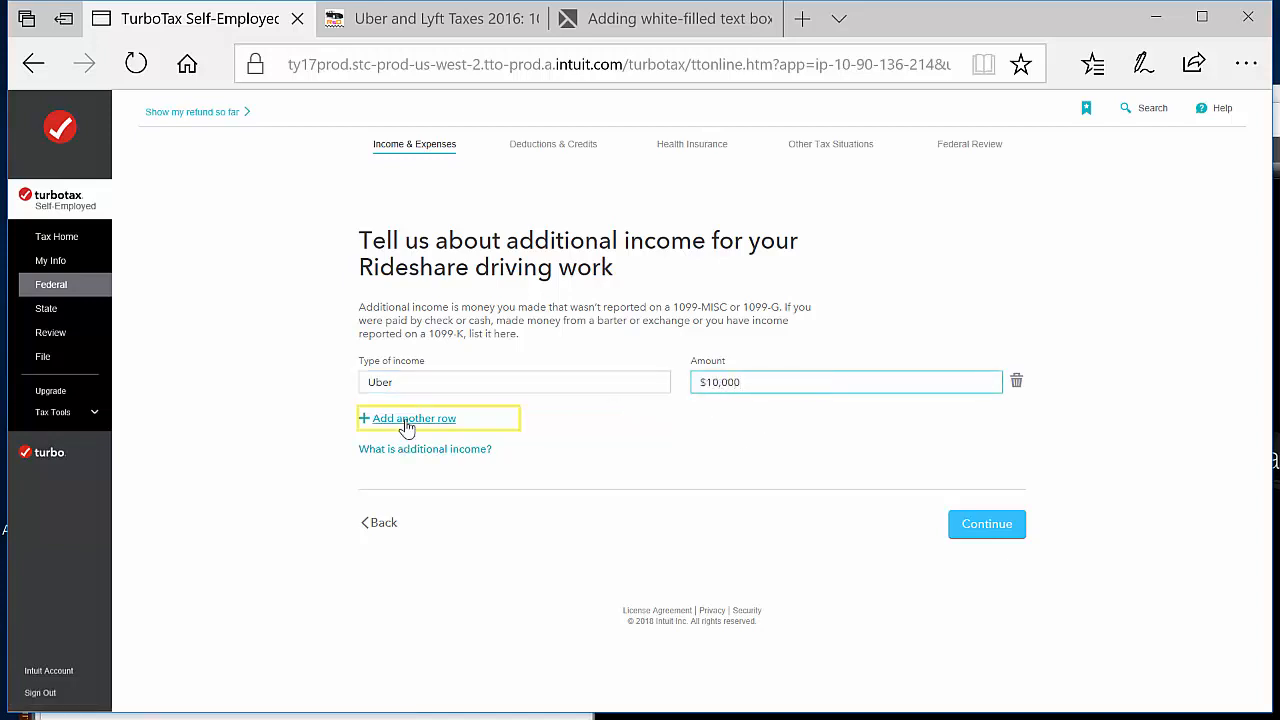
pyautogui.click(594, 420)
pyautogui.write('Lyft')
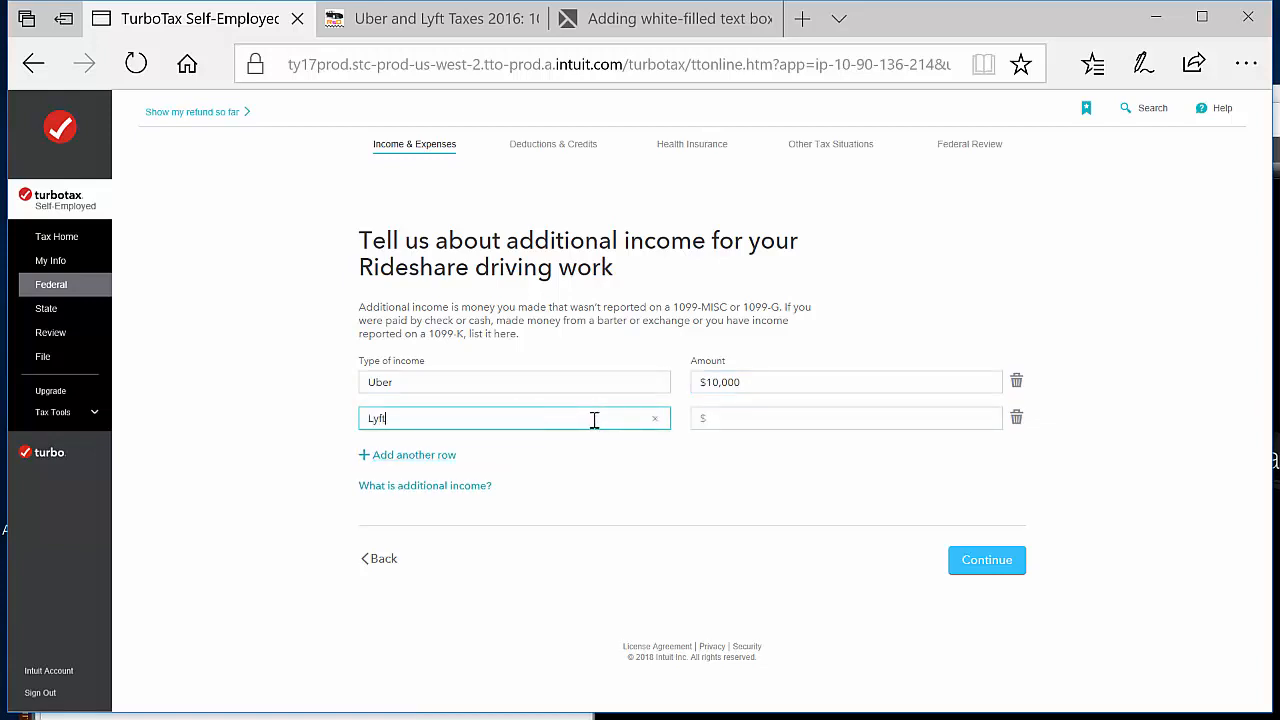
pyautogui.press('Tab')
pyautogui.press('Tab')
pyautogui.click(811, 420)
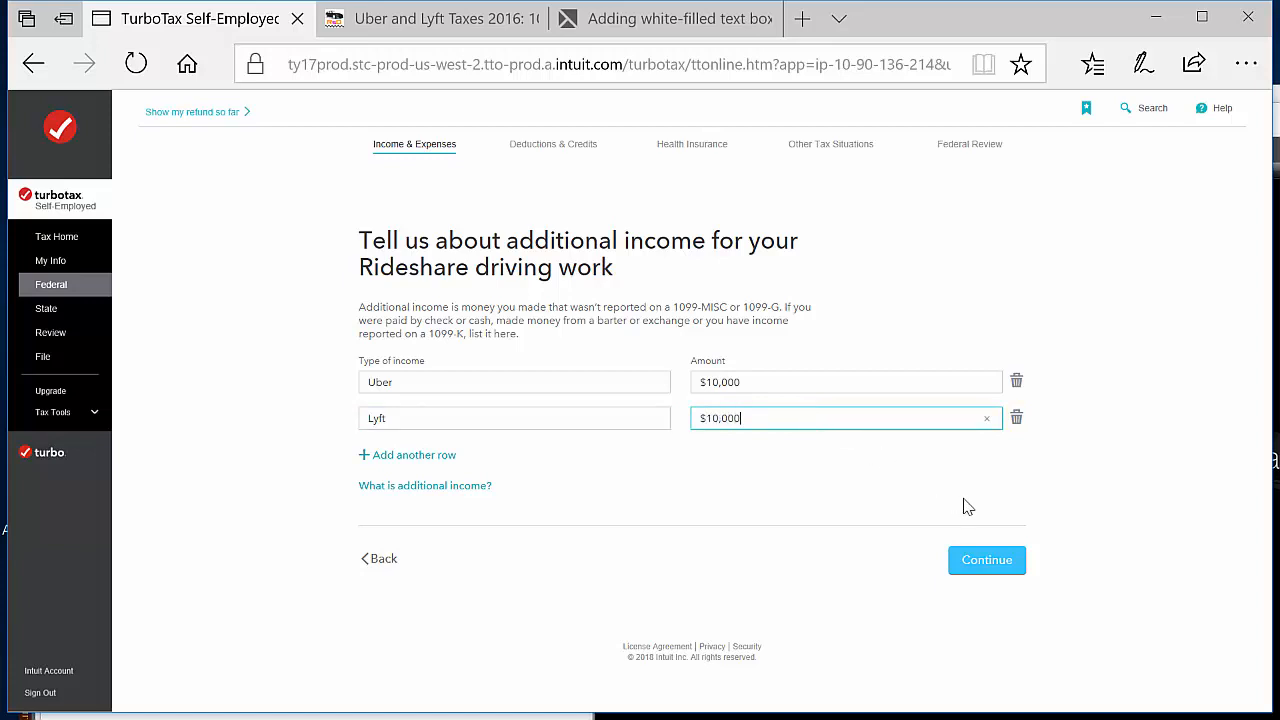
pyautogui.click(1013, 560)
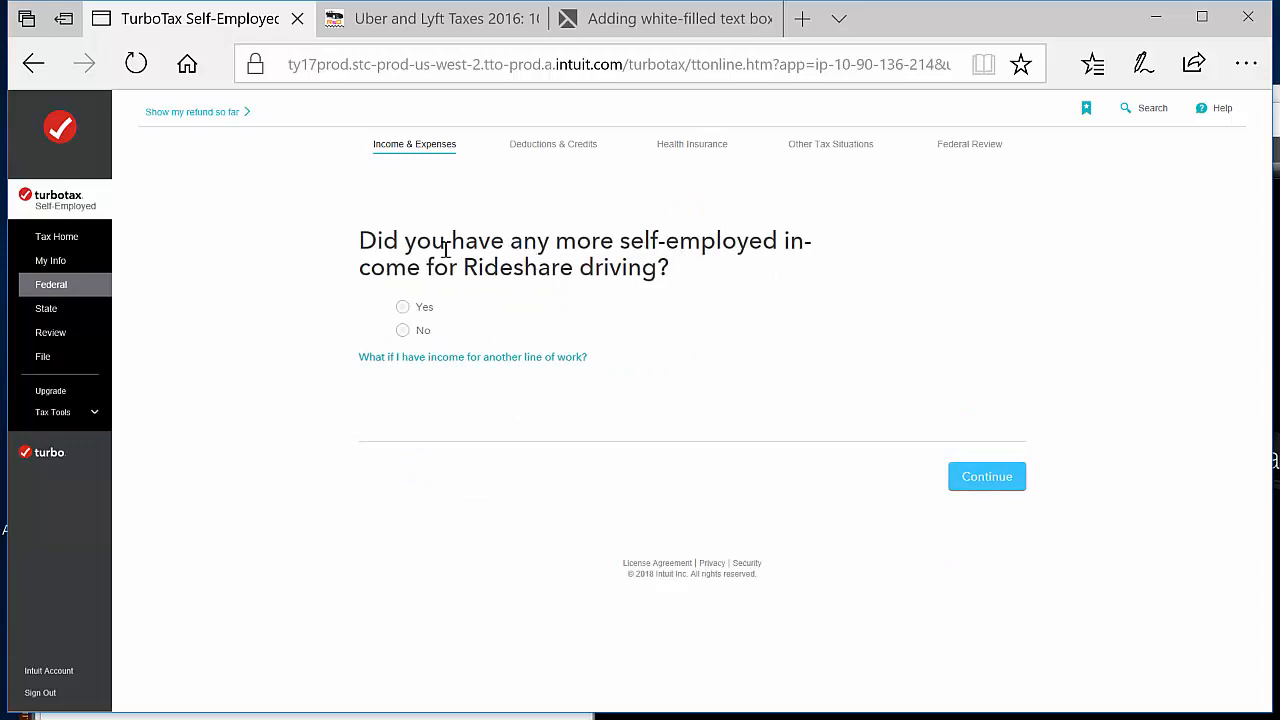
# Answer No to having more self-employed income for rideshare driving and proceed past the deductions introduction
pyautogui.click(402, 332)
pyautogui.click(987, 476)
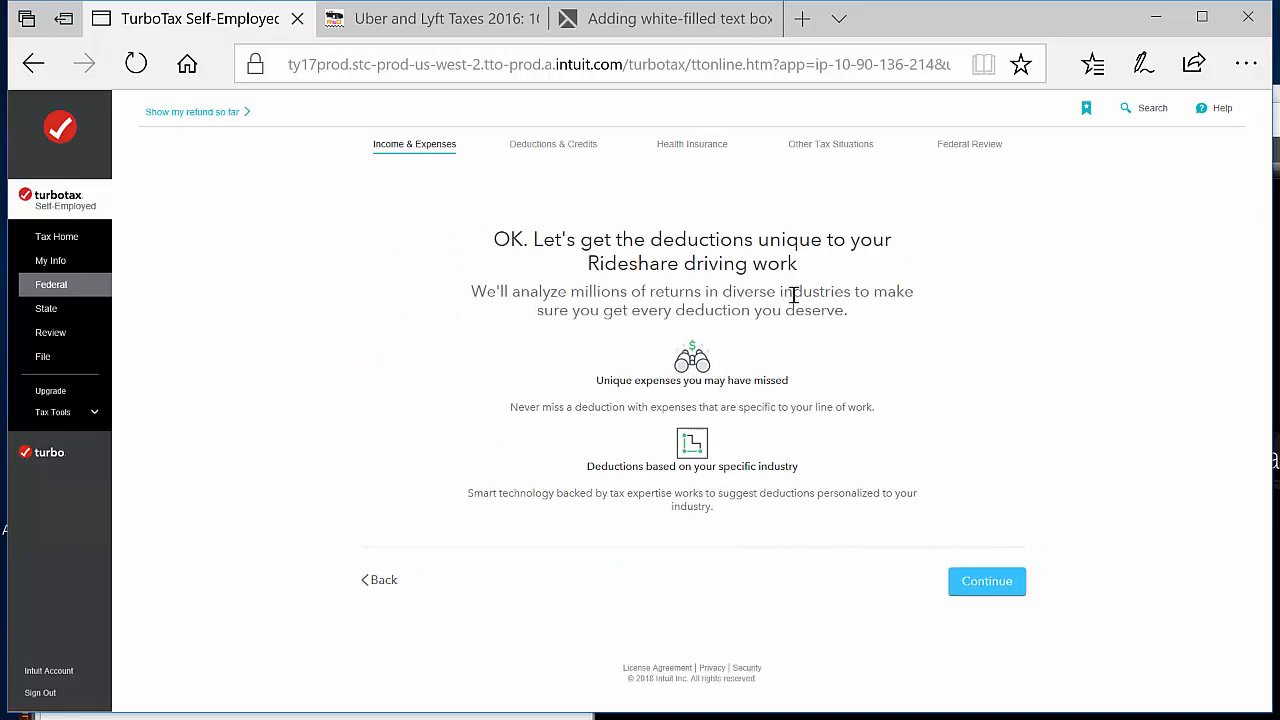
pyautogui.click(1013, 584)
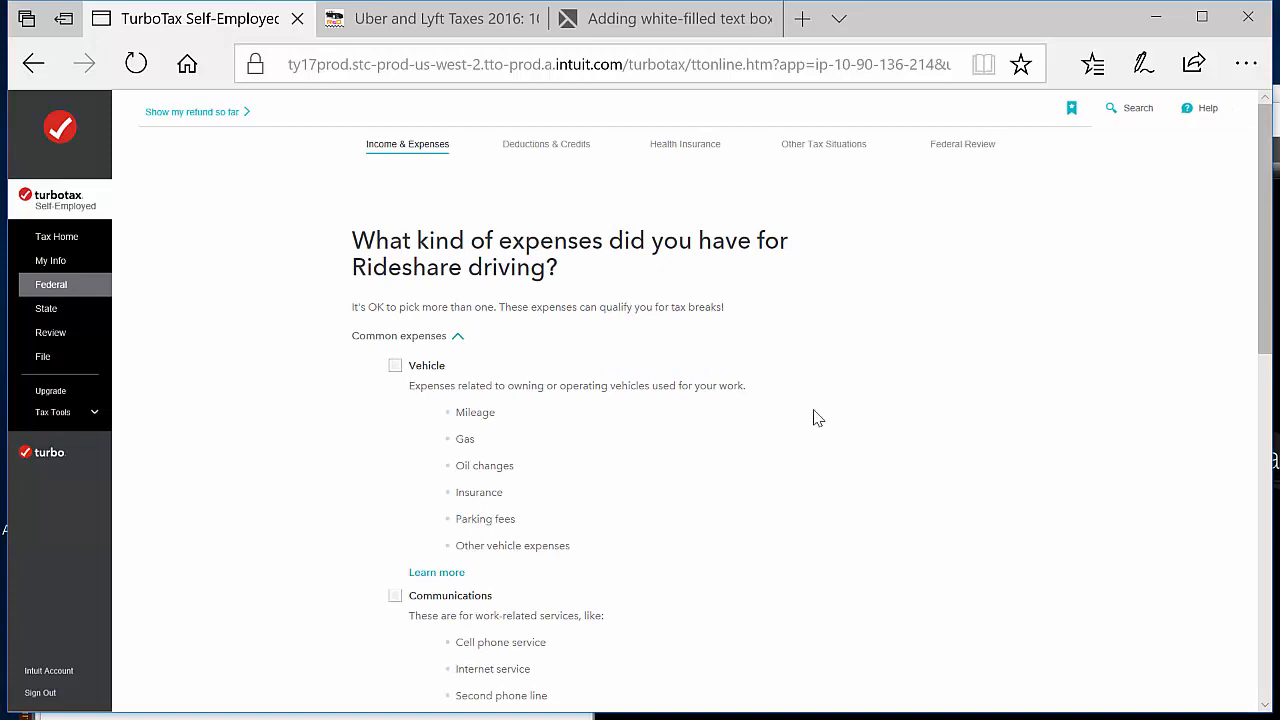
# Select the Vehicle, Communications, Supplies, Taxes and licenses, and Other miscellaneous expenses categories for rideshare driving
pyautogui.click(396, 368)
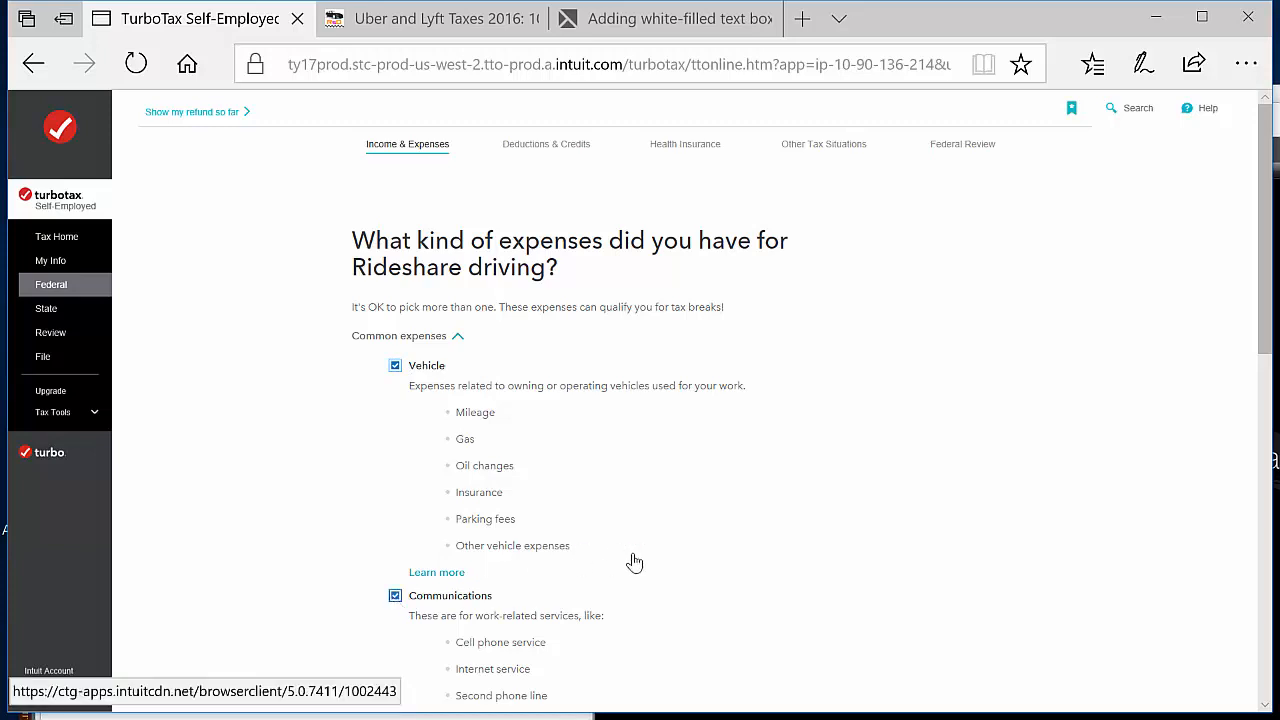
pyautogui.scroll(-1, 671, 560)
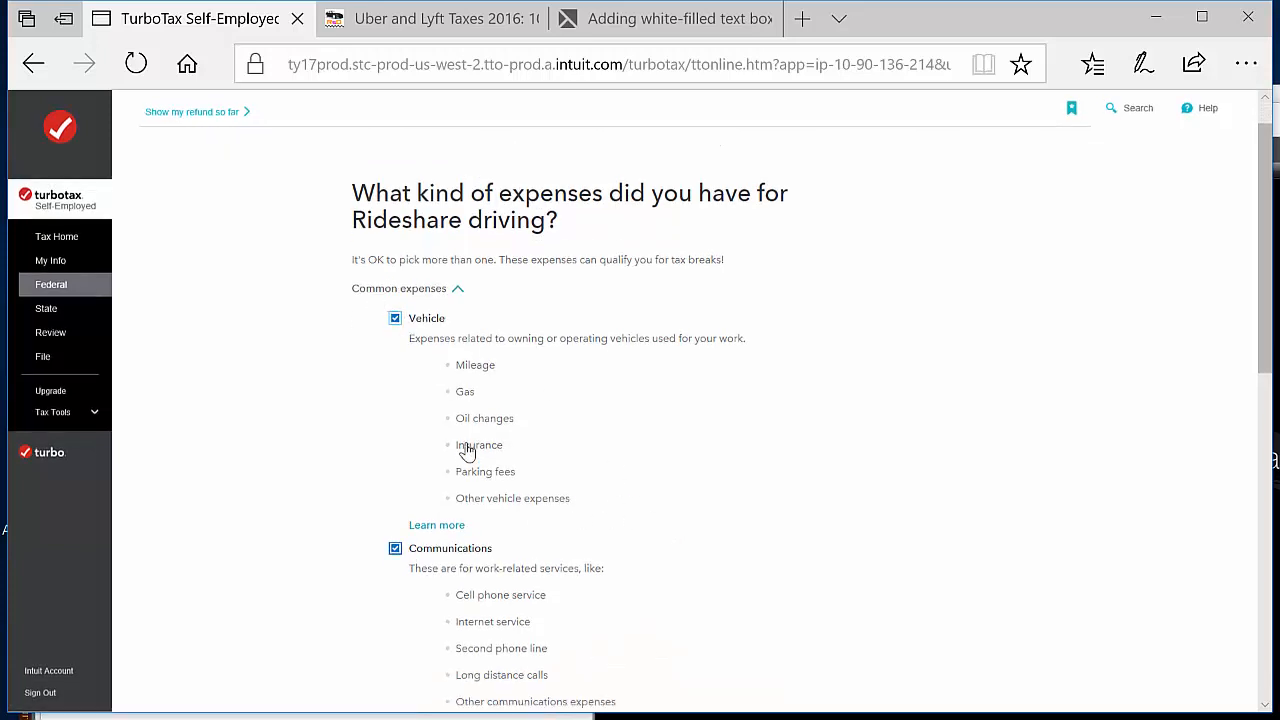
pyautogui.scroll(-3, 467, 450)
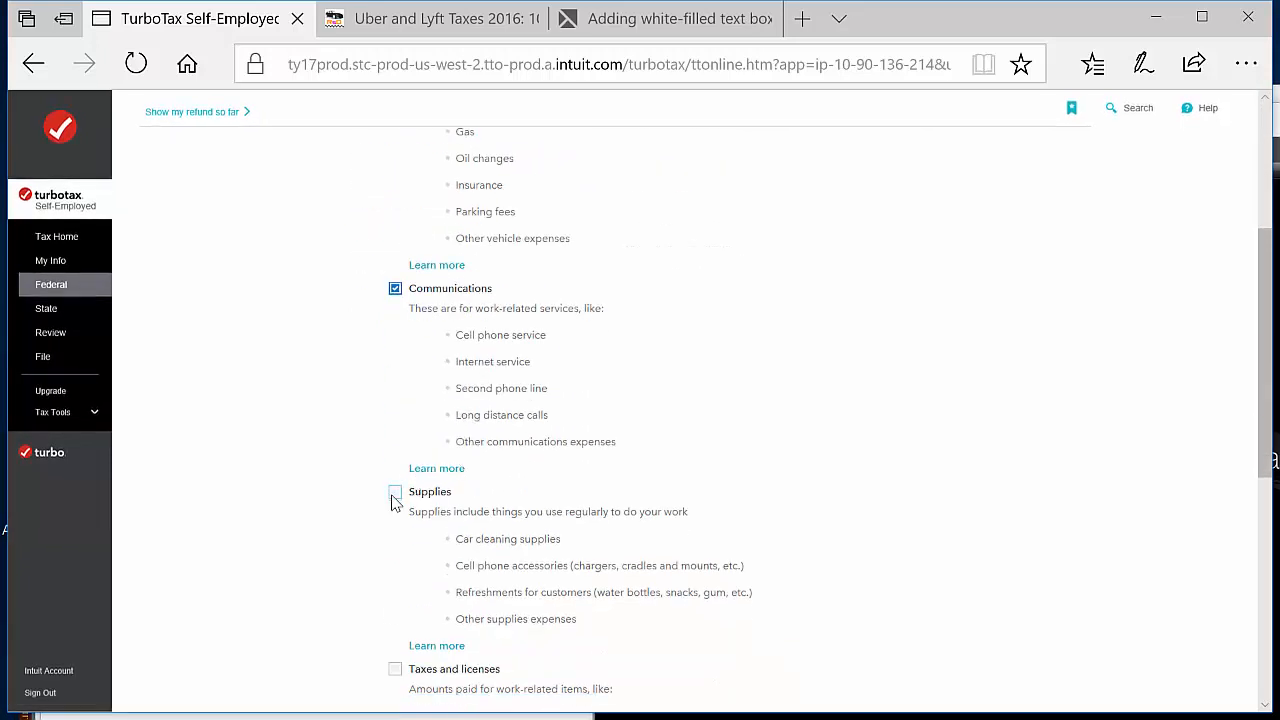
pyautogui.click(394, 493)
pyautogui.click(395, 670)
pyautogui.scroll(-3, 595, 585)
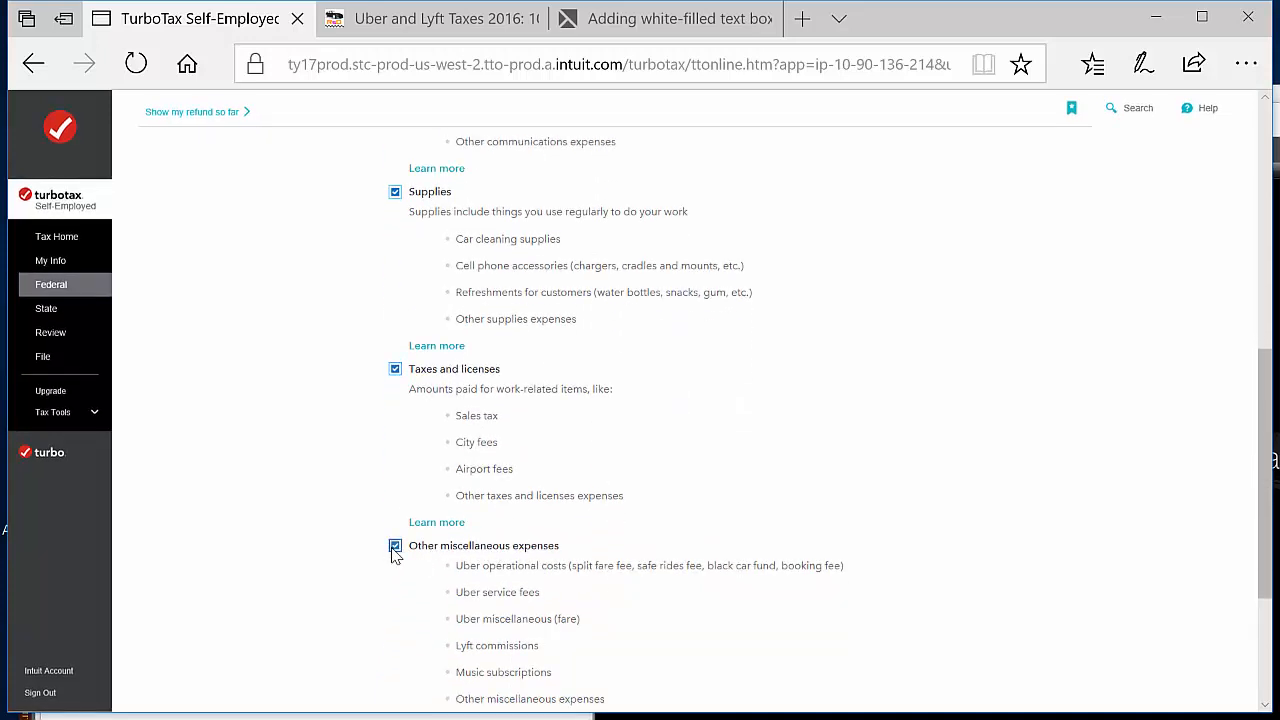
pyautogui.scroll(-3, 583, 527)
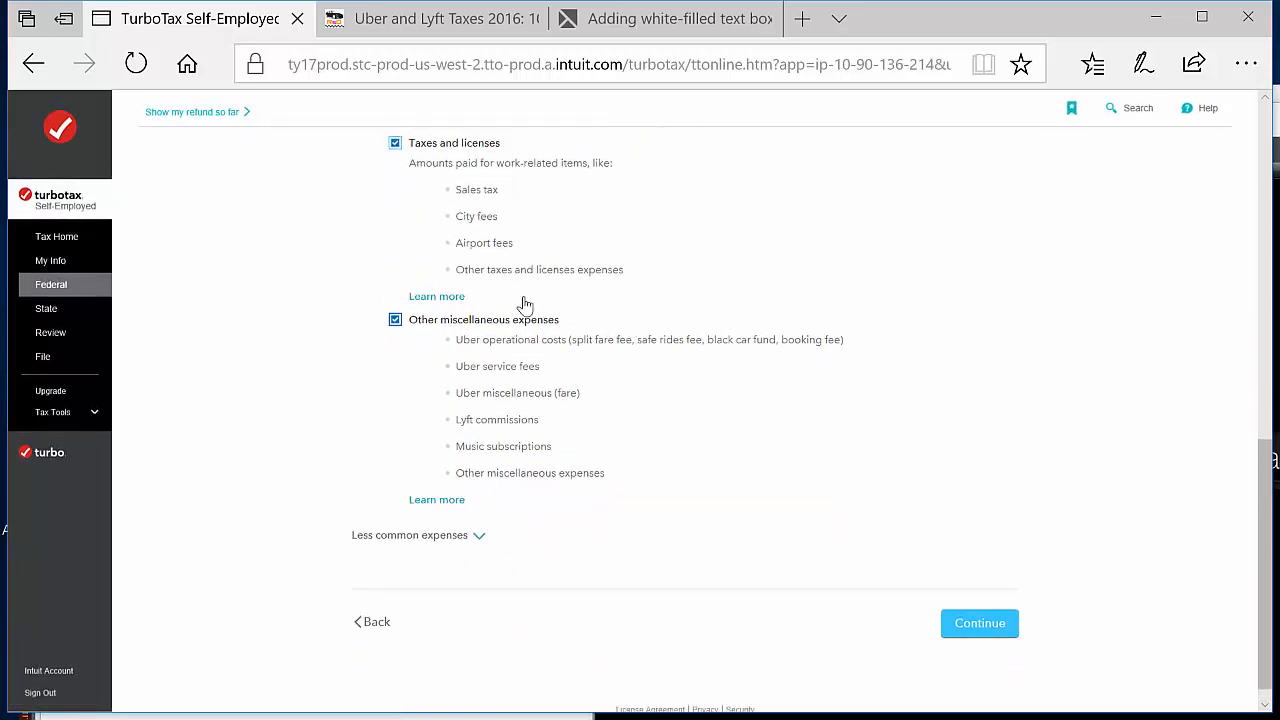
# Check over the chosen rideshare expense categories and submit the selection
pyautogui.scroll(3, 737, 238)
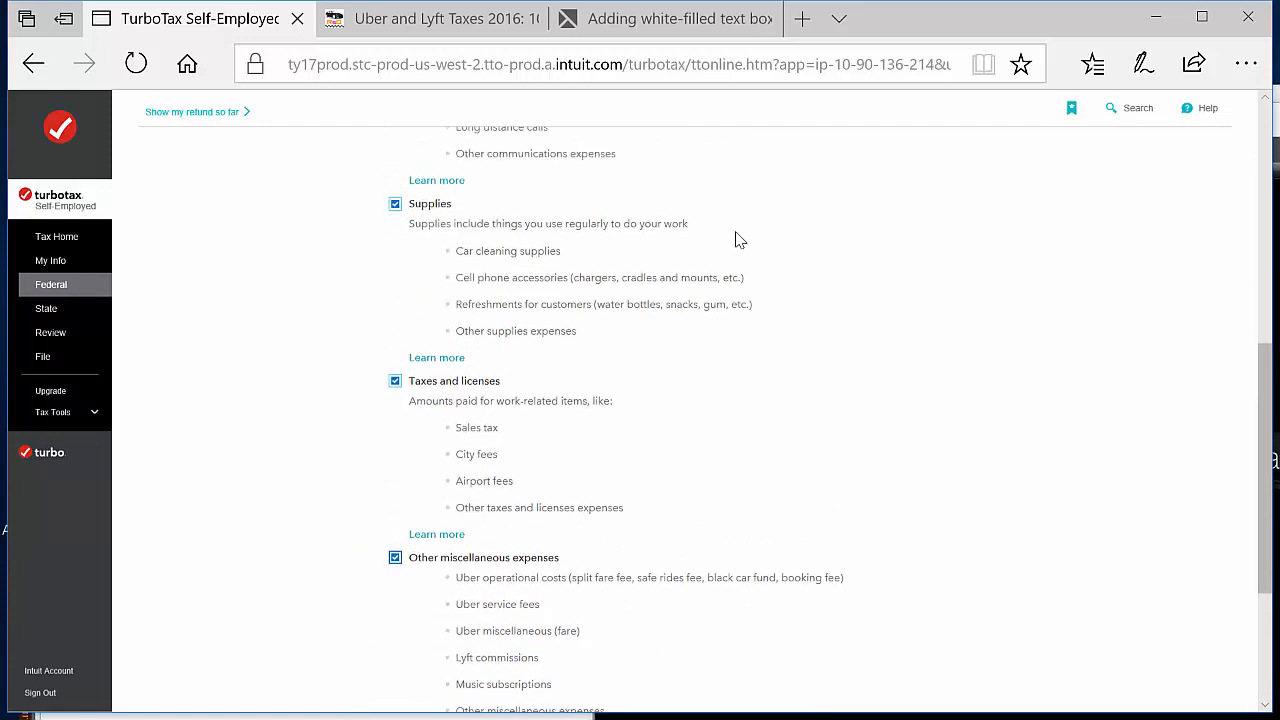
pyautogui.scroll(3, 737, 238)
pyautogui.scroll(1, 608, 266)
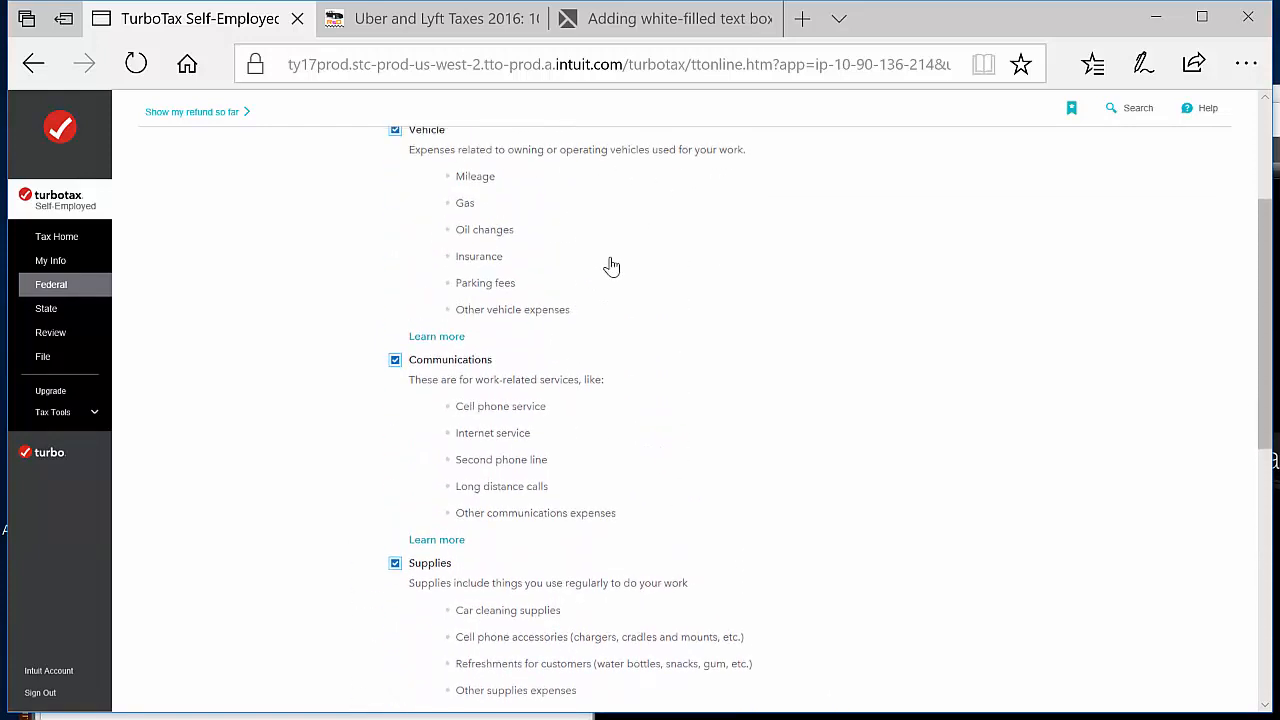
pyautogui.scroll(1, 580, 240)
pyautogui.scroll(-1, 605, 478)
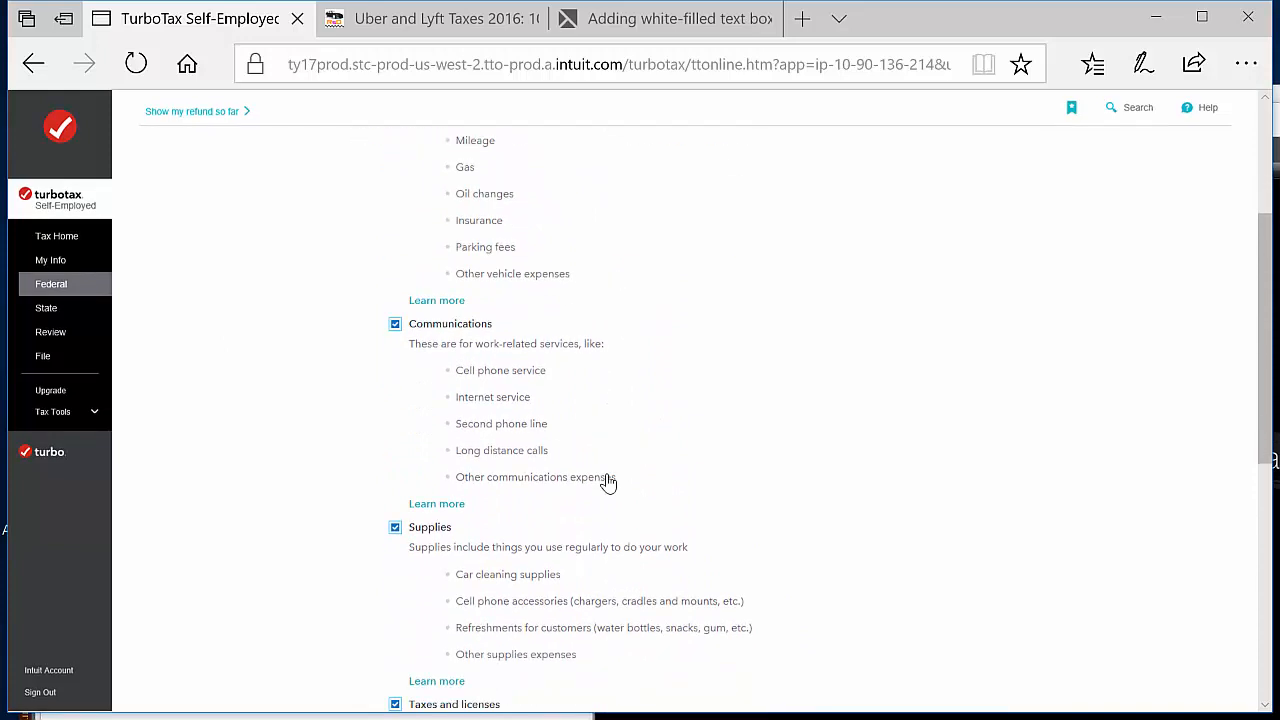
pyautogui.scroll(-3, 608, 481)
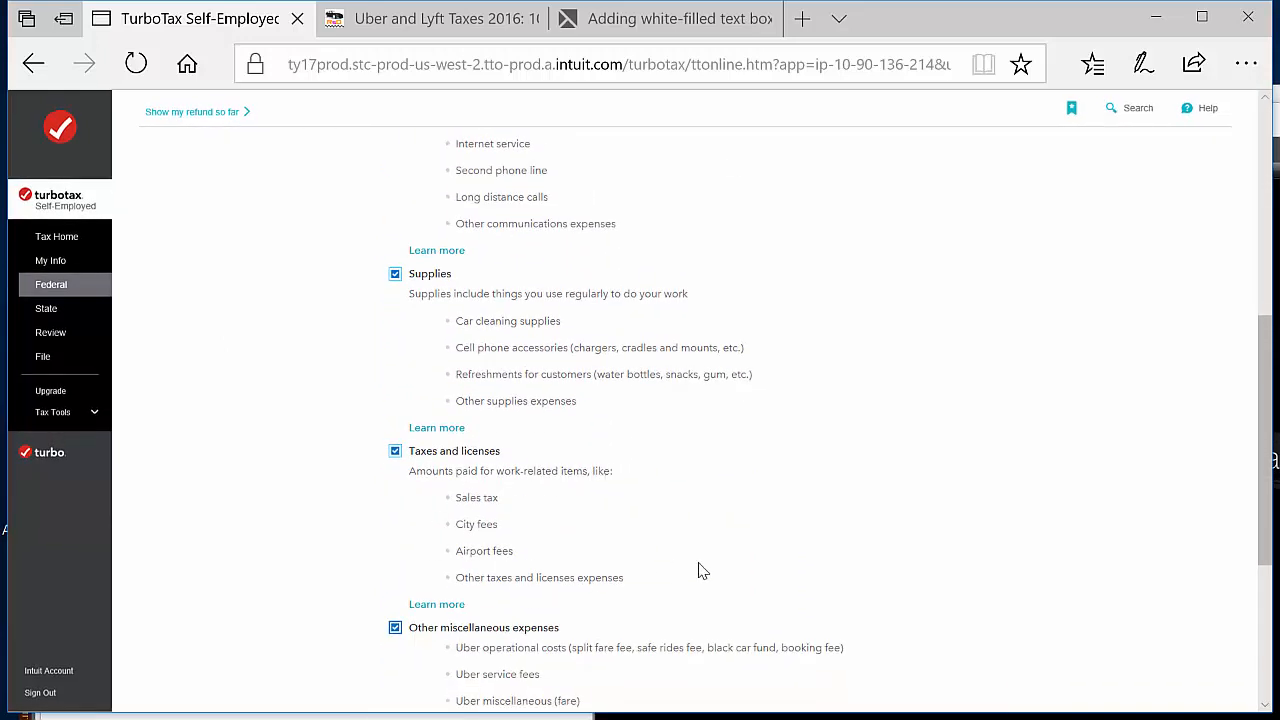
pyautogui.scroll(-4, 700, 570)
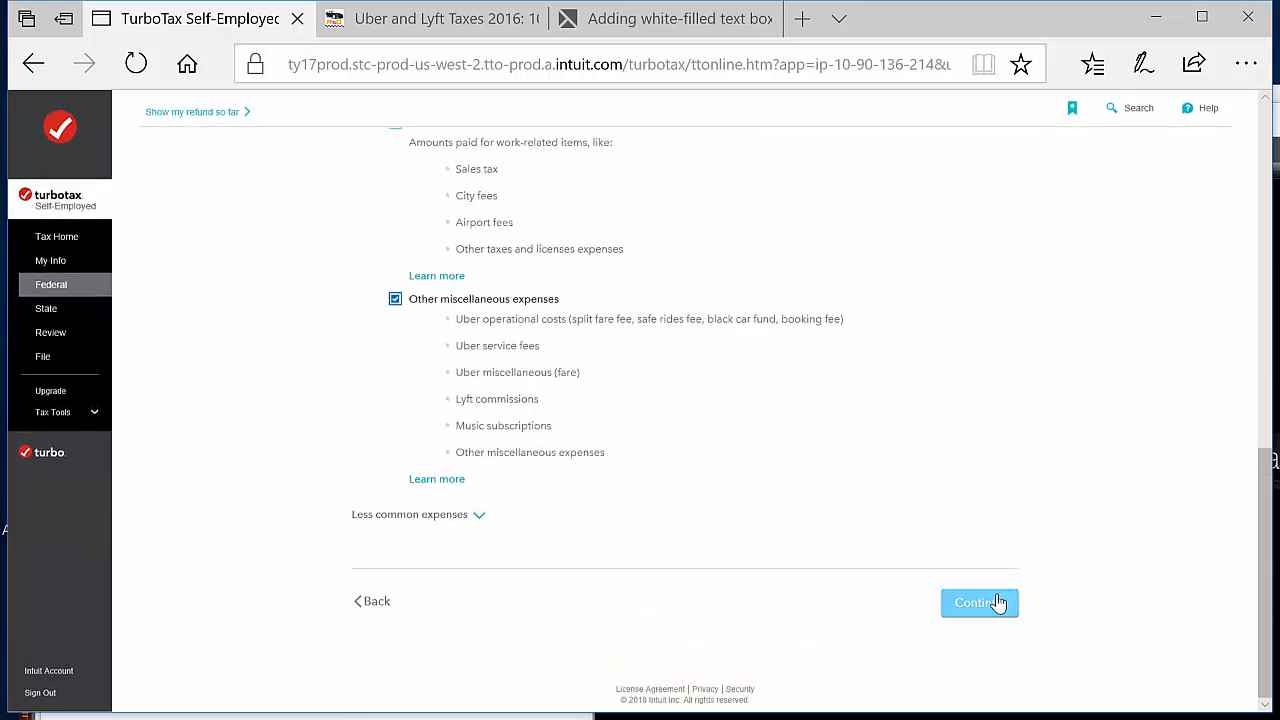
pyautogui.click(979, 602)
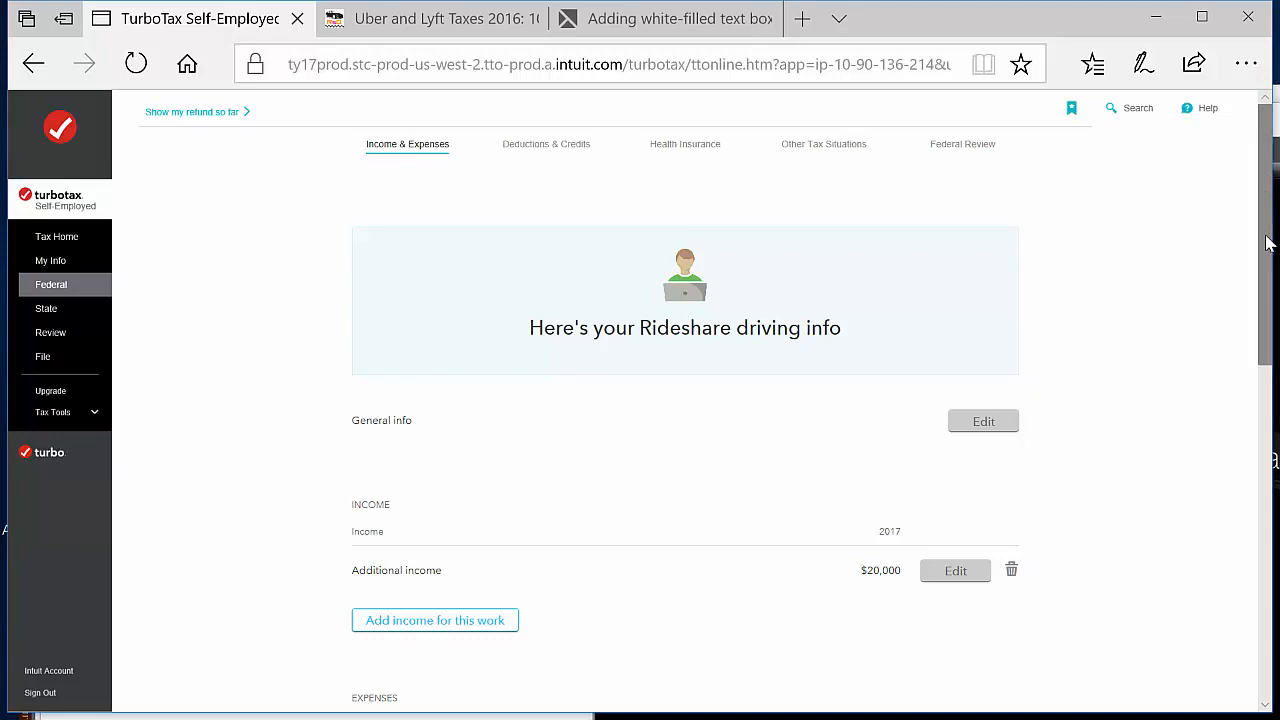
# Start the vehicle expenses from the rideshare driving summary and answer Yes to using a car or truck for business
pyautogui.scroll(-1, 1205, 395)
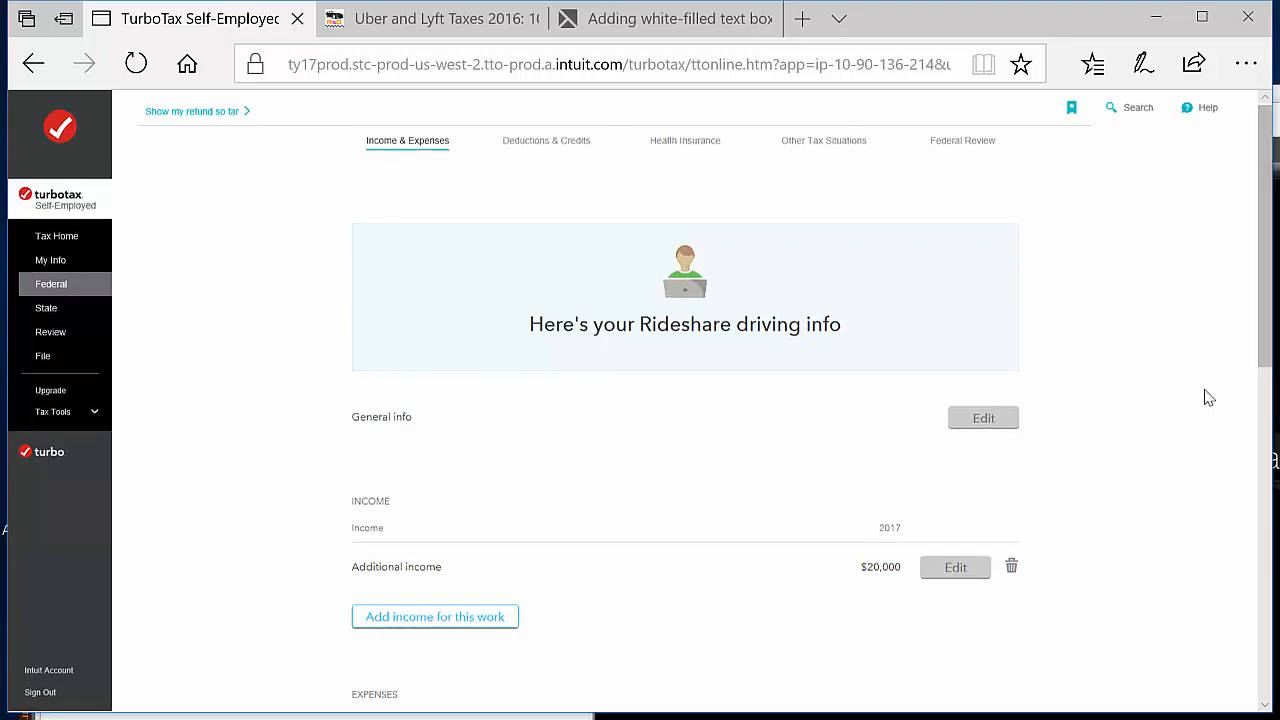
pyautogui.scroll(-3, 1157, 523)
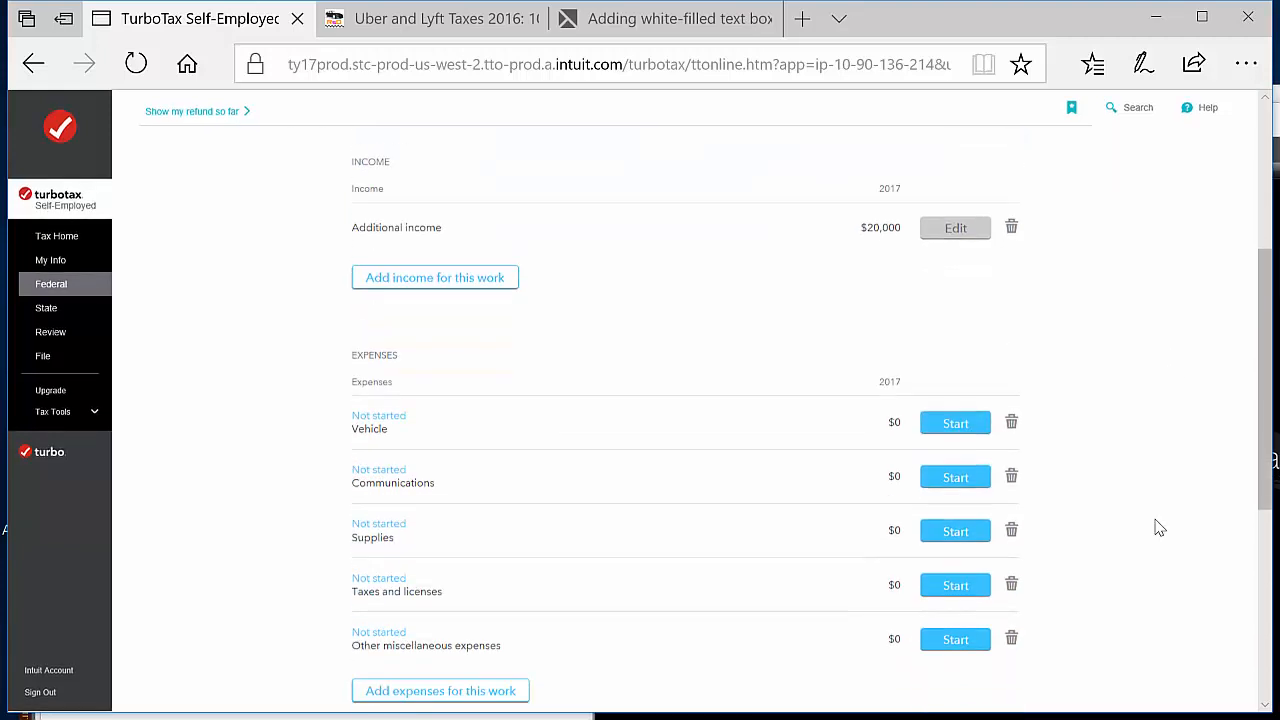
pyautogui.scroll(-1, 1157, 527)
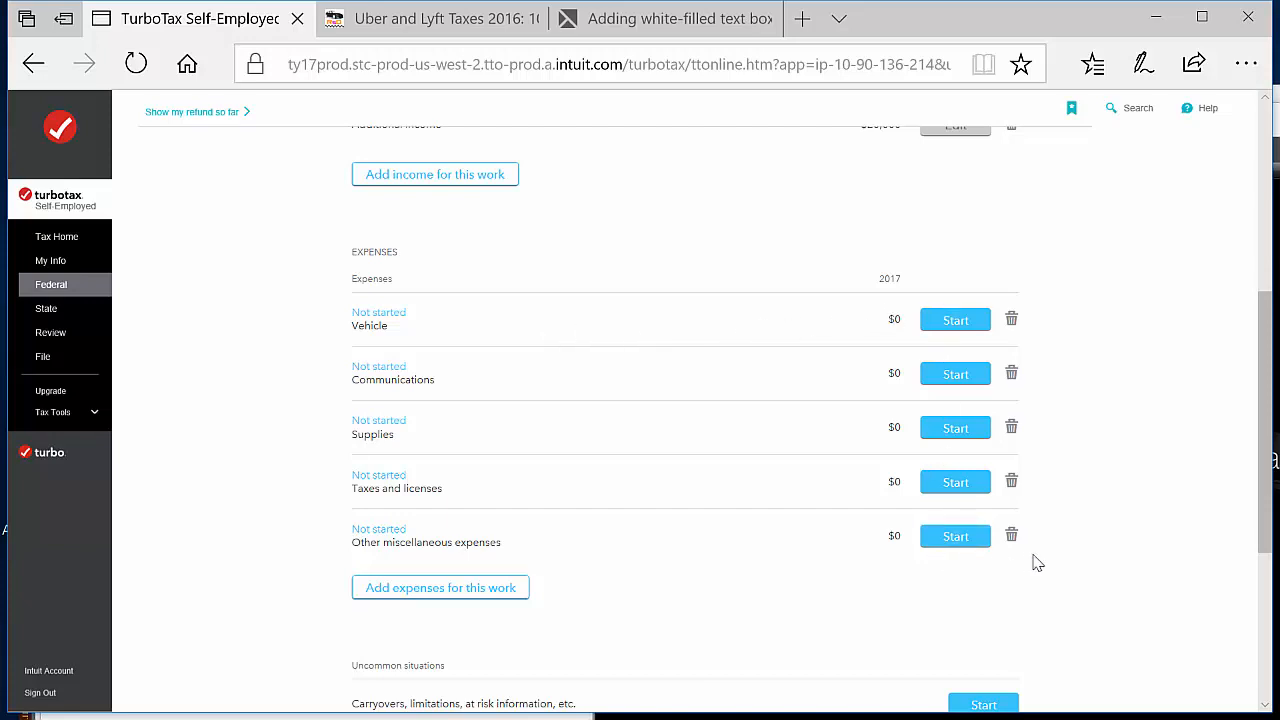
pyautogui.click(959, 332)
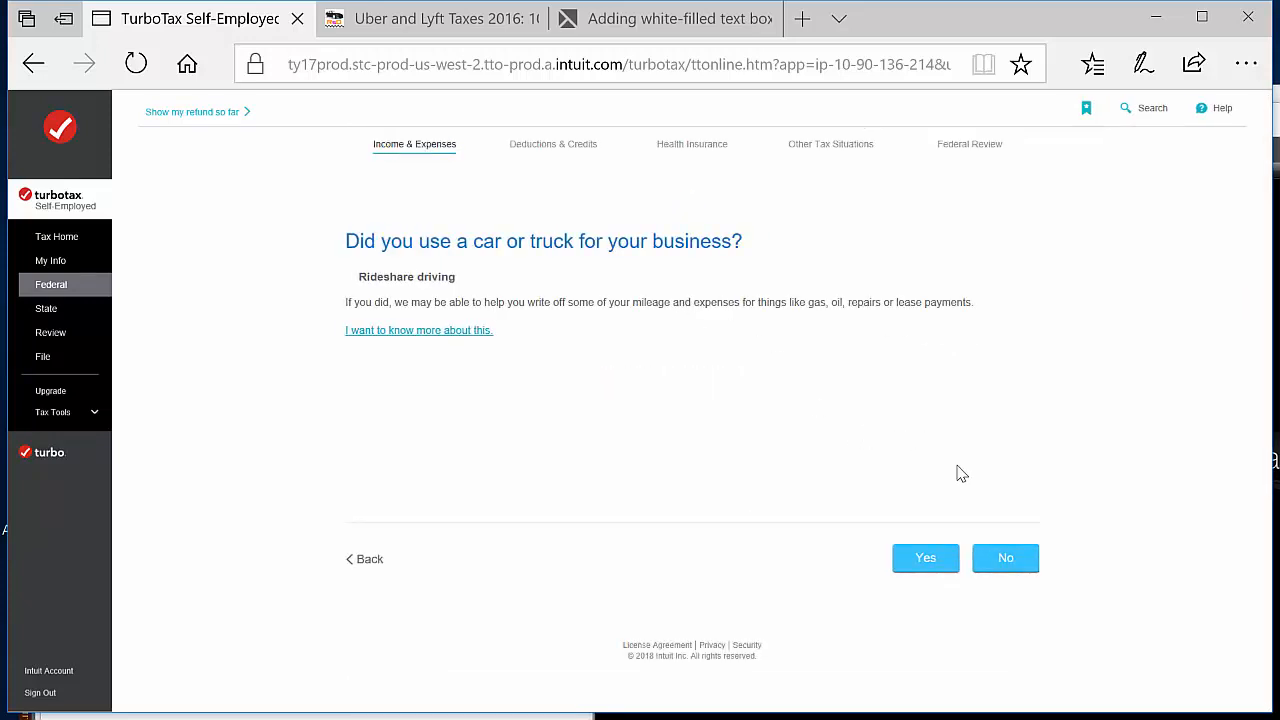
pyautogui.click(928, 558)
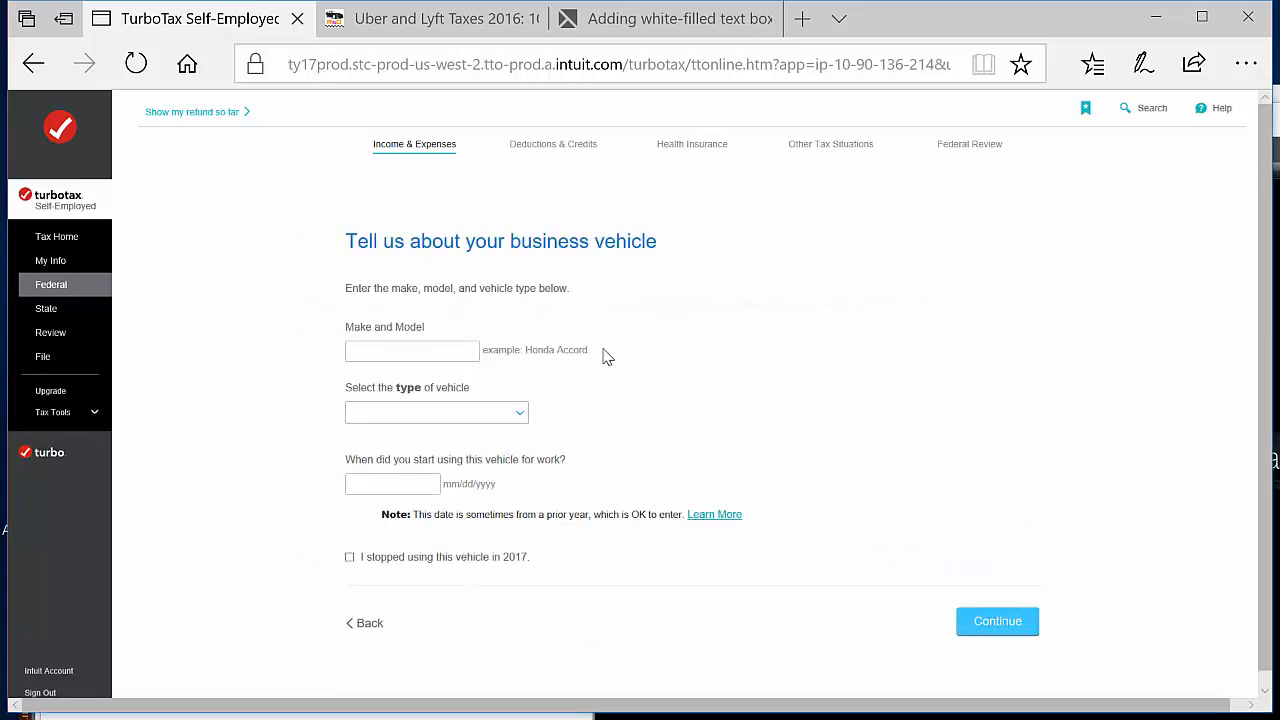
# Enter the business vehicle as 2013 Elantra, type Auto under 6,000 lbs, used for work since 01/01/2014, and submit it
pyautogui.click(424, 348)
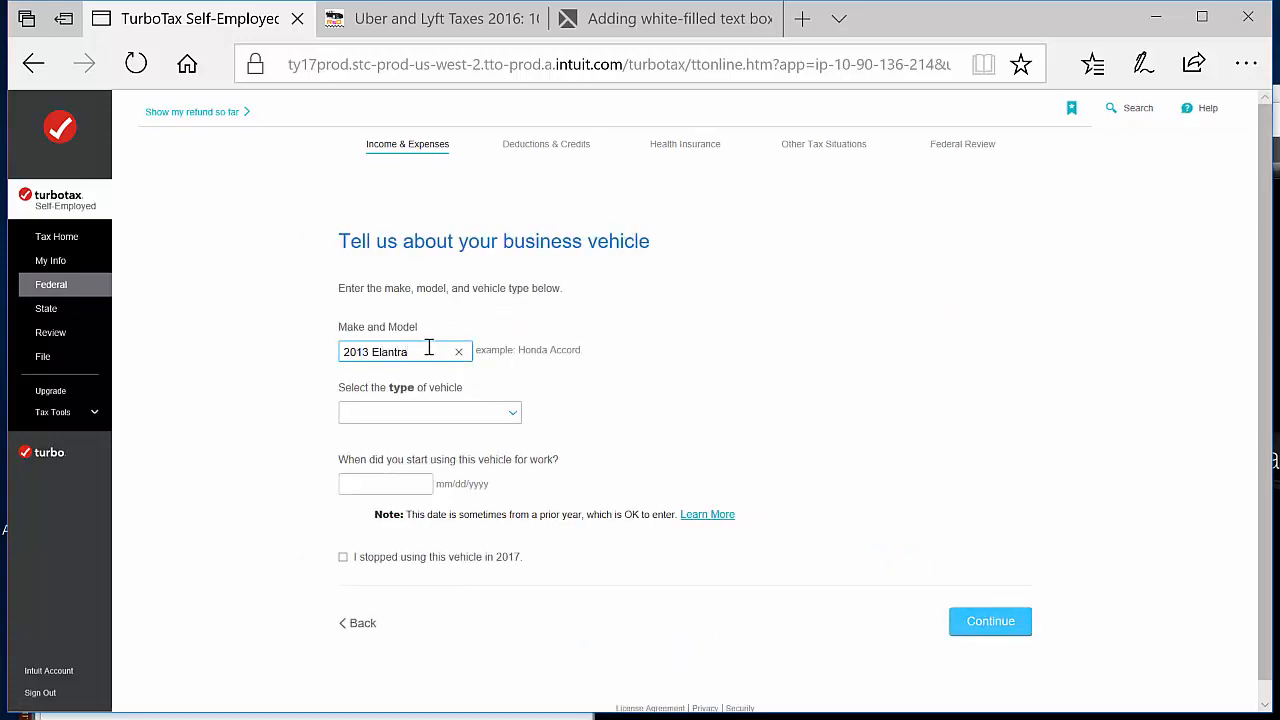
pyautogui.write('2013 Elantra')
pyautogui.click(478, 418)
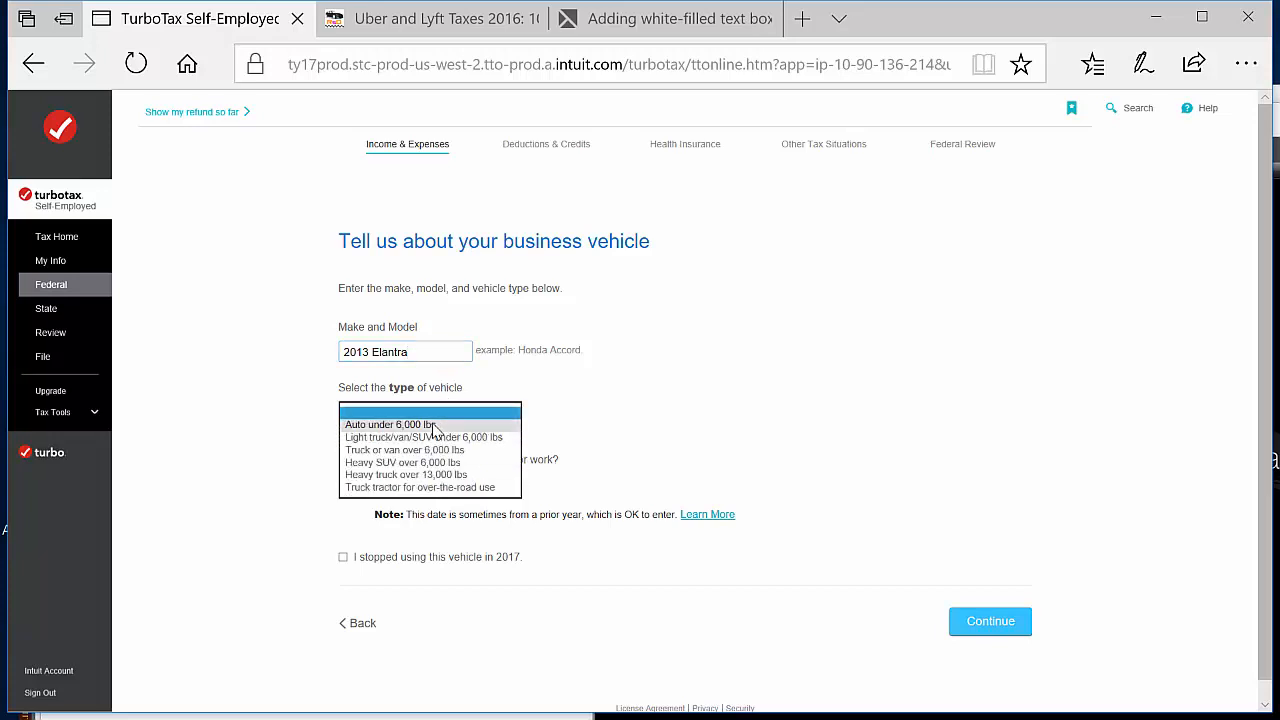
pyautogui.click(432, 425)
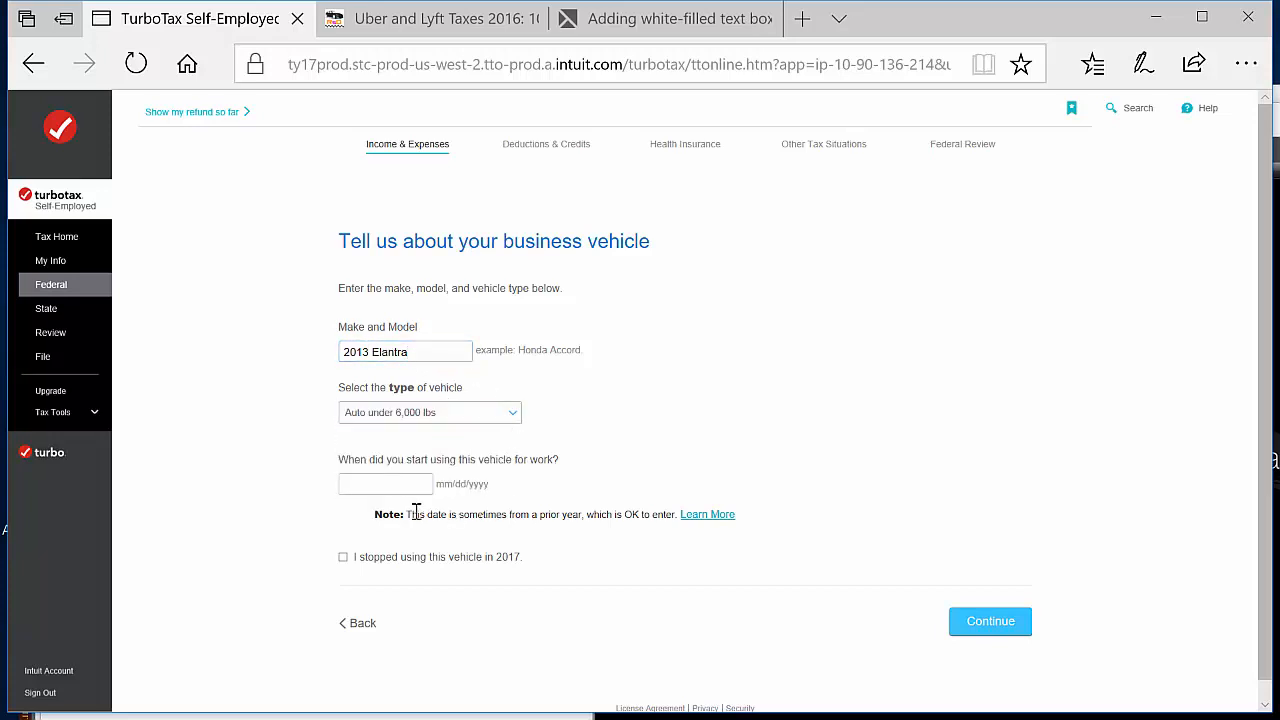
pyautogui.click(378, 478)
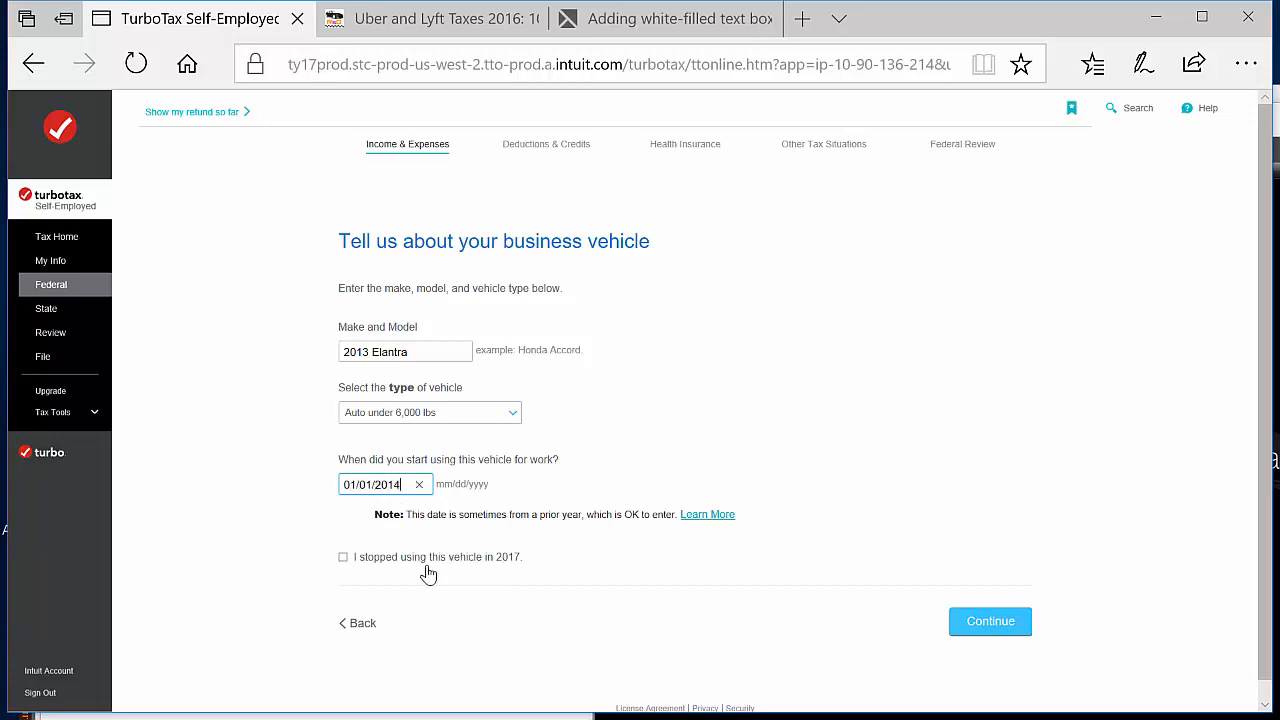
pyautogui.click(1003, 630)
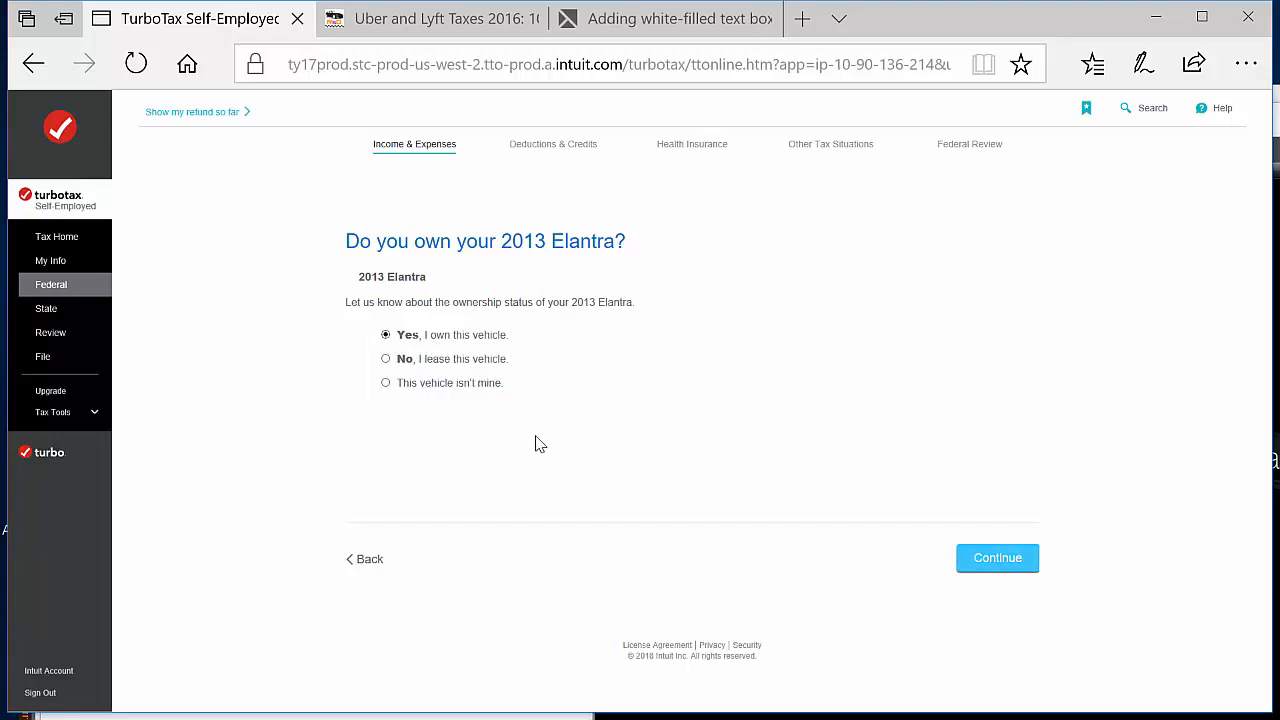
# Confirm that the Elantra is owned, was available for personal use alongside another vehicle, and has documented work miles
pyautogui.click(992, 566)
pyautogui.click(1010, 560)
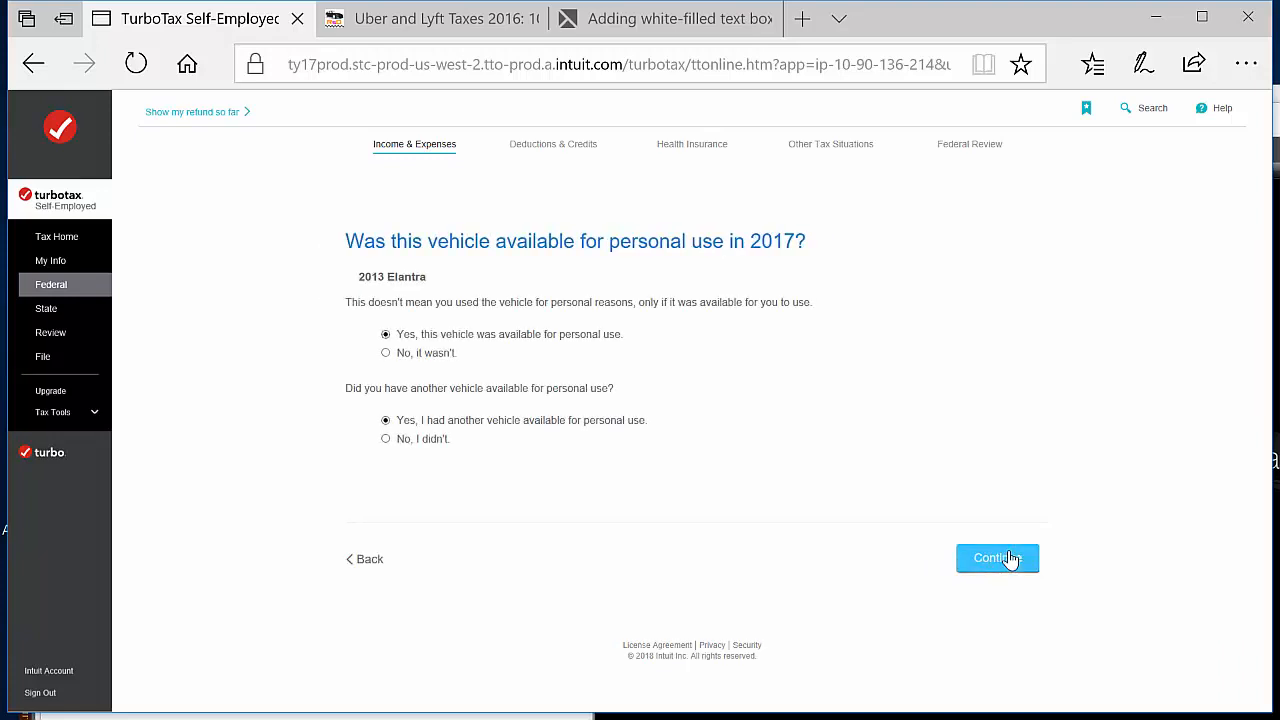
pyautogui.click(1005, 562)
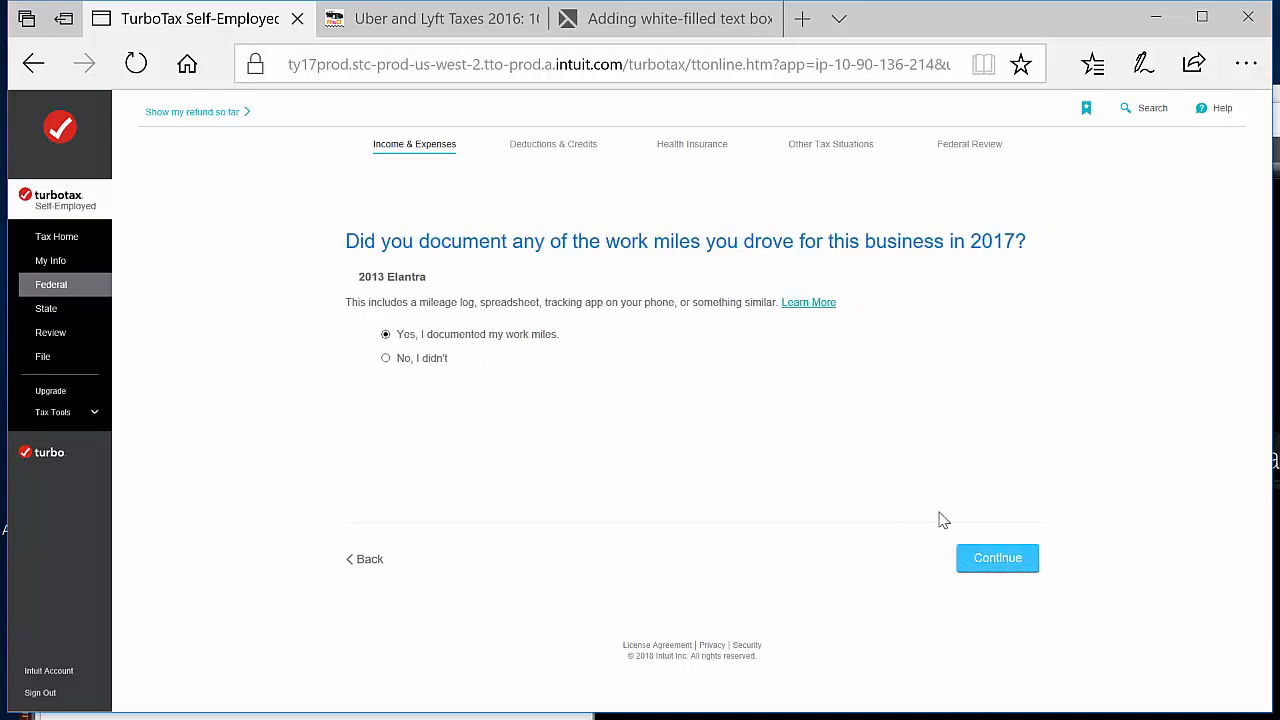
pyautogui.click(1003, 565)
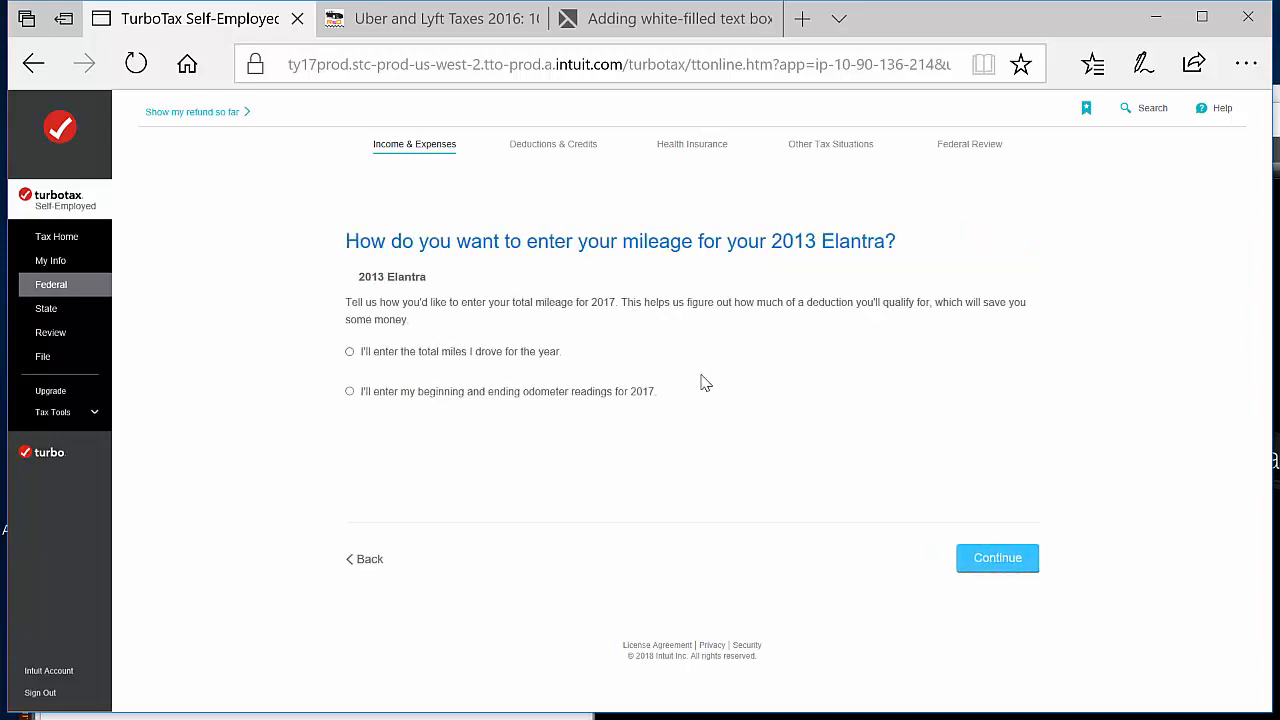
# Choose to enter the Elantra's total yearly miles and submit 15000 miles for all purposes and 10000 for business
pyautogui.click(406, 353)
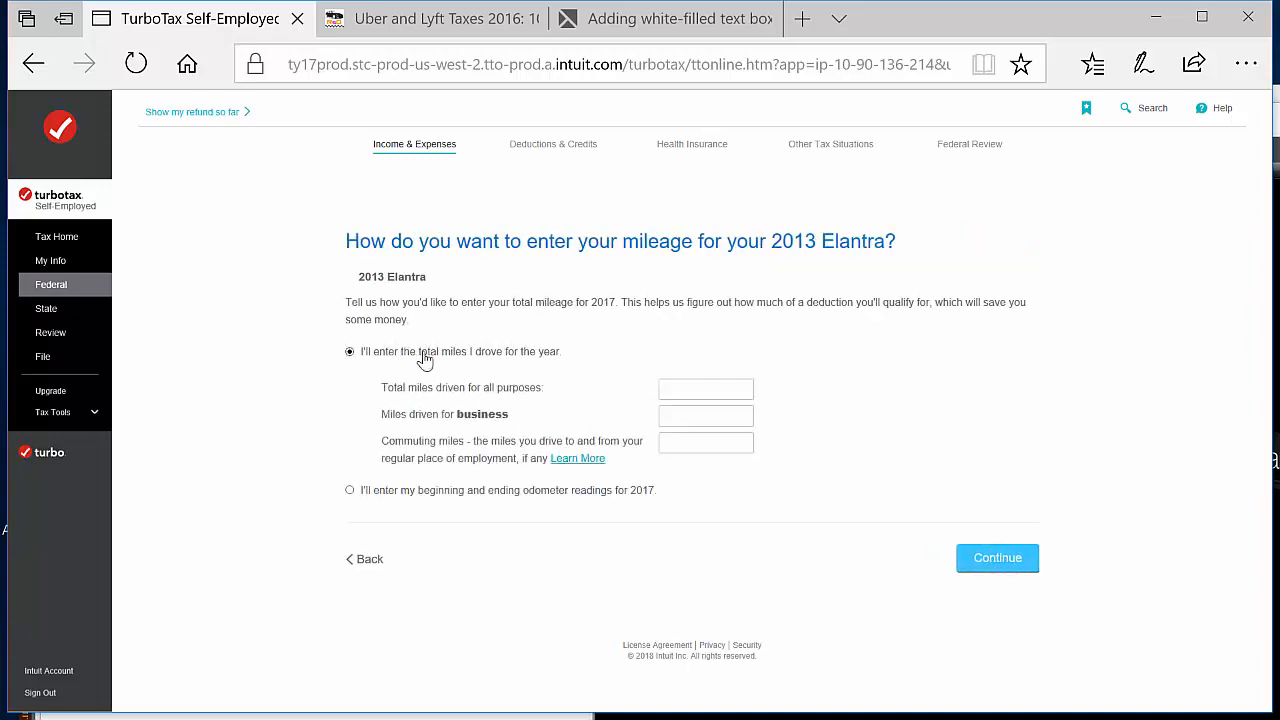
pyautogui.click(725, 388)
pyautogui.write('15000')
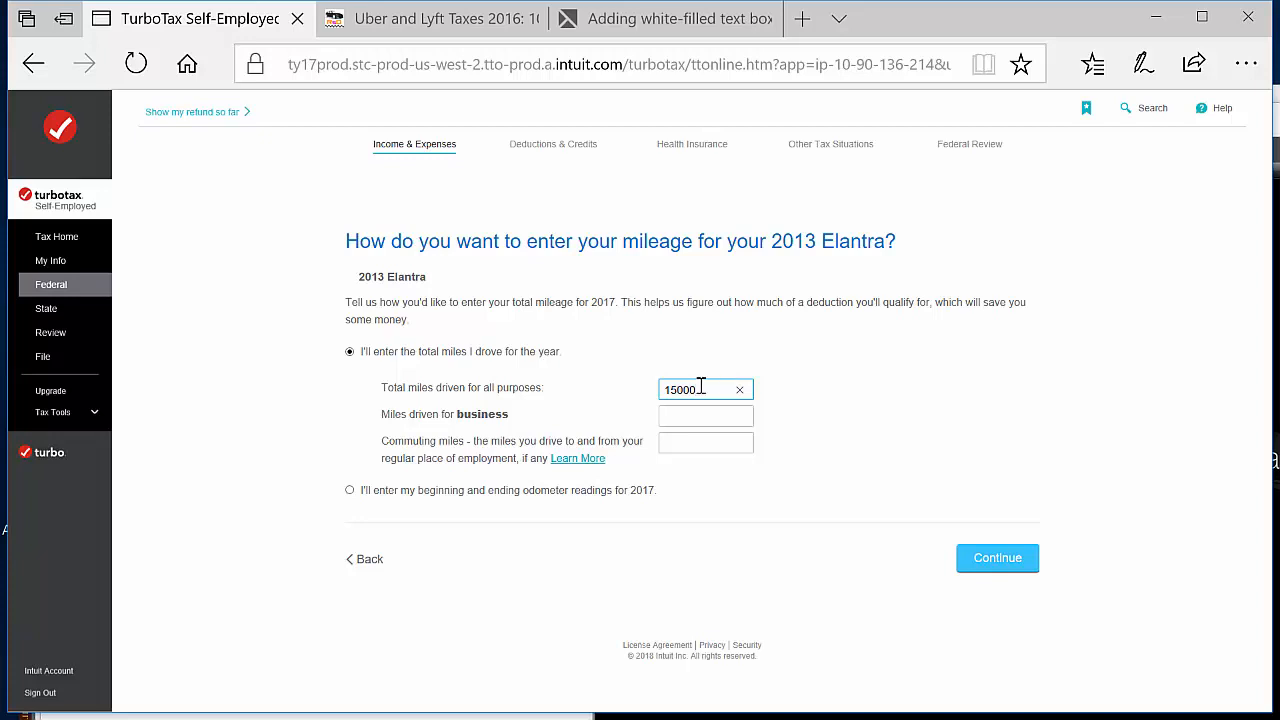
pyautogui.click(721, 414)
pyautogui.write('10000')
pyautogui.click(713, 390)
pyautogui.click(716, 415)
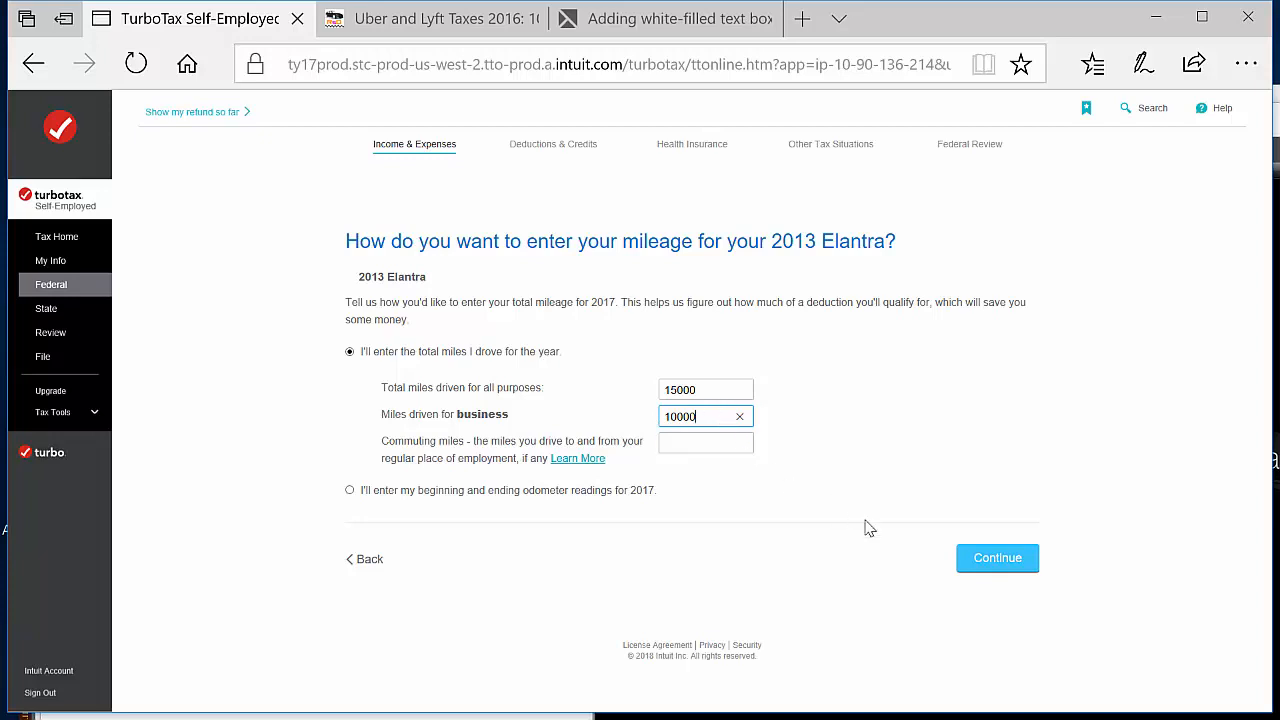
pyautogui.click(1003, 565)
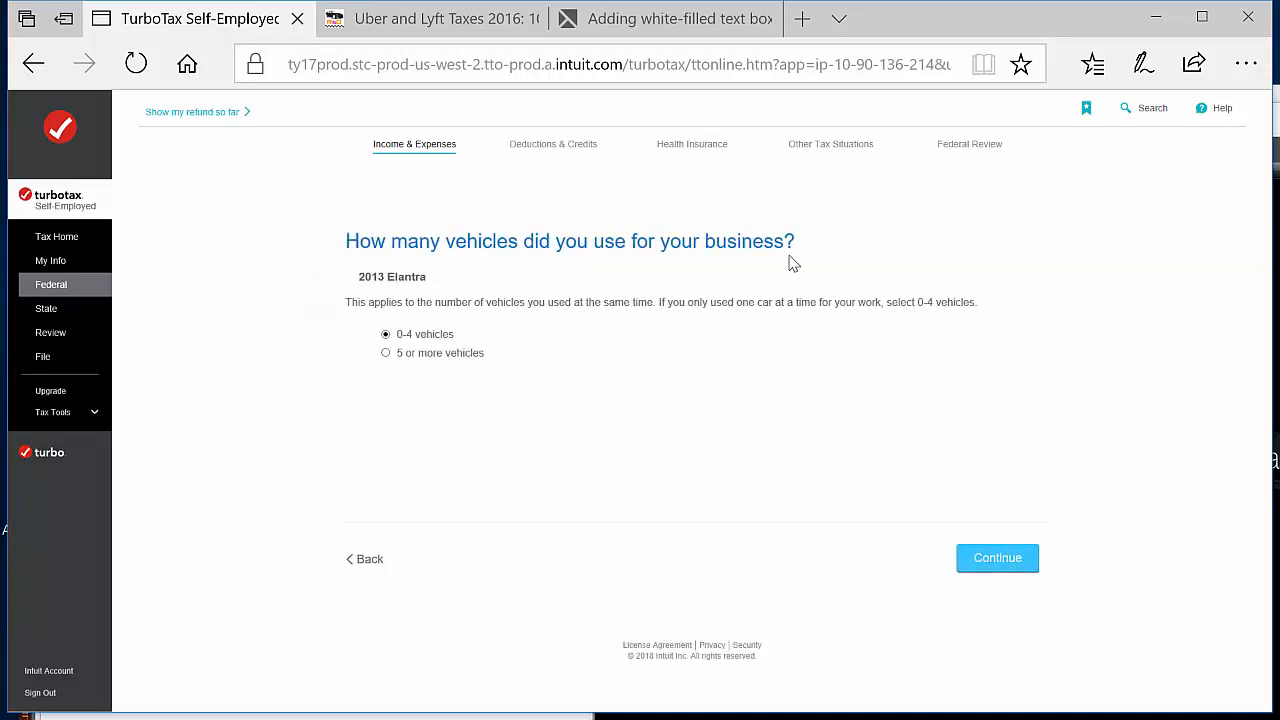
# Accept 0-4 business vehicles, answer Yes to first-year use of the standard mileage rate, and stick with the standard mileage deduction
pyautogui.click(1008, 561)
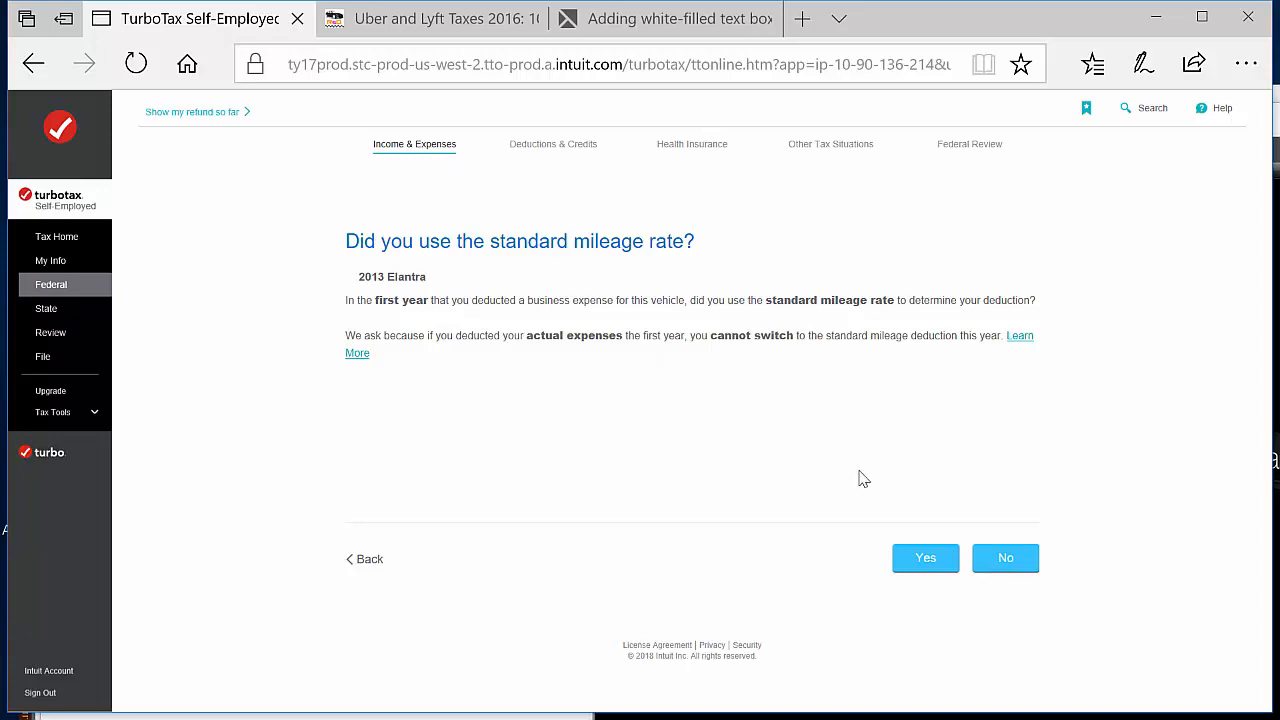
pyautogui.click(933, 568)
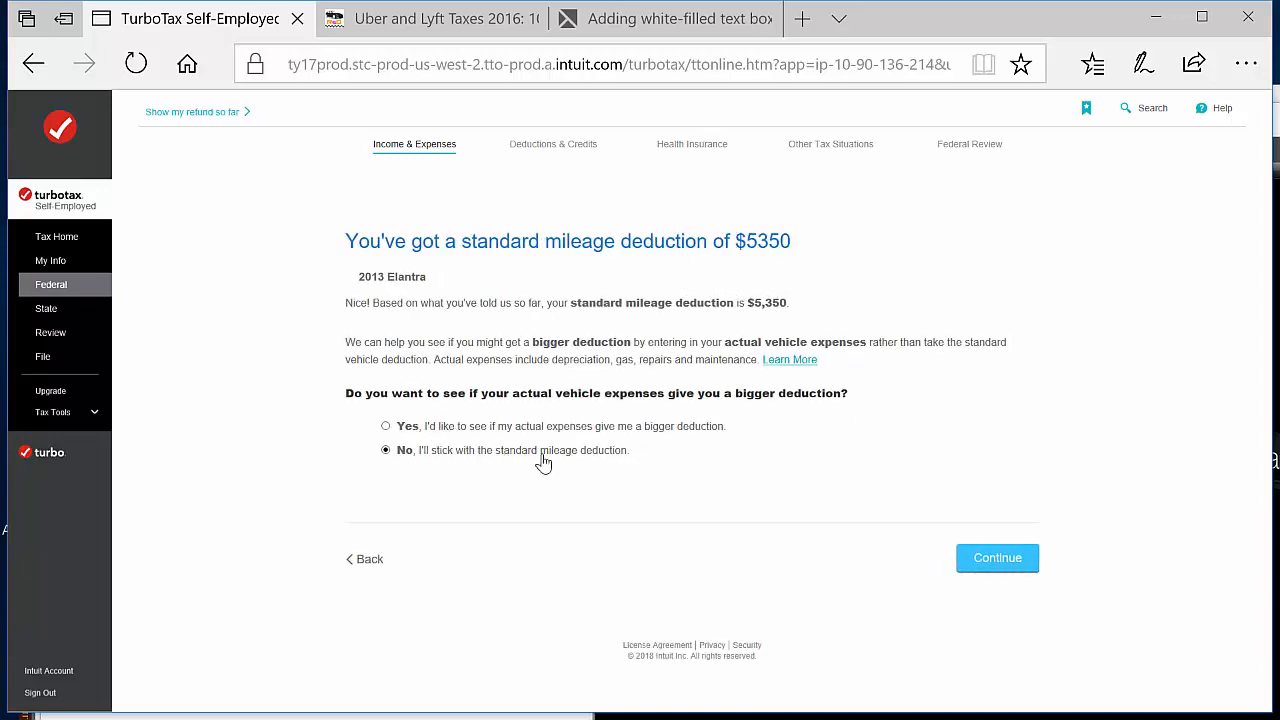
pyautogui.click(1004, 563)
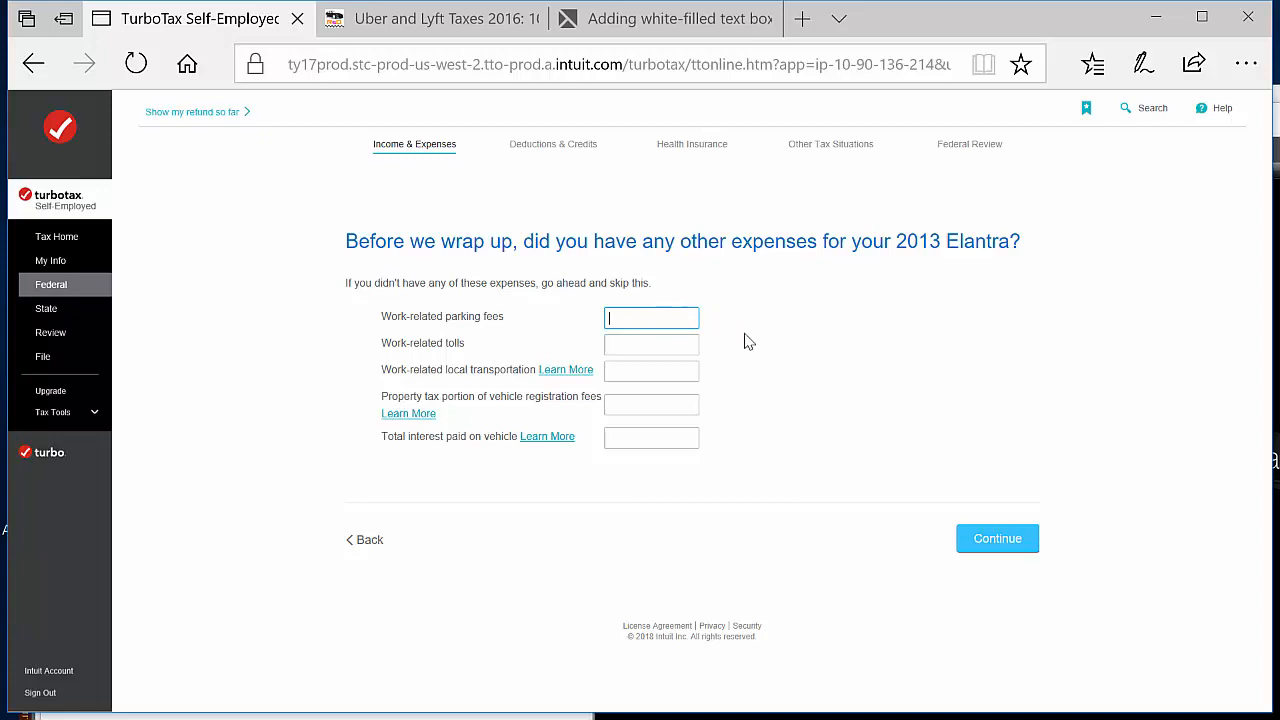
# Skip the Elantra's other expenses by leaving all amounts blank, and finish the vehicle summary
pyautogui.click(657, 343)
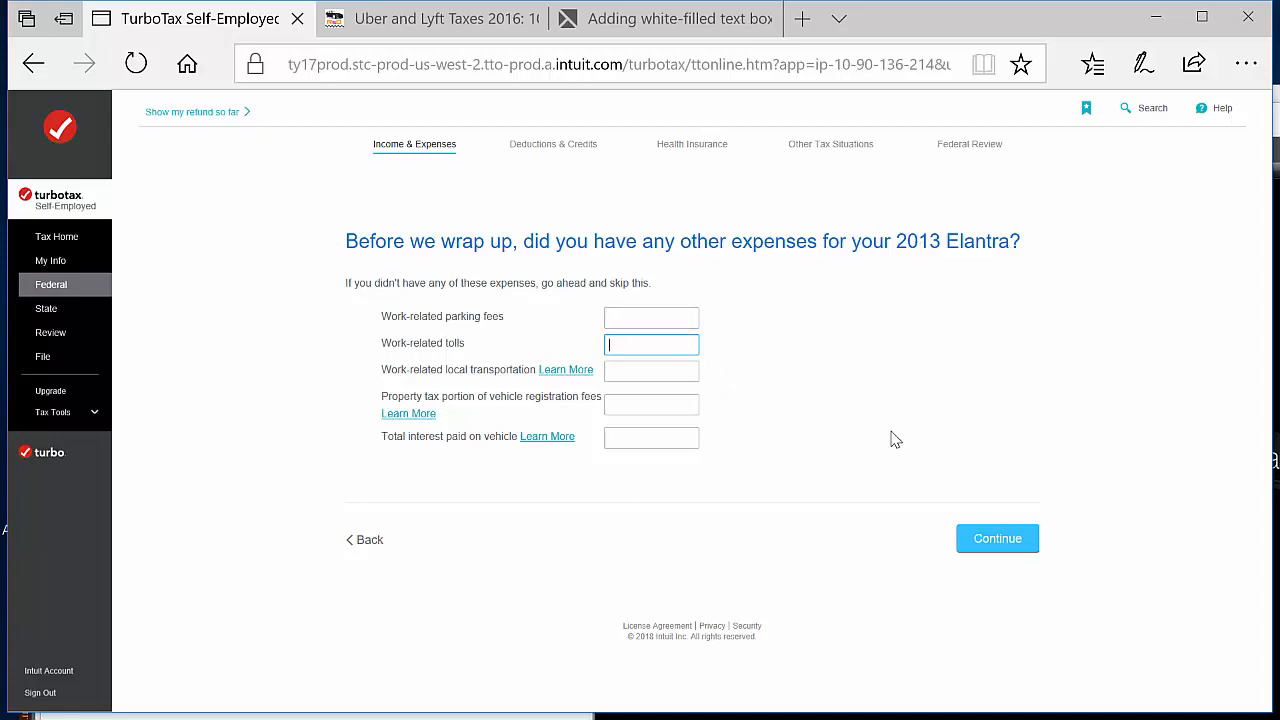
pyautogui.click(1009, 543)
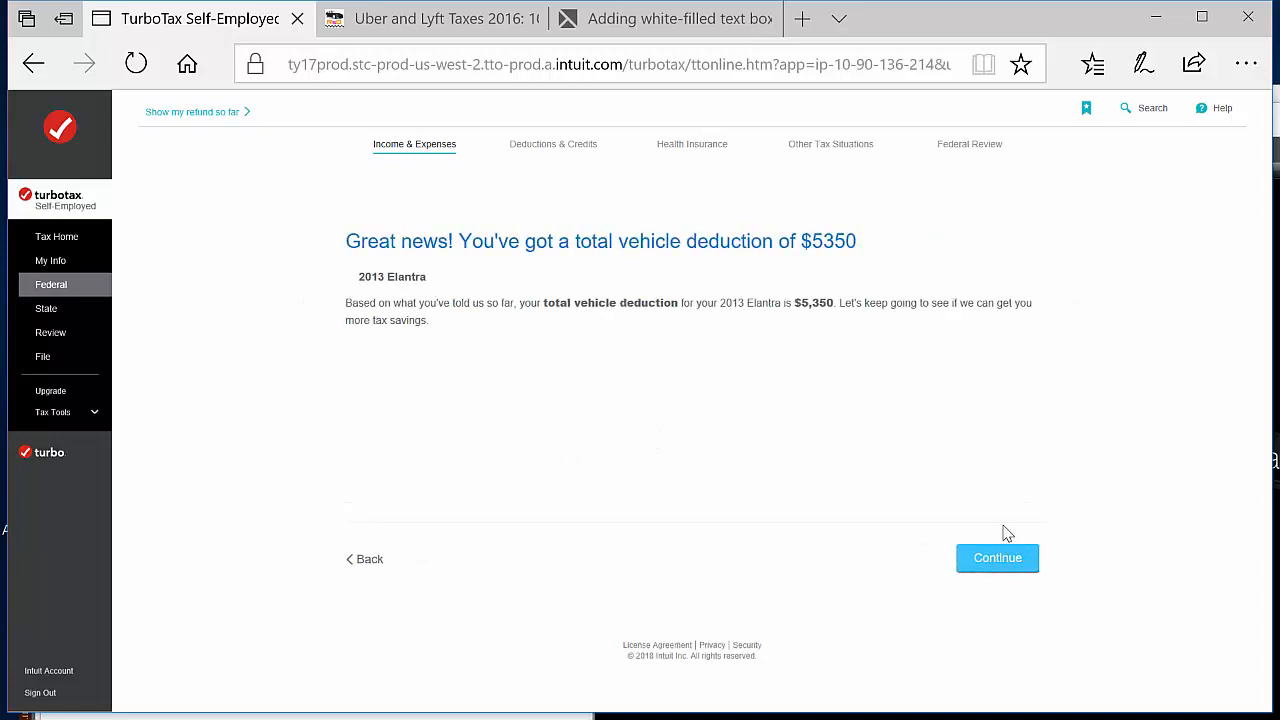
pyautogui.click(1002, 562)
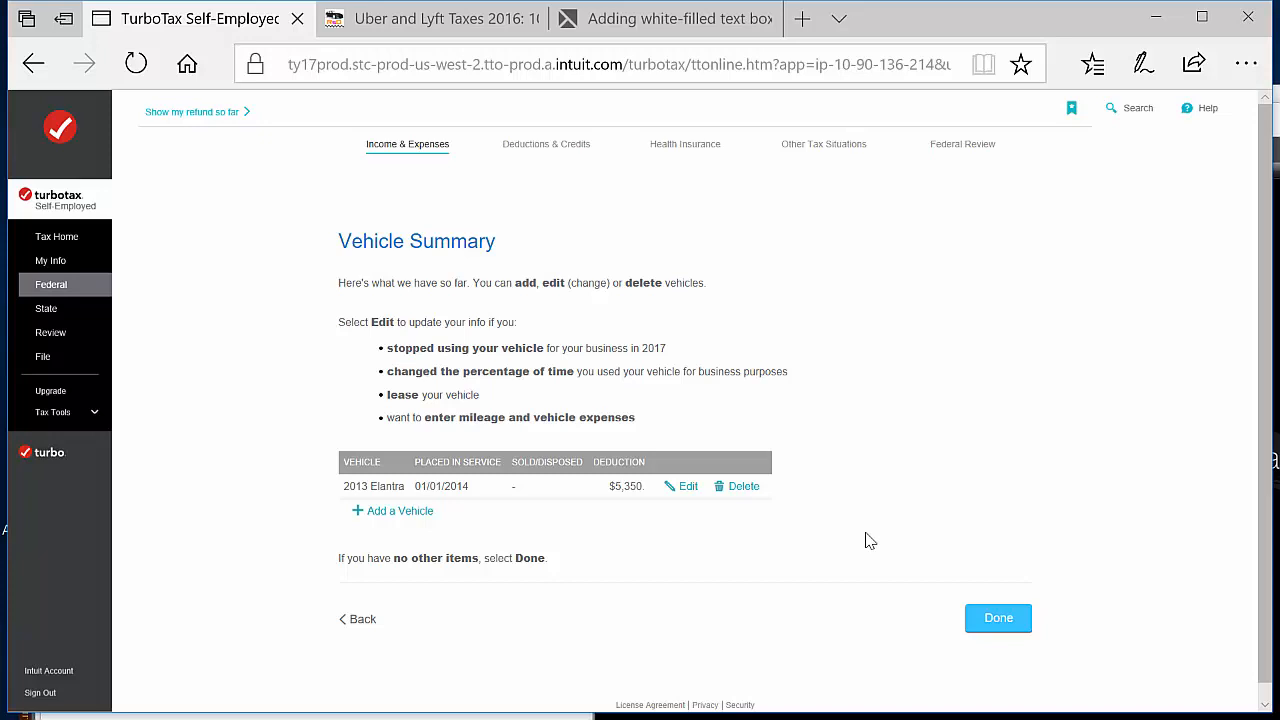
pyautogui.click(1001, 621)
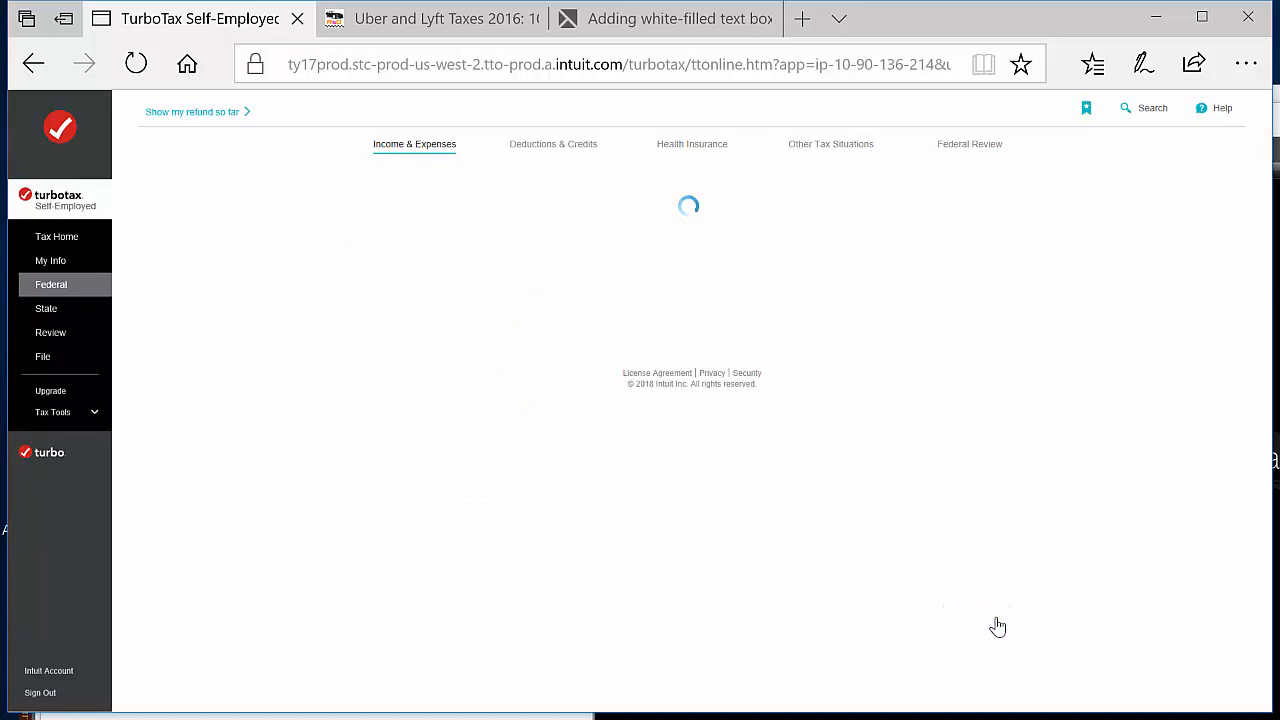
# Start the Communications expenses for rideshare driving and submit a Cell Phone expense of $240
pyautogui.scroll(-4, 1088, 388)
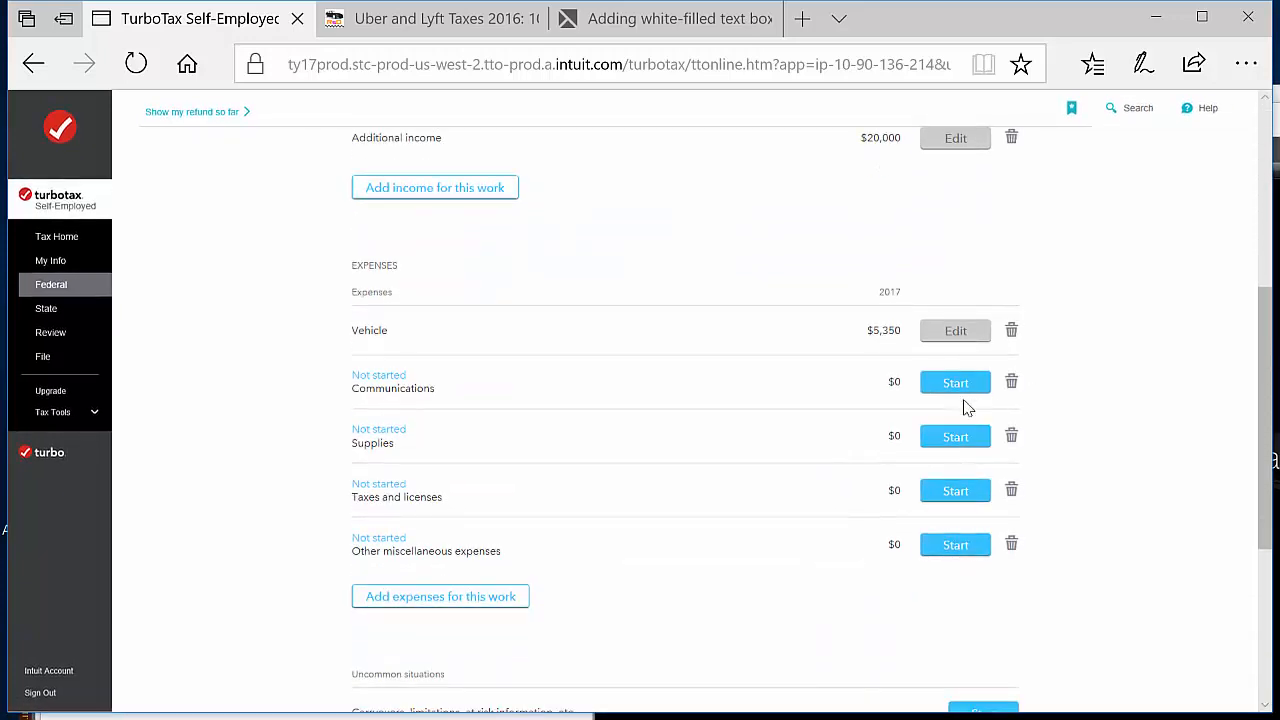
pyautogui.click(970, 388)
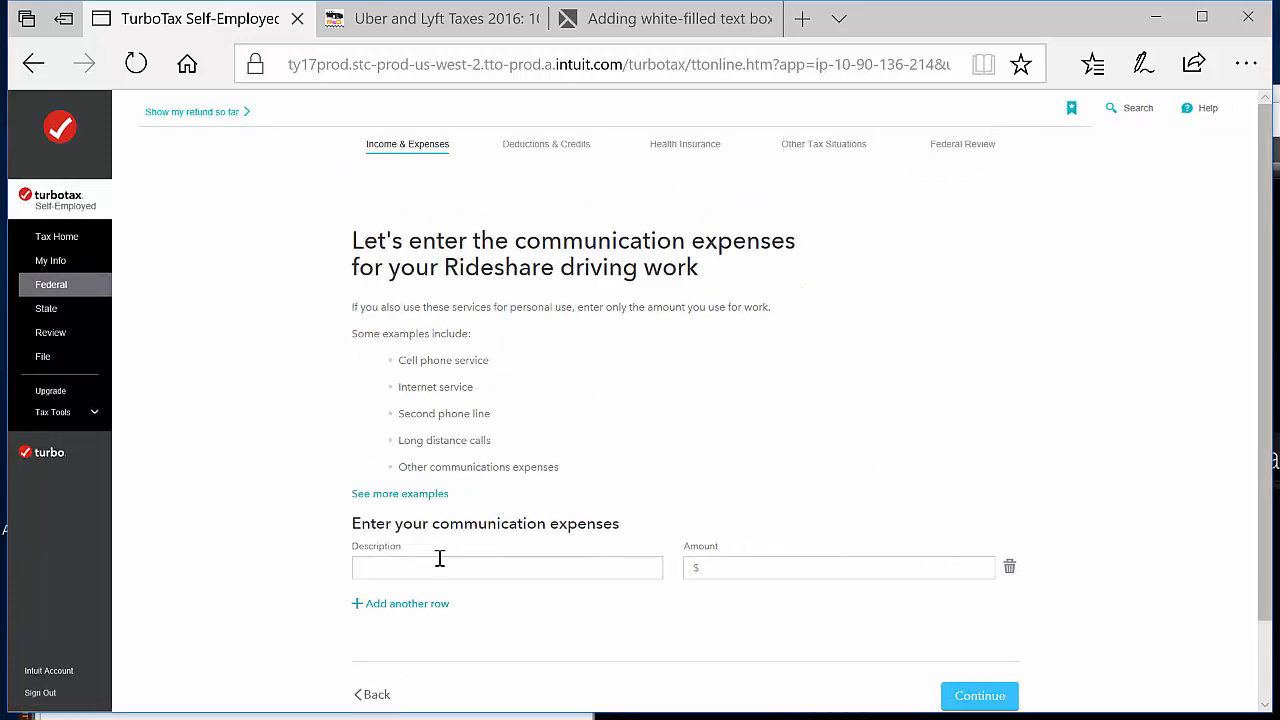
pyautogui.click(491, 567)
pyautogui.click(696, 568)
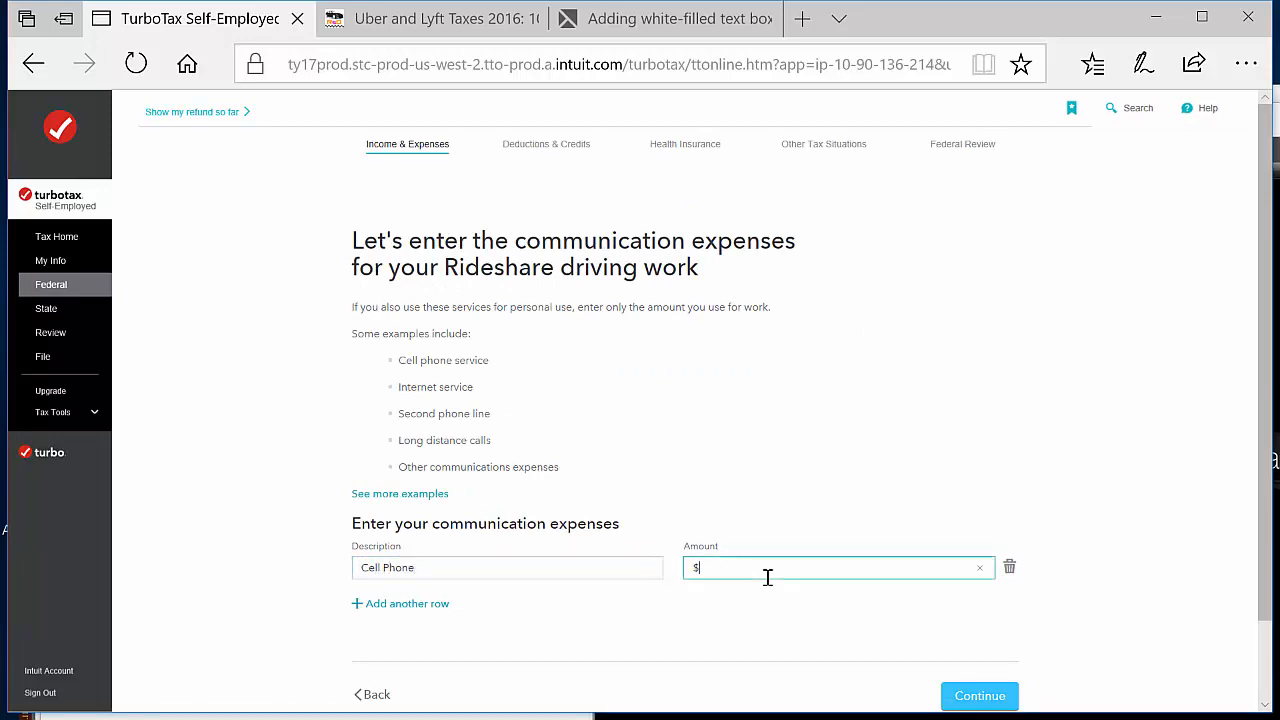
pyautogui.click(945, 618)
pyautogui.scroll(-1, 1148, 533)
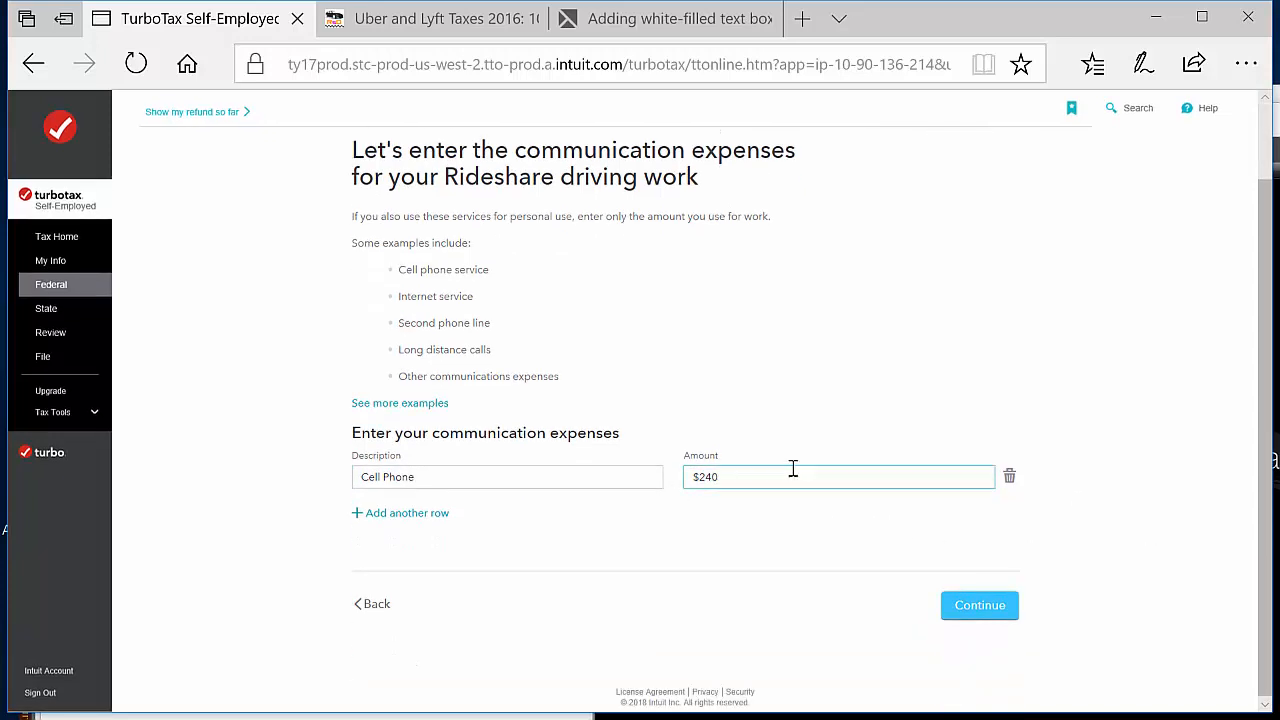
pyautogui.click(995, 610)
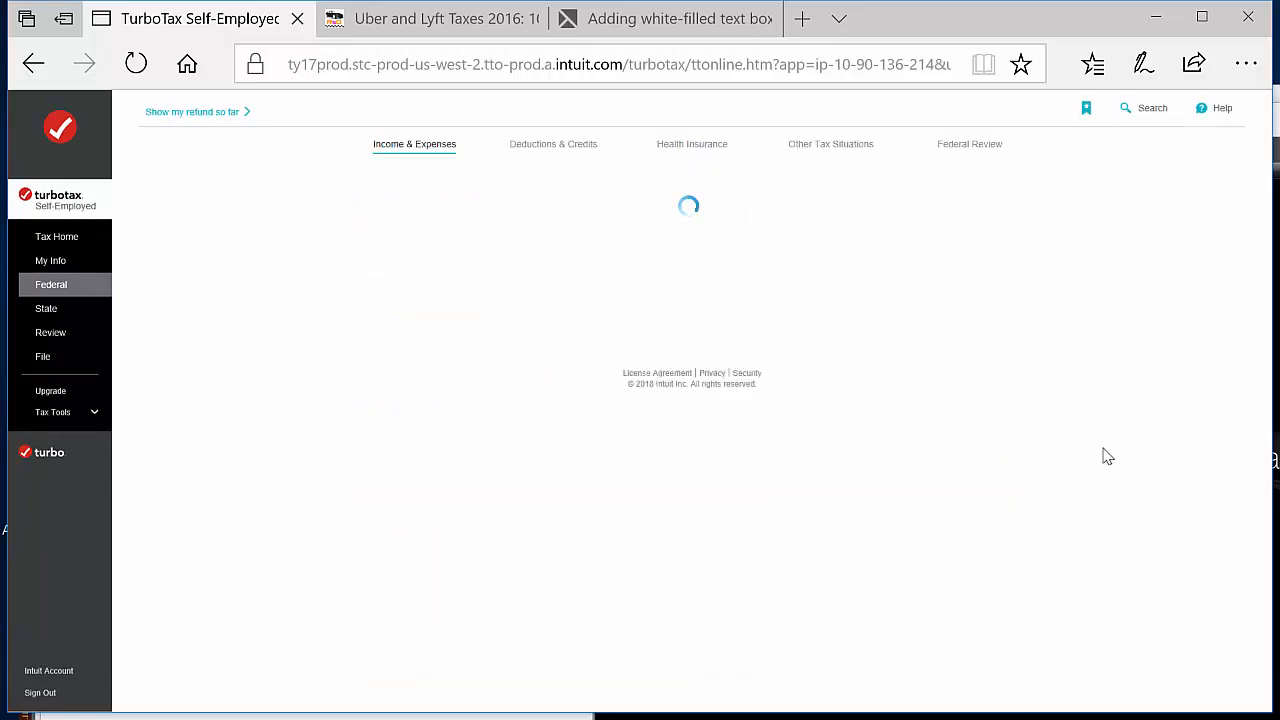
# Start the Supplies expenses for rideshare driving and enter Car Cleaning Supplies with an amount of $100
pyautogui.scroll(-5, 1137, 451)
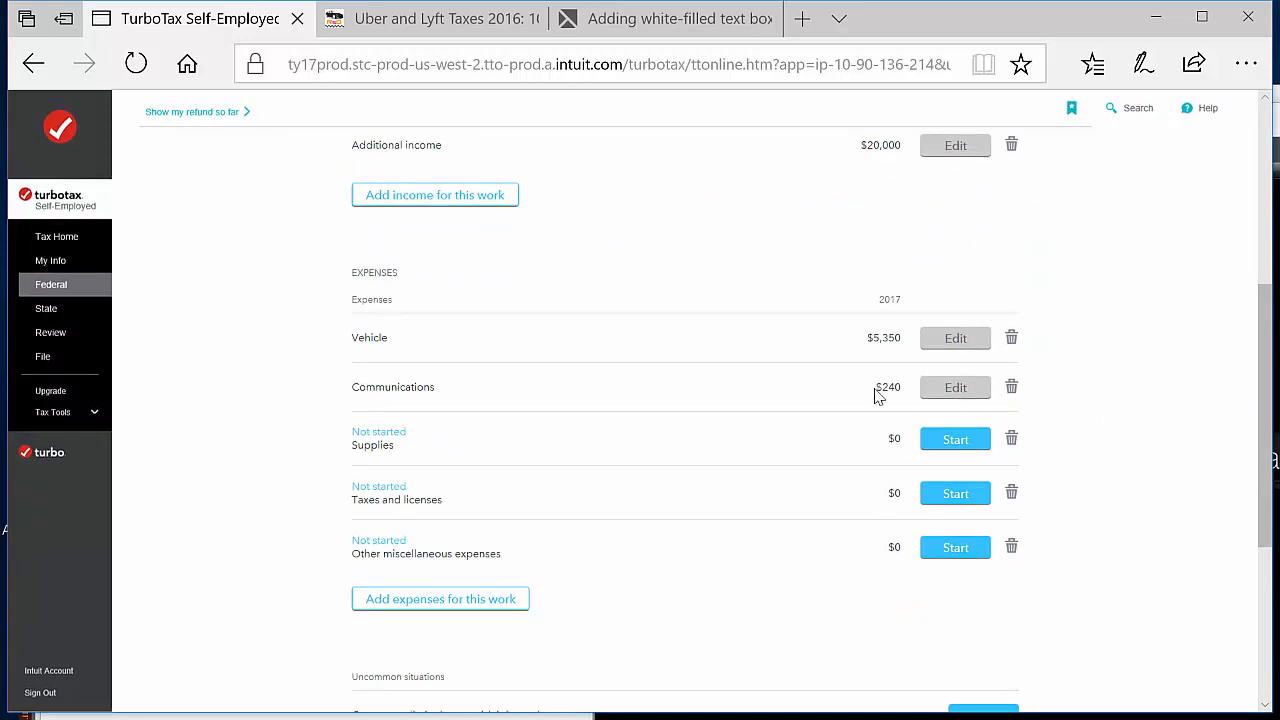
pyautogui.click(958, 452)
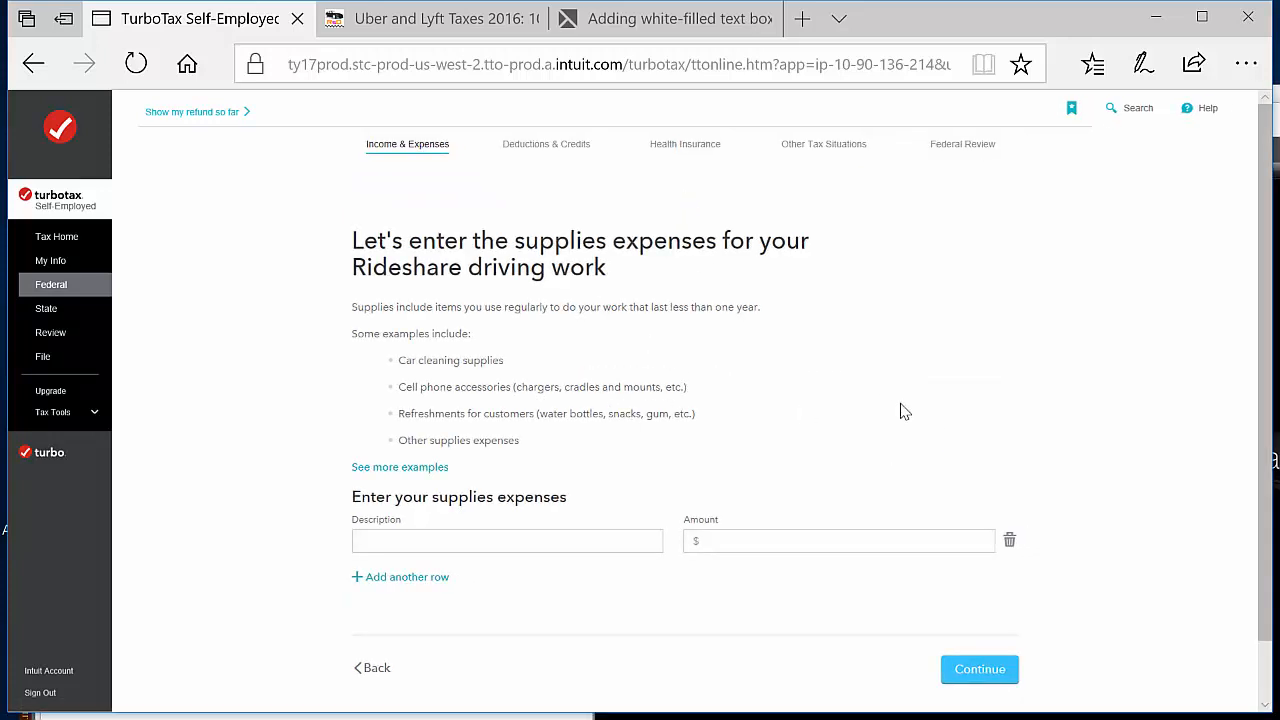
pyautogui.scroll(-1, 800, 450)
pyautogui.click(455, 489)
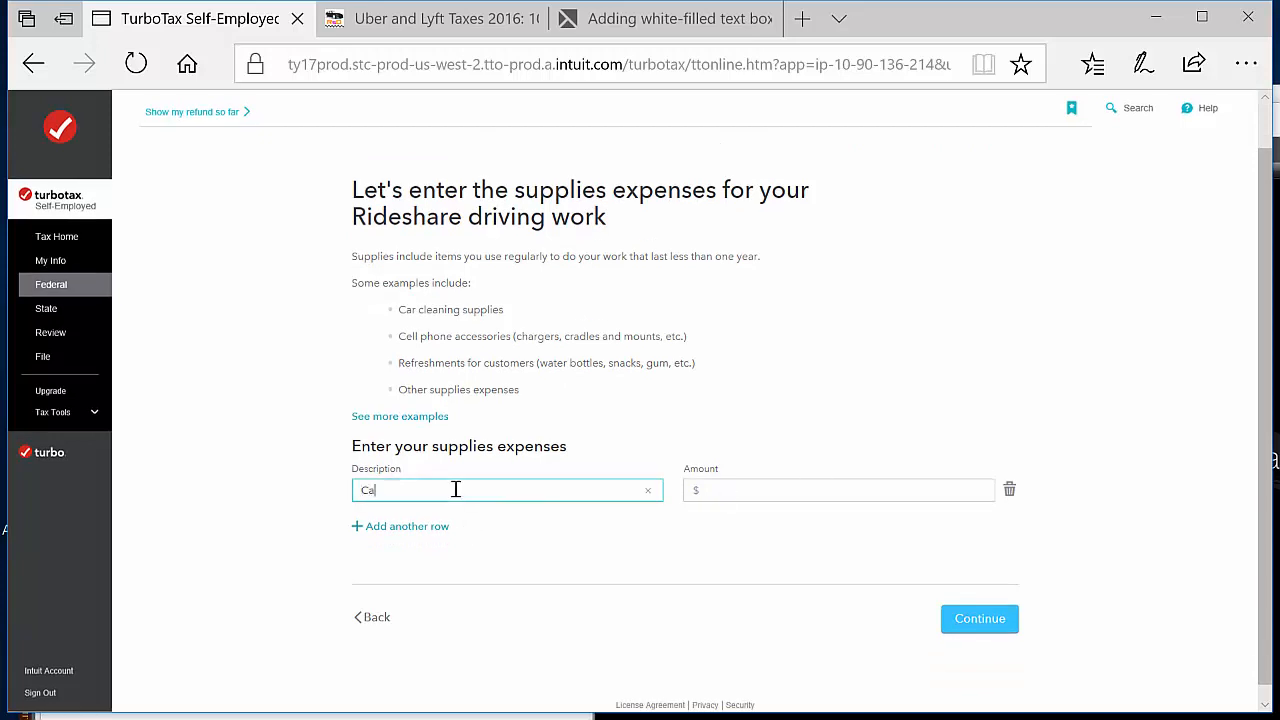
pyautogui.click(872, 490)
pyautogui.write('100')
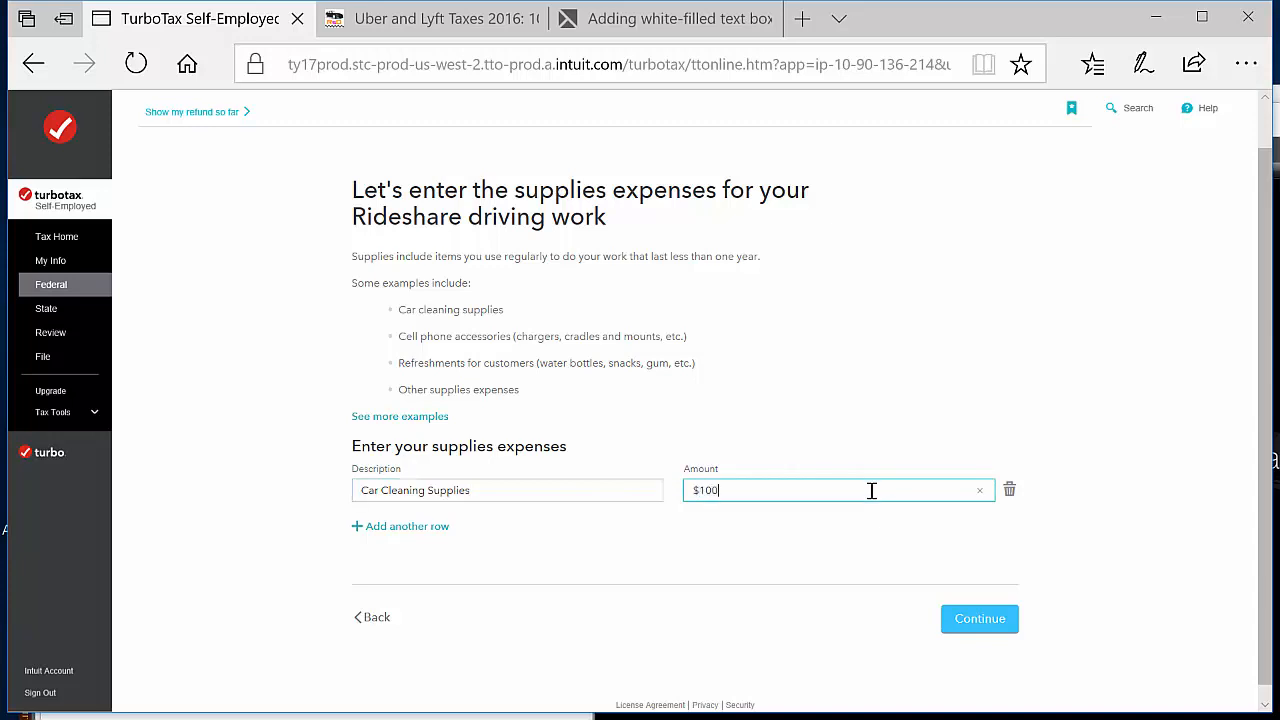
# Add supplies rows for Cell Phone Charger at $20 and Cell Phone Mount at $10, and submit the supplies expenses
pyautogui.click(422, 525)
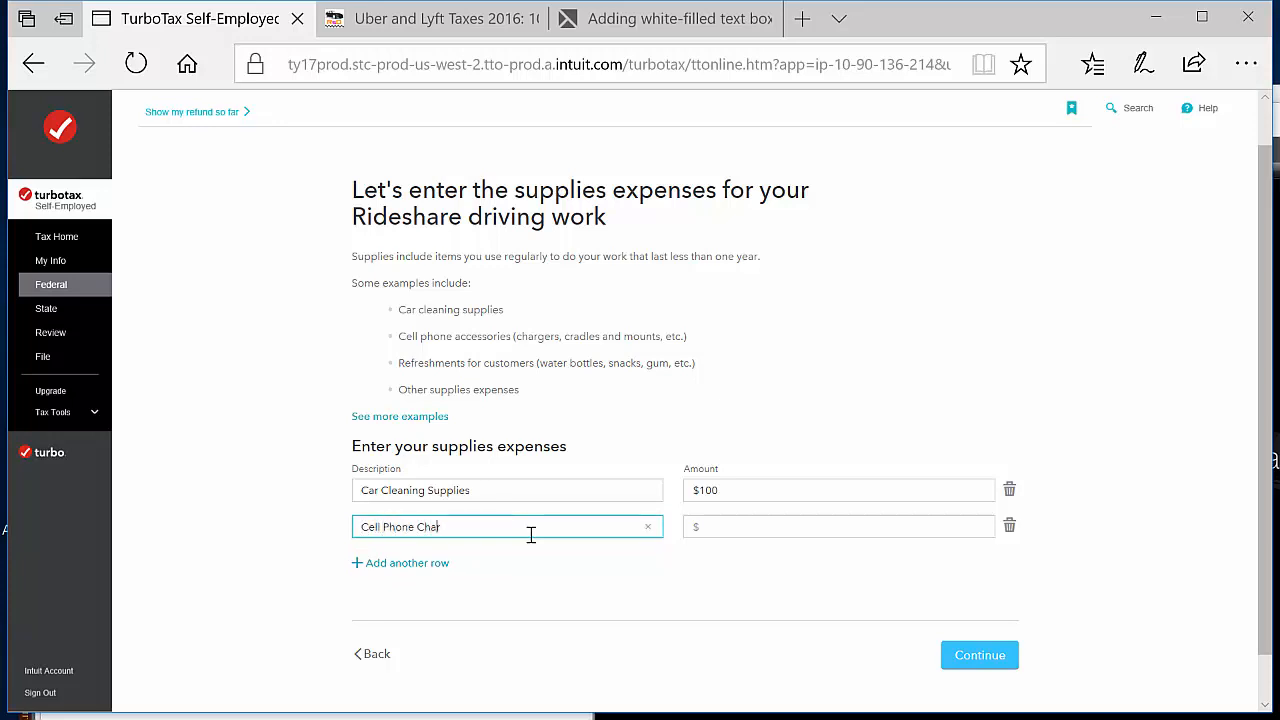
pyautogui.click(762, 518)
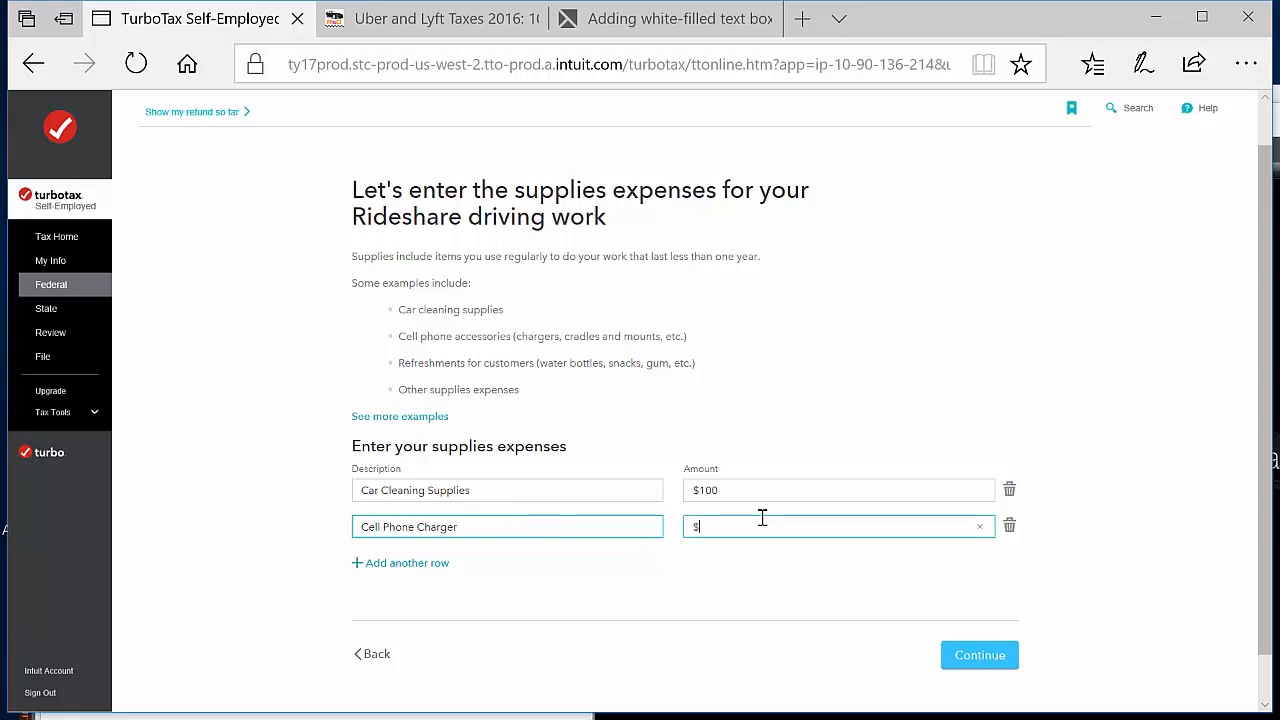
pyautogui.write('20')
pyautogui.click(407, 563)
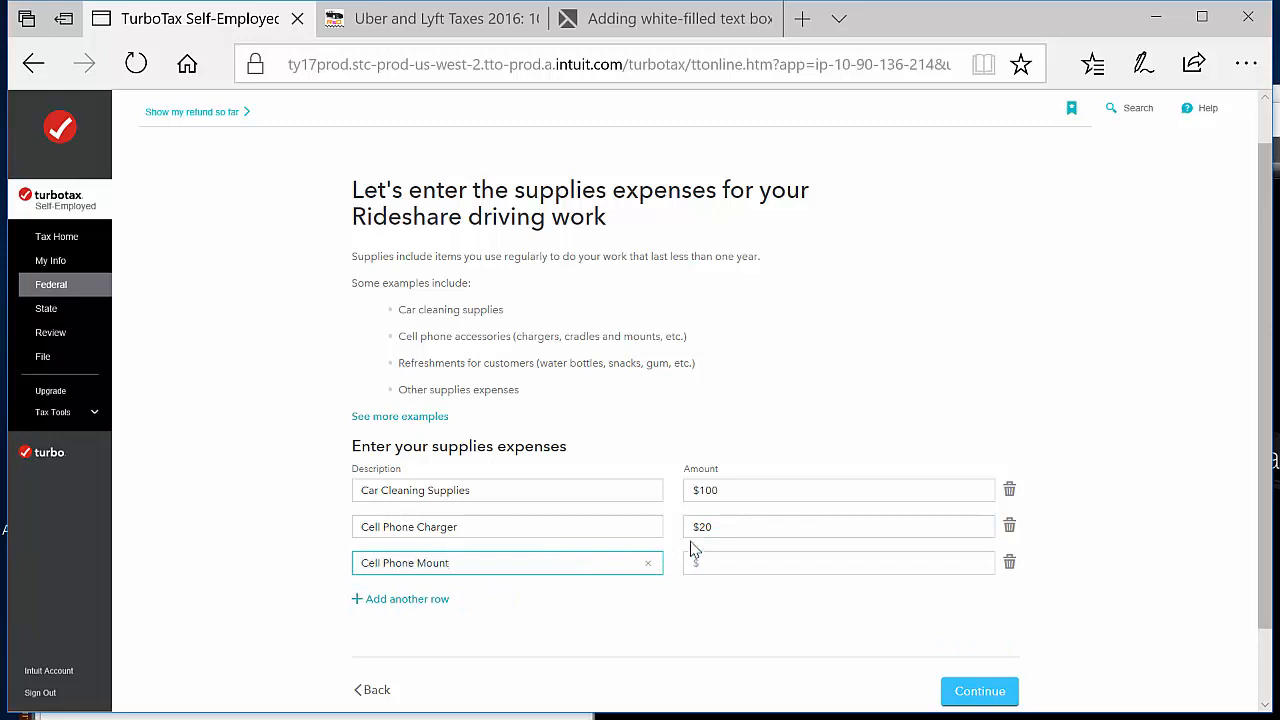
pyautogui.click(797, 557)
pyautogui.write('10')
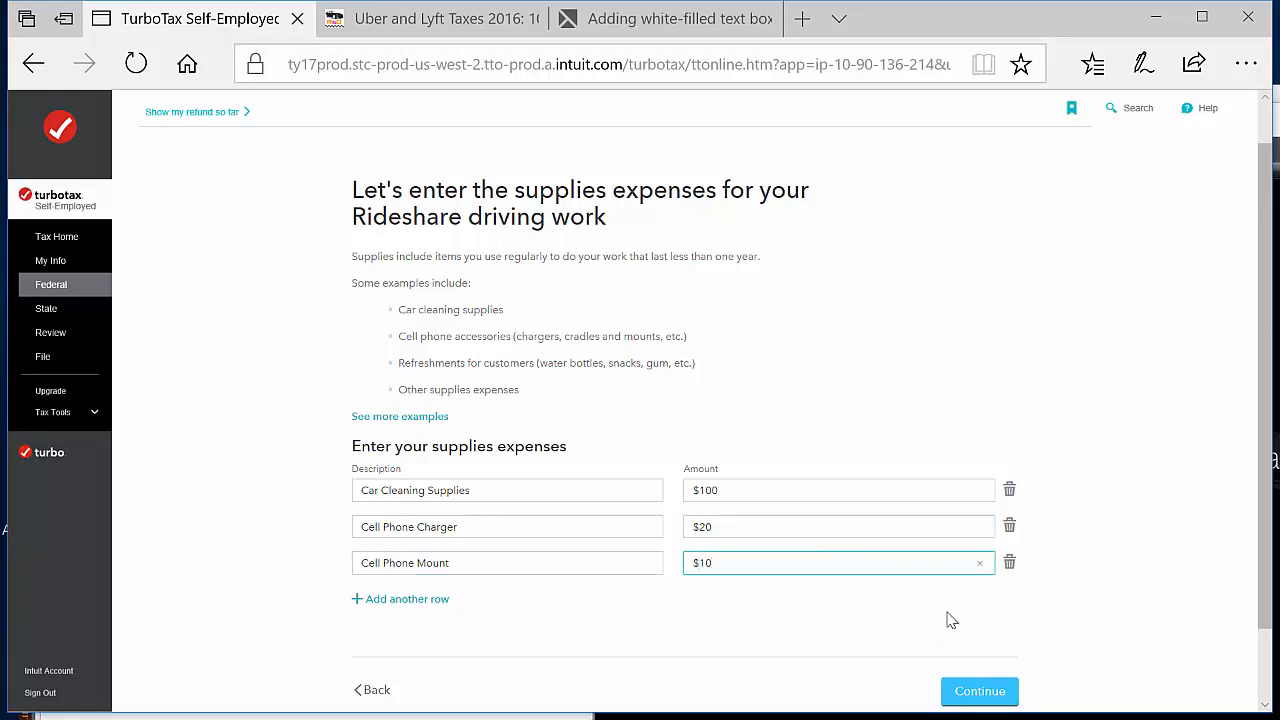
pyautogui.click(435, 311)
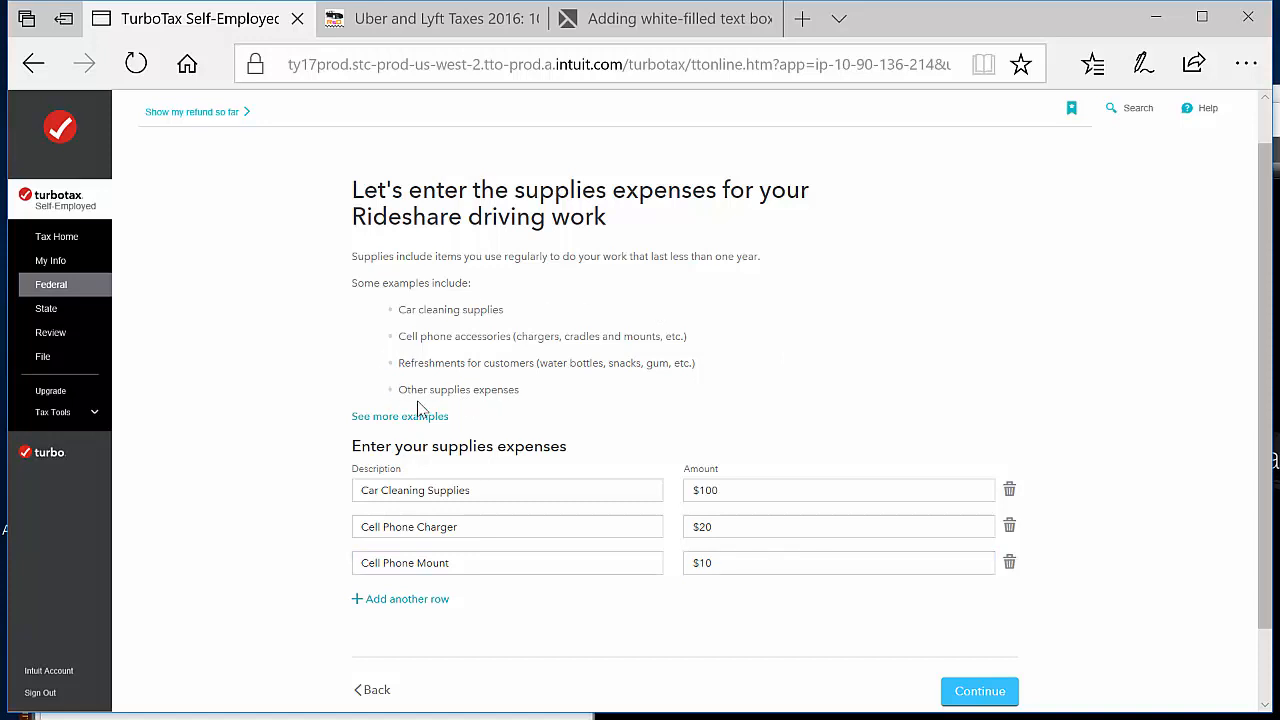
pyautogui.scroll(-2, 940, 480)
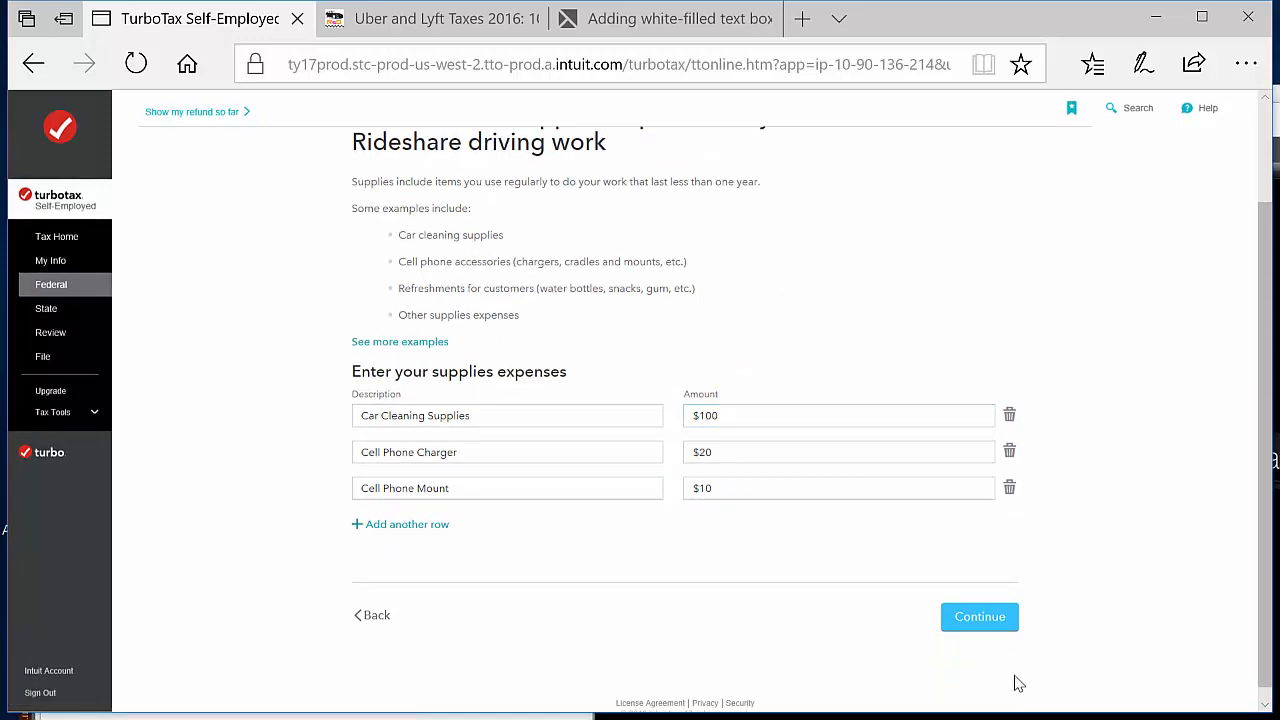
pyautogui.click(991, 617)
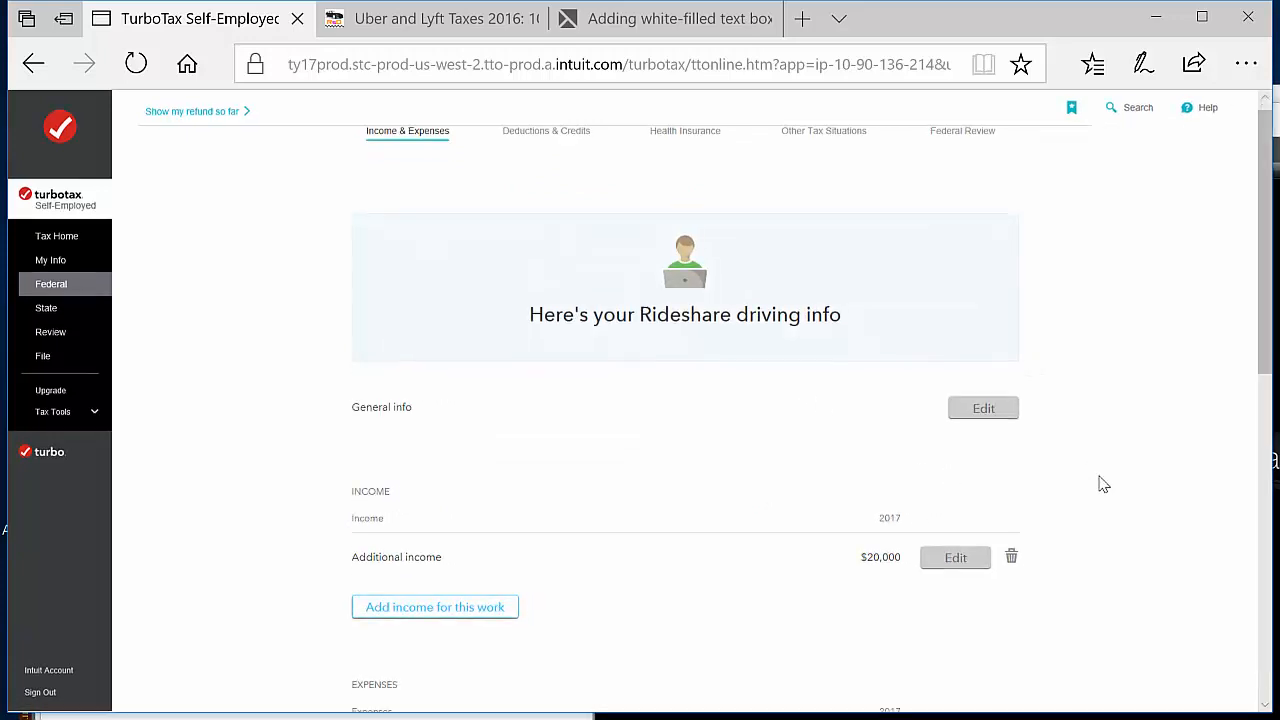
# Start the Taxes and licenses expenses for rideshare driving and submit a Sales expense of $600
pyautogui.scroll(-4, 1100, 484)
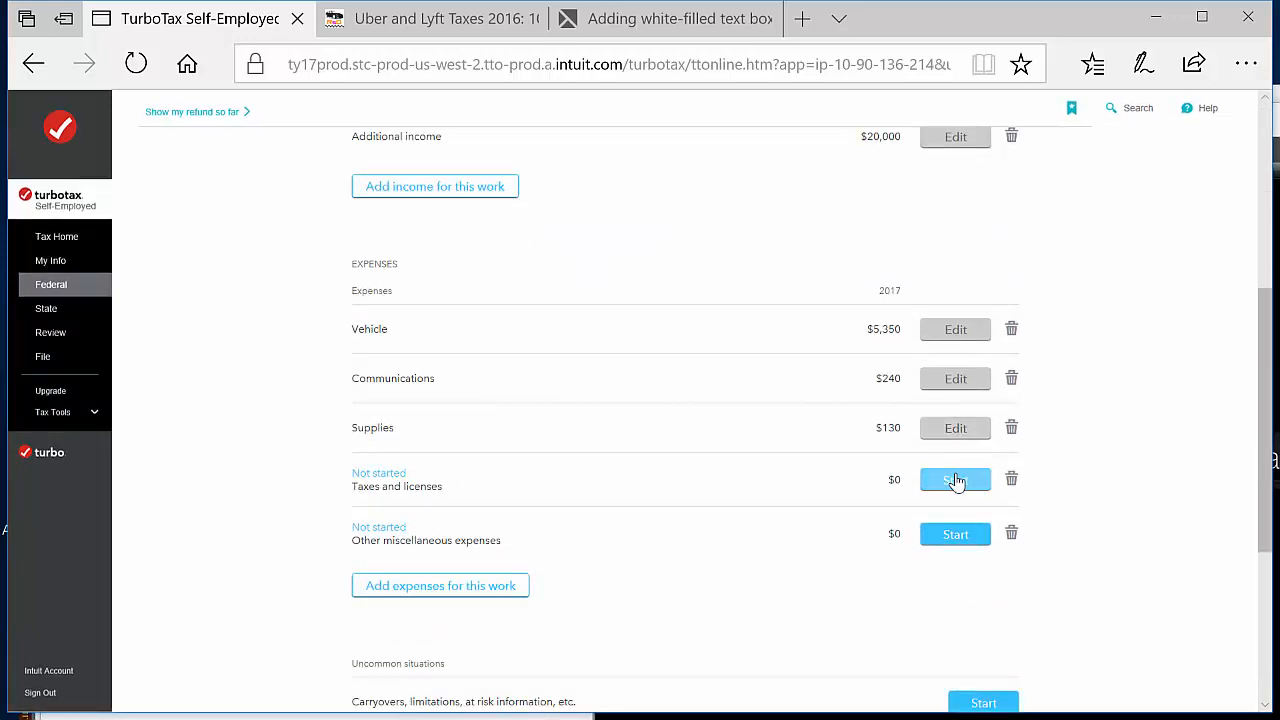
pyautogui.click(955, 481)
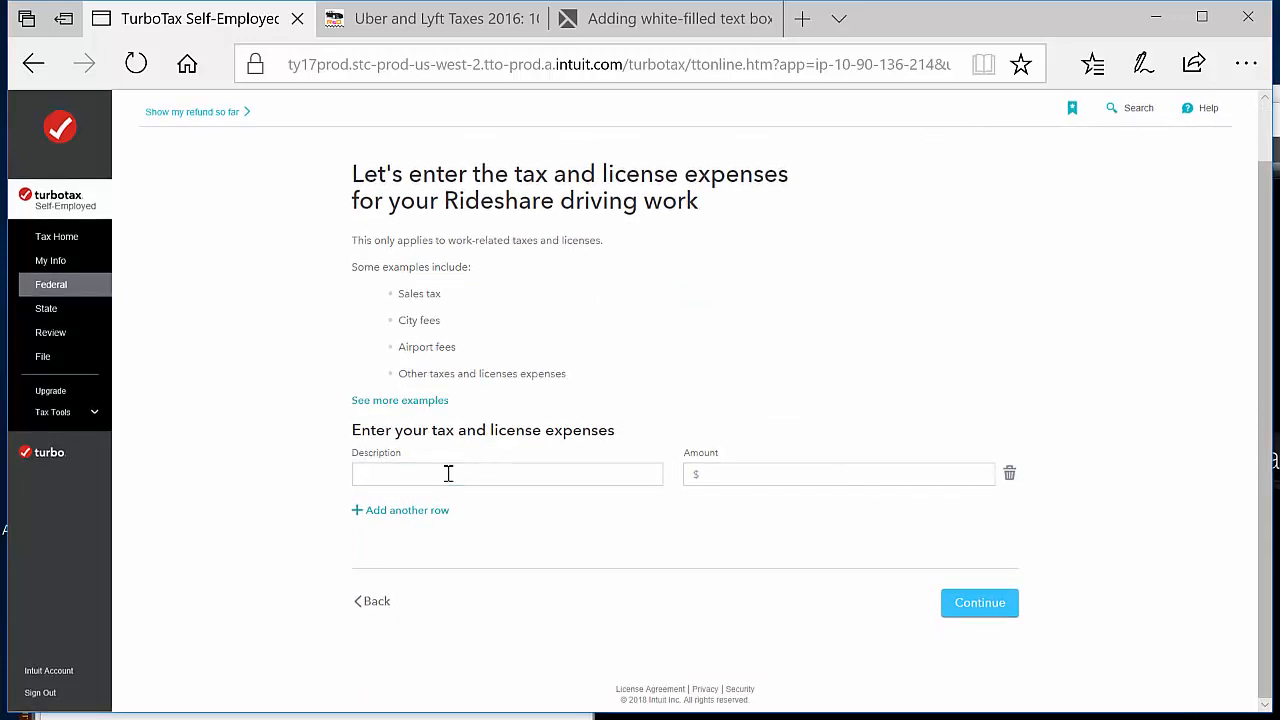
pyautogui.click(448, 473)
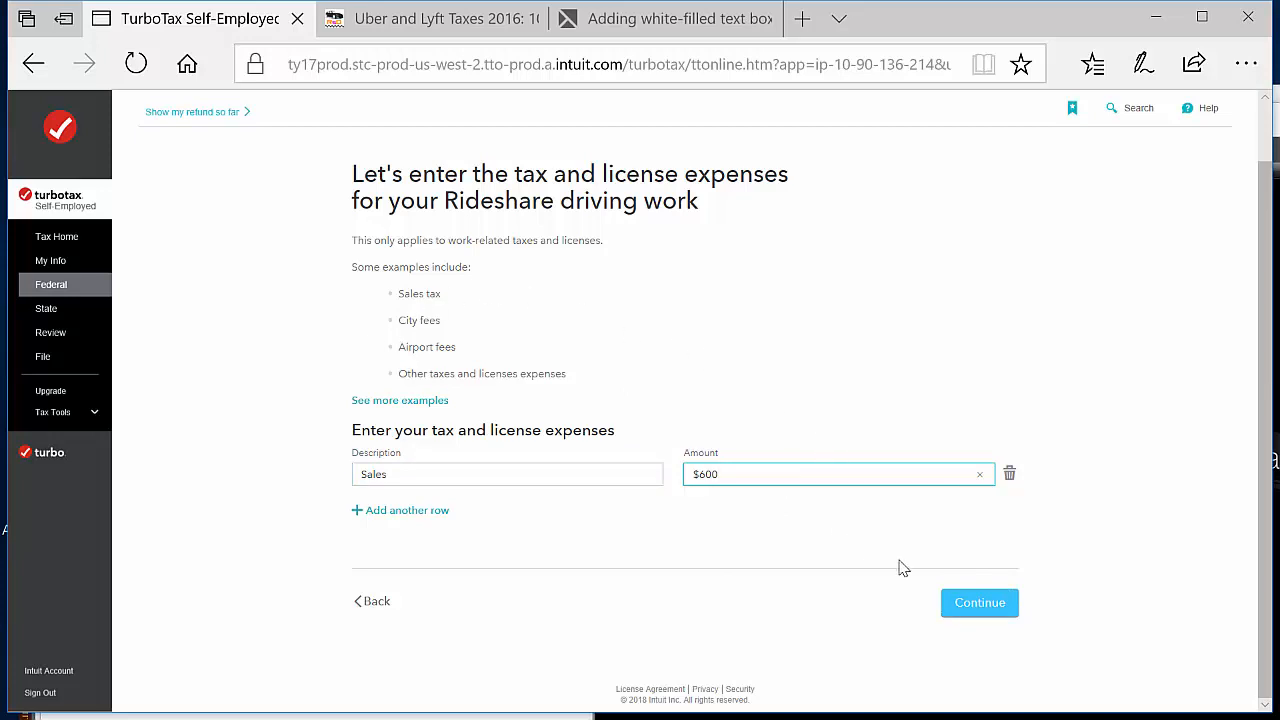
pyautogui.click(978, 608)
pyautogui.click(1000, 604)
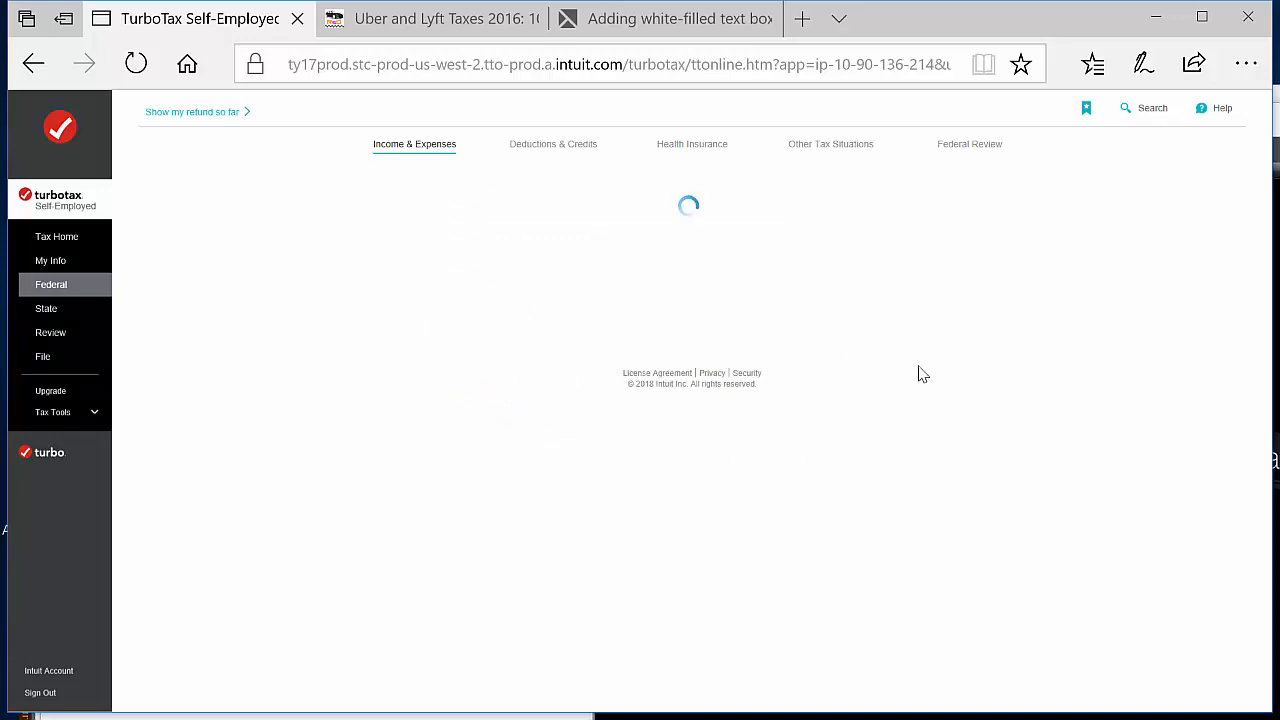
# Start the Other miscellaneous expenses section for rideshare driving
pyautogui.scroll(-4, 1110, 440)
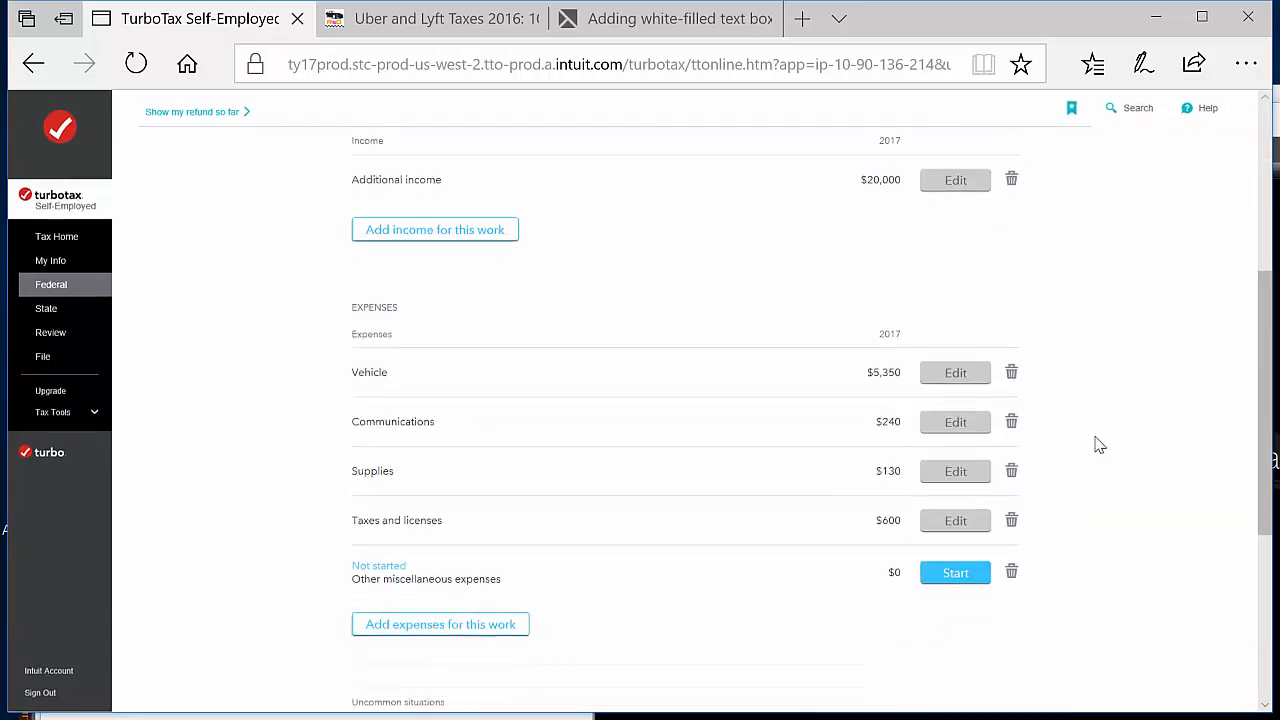
pyautogui.click(978, 573)
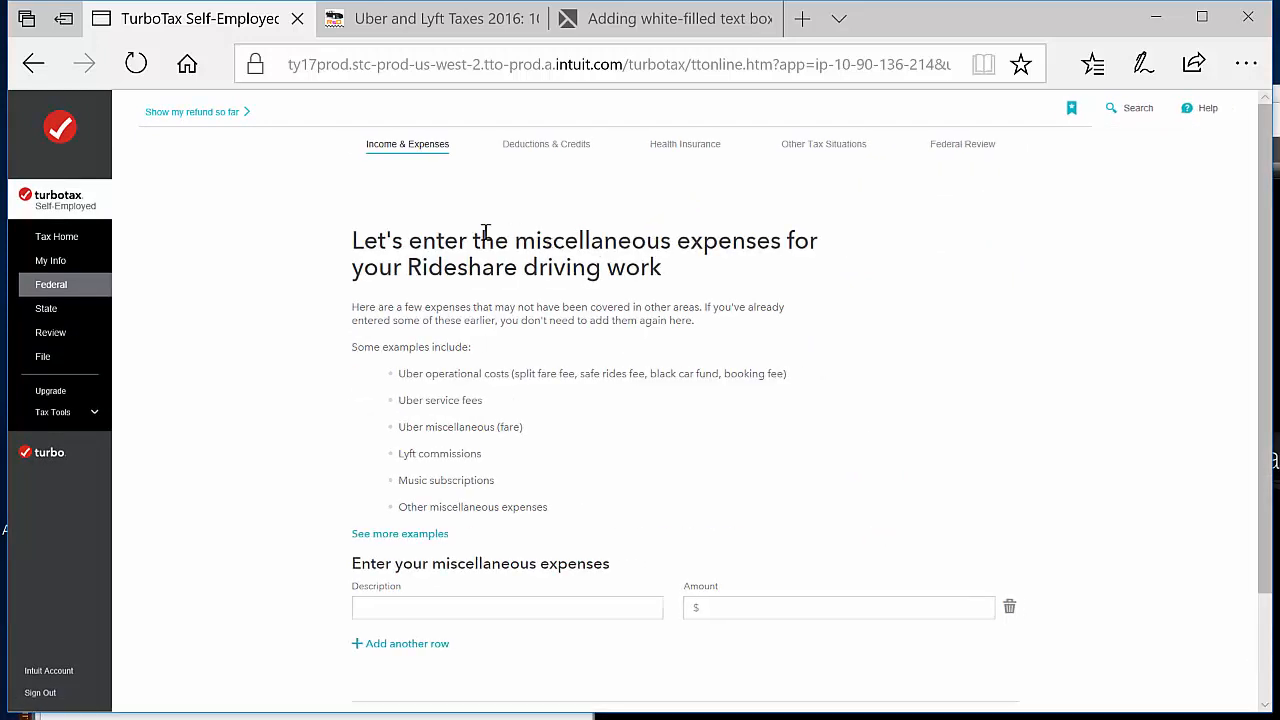
pyautogui.scroll(-1, 810, 461)
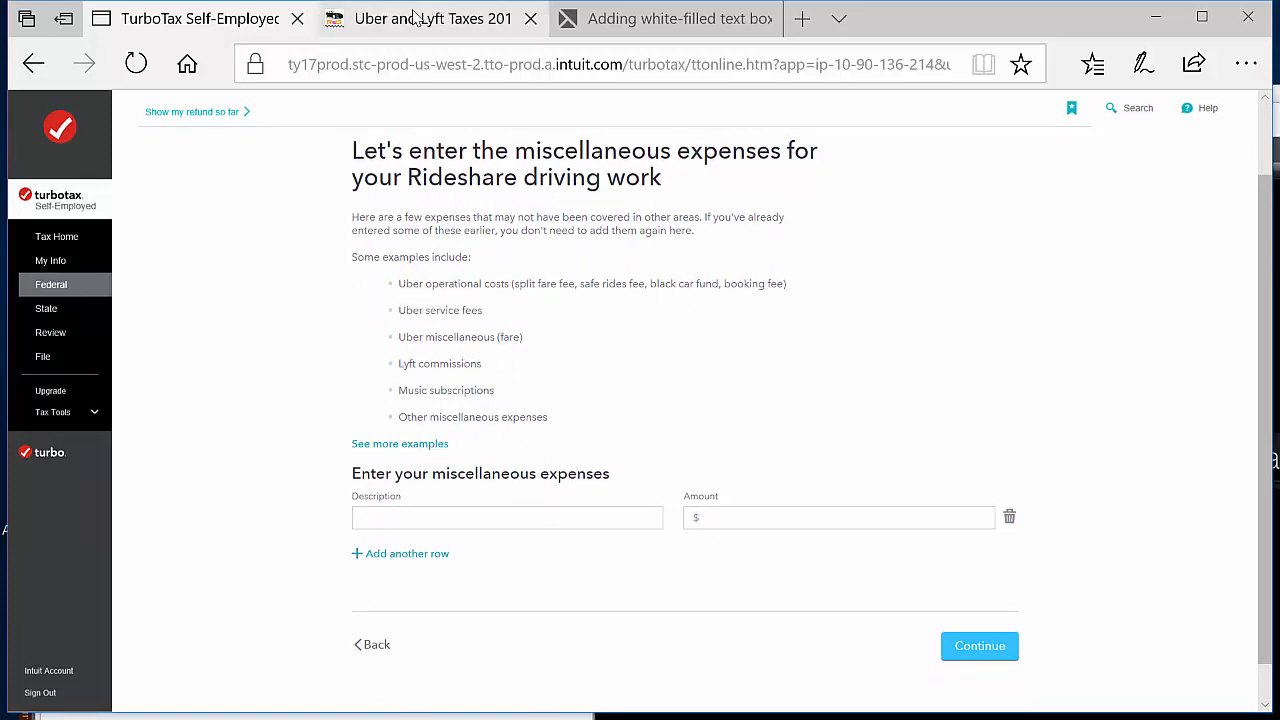
# Examine the Lyft earnings breakdown and Uber tax summary in the ridesharedashboard.com article for deductible fees, and return to the tax return
pyautogui.click(384, 22)
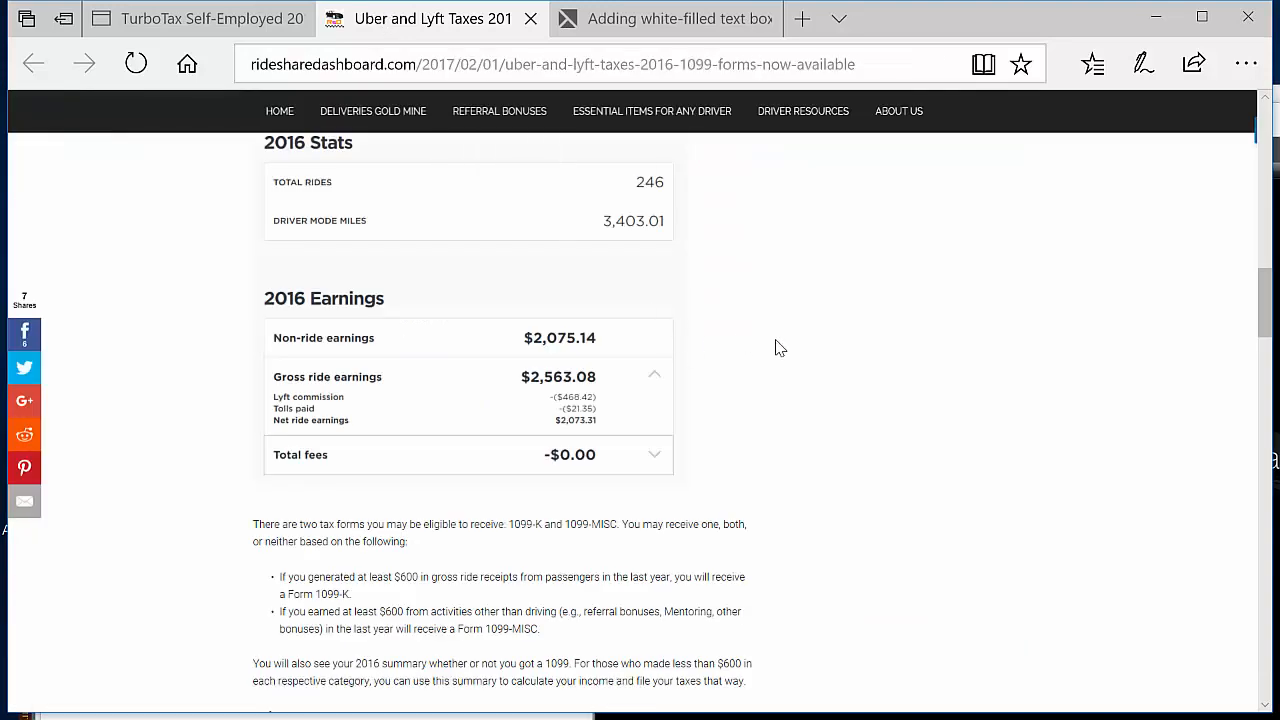
pyautogui.scroll(1, 776, 347)
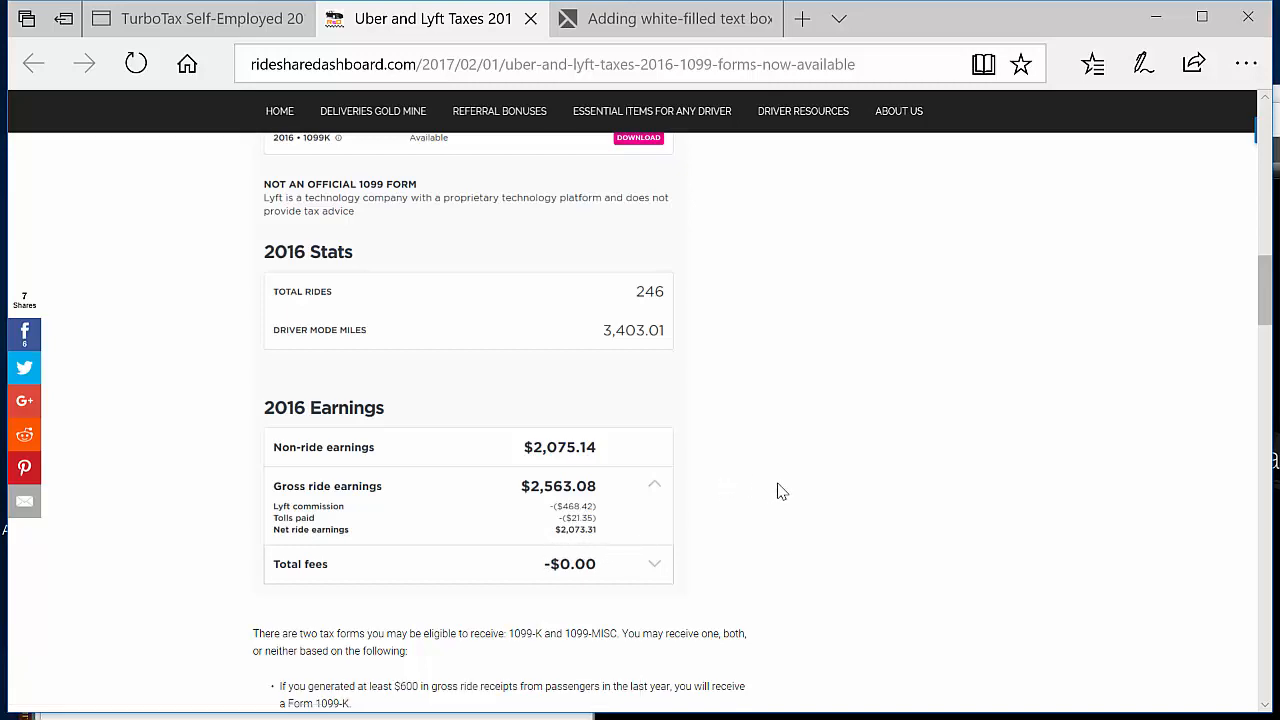
pyautogui.scroll(-10, 781, 491)
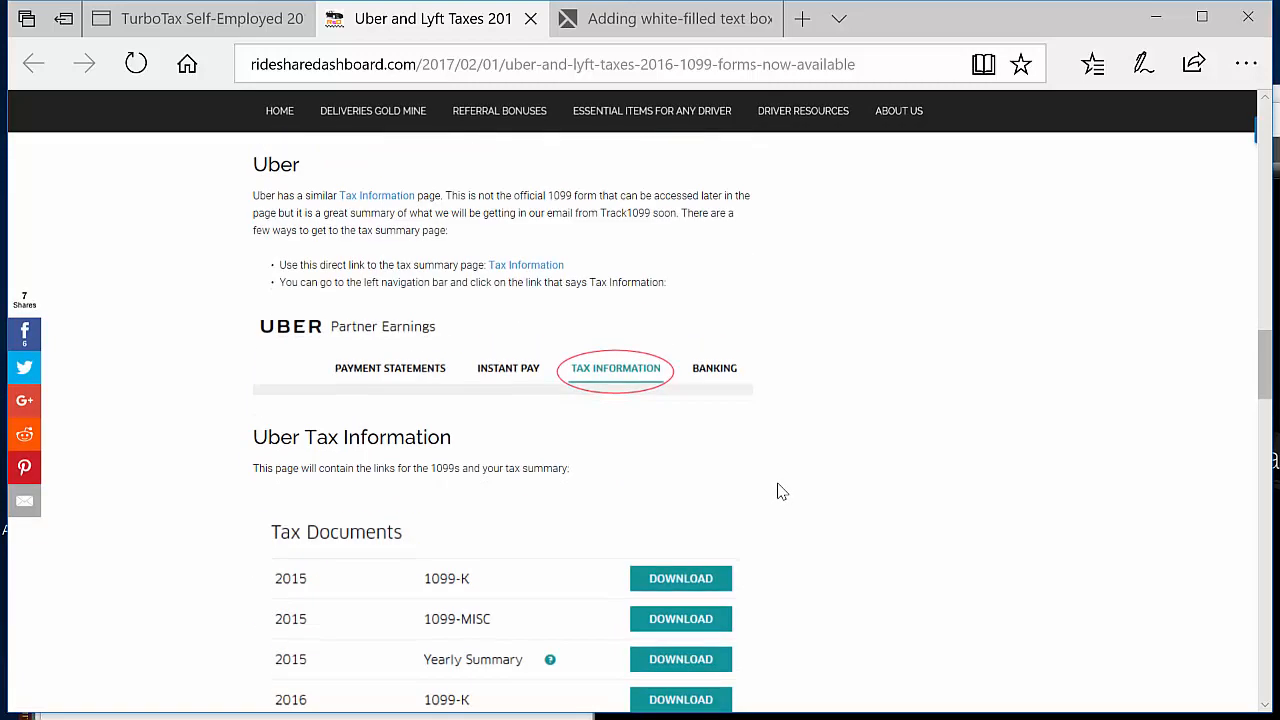
pyautogui.scroll(-5, 781, 491)
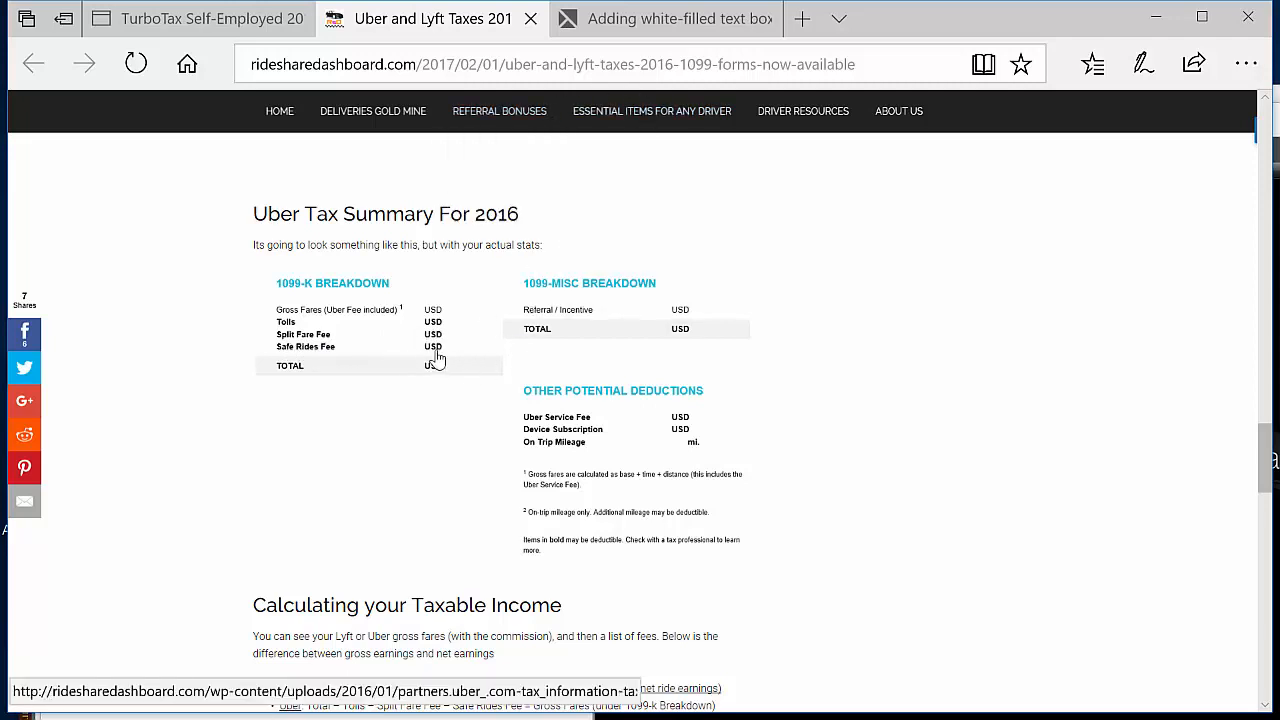
pyautogui.click(200, 25)
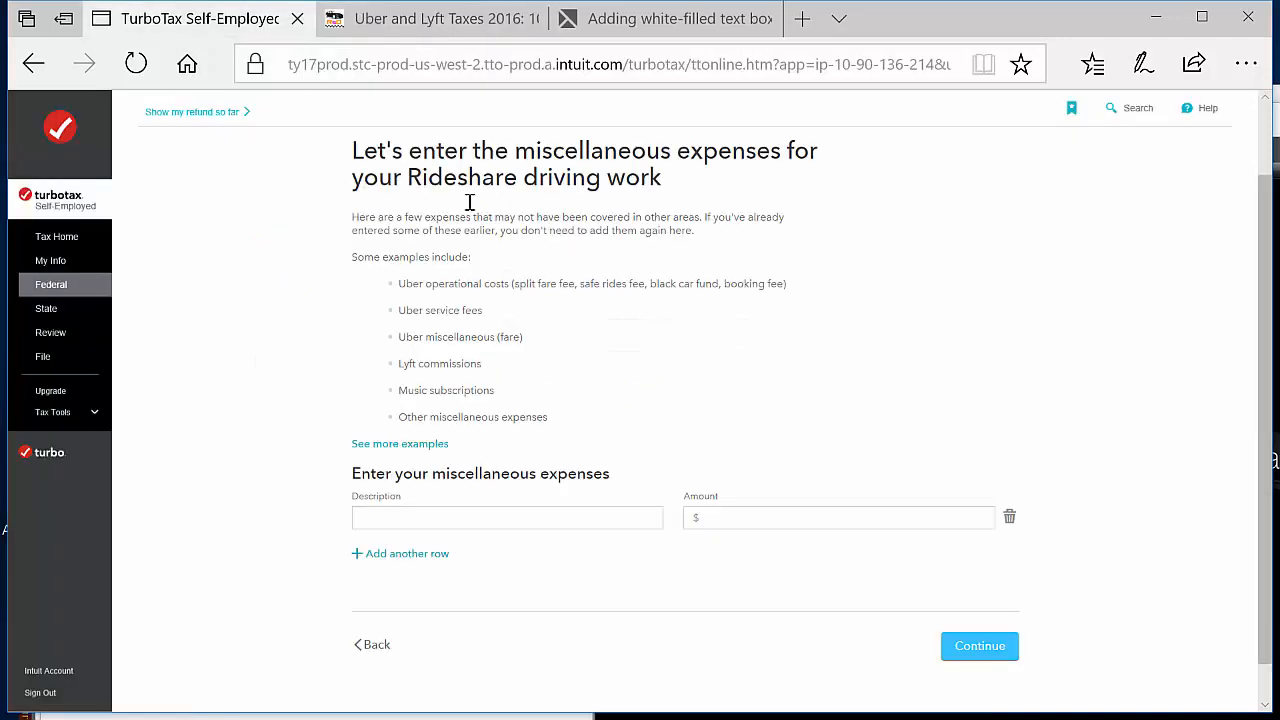
# Enter miscellaneous expense rows for Uber service fee at $2,000 and Lyft commission at $2,000
pyautogui.click(464, 514)
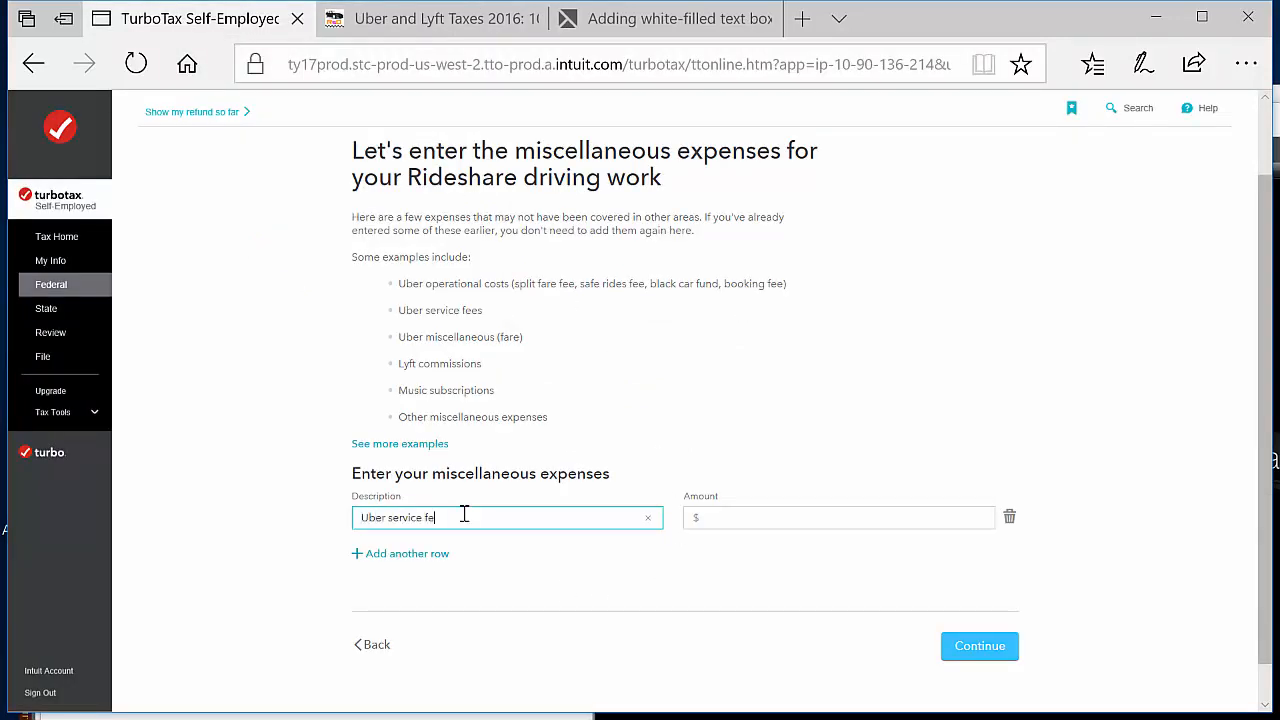
pyautogui.click(753, 518)
pyautogui.write('200')
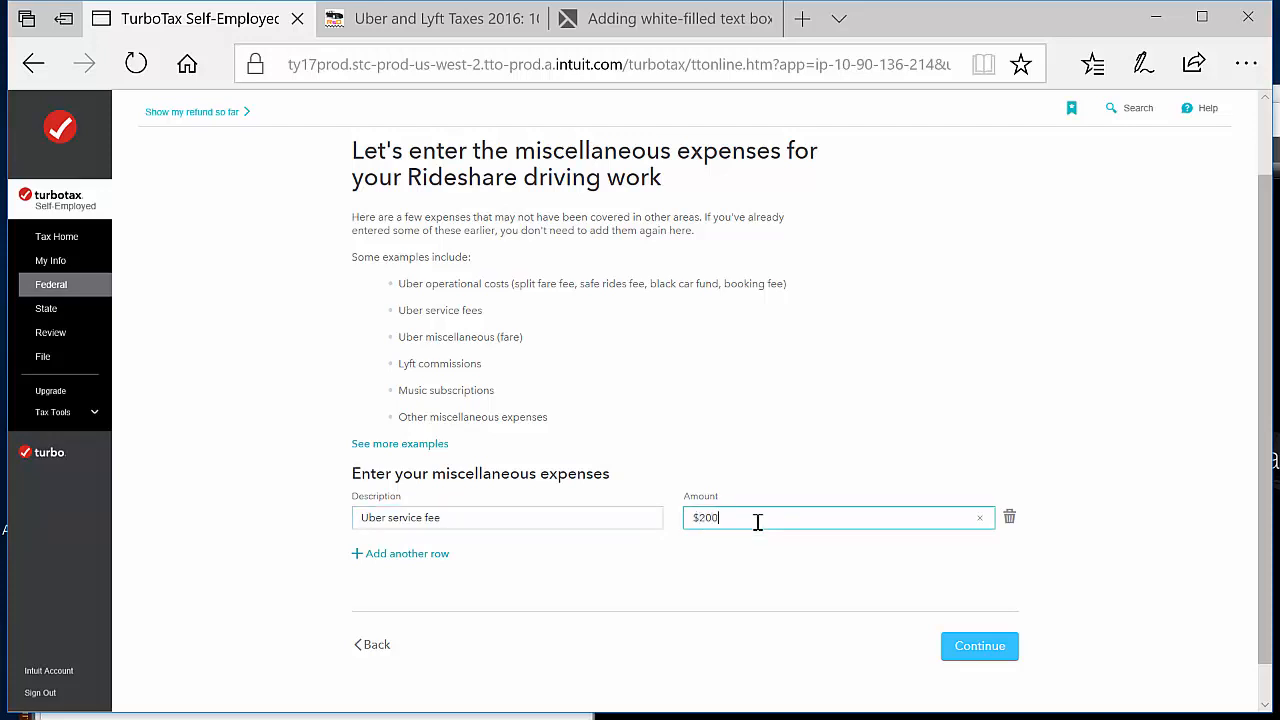
pyautogui.click(420, 555)
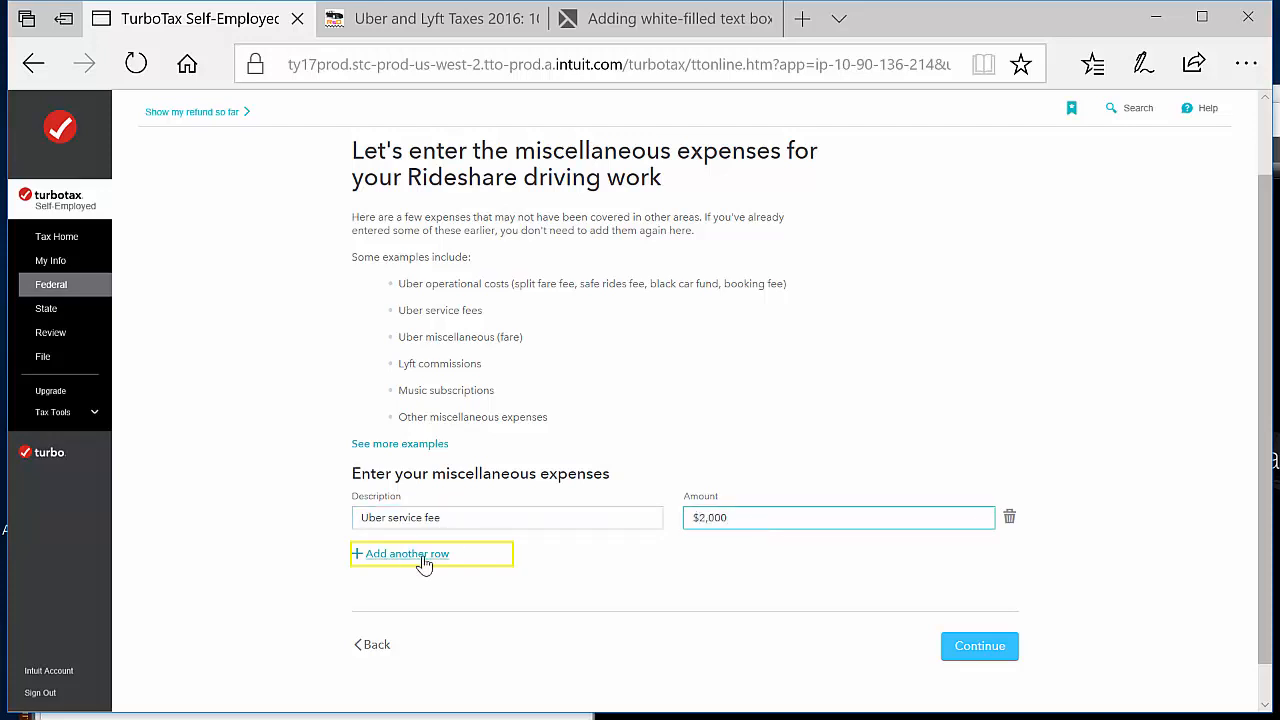
pyautogui.click(575, 560)
pyautogui.write('Lyft commission')
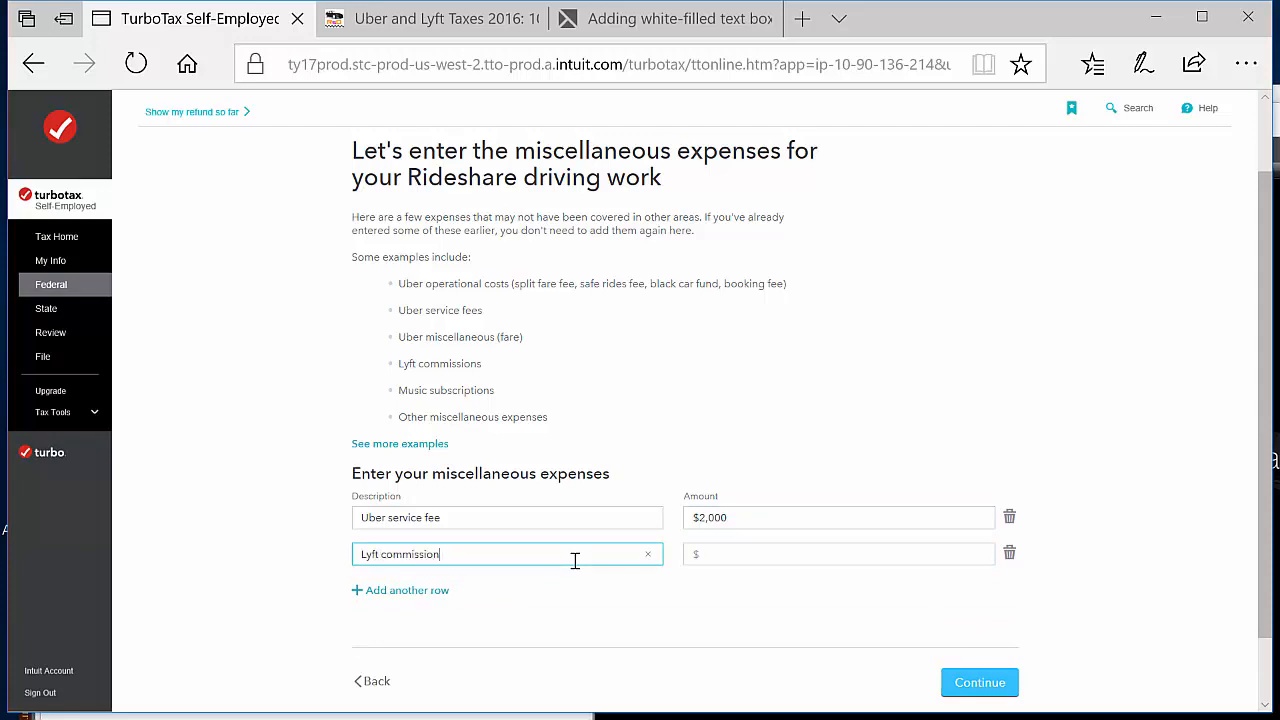
pyautogui.click(751, 557)
pyautogui.write('2000')
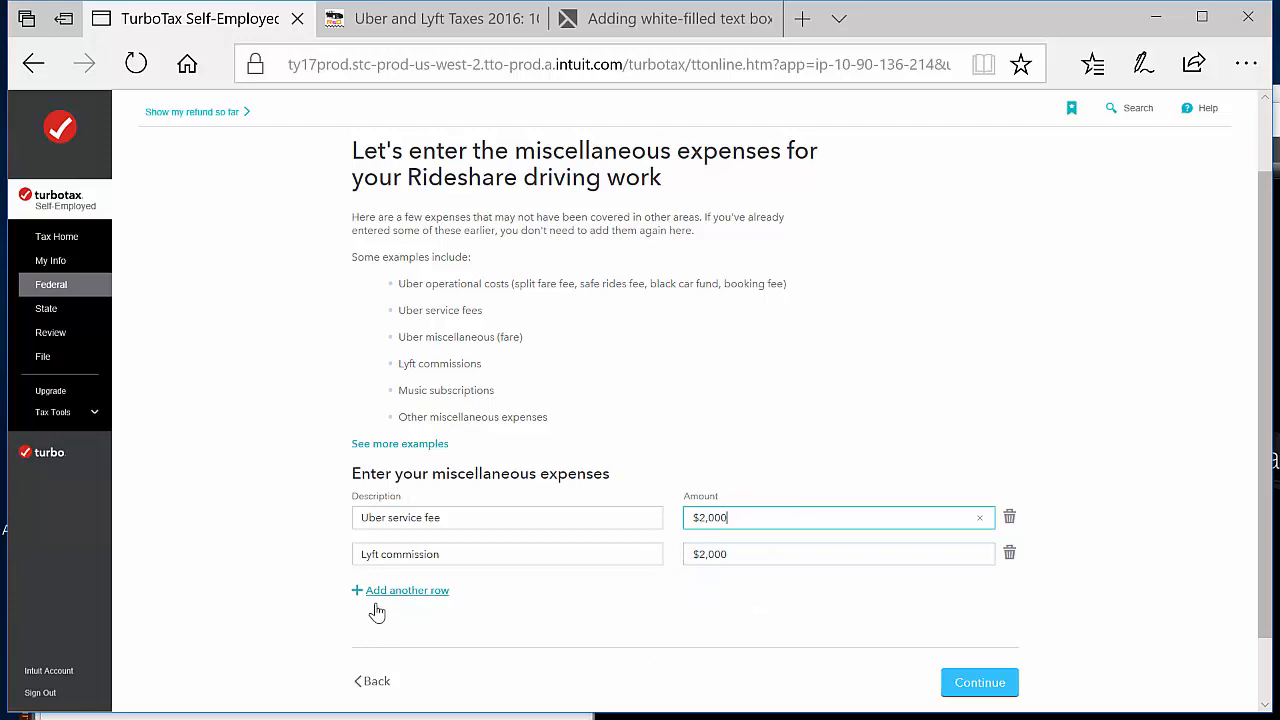
# Add a miscellaneous expense row for Uber Safe Ride Fee at $1,000 and submit the miscellaneous expenses
pyautogui.click(412, 600)
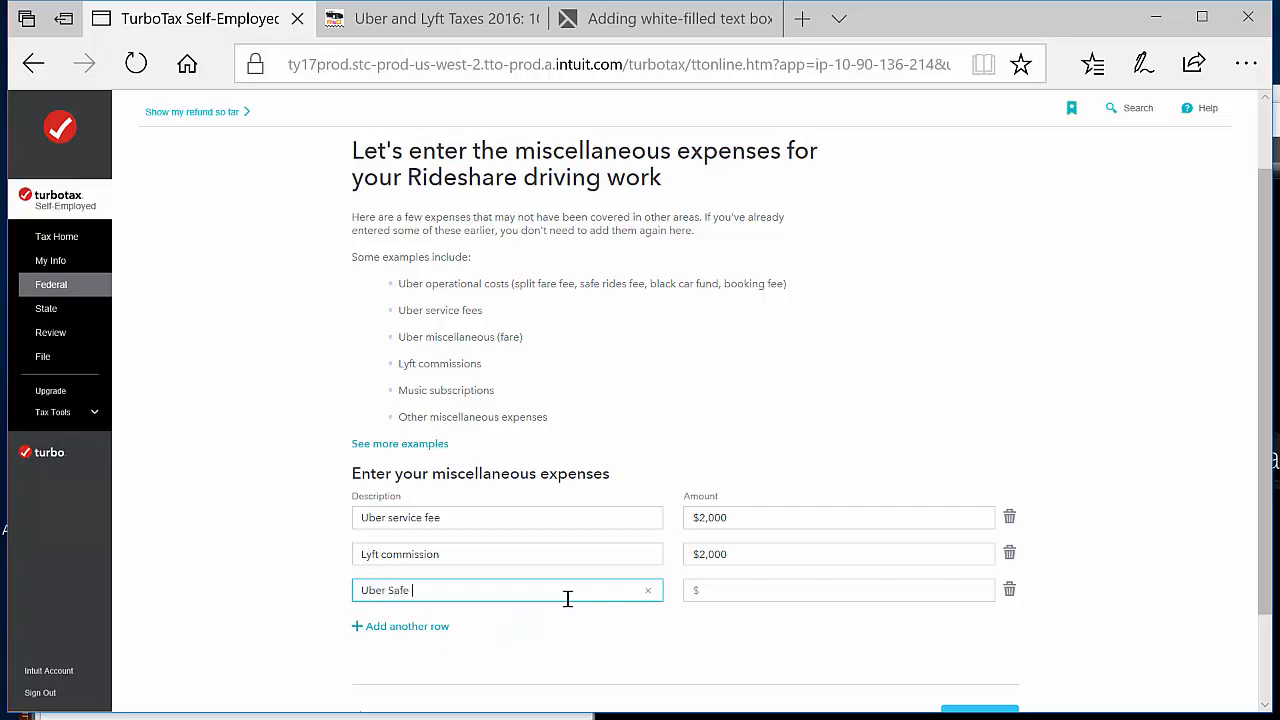
pyautogui.click(793, 590)
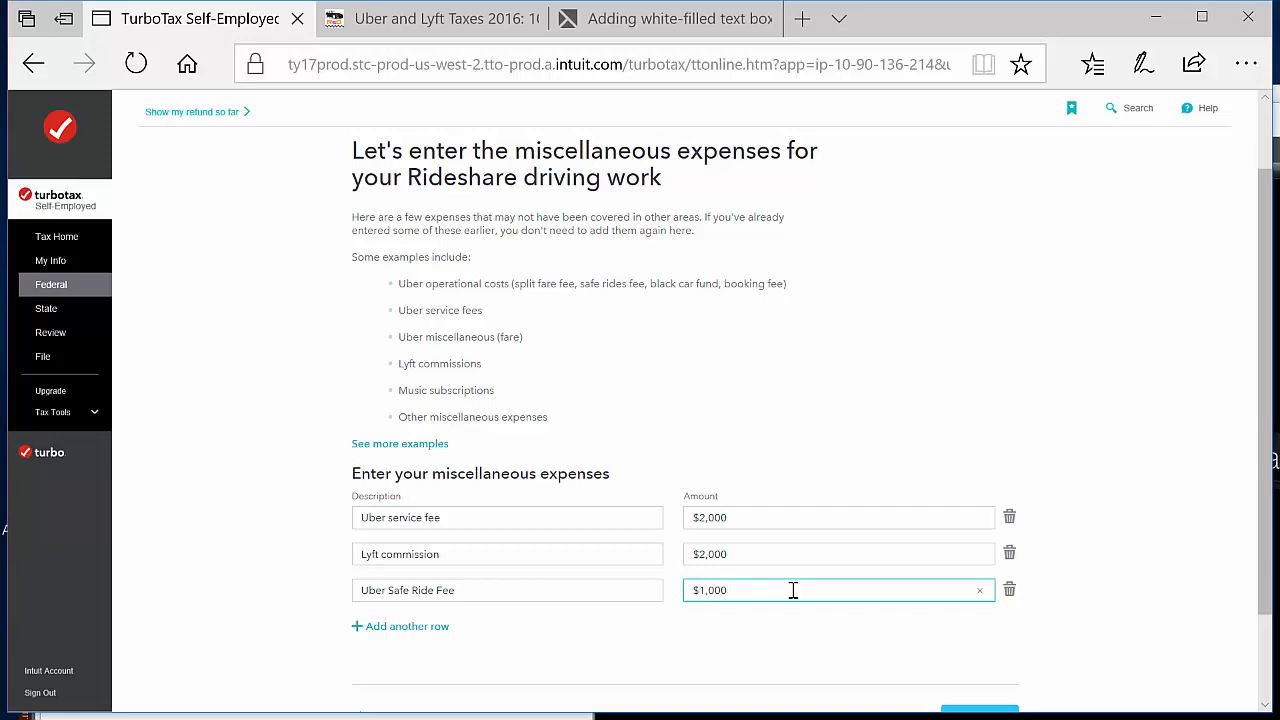
pyautogui.click(815, 634)
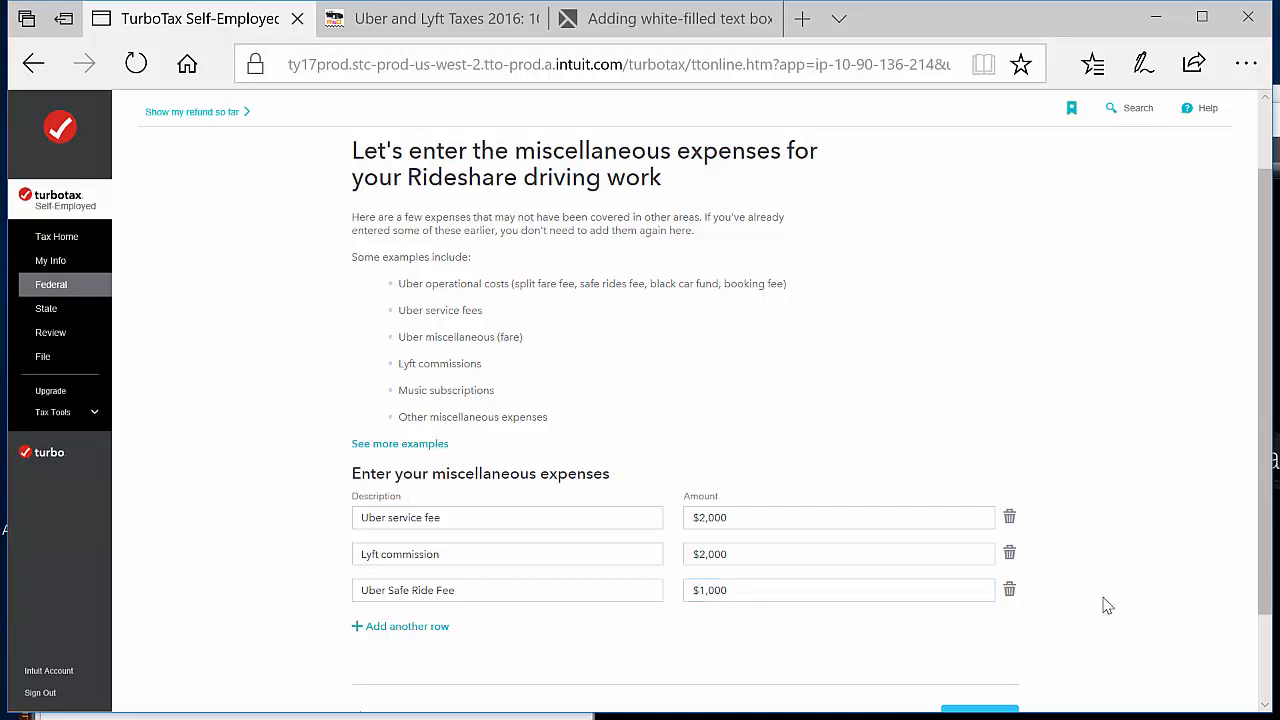
pyautogui.scroll(-1, 1128, 611)
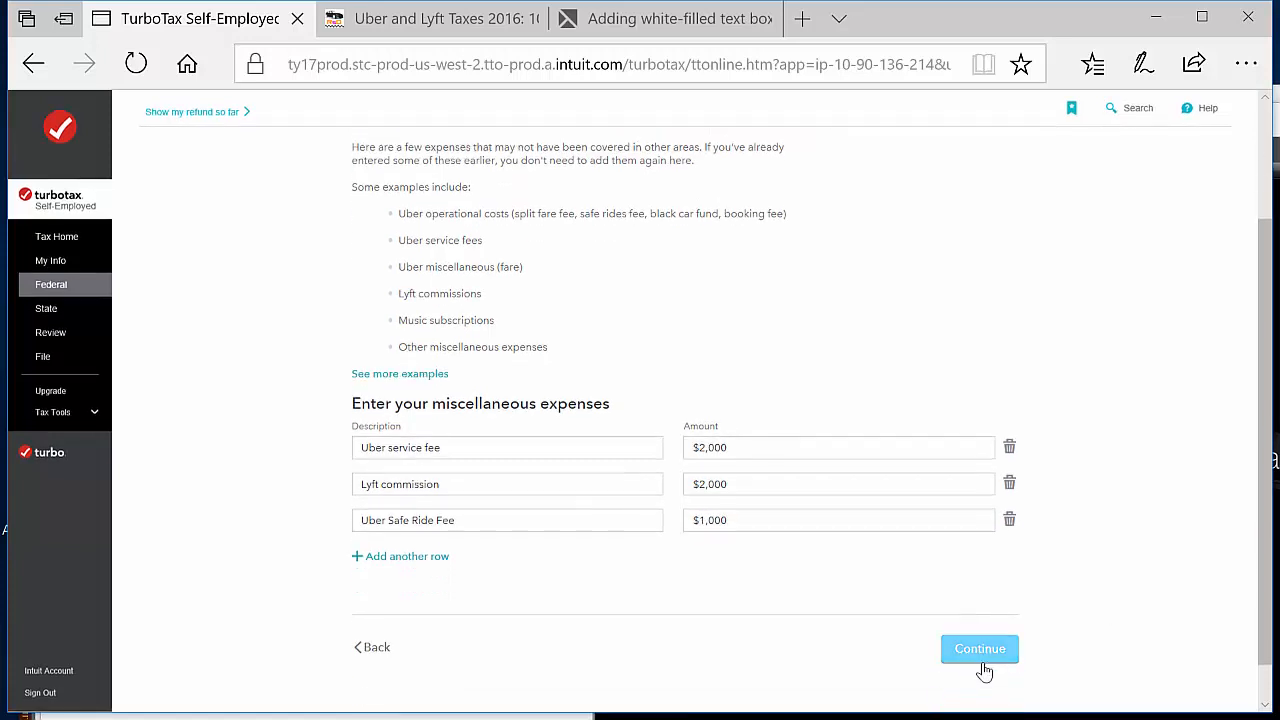
pyautogui.click(979, 649)
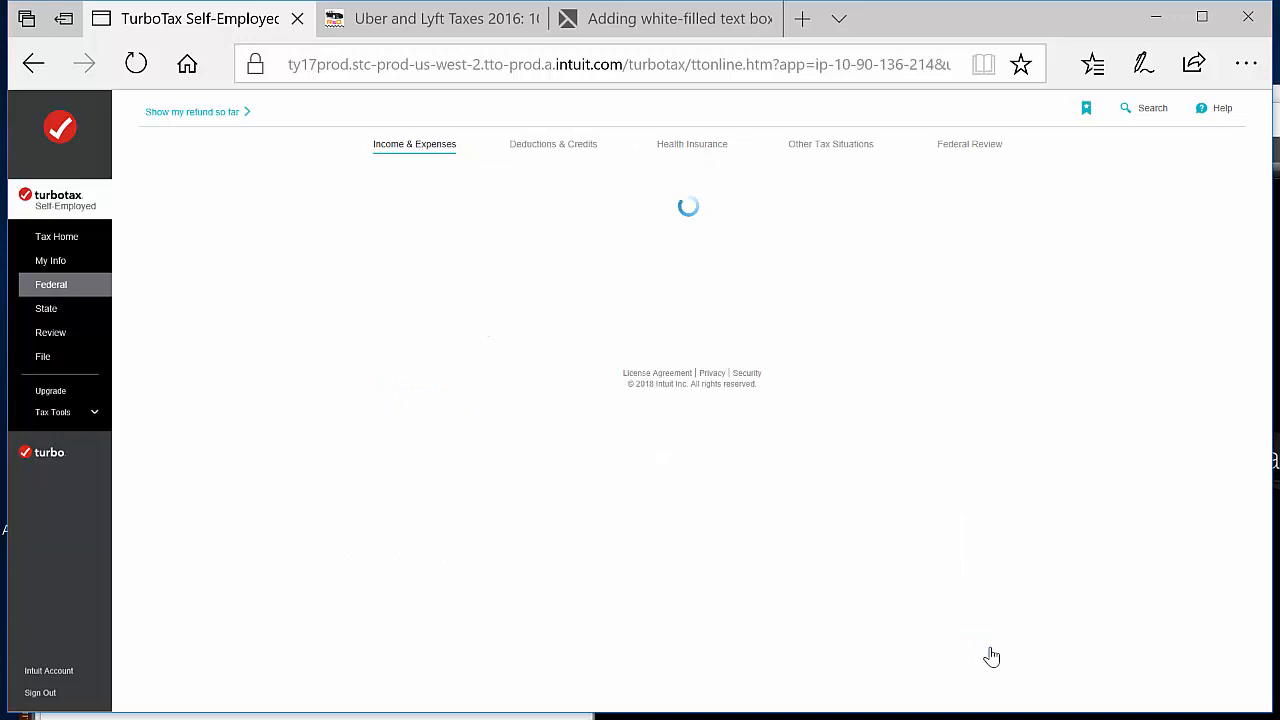
# Review the rideshare driving income and expense summary and finish this line of work
pyautogui.scroll(-2, 995, 487)
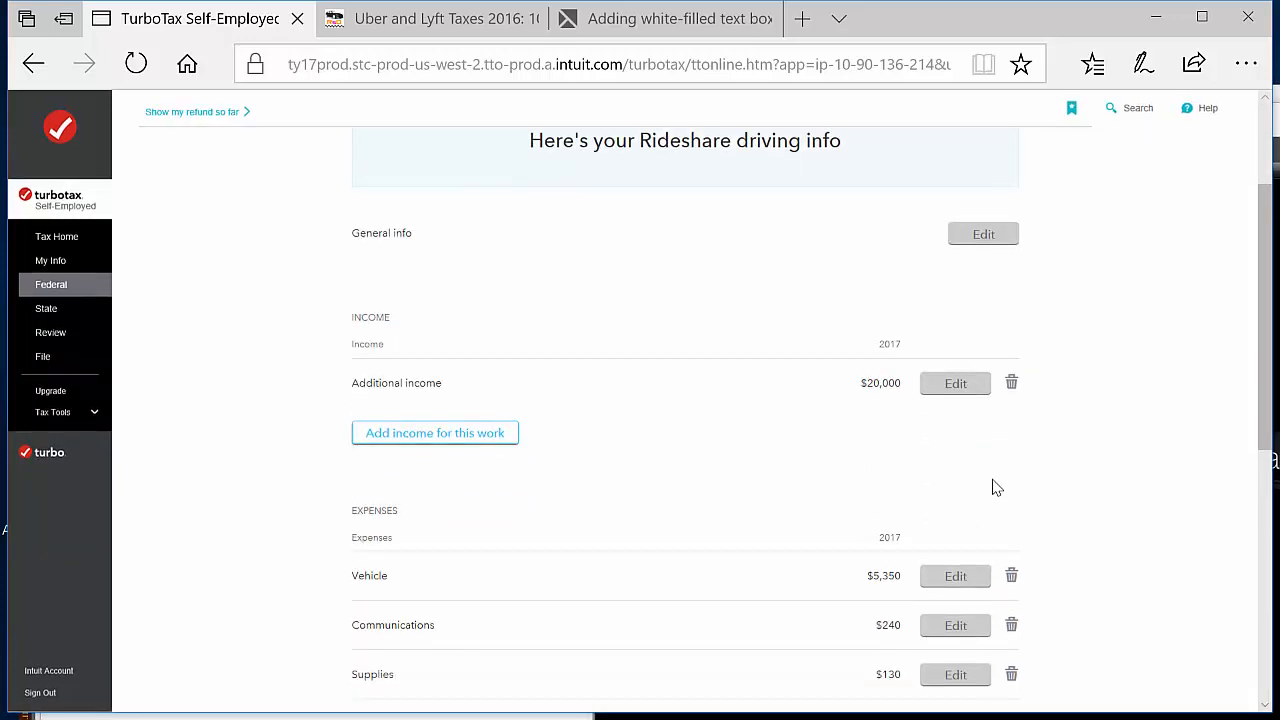
pyautogui.scroll(-2, 1063, 560)
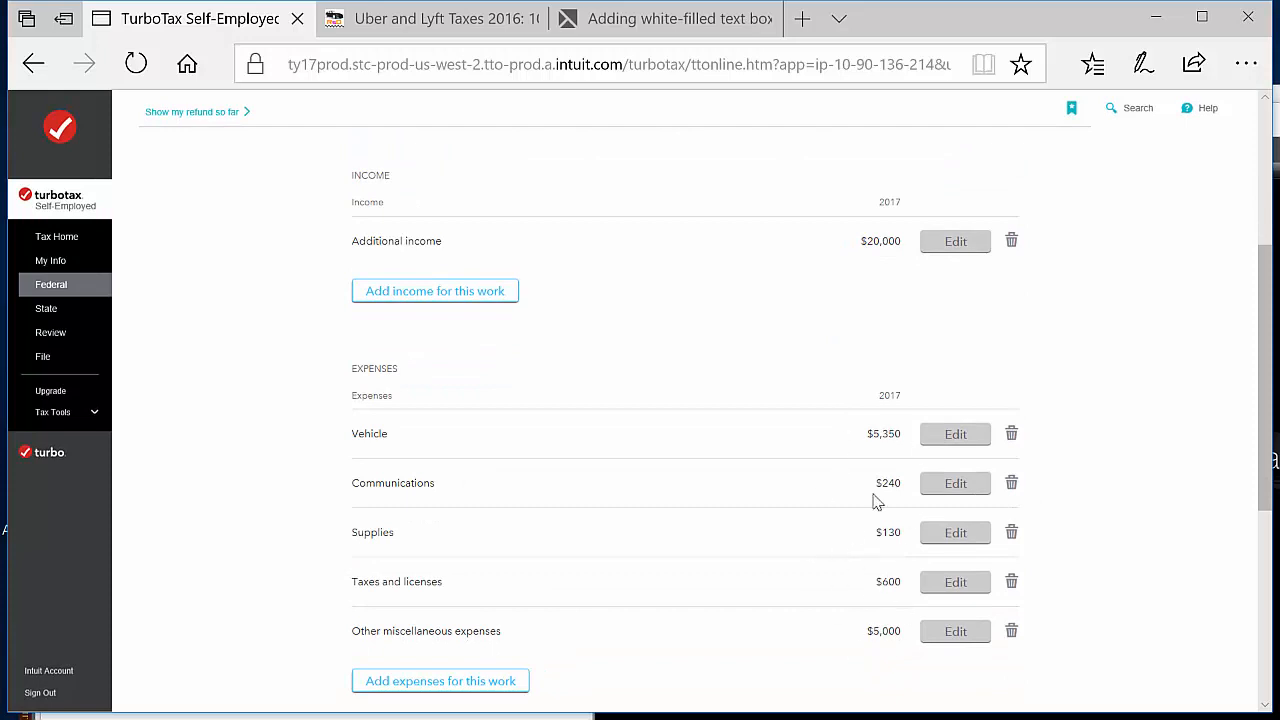
pyautogui.scroll(-2, 1046, 592)
pyautogui.scroll(-3, 1047, 592)
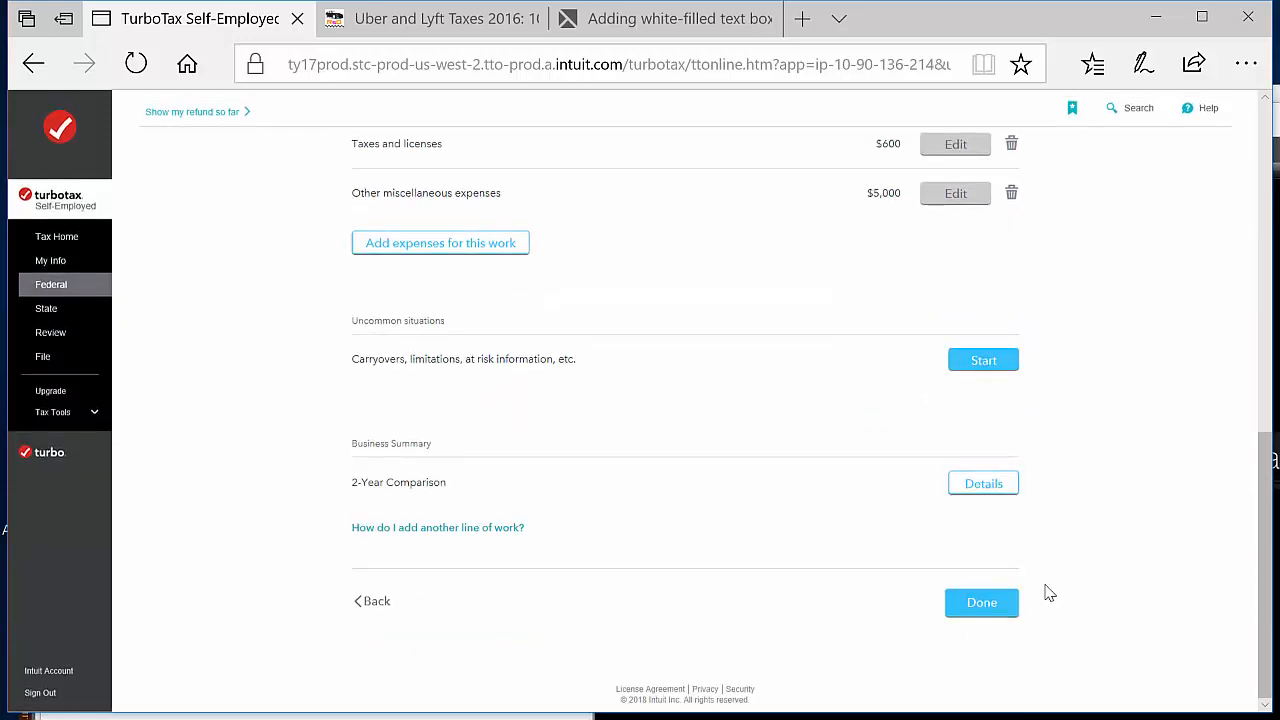
pyautogui.click(993, 605)
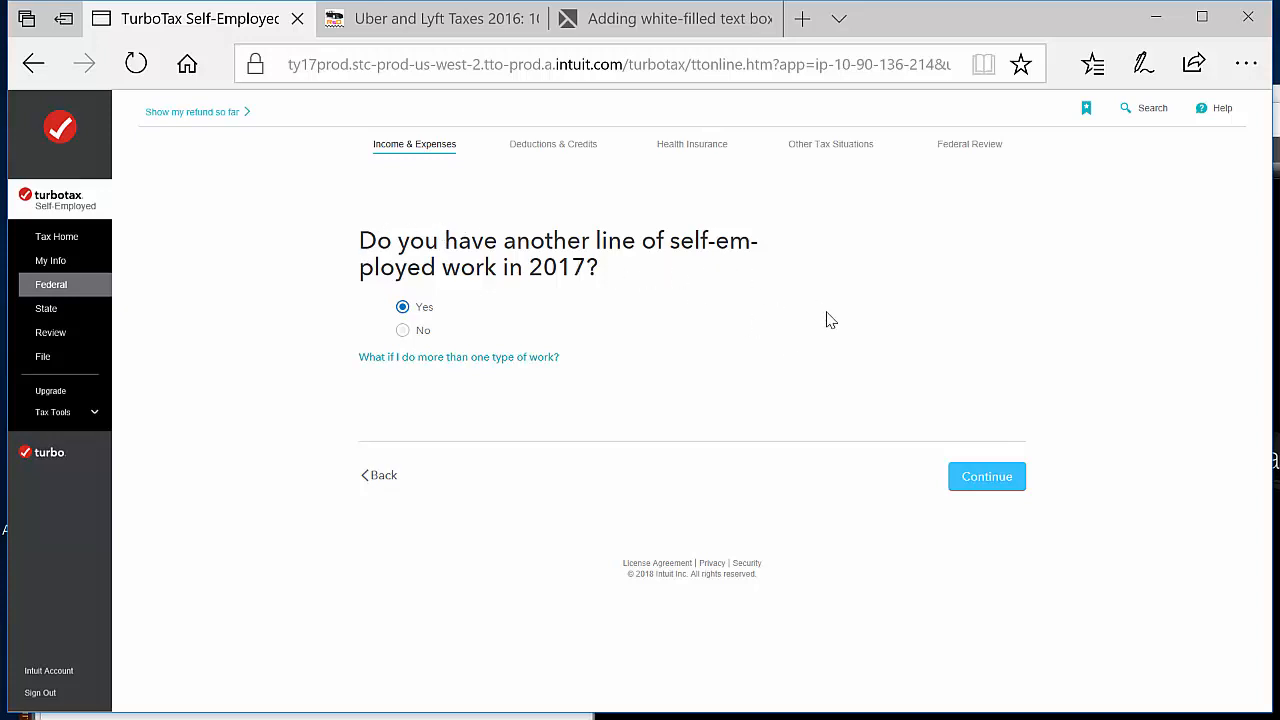
# Add another line of self-employed work in 2017, searching for delivery work and choosing Food delivery driving
pyautogui.click(1004, 478)
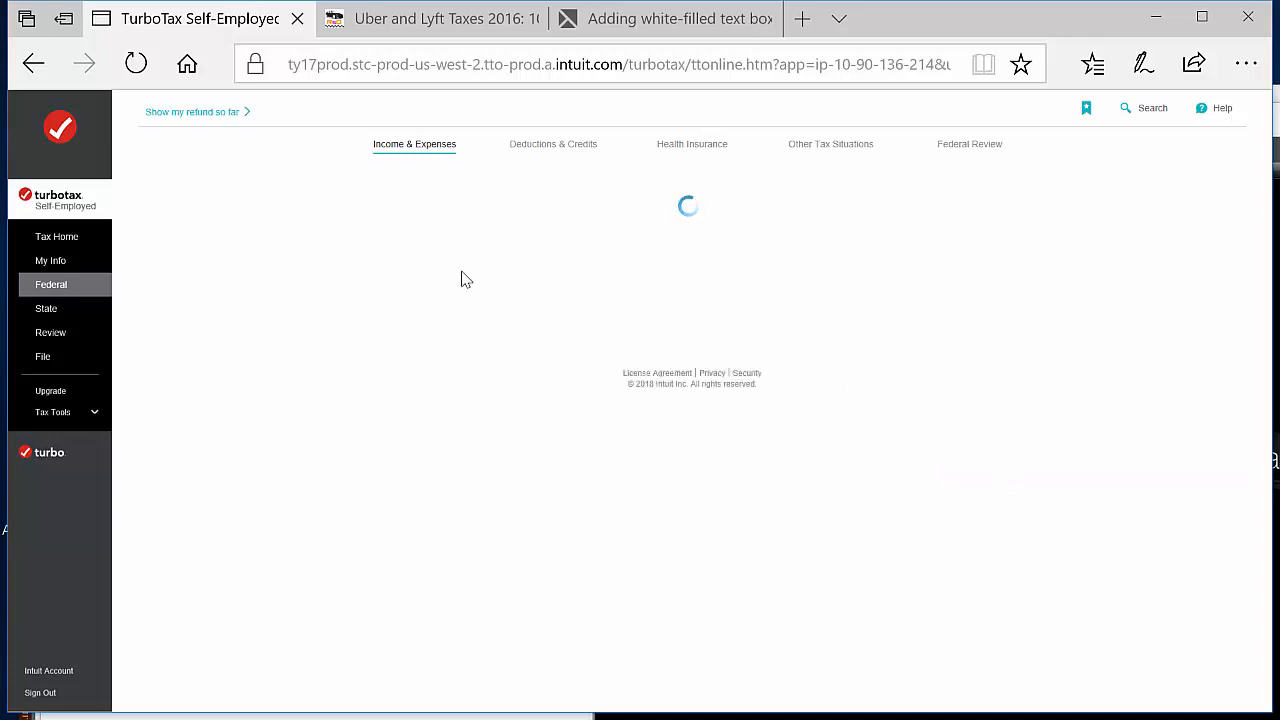
pyautogui.click(608, 367)
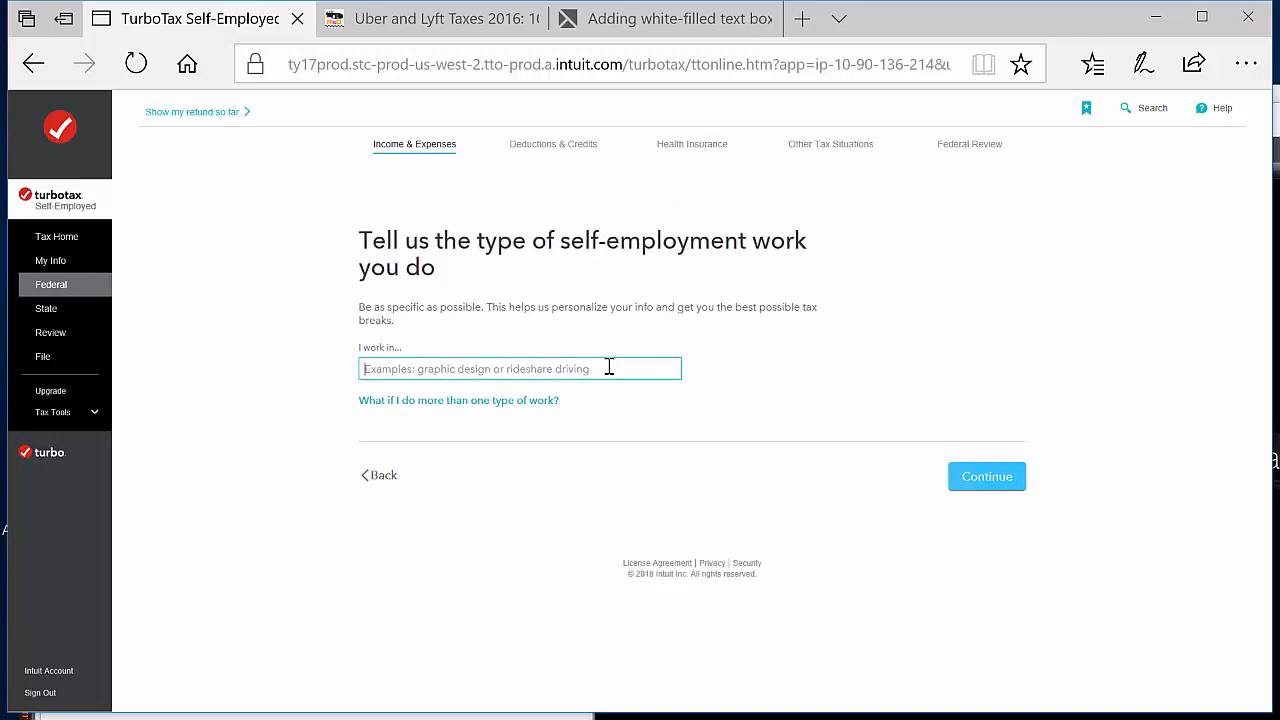
pyautogui.write('deliveries')
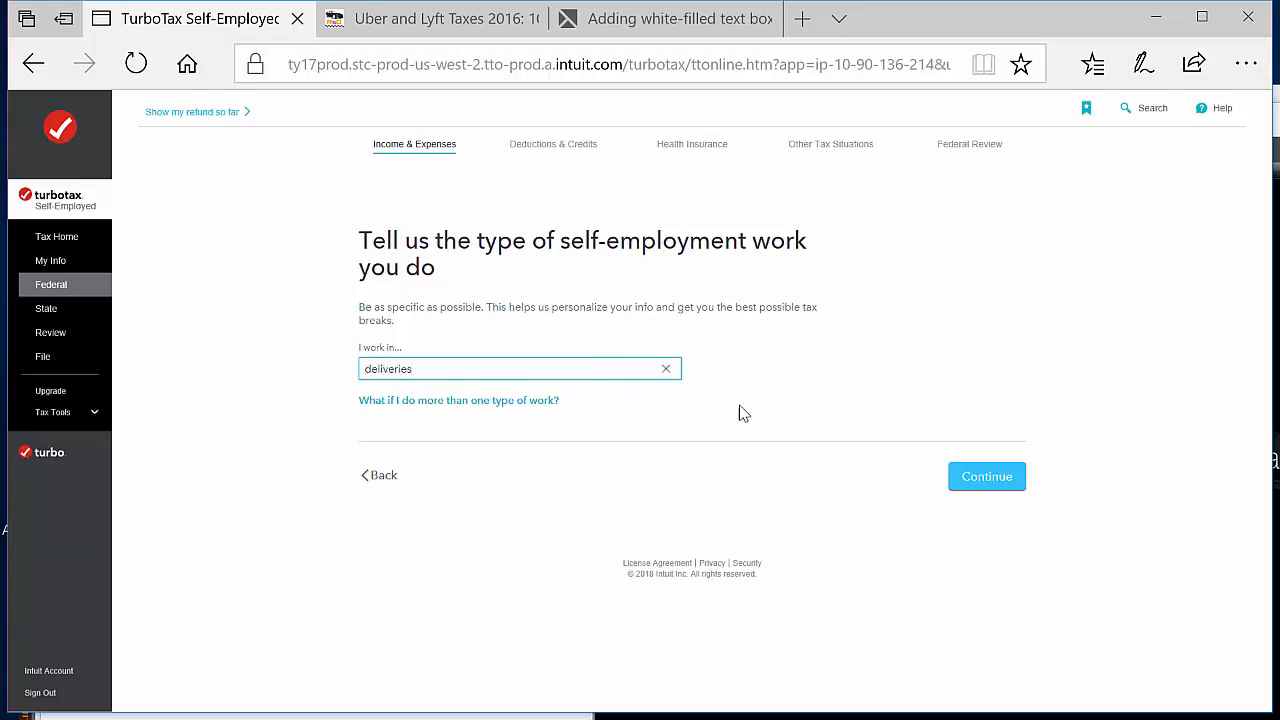
pyautogui.click(977, 485)
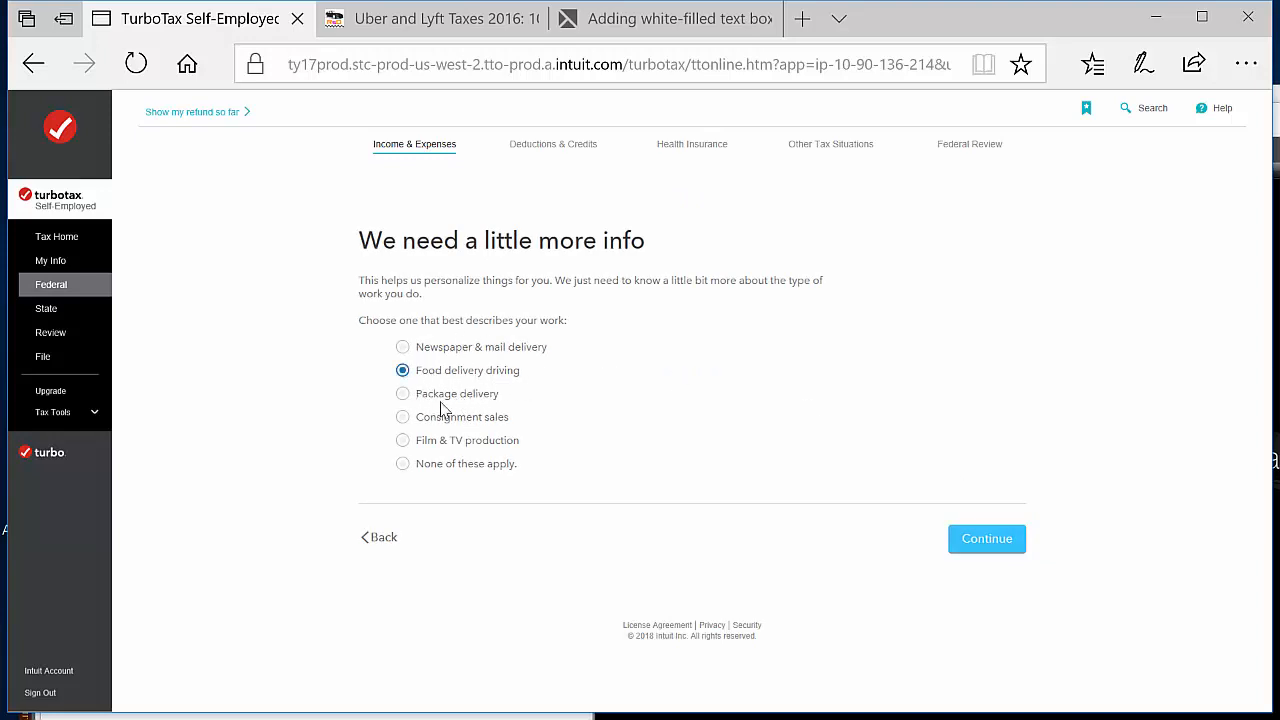
pyautogui.click(993, 543)
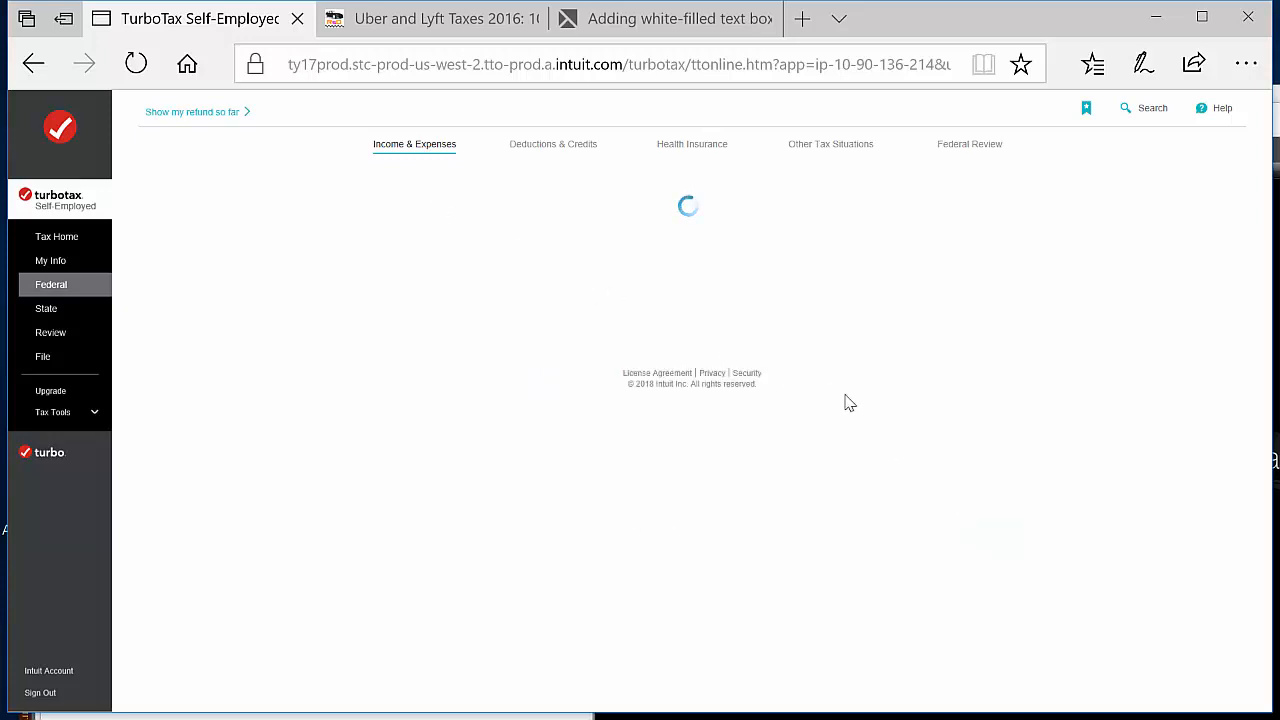
# Describe food delivery driving as a side job neither started nor stopped in 2017, with no contractor or 1099 payments made
pyautogui.click(510, 405)
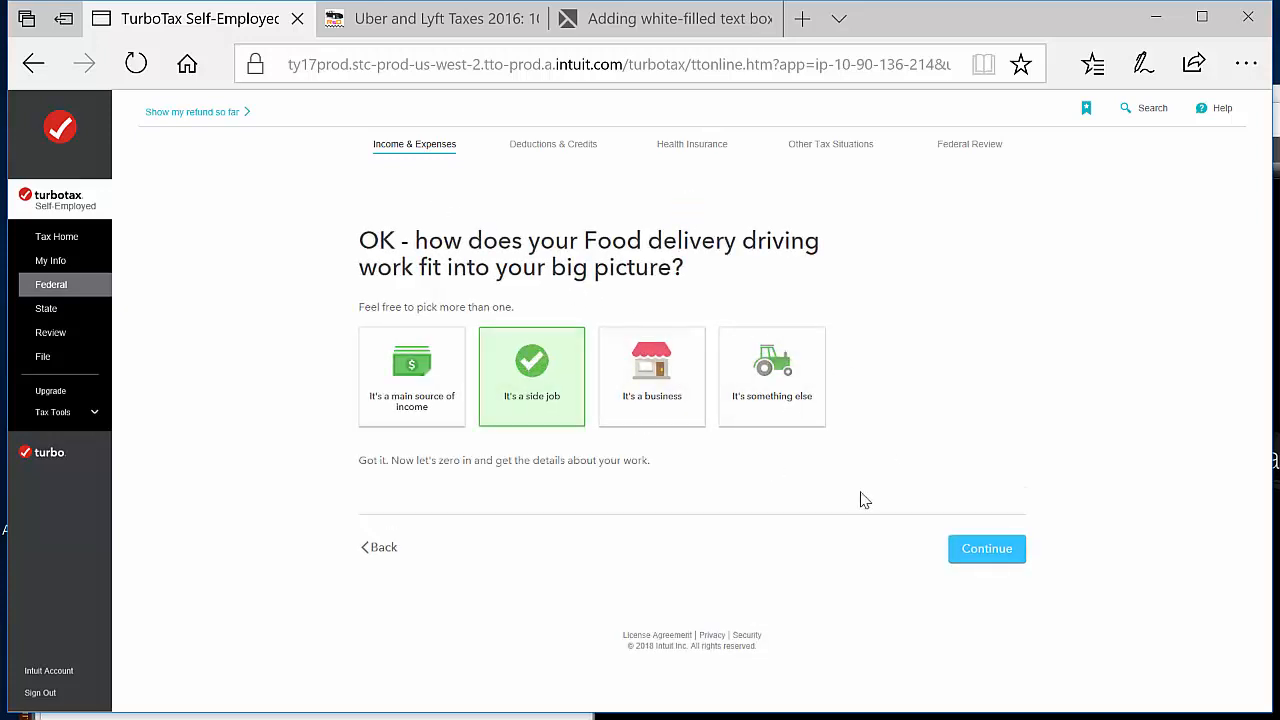
pyautogui.click(1006, 566)
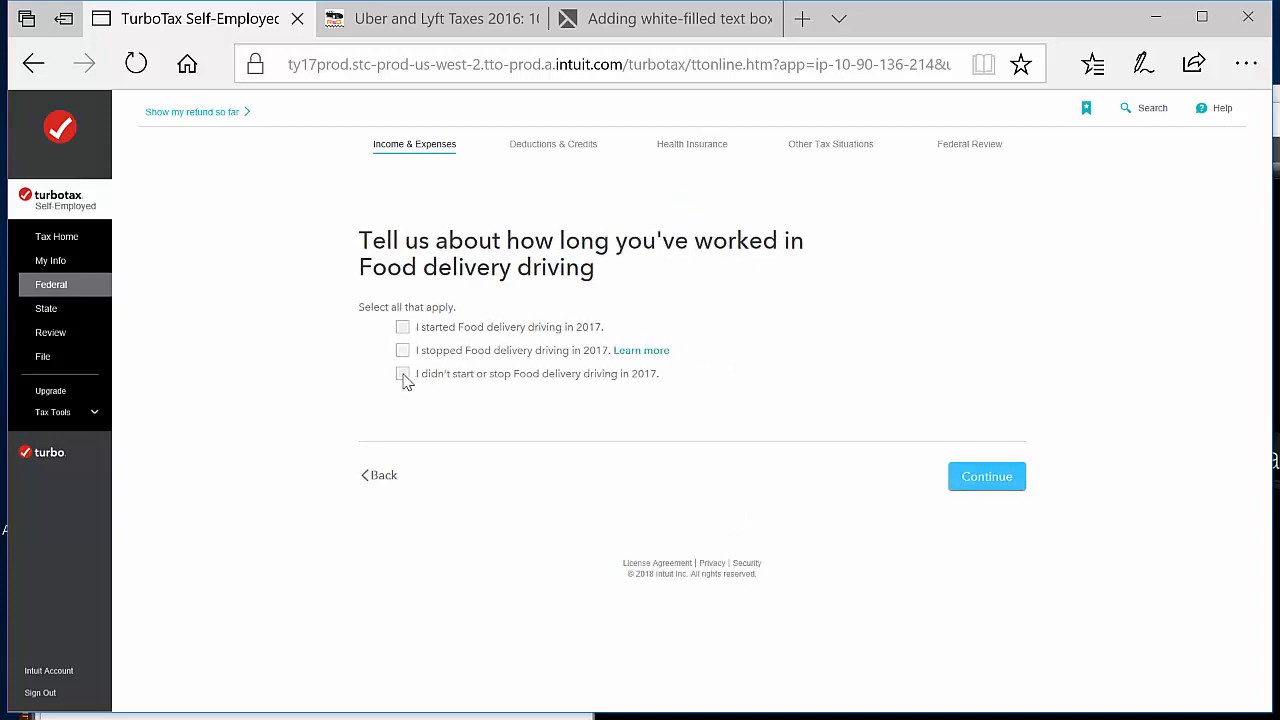
pyautogui.click(402, 374)
pyautogui.click(1006, 477)
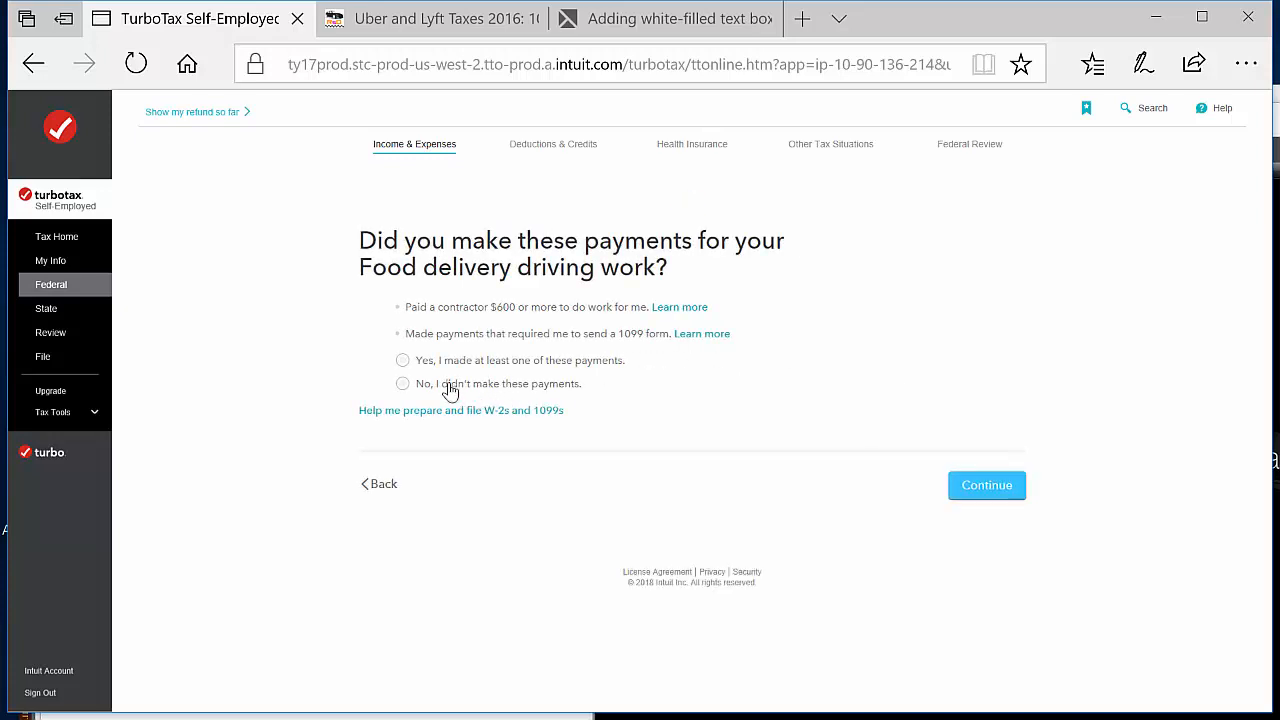
pyautogui.click(450, 390)
pyautogui.click(997, 484)
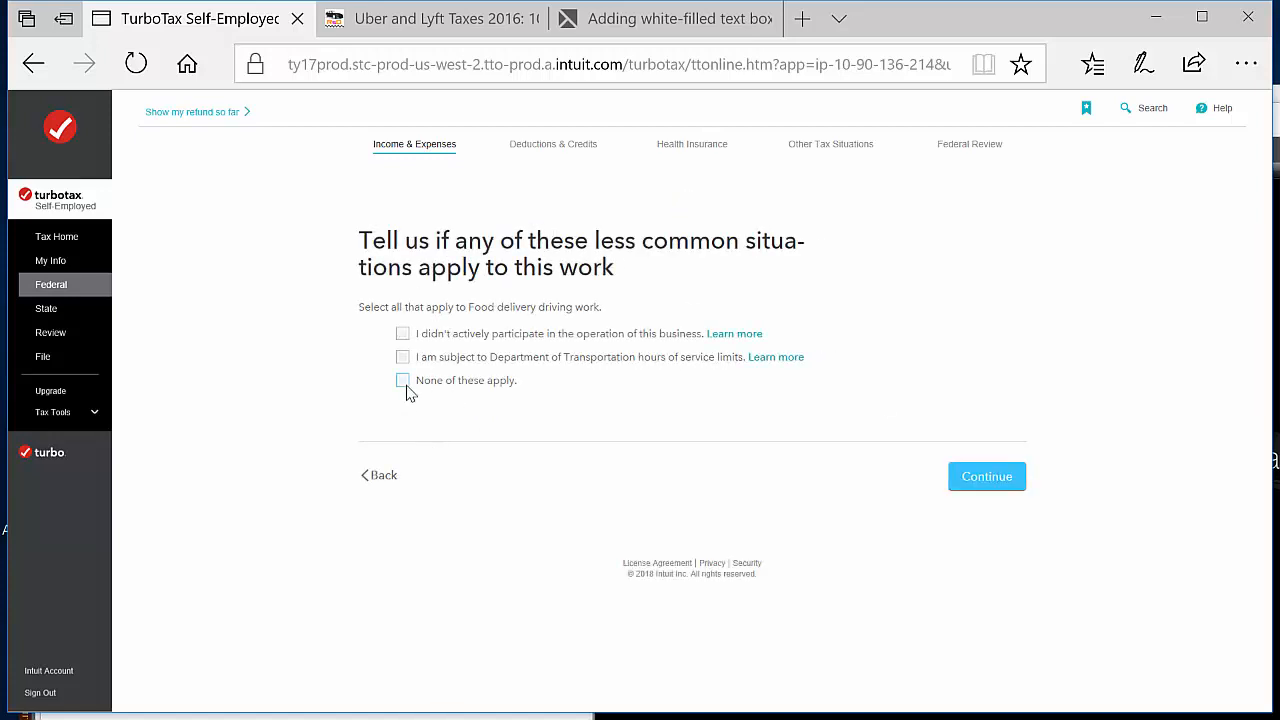
# Declare that none of the less common situations apply to the food delivery driving work and accept its general info summary
pyautogui.click(403, 381)
pyautogui.click(1011, 489)
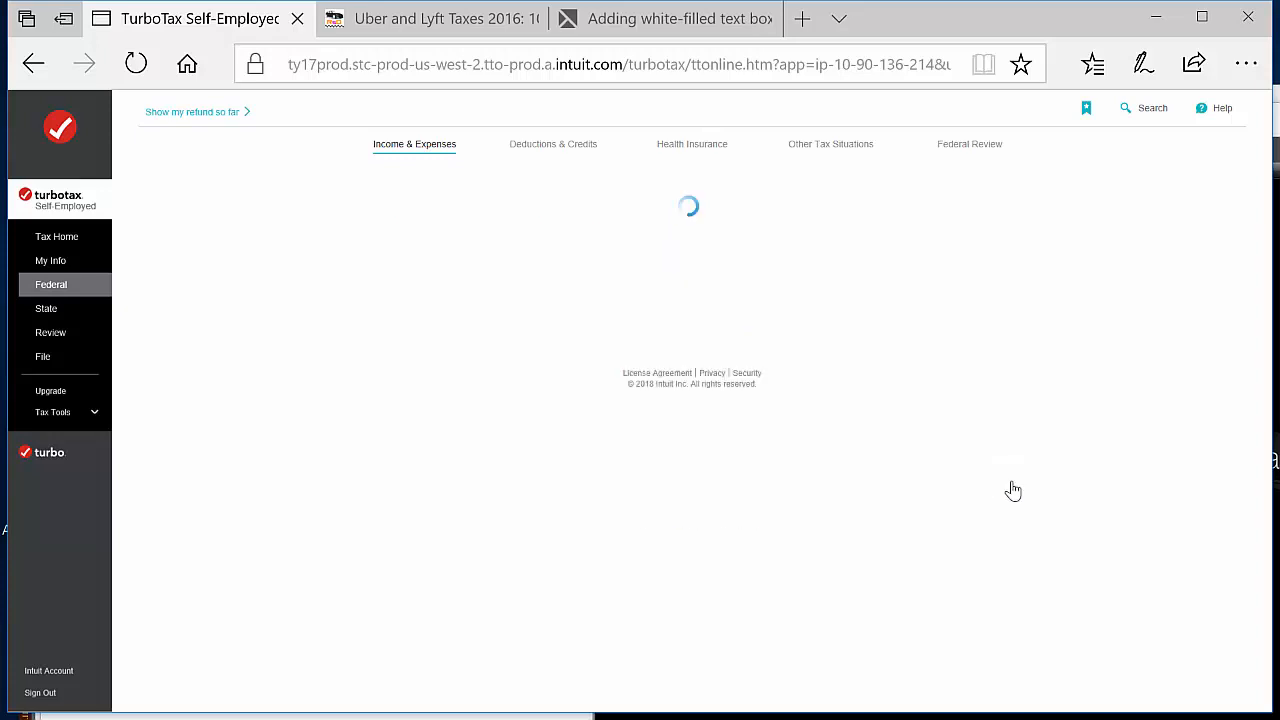
pyautogui.scroll(-3, 1142, 455)
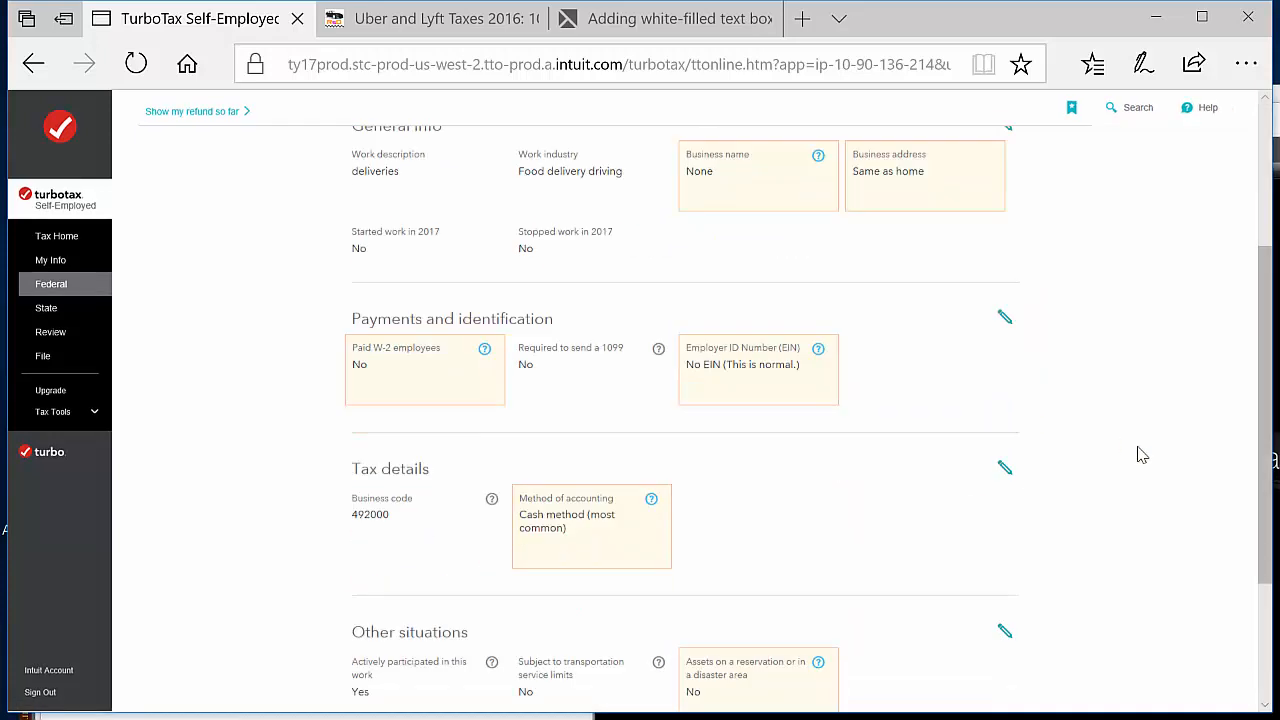
pyautogui.scroll(-2, 934, 426)
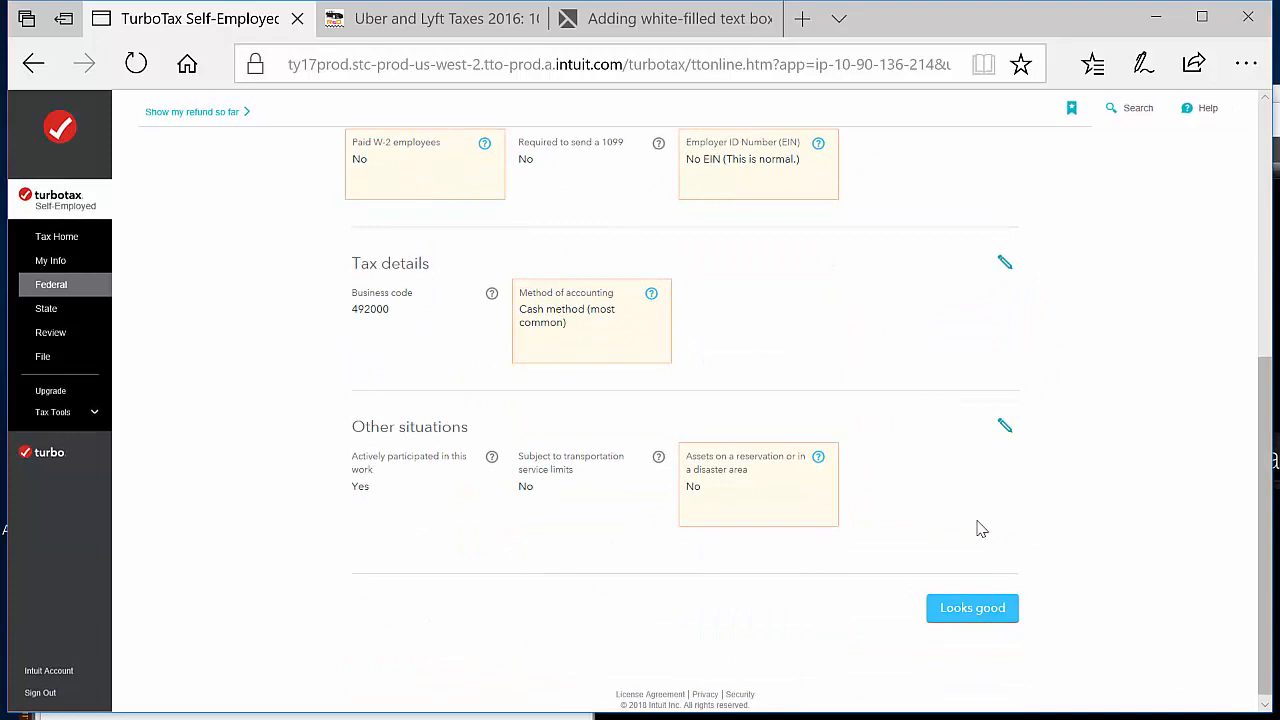
pyautogui.click(1002, 609)
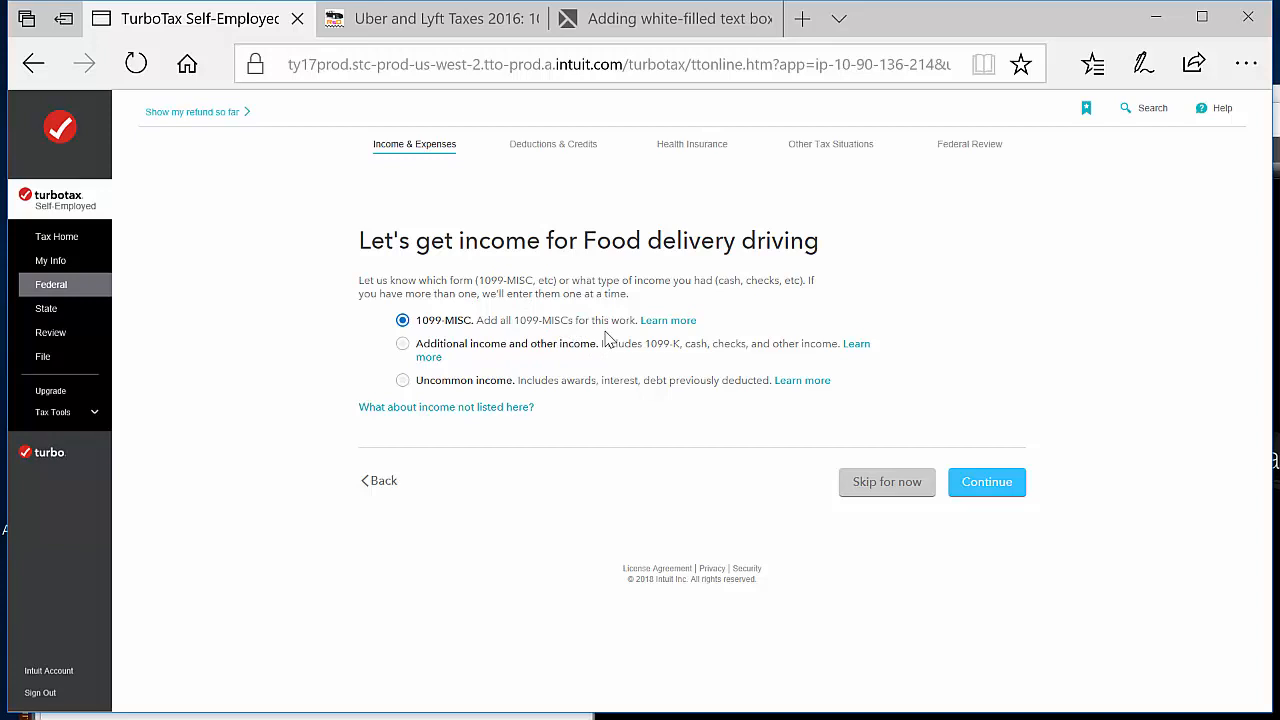
# Add 1099-MISC income for food delivery driving with Amazon as payer and enter the payer's EIN in the xx-xxxxxxx format
pyautogui.click(1004, 494)
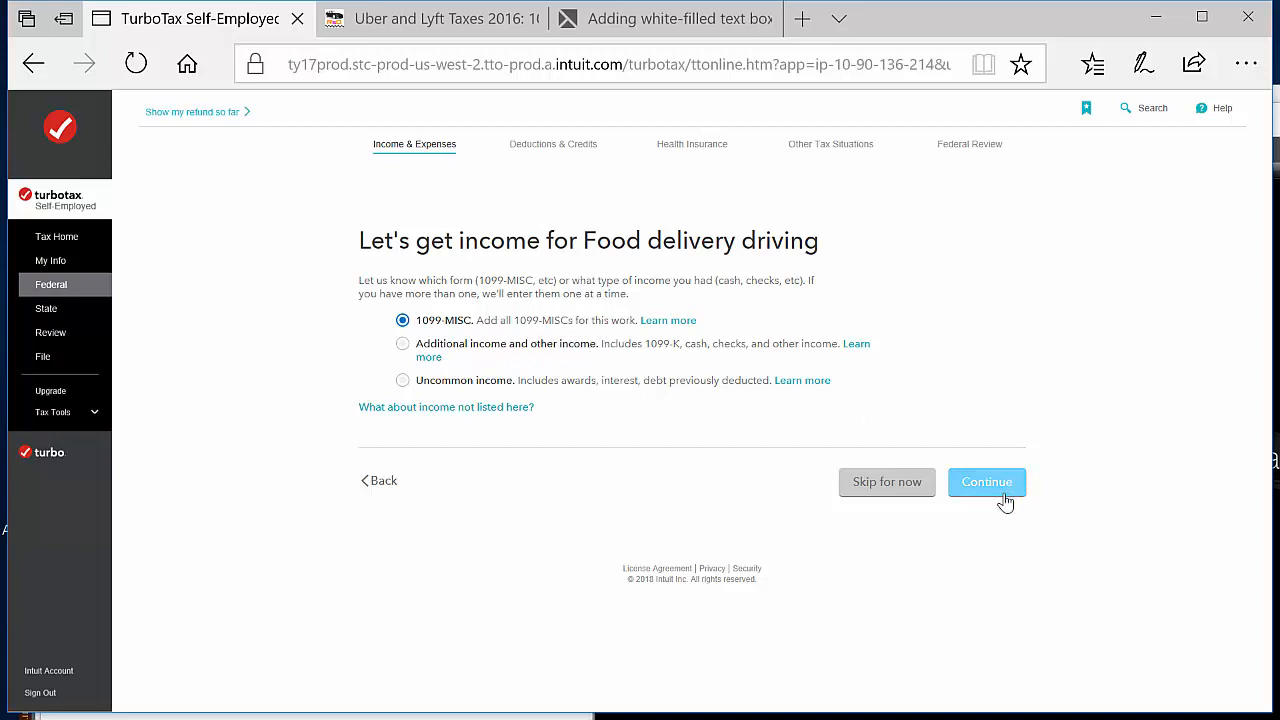
pyautogui.click(1004, 494)
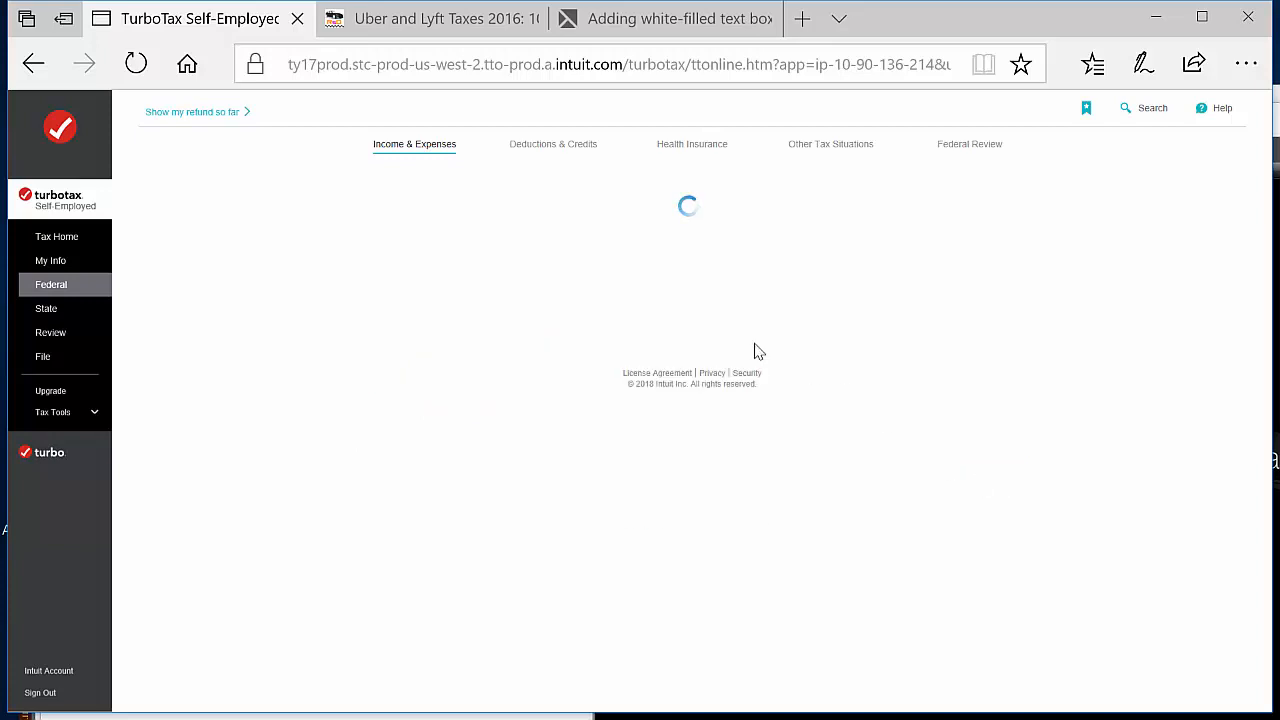
pyautogui.click(443, 362)
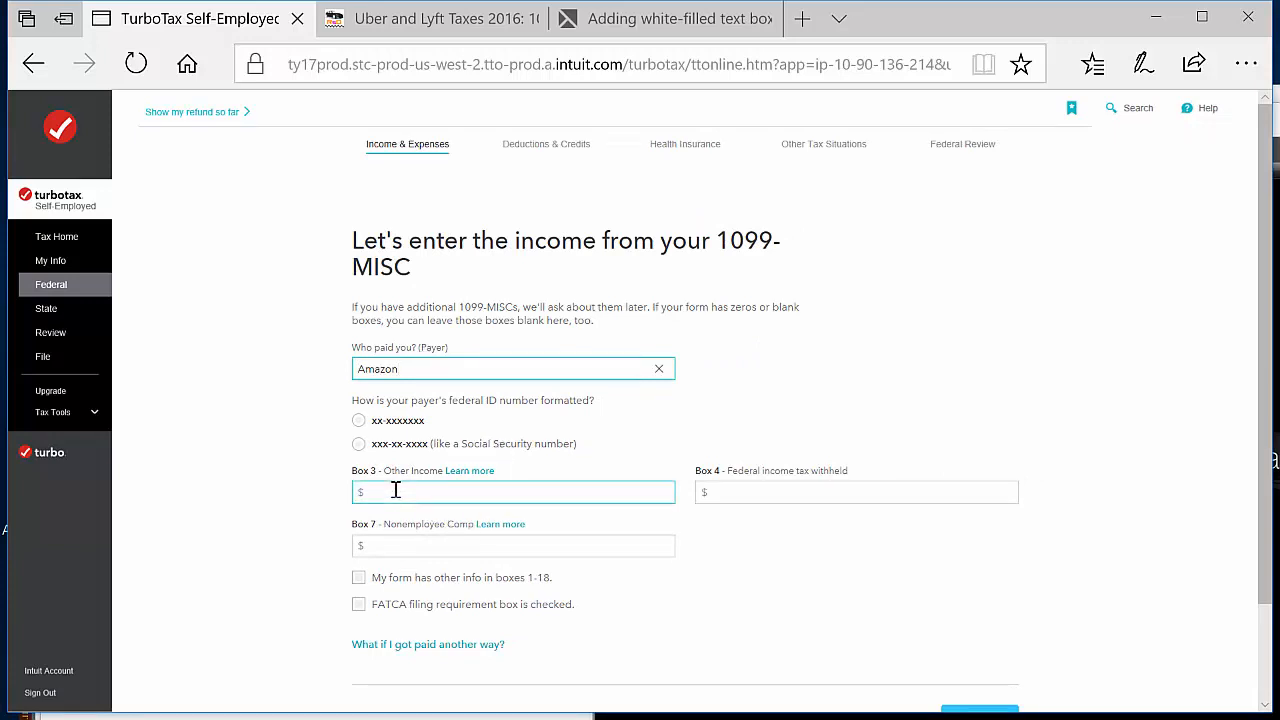
pyautogui.click(359, 422)
pyautogui.click(471, 469)
pyautogui.write('11-1111110')
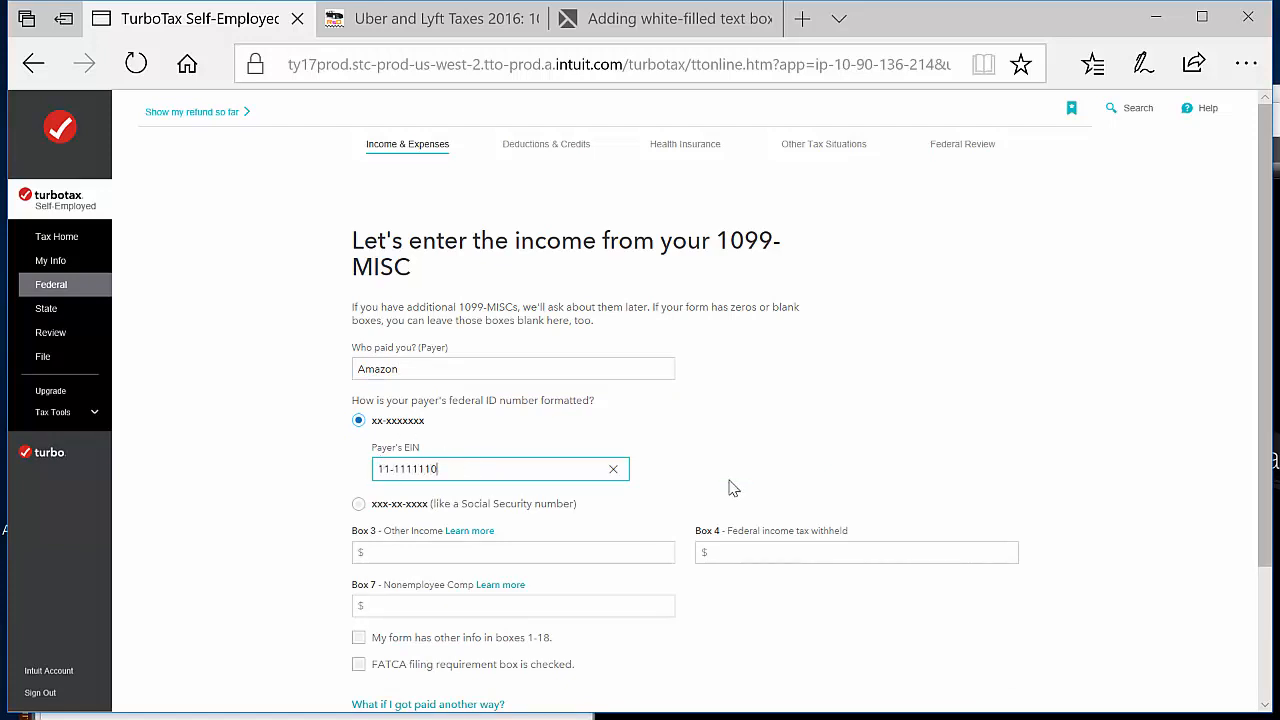
# Include the form's other boxes 1-18, enter $1,000 as Box 3 other income and Box 18 state income, and submit the 1099-MISC
pyautogui.scroll(-2, 820, 474)
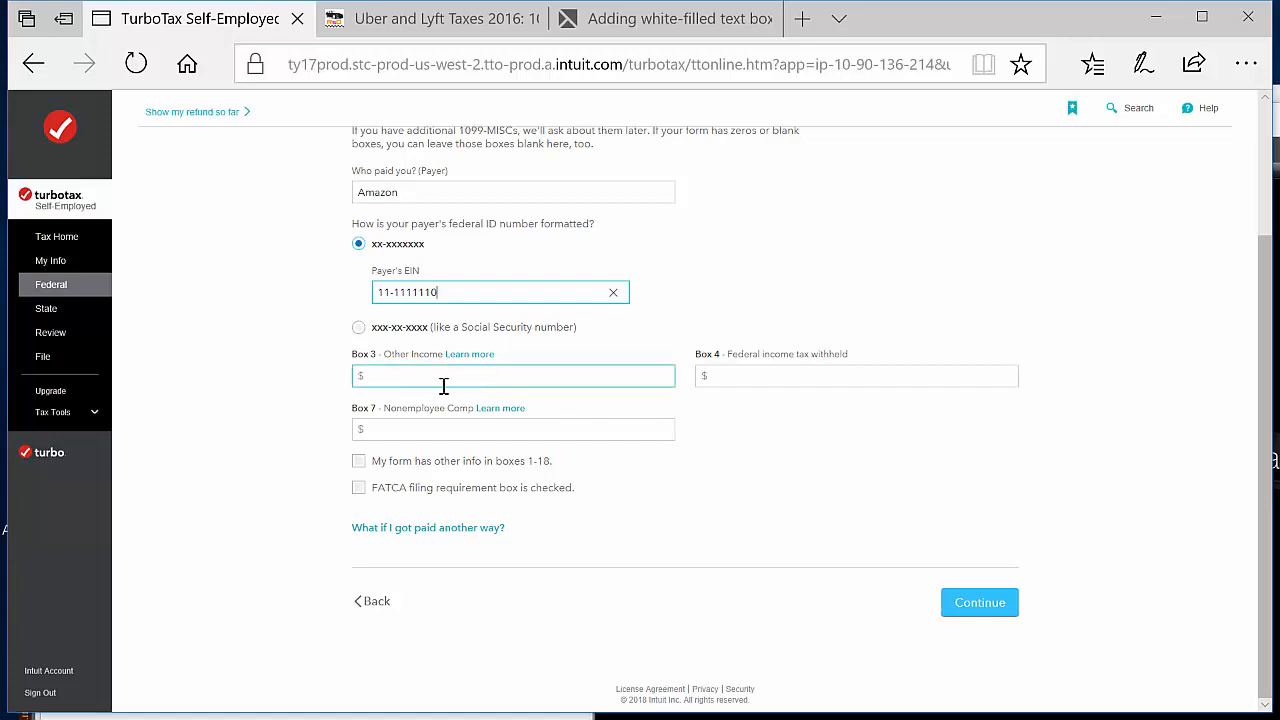
pyautogui.click(359, 464)
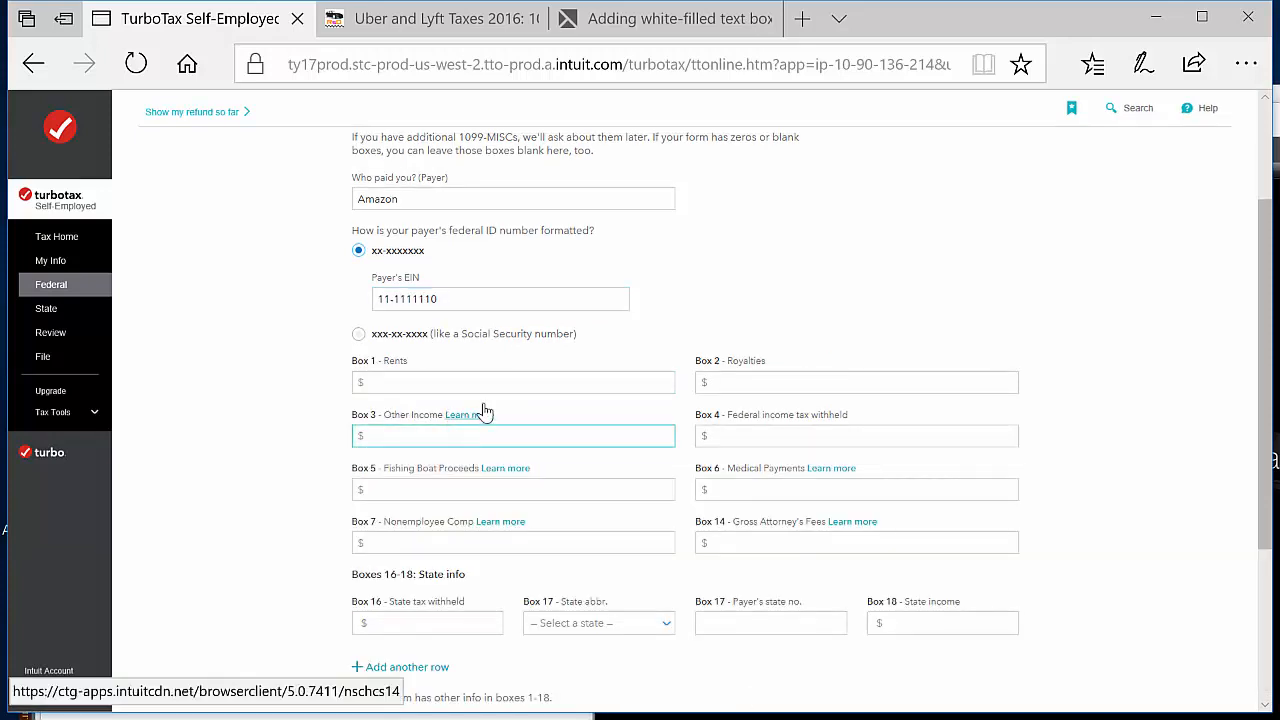
pyautogui.click(455, 438)
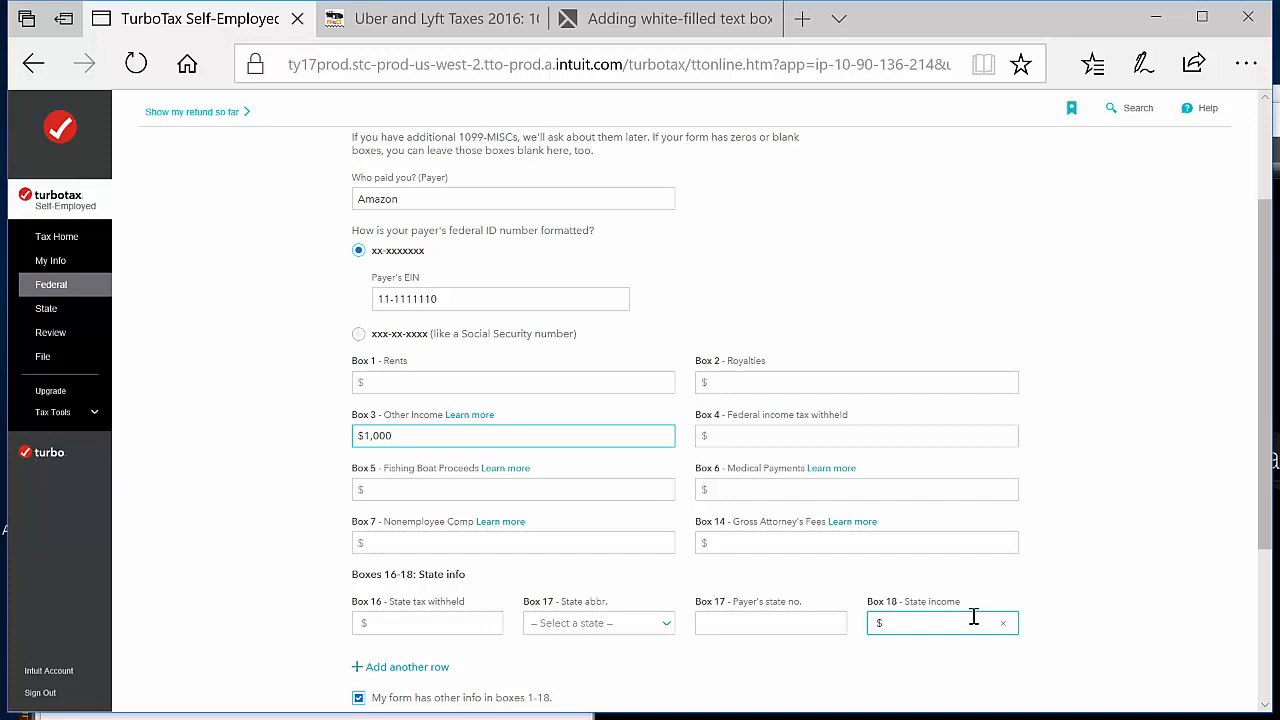
pyautogui.write('1000')
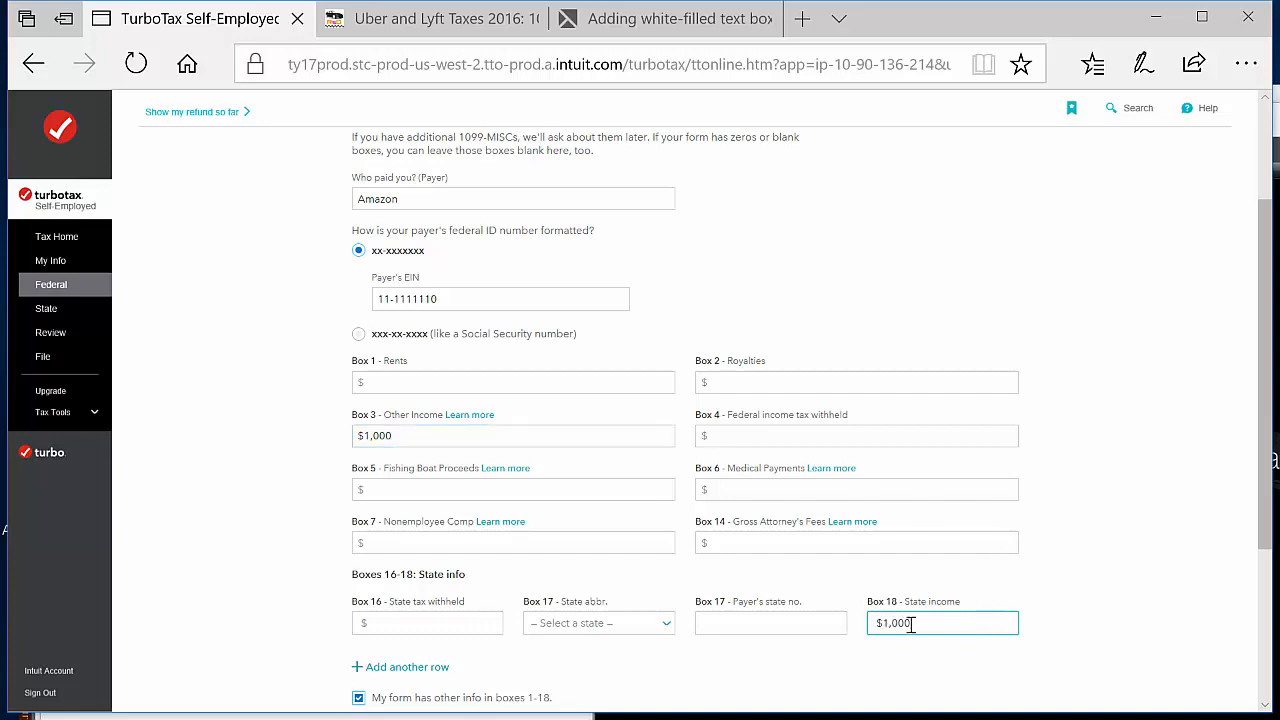
pyautogui.click(593, 408)
pyautogui.scroll(-2, 1086, 598)
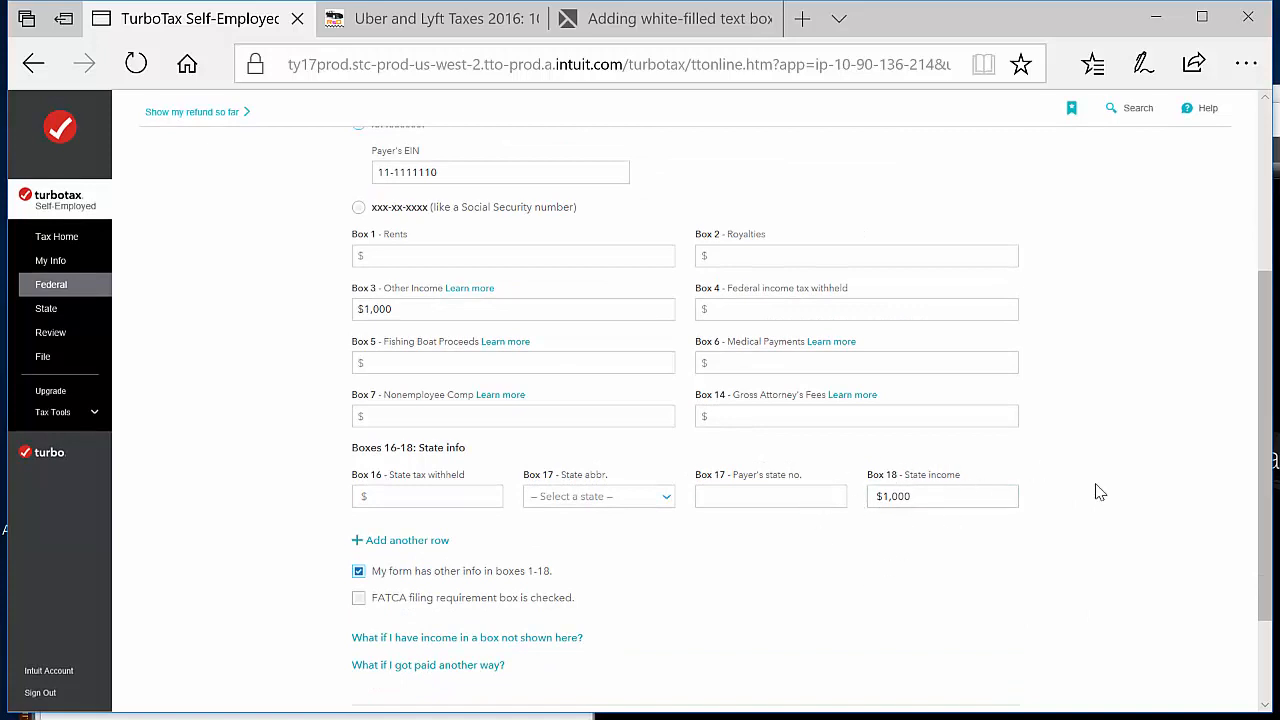
pyautogui.scroll(-3, 1108, 476)
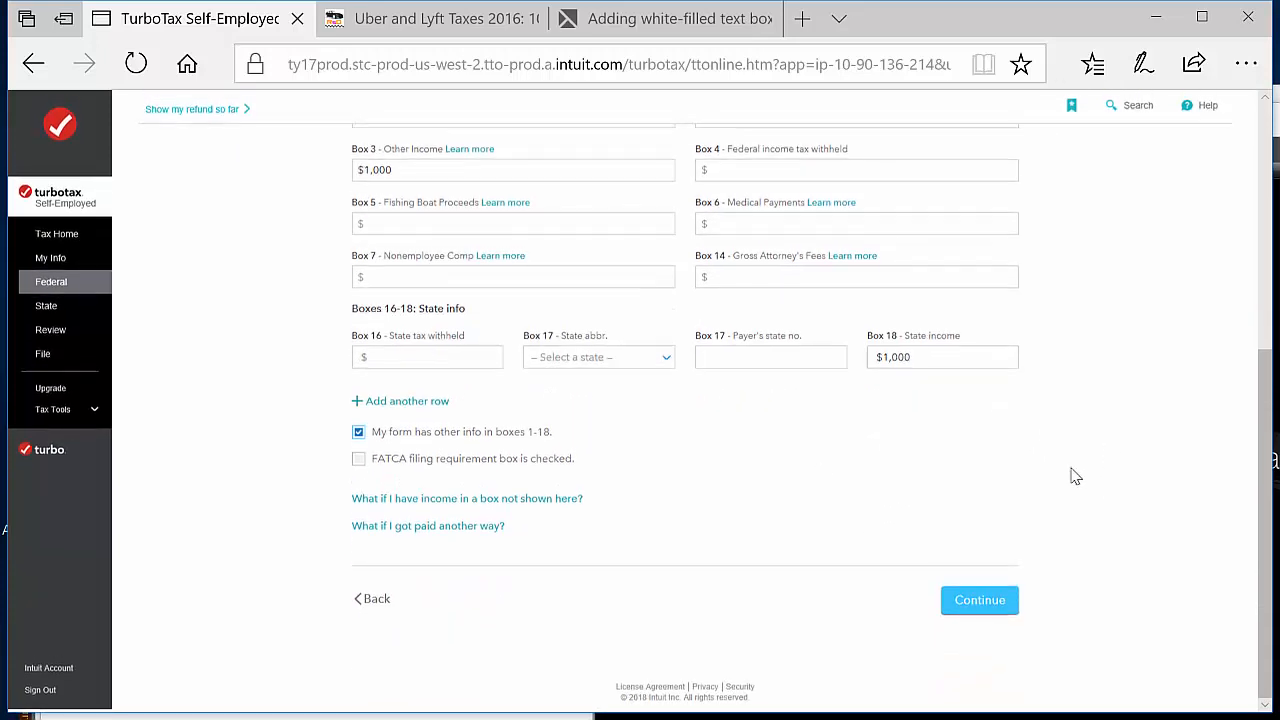
pyautogui.scroll(2, 1066, 316)
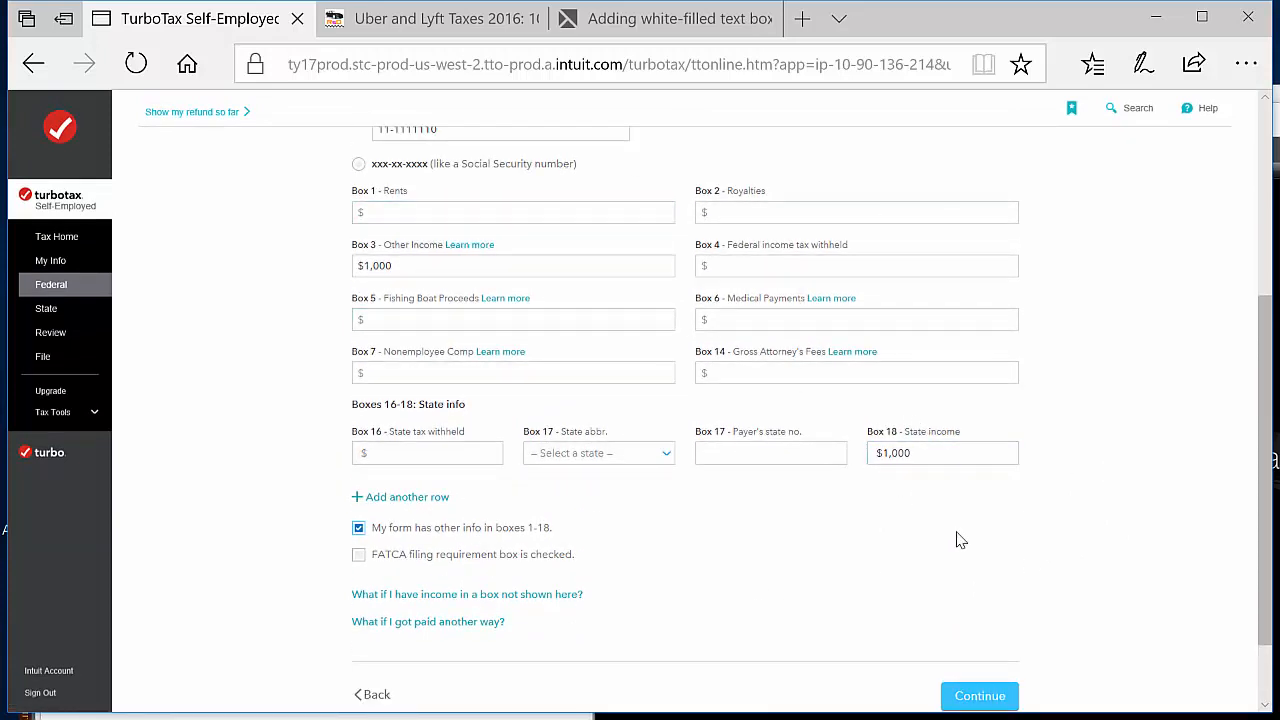
pyautogui.click(985, 700)
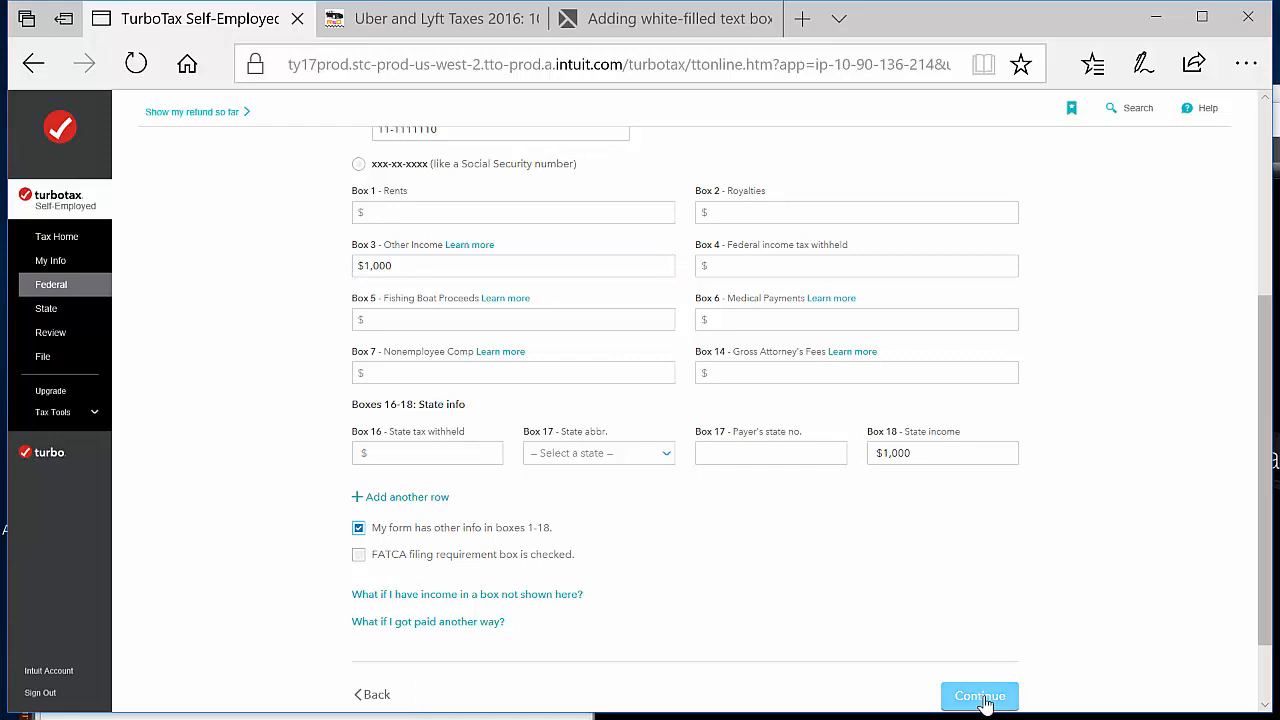
pyautogui.click(980, 697)
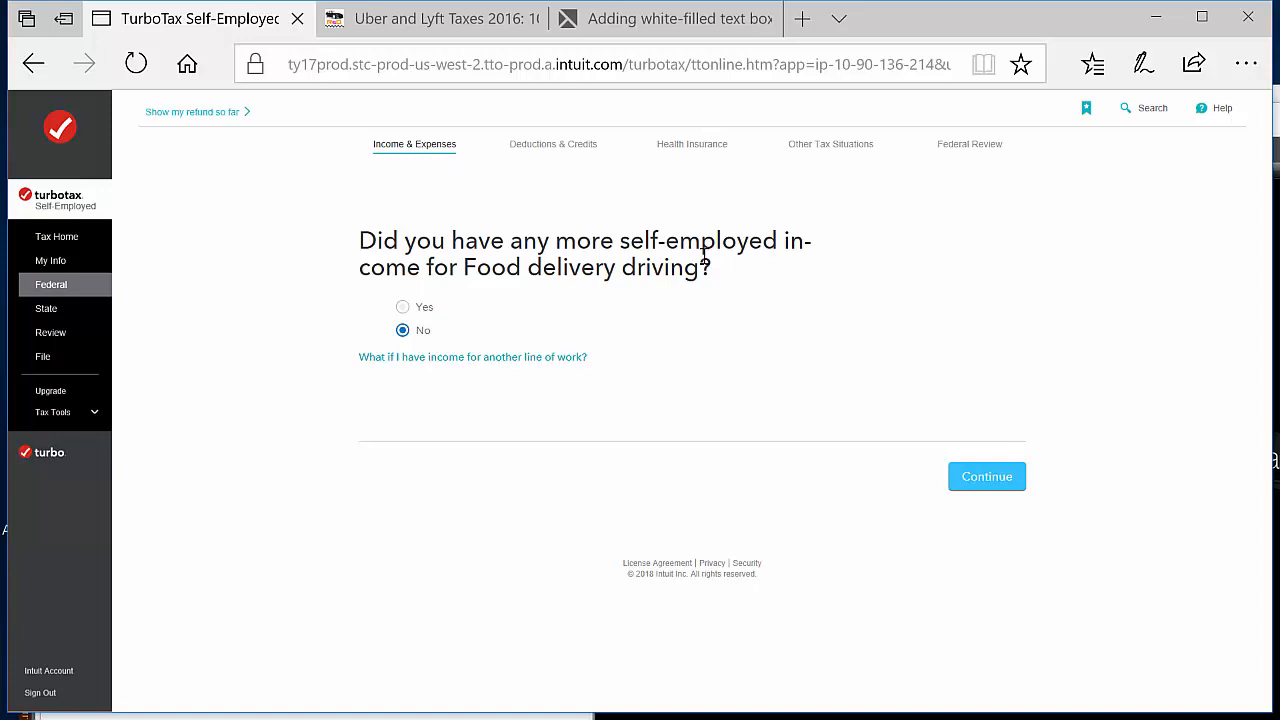
# Report no more self-employed income for food delivery driving and select Supplies as its expense category
pyautogui.click(997, 494)
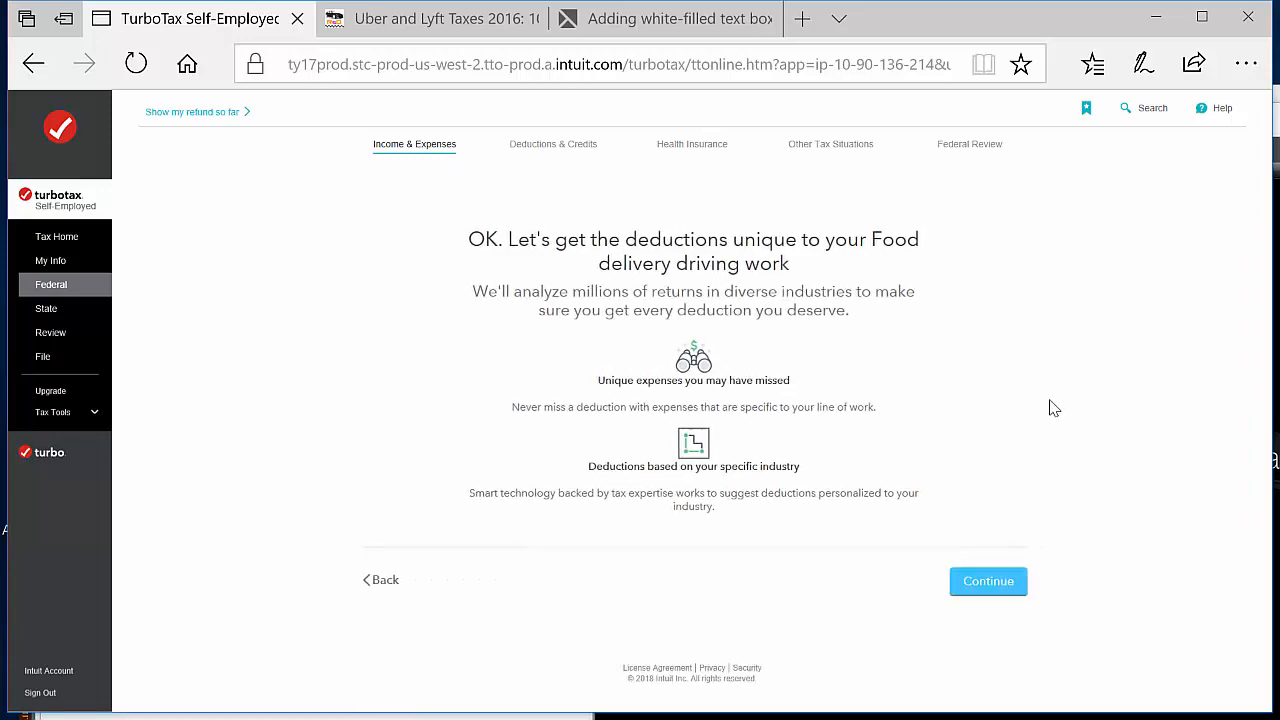
pyautogui.click(989, 586)
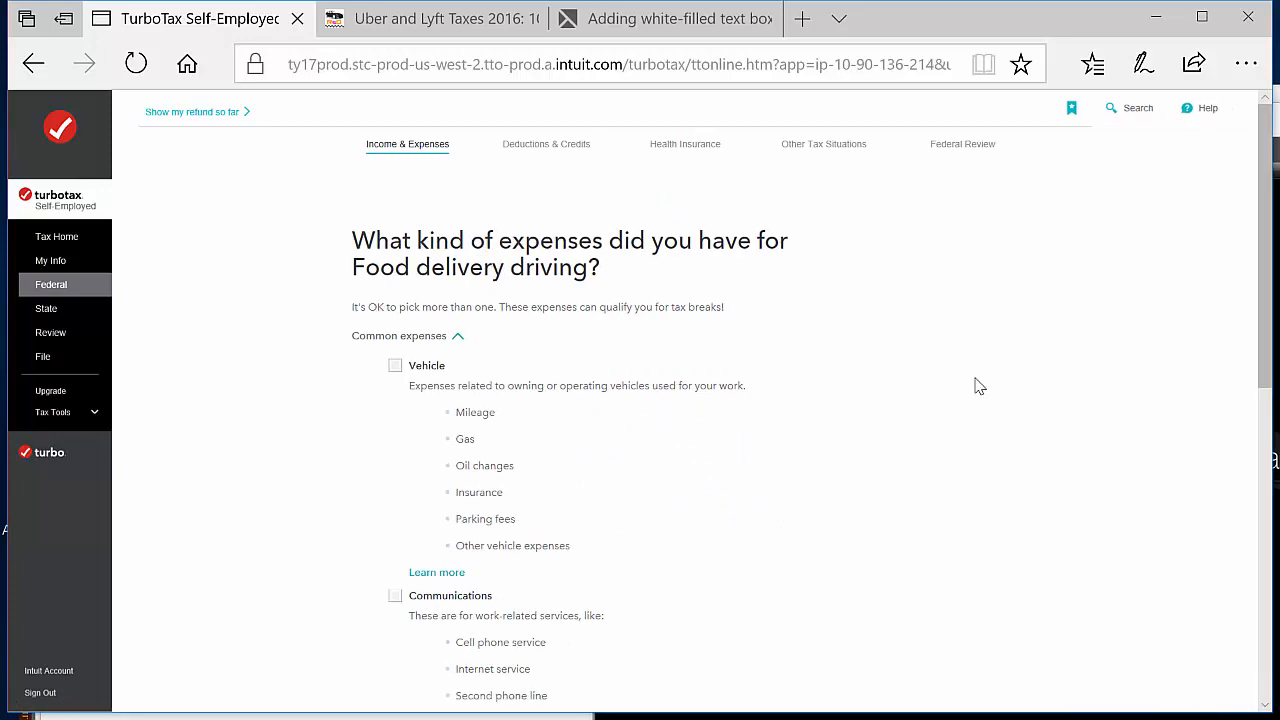
pyautogui.scroll(-1, 976, 386)
pyautogui.scroll(-4, 628, 510)
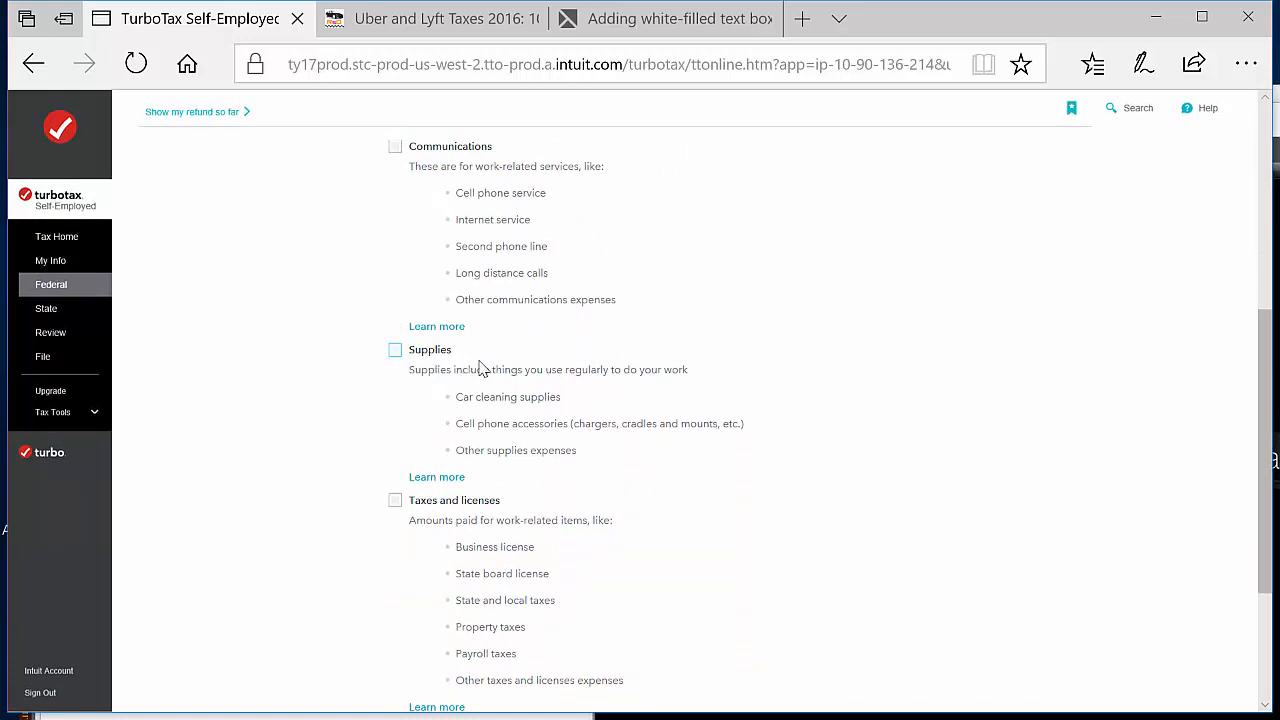
pyautogui.click(449, 374)
pyautogui.scroll(-2, 719, 464)
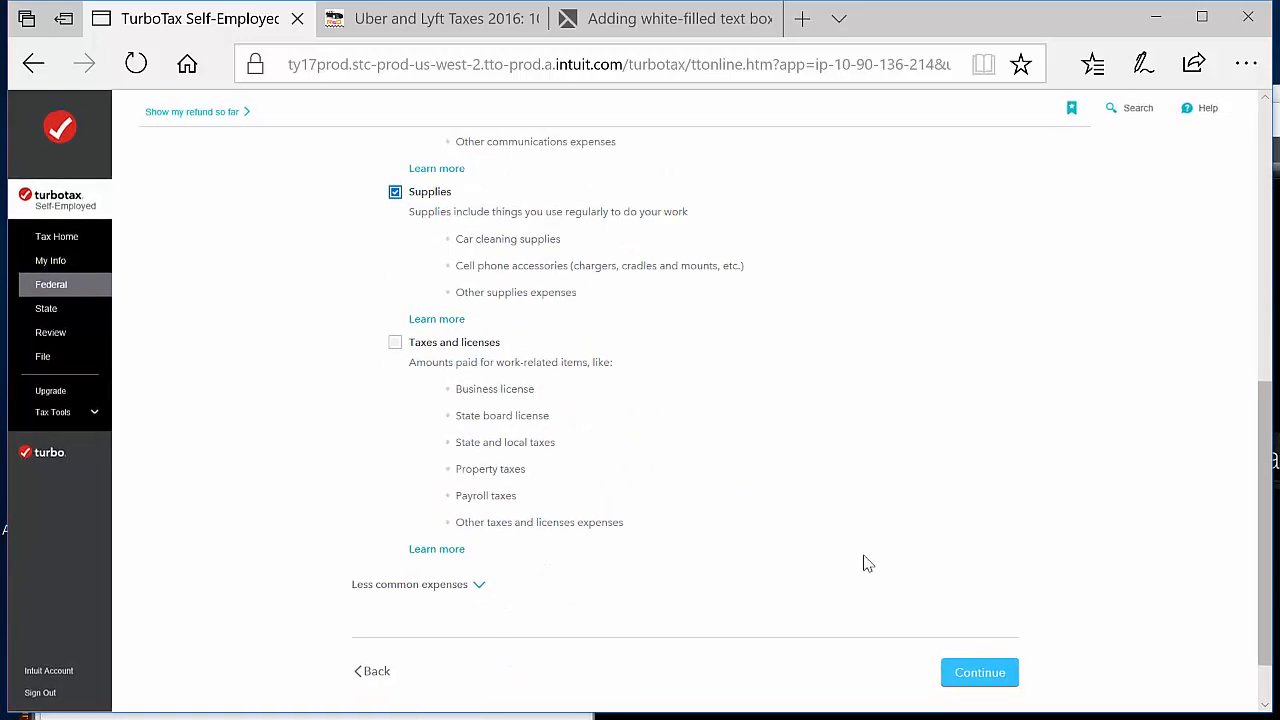
pyautogui.click(980, 673)
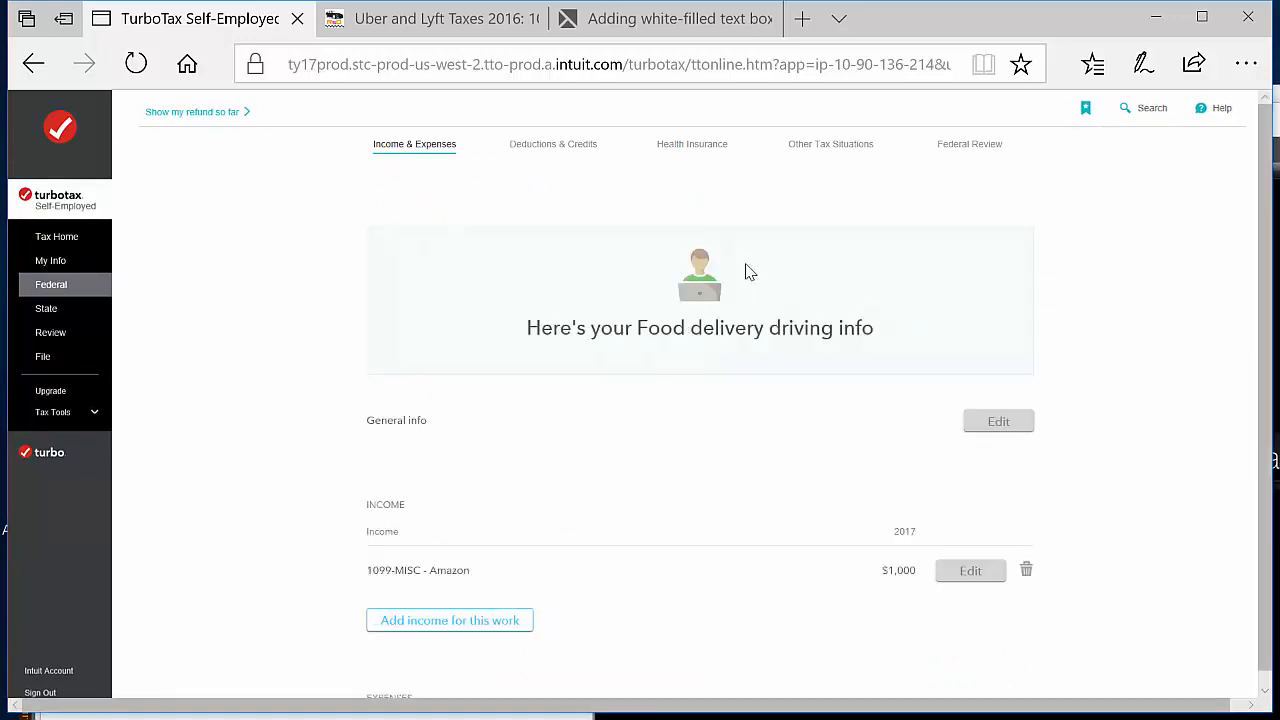
# Start the supplies expenses and enter Insulated bags at $50 and Luggage Cart at $100
pyautogui.scroll(-3, 837, 537)
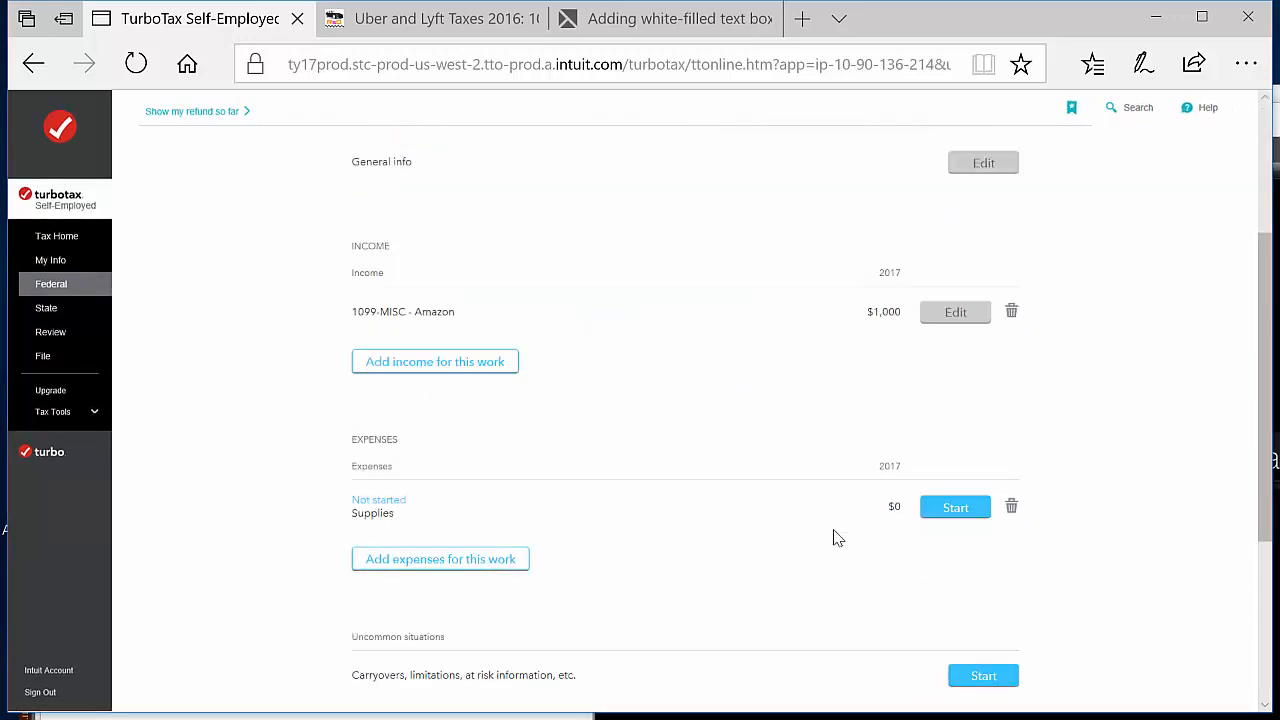
pyautogui.click(963, 491)
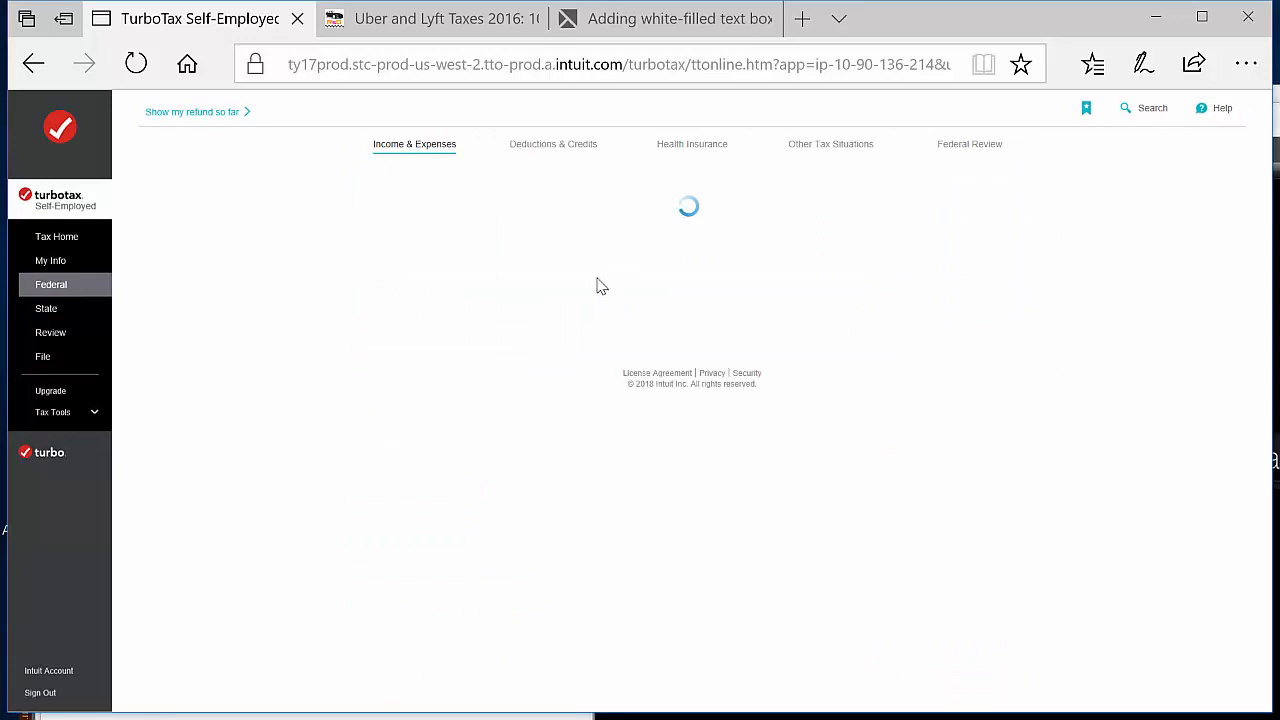
pyautogui.click(490, 508)
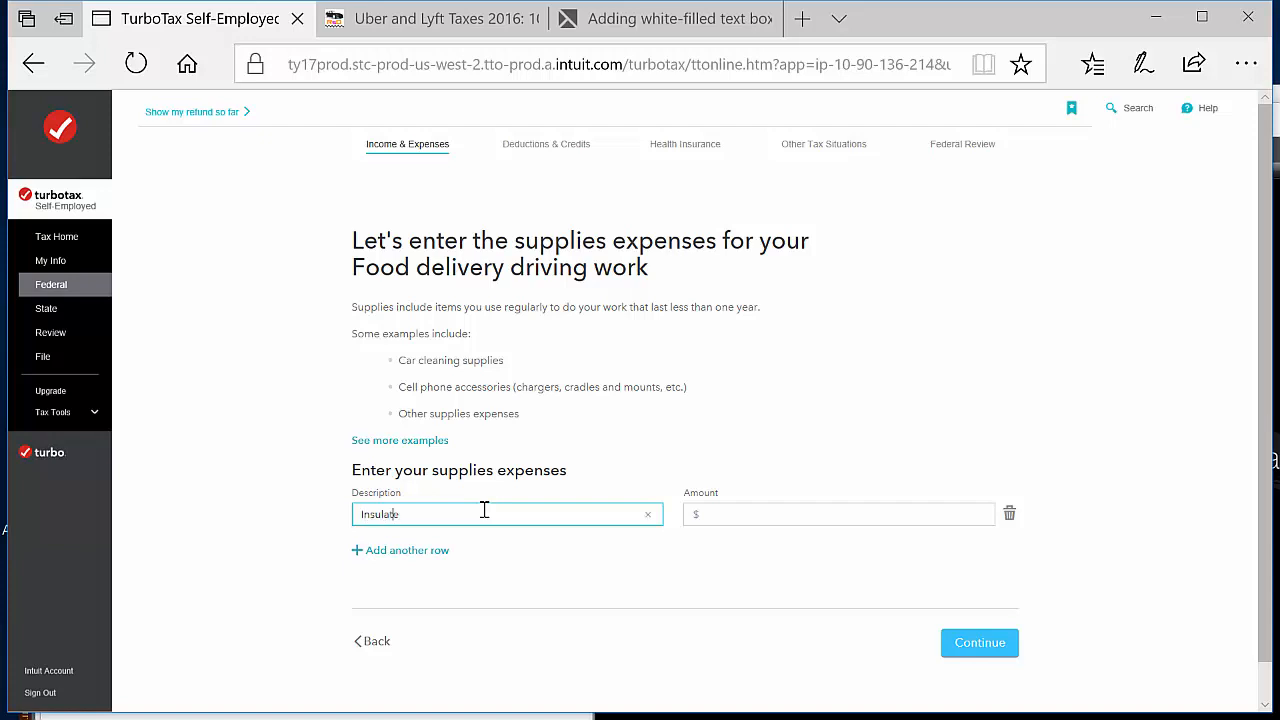
pyautogui.click(691, 522)
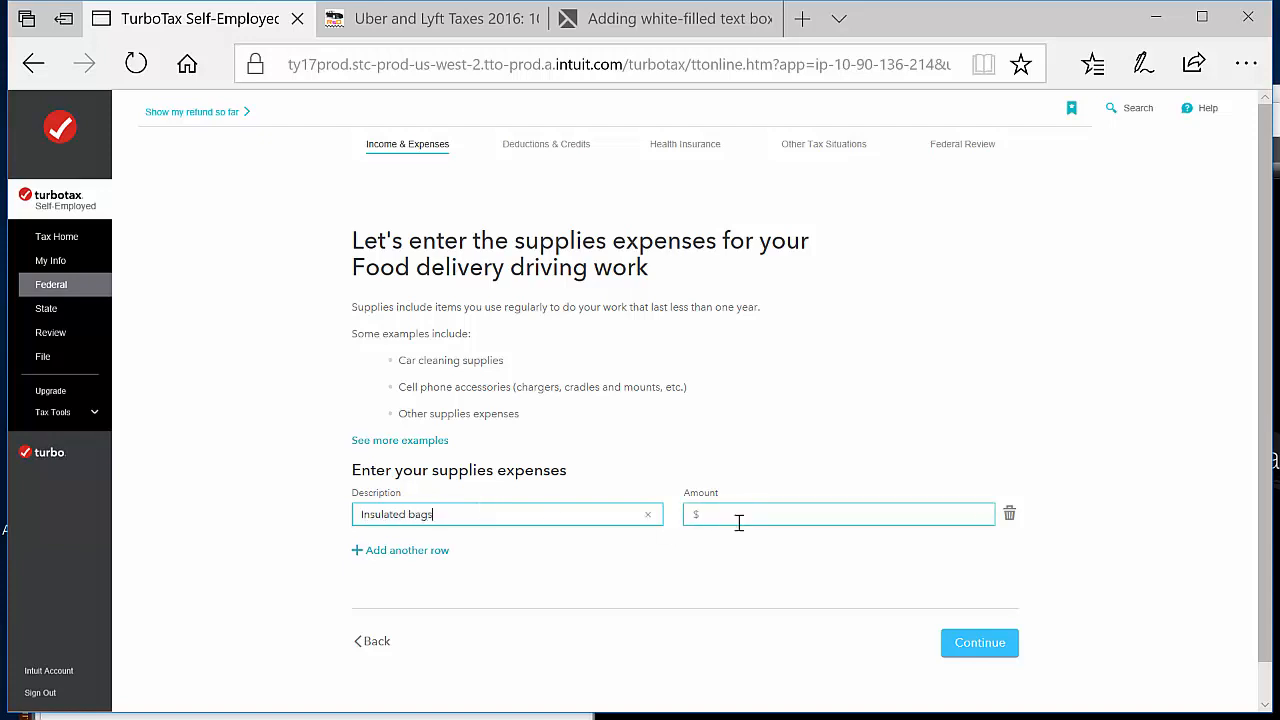
pyautogui.click(425, 550)
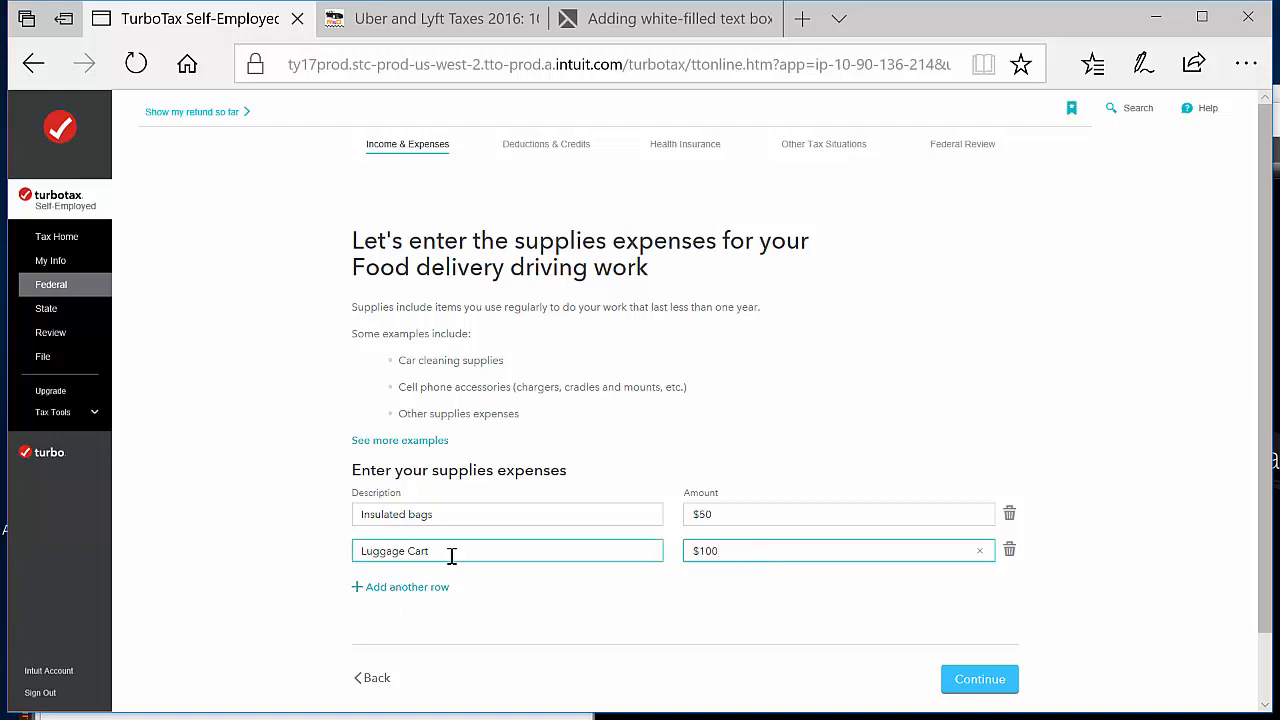
# Add another supplies expense row for Portable Battery Charger at $50
pyautogui.click(403, 590)
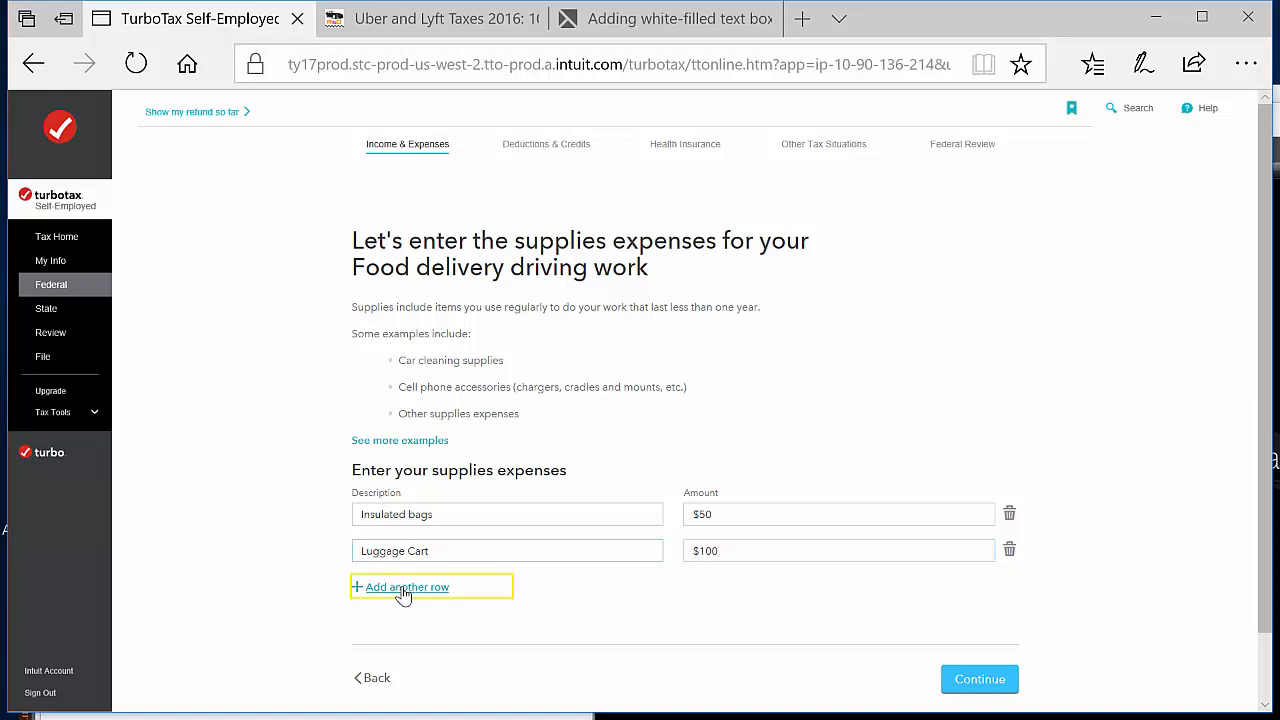
pyautogui.click(516, 594)
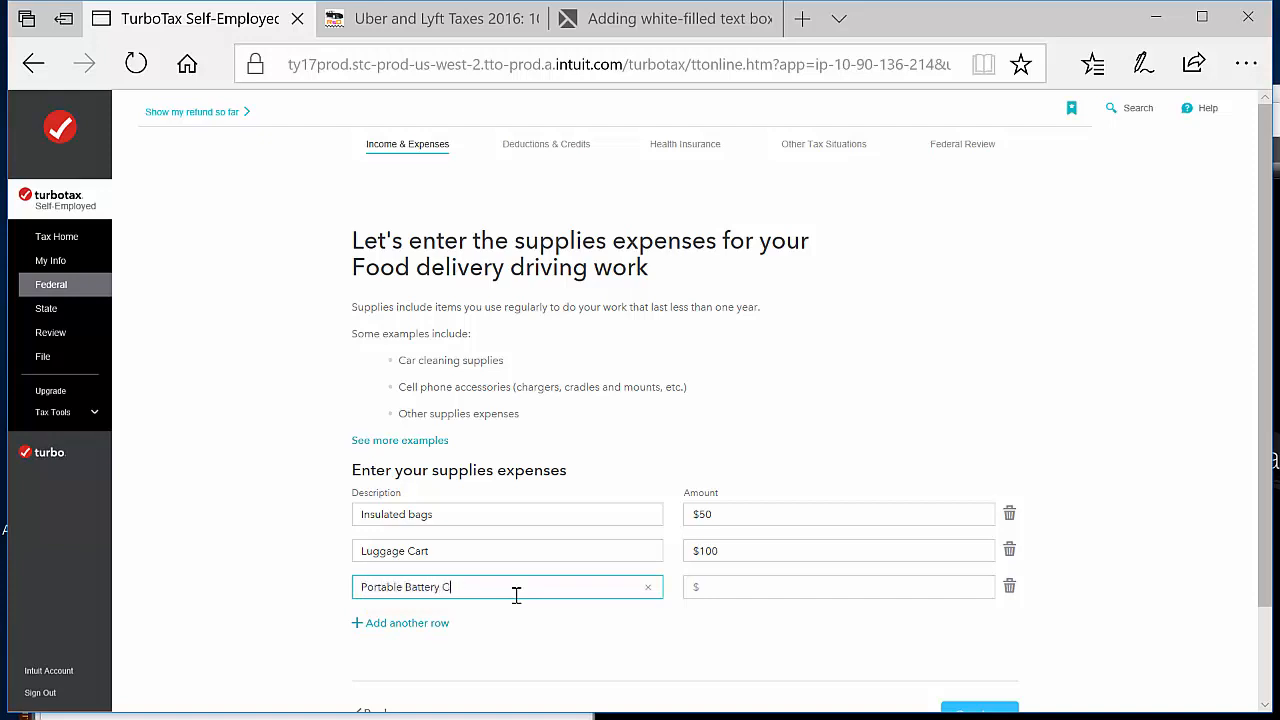
pyautogui.click(754, 595)
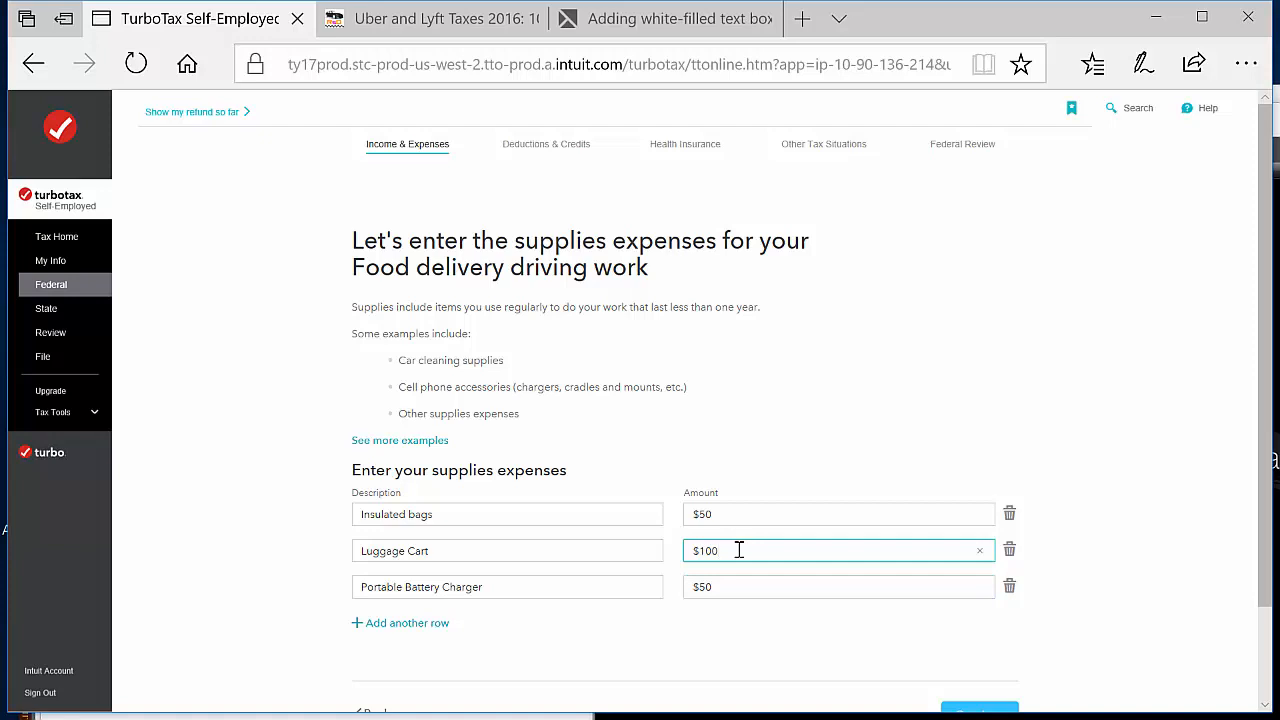
pyautogui.click(758, 582)
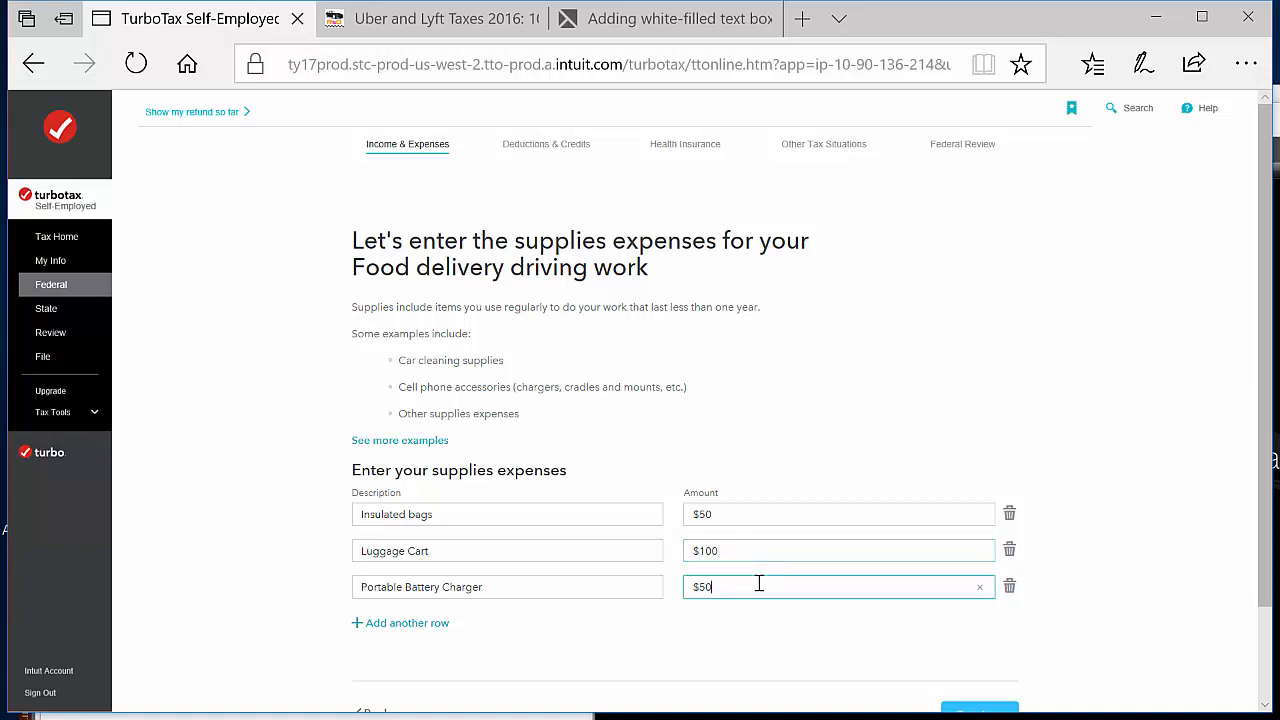
pyautogui.click(555, 585)
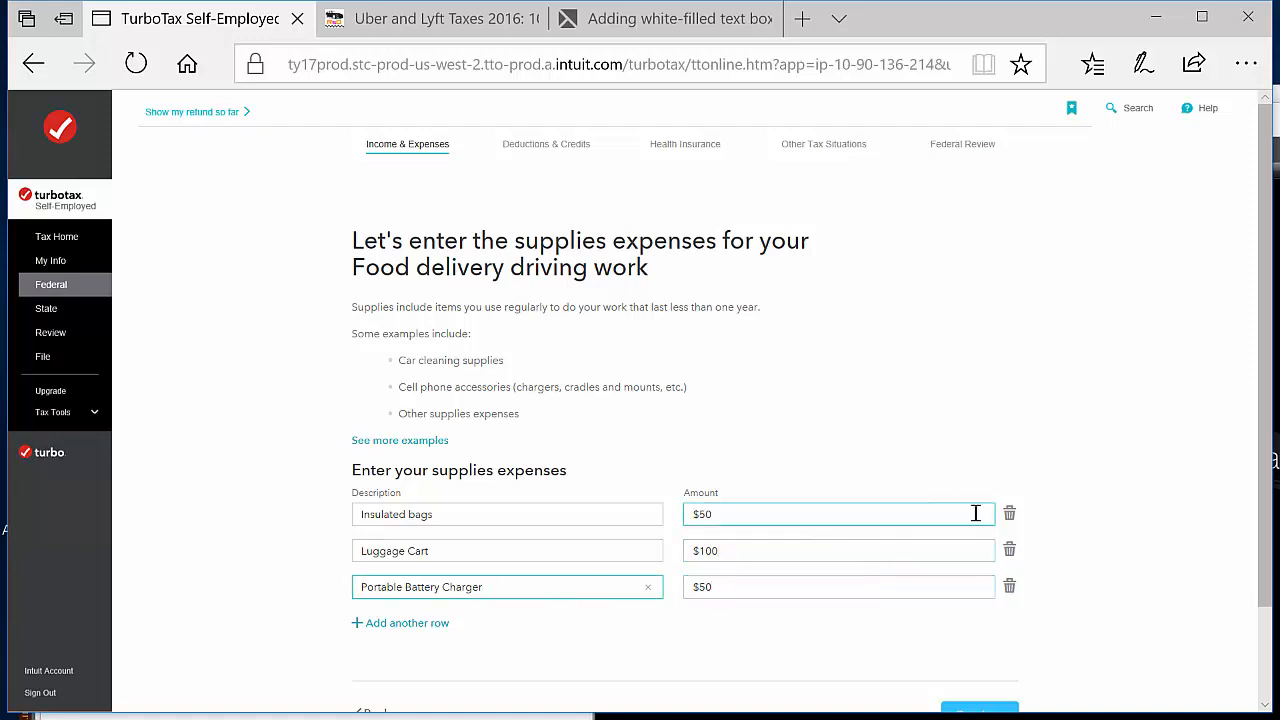
pyautogui.scroll(-1, 1058, 541)
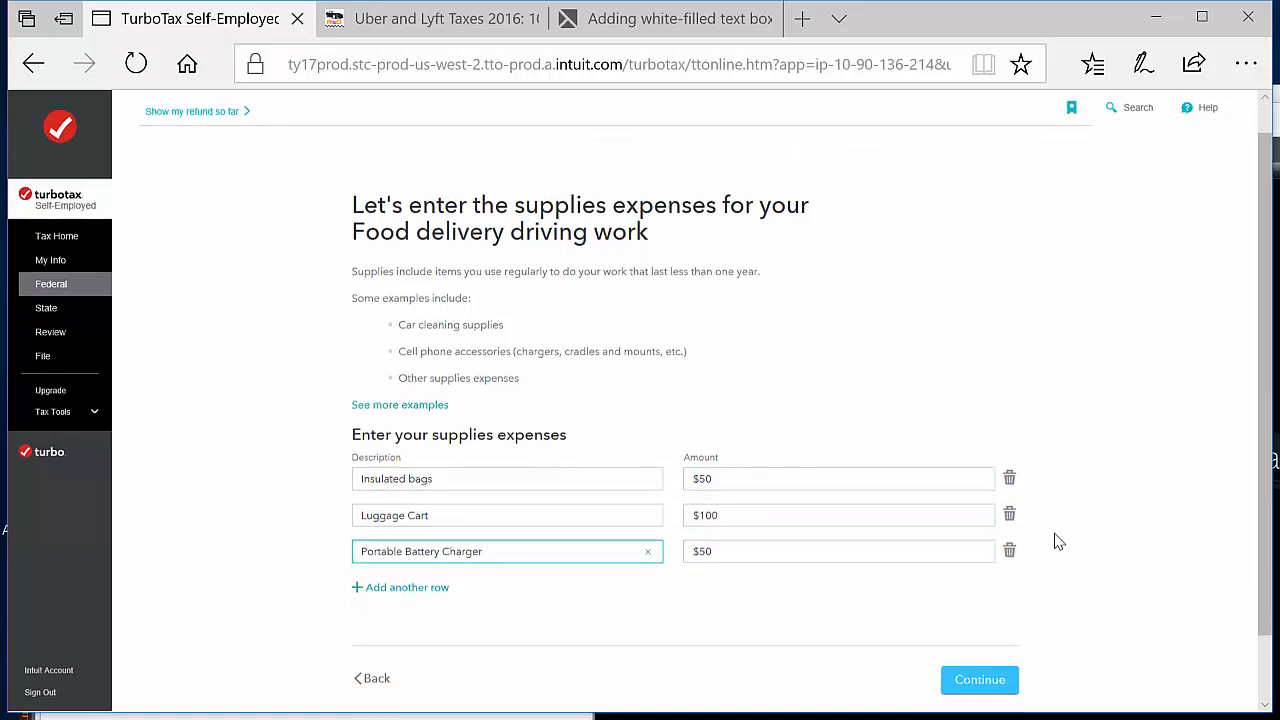
pyautogui.click(738, 540)
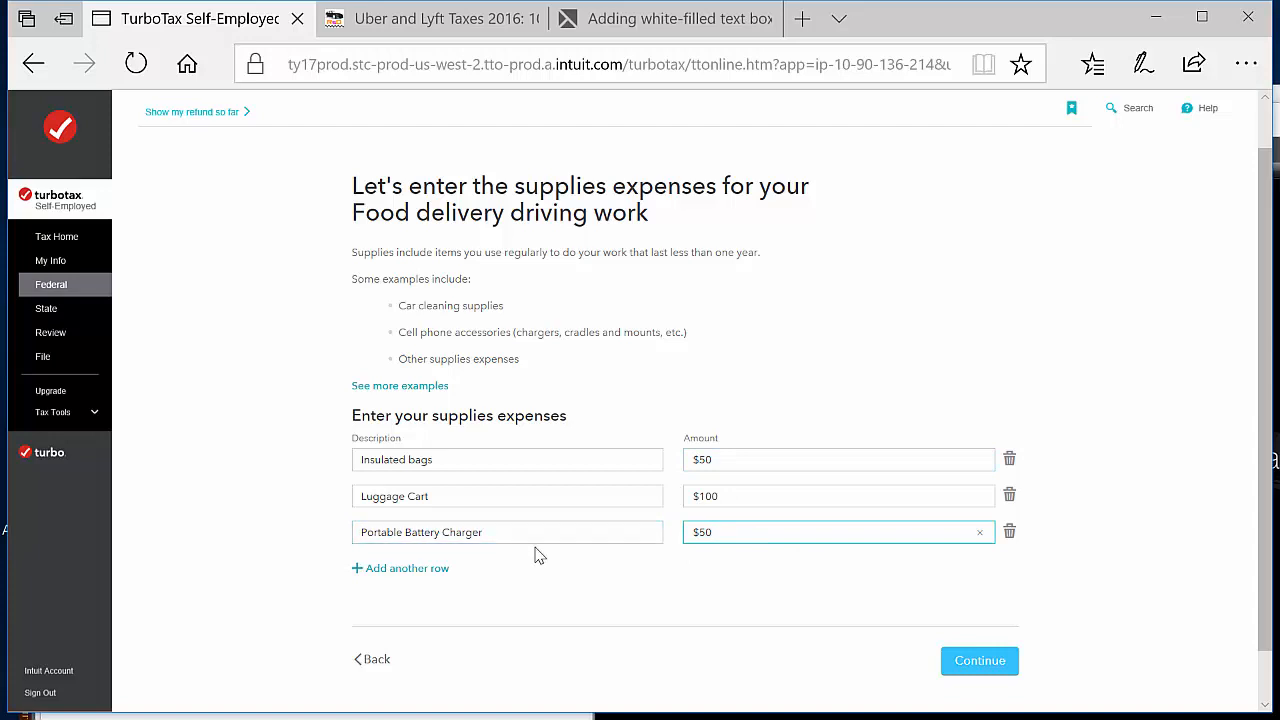
pyautogui.click(582, 533)
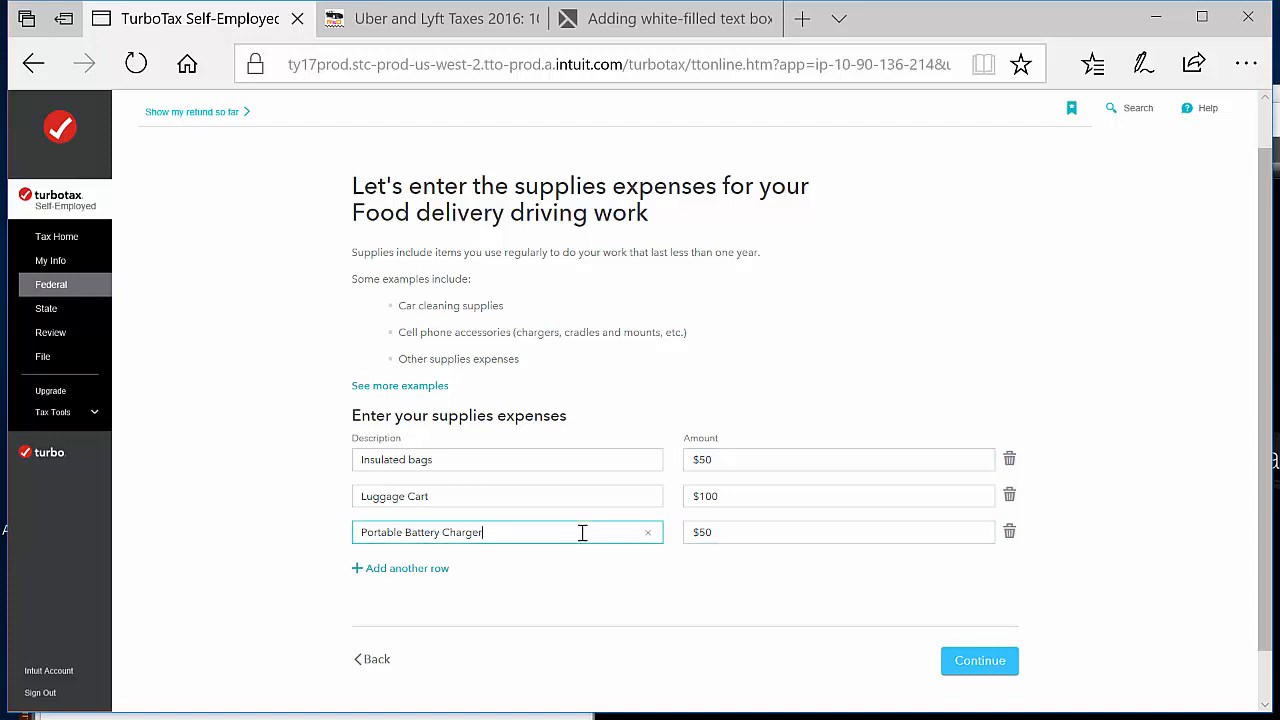
# Submit the supplies expenses, review the food delivery income and expense summary, and finish this line of work
pyautogui.click(1003, 663)
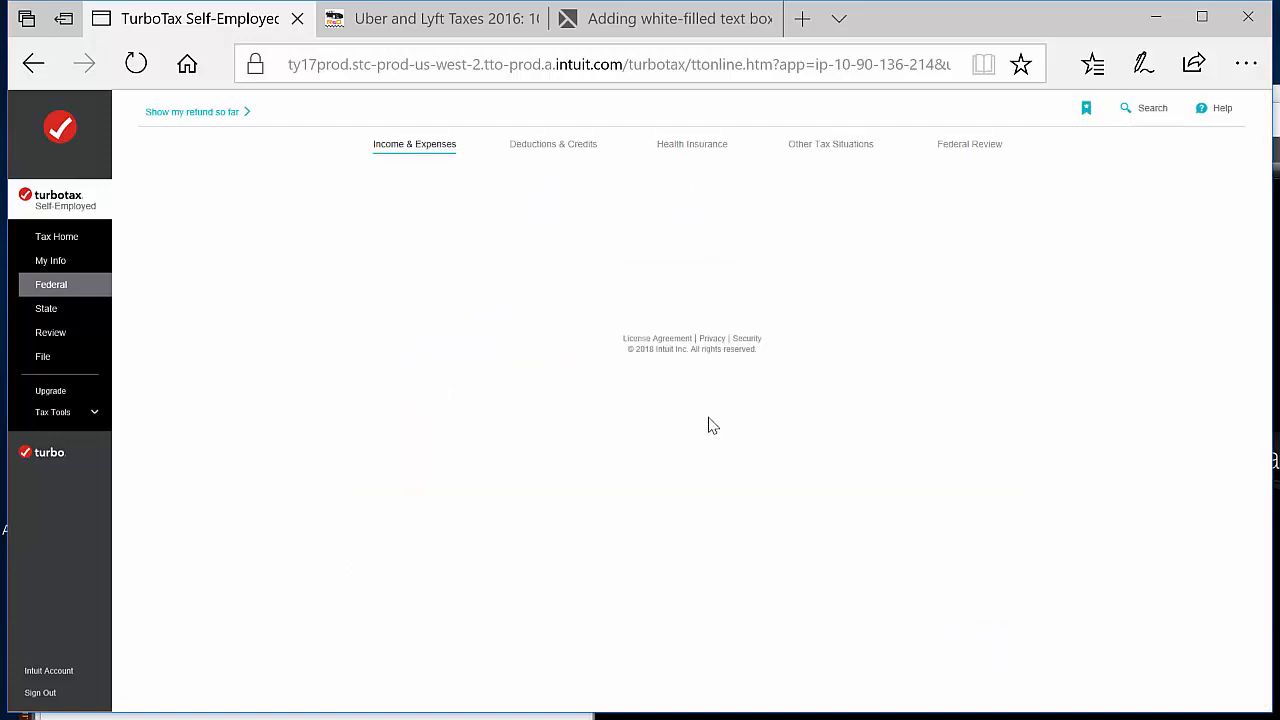
pyautogui.scroll(-3, 770, 506)
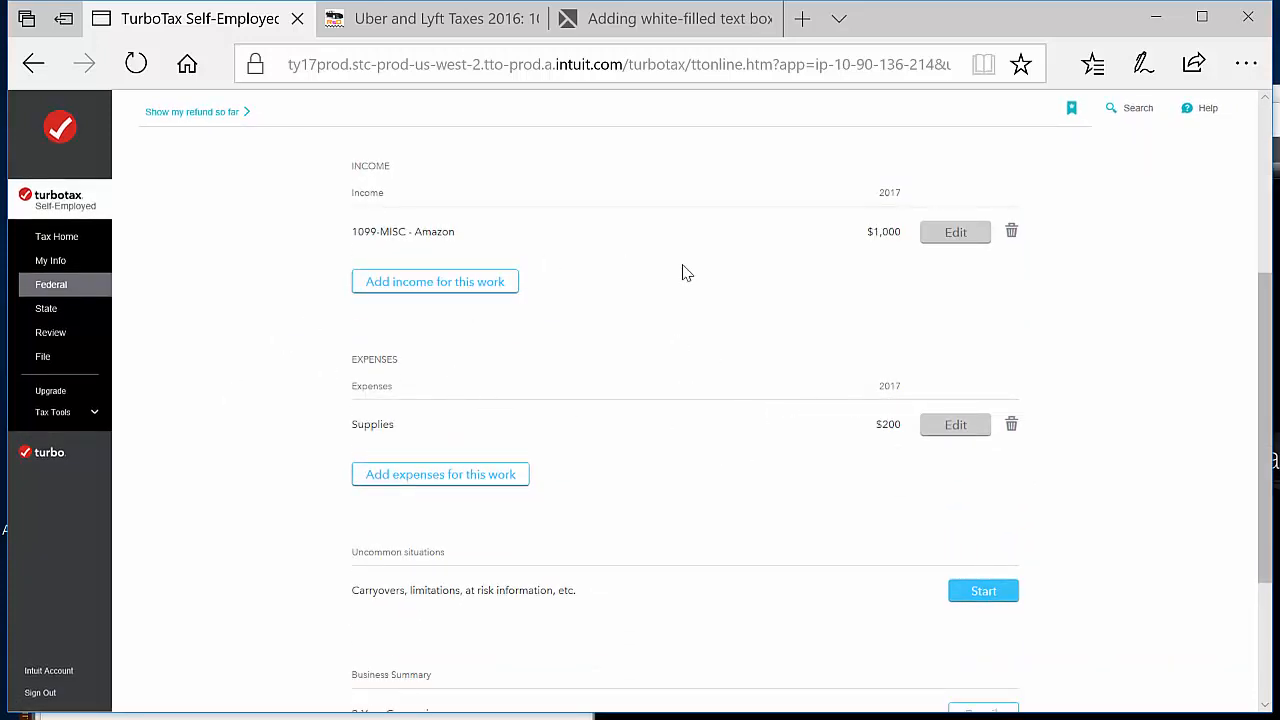
pyautogui.scroll(1, 683, 272)
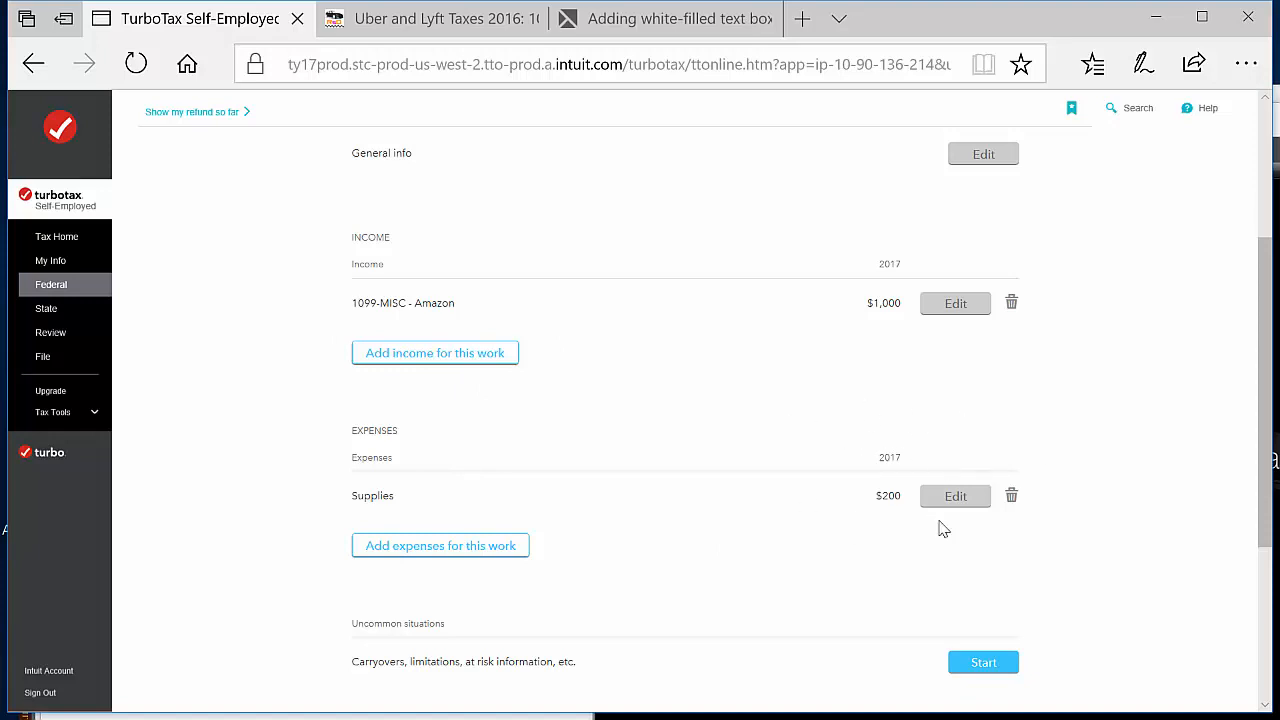
pyautogui.scroll(-1, 1066, 618)
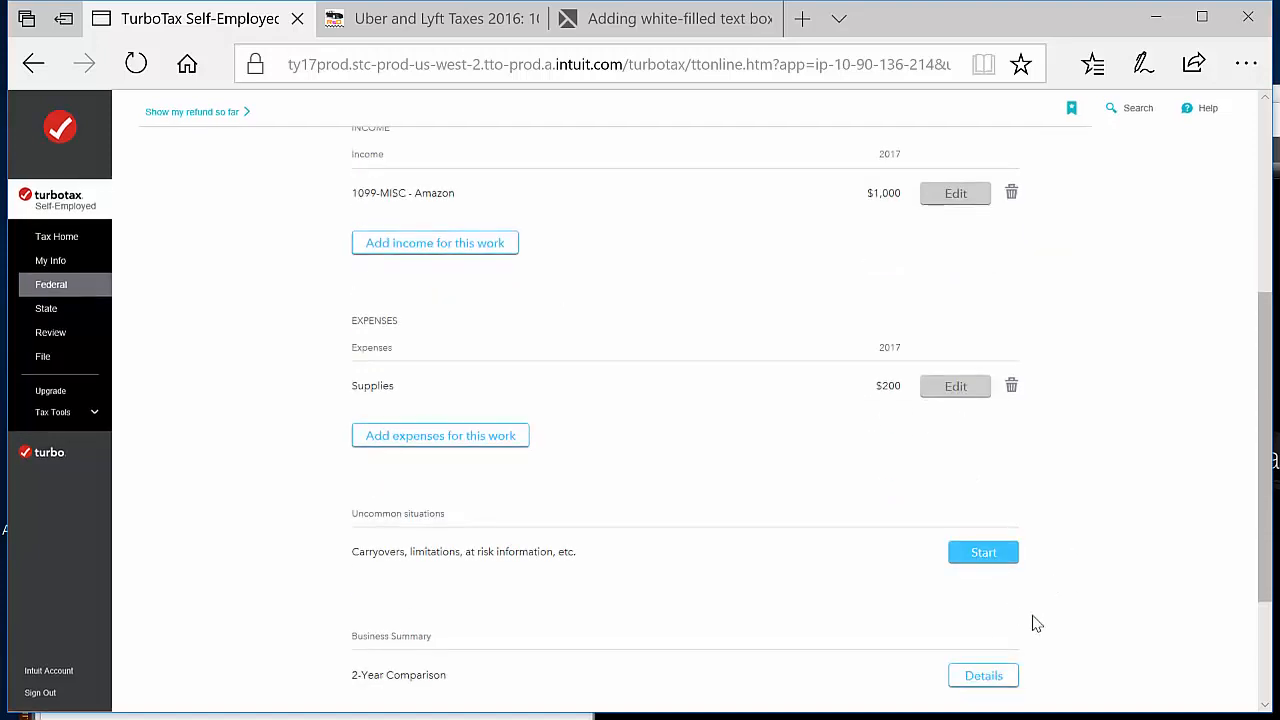
pyautogui.scroll(-2, 1128, 597)
pyautogui.click(994, 614)
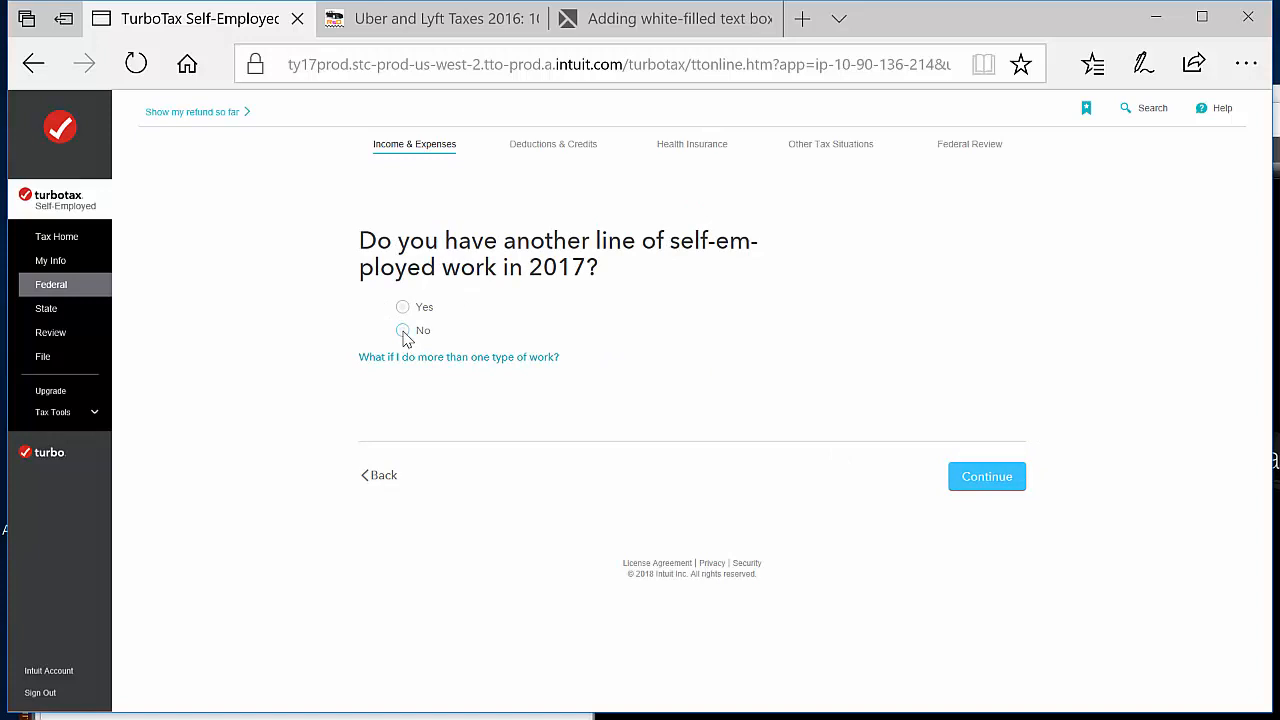
# Report no other line of self-employed work in 2017 and continue past the self-employment tax check
pyautogui.click(403, 333)
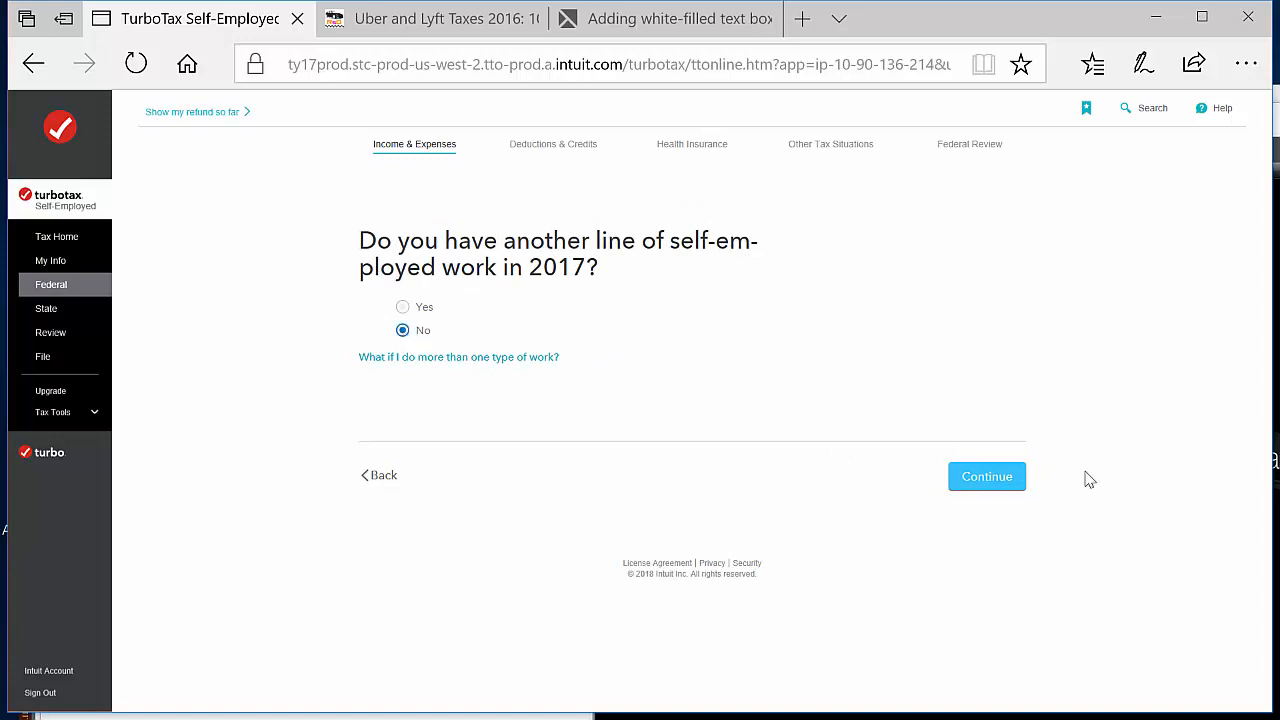
pyautogui.click(982, 477)
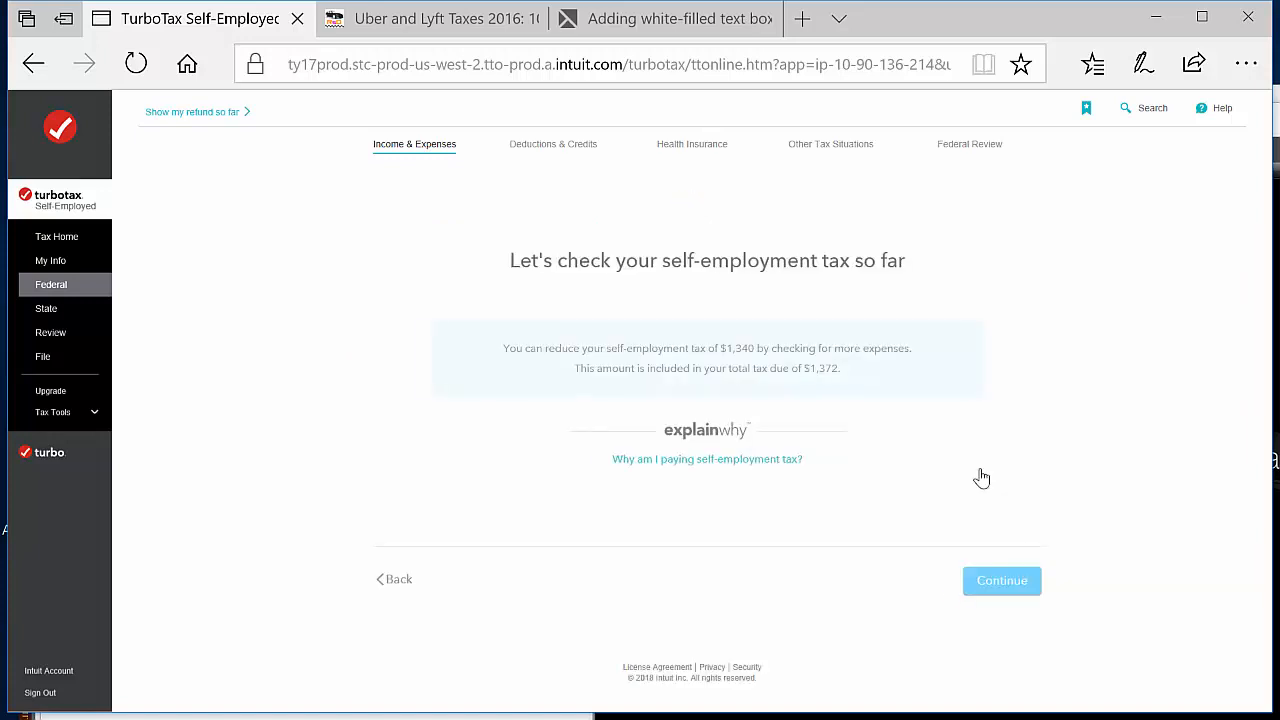
pyautogui.click(988, 590)
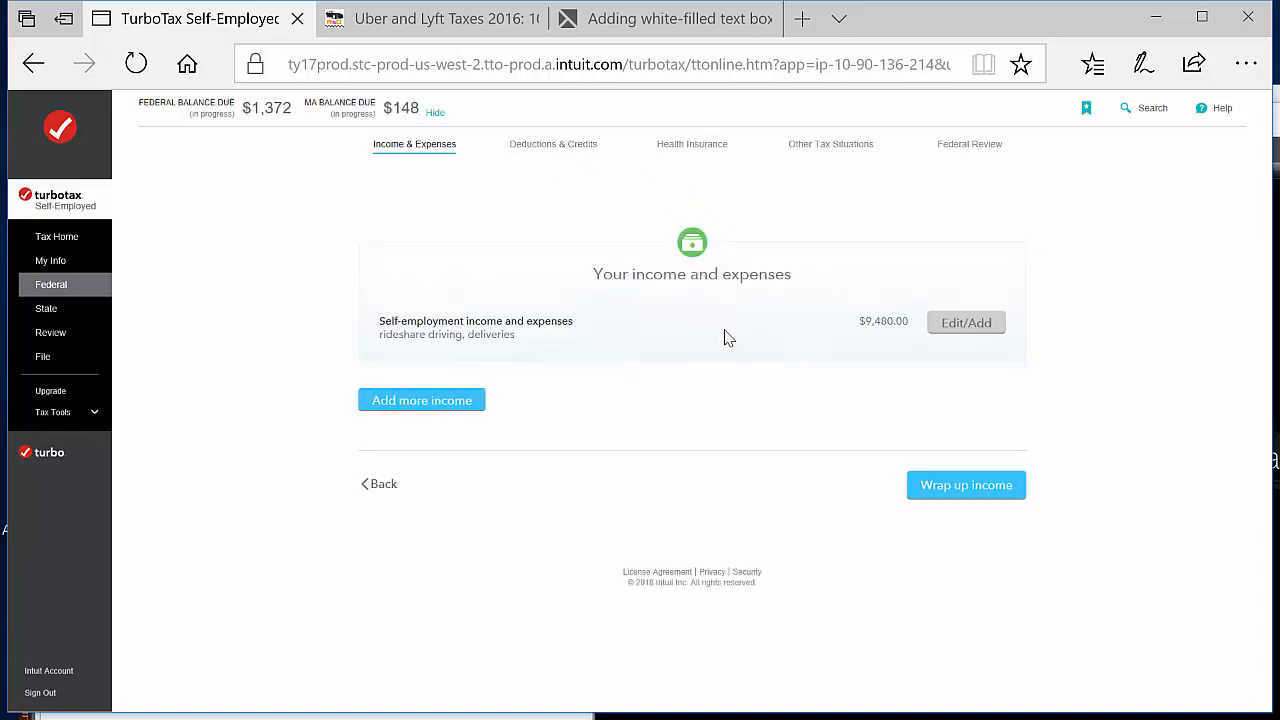
# Wrap up the income section and answer No to owning or controlling a foreign bank account, trust or financial asset
pyautogui.click(994, 500)
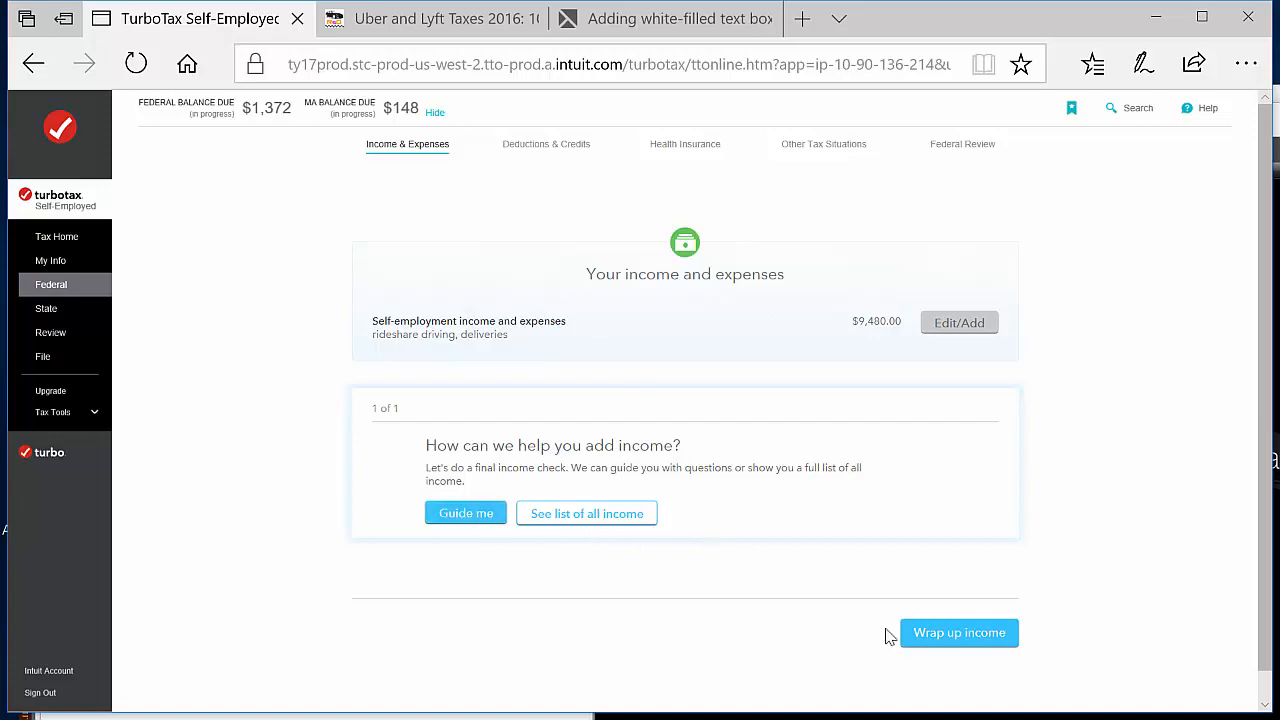
pyautogui.click(968, 640)
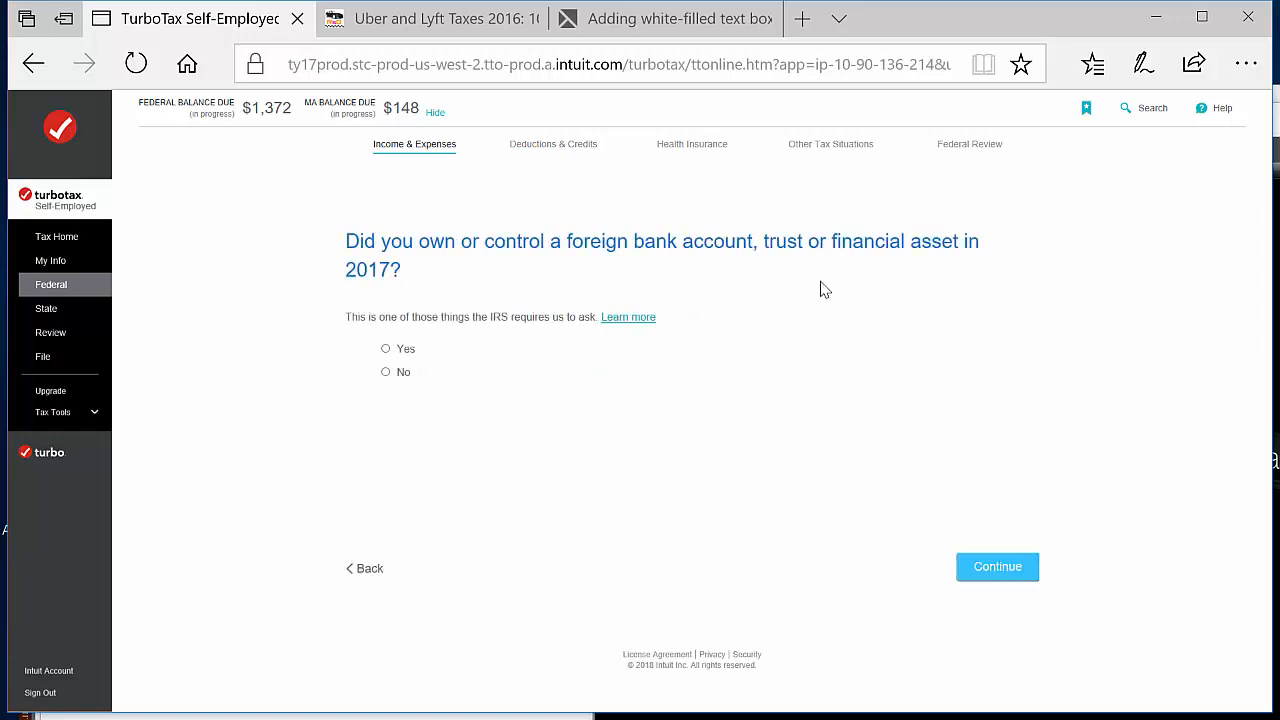
pyautogui.click(386, 373)
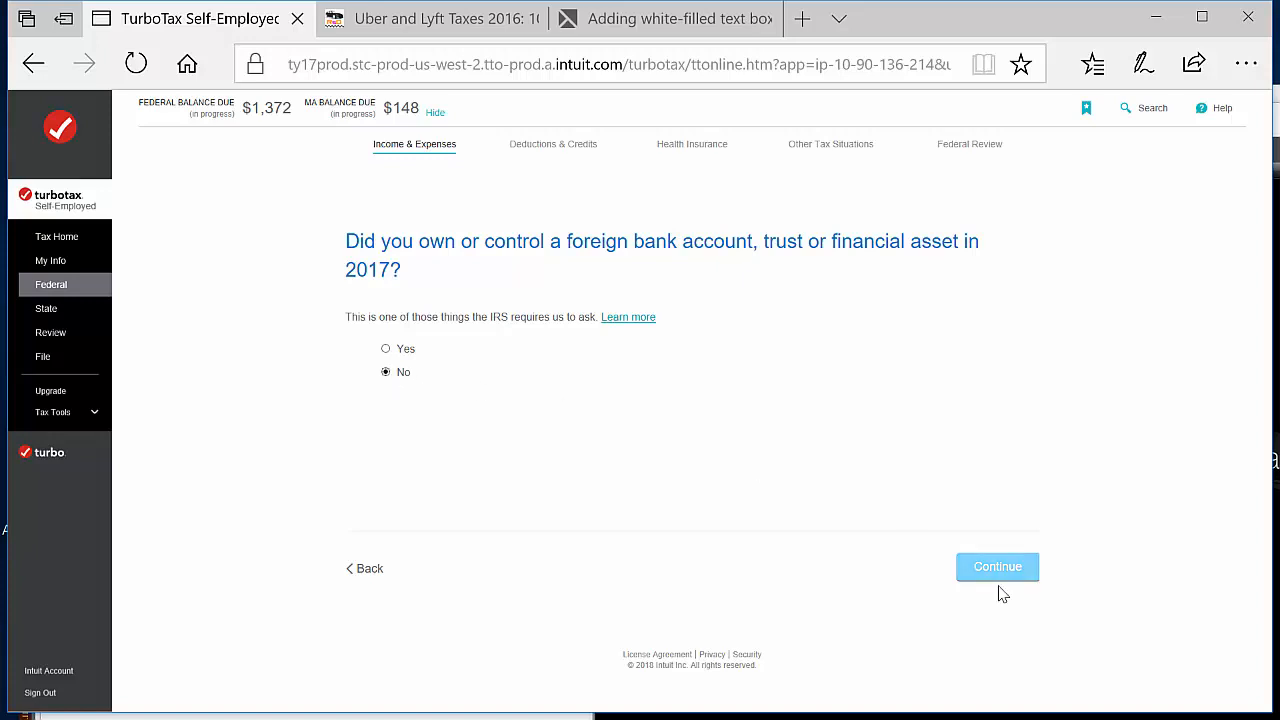
pyautogui.click(1036, 578)
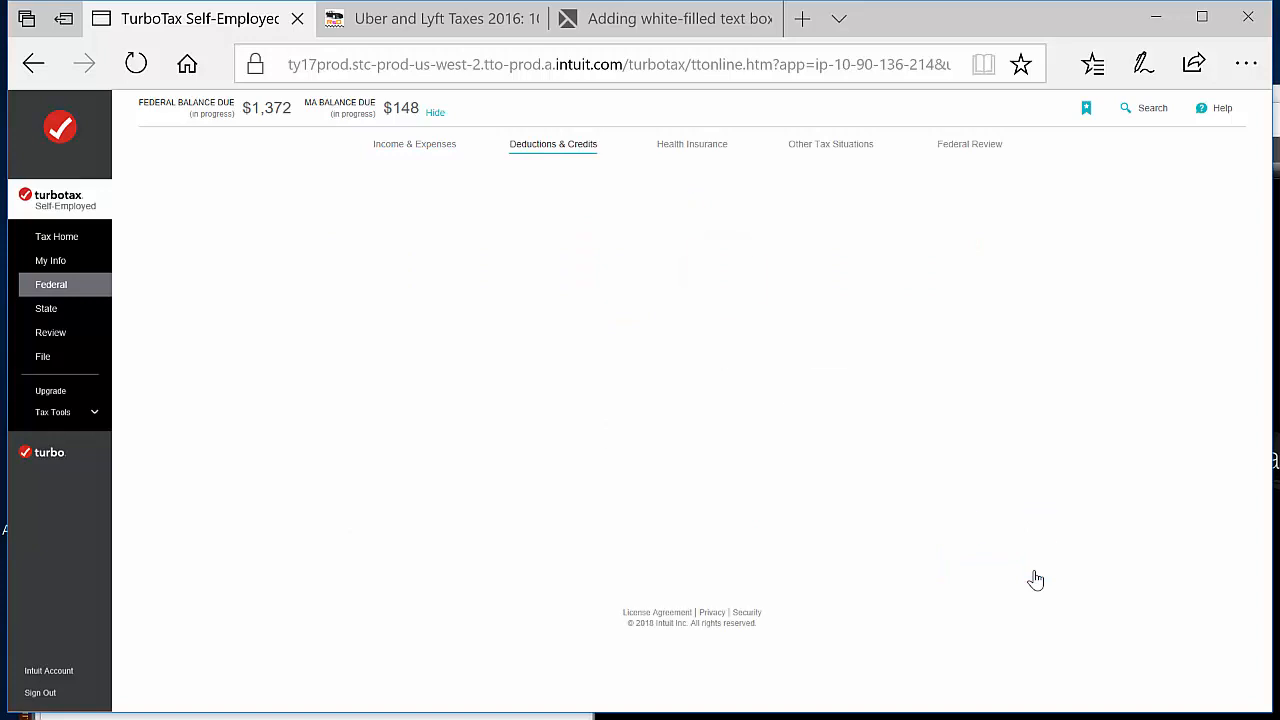
# Choose the Car Registration Fee Deduction as a tax break and report that registration fees were paid in 2017
pyautogui.click(1015, 533)
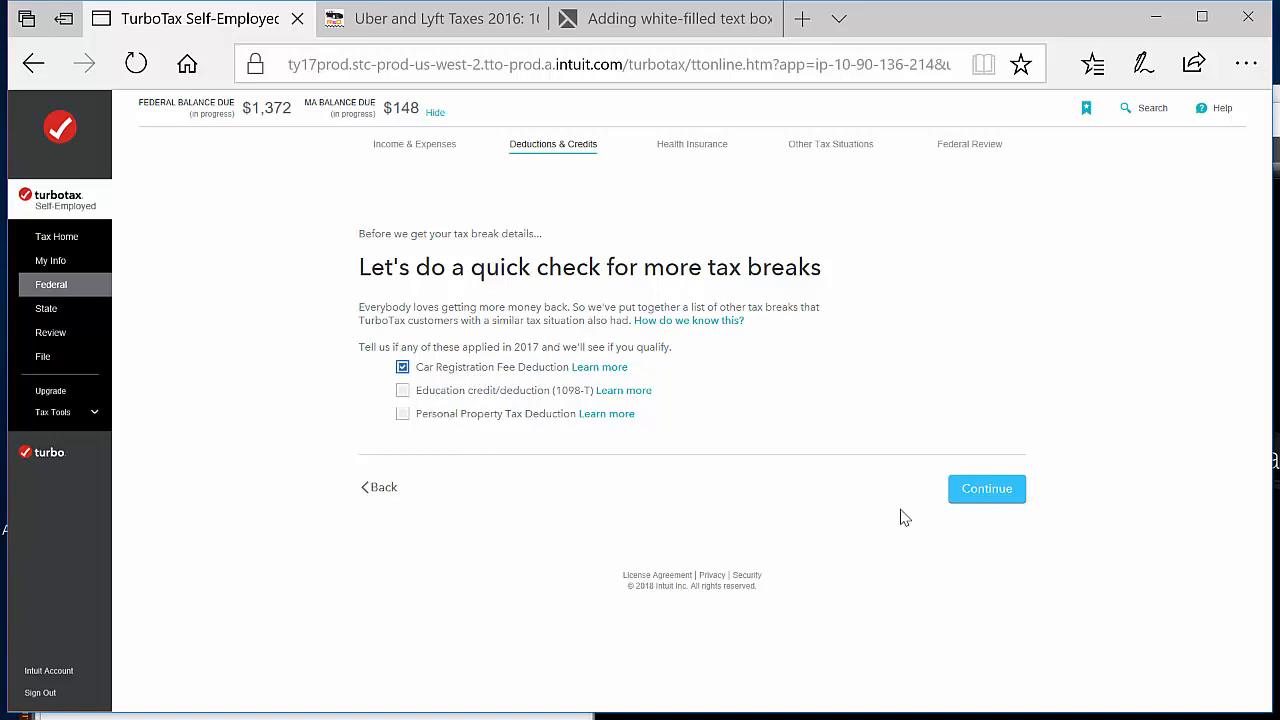
pyautogui.click(982, 490)
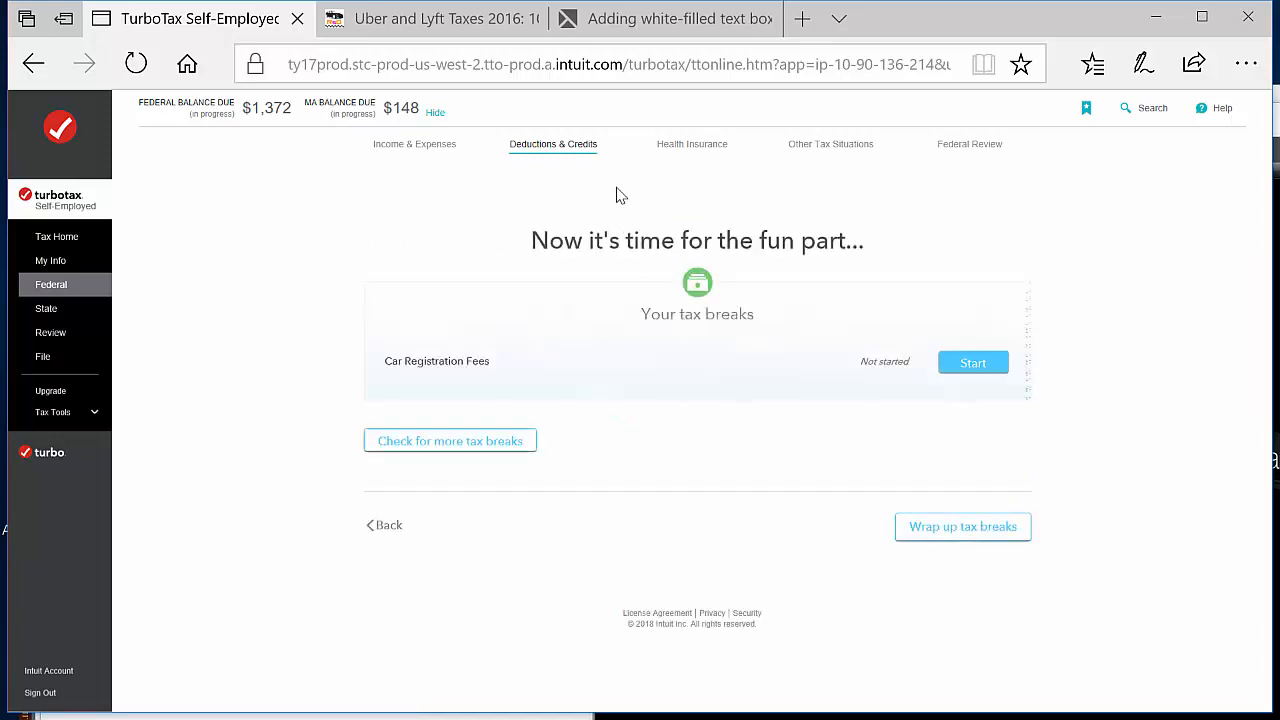
pyautogui.click(947, 372)
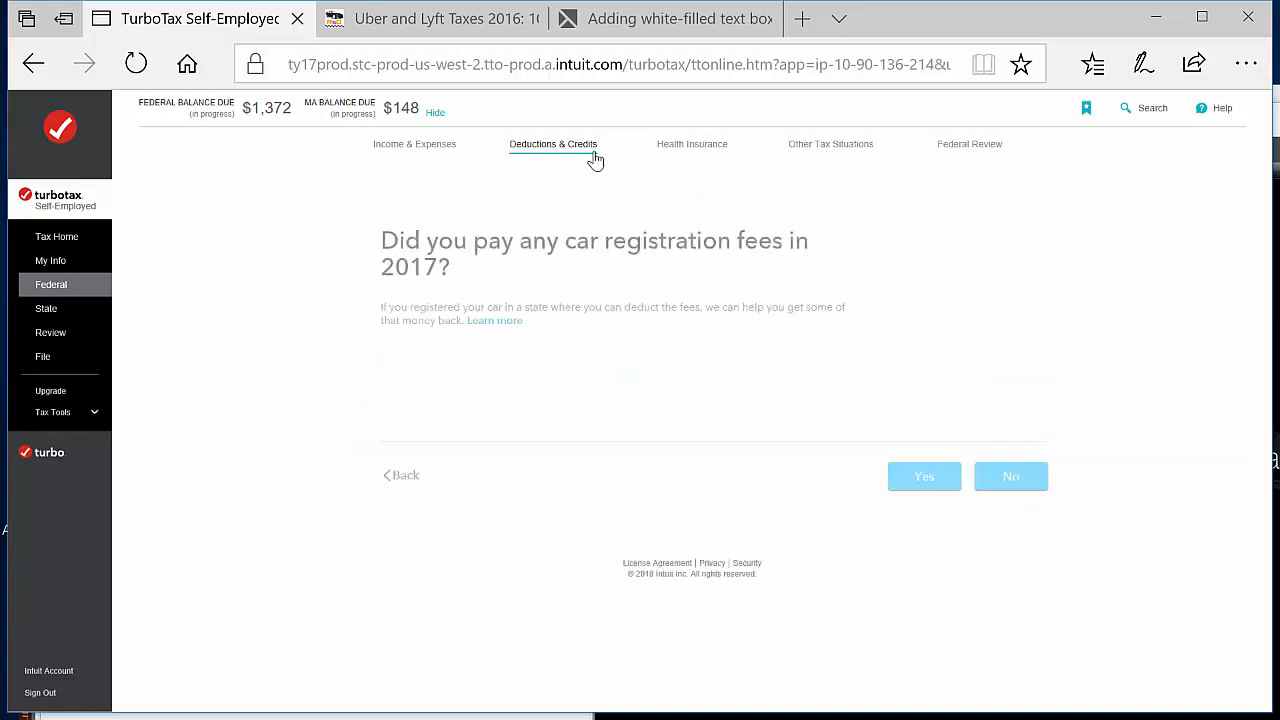
pyautogui.click(914, 480)
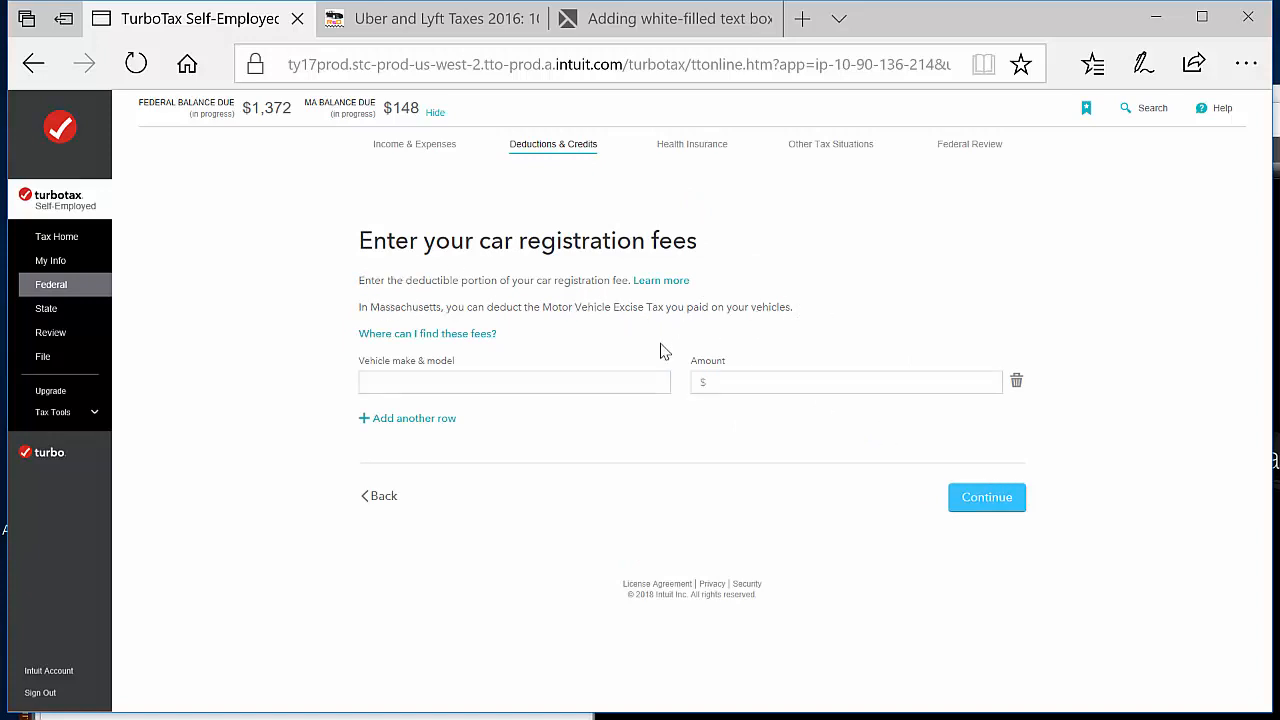
# Enter Excise Tax with an amount of $150 as the car registration fee and complete the deduction
pyautogui.click(507, 382)
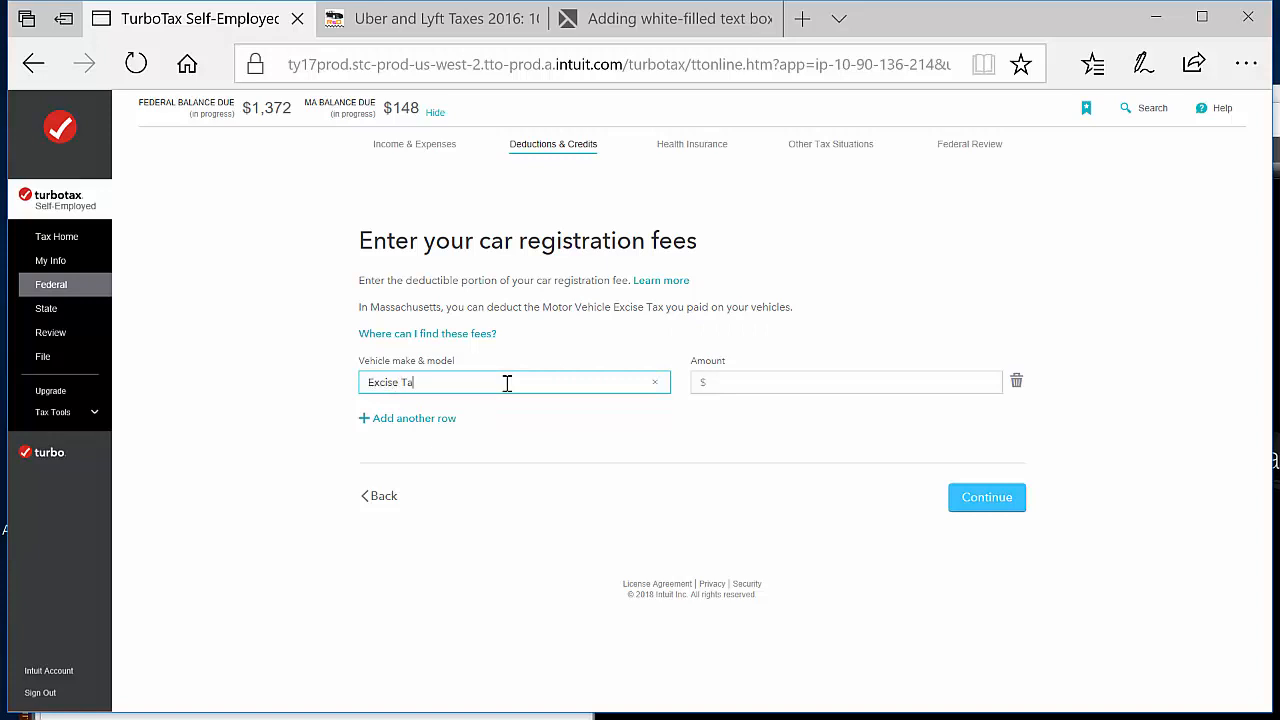
pyautogui.click(731, 390)
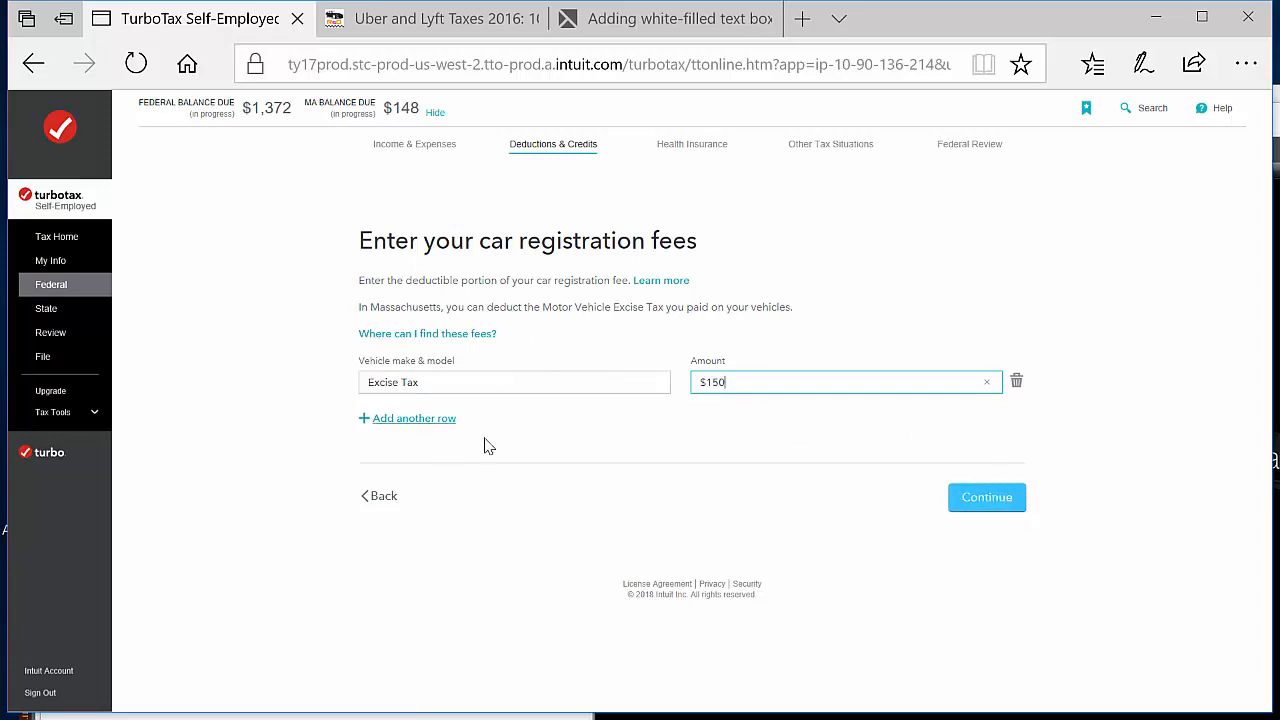
pyautogui.click(1015, 500)
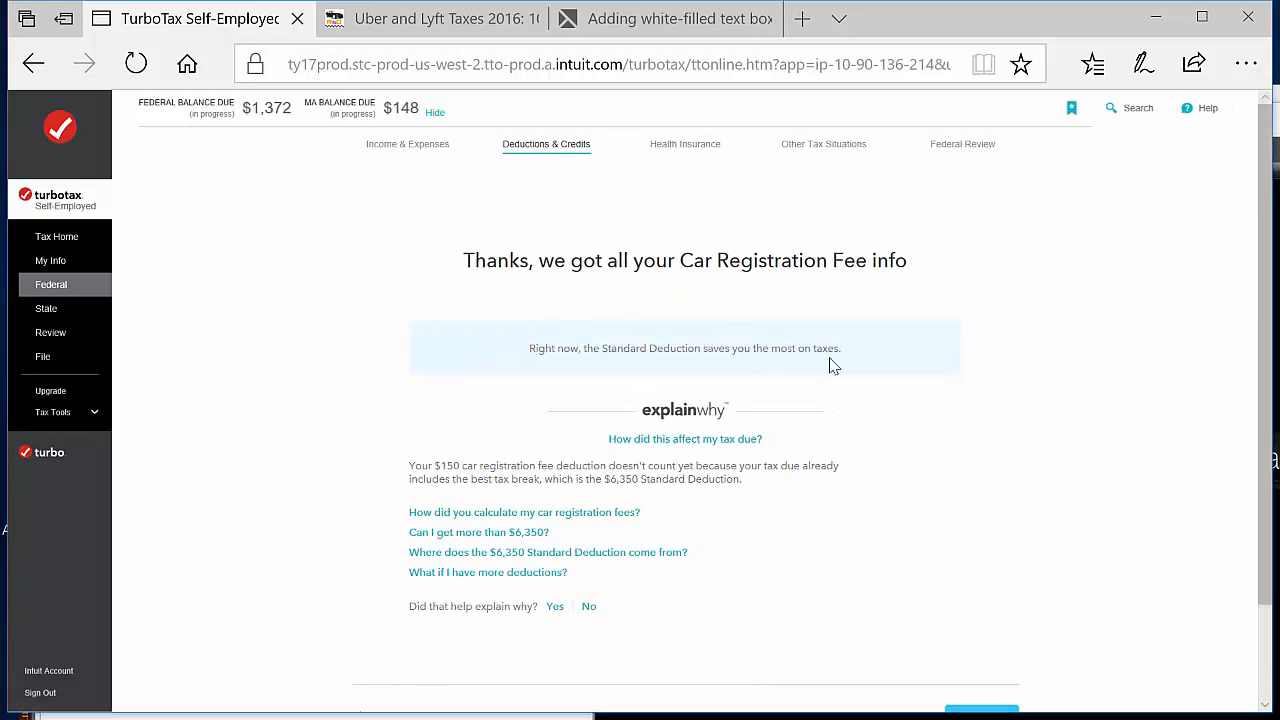
pyautogui.scroll(-1, 928, 487)
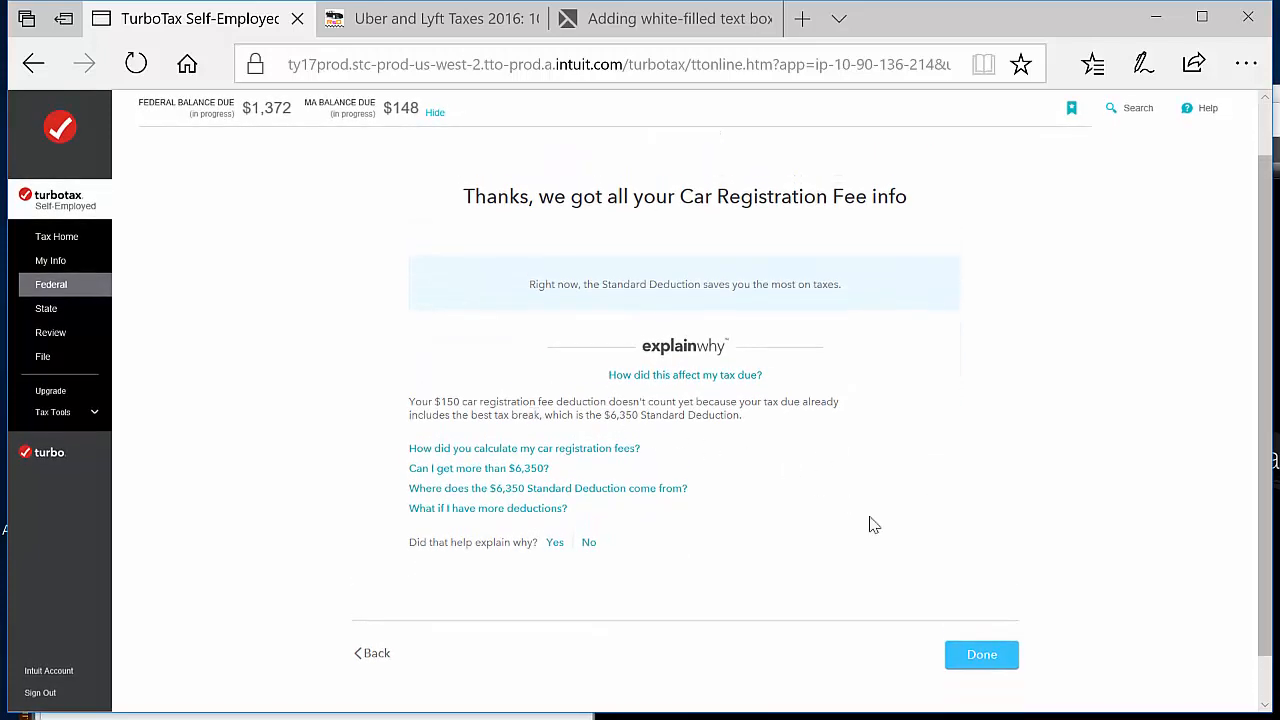
pyautogui.scroll(-1, 871, 523)
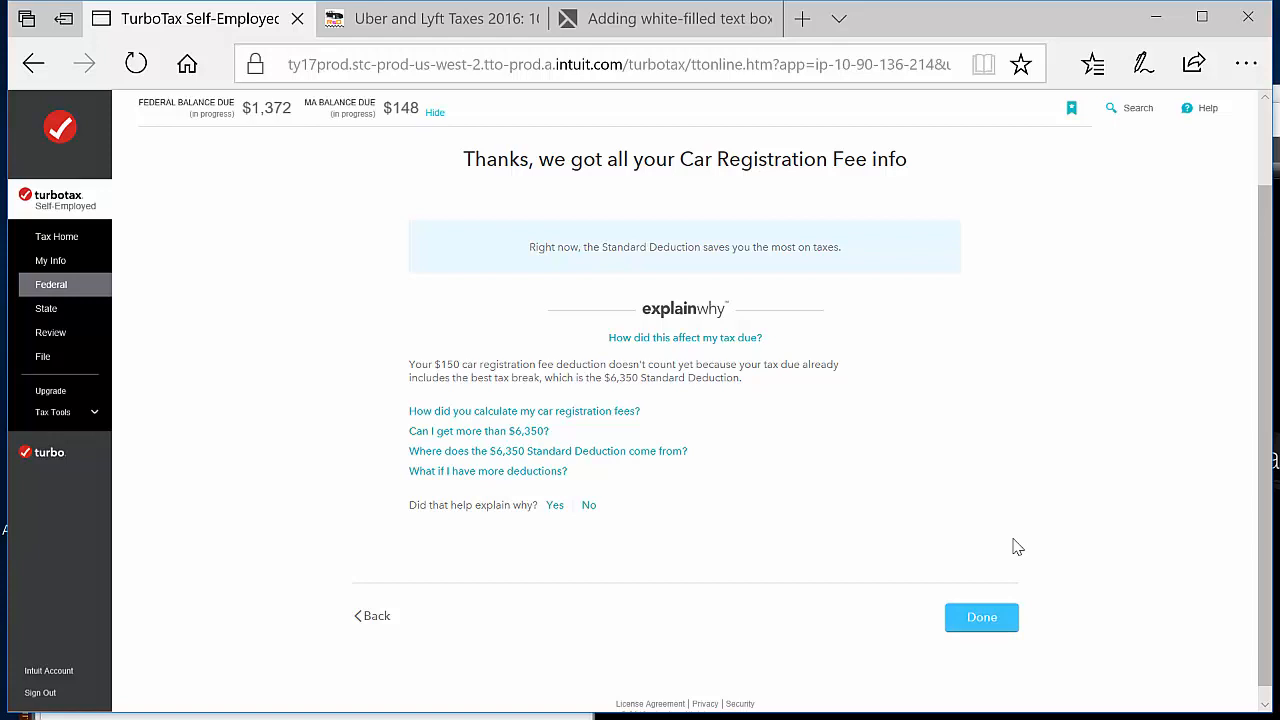
pyautogui.click(995, 616)
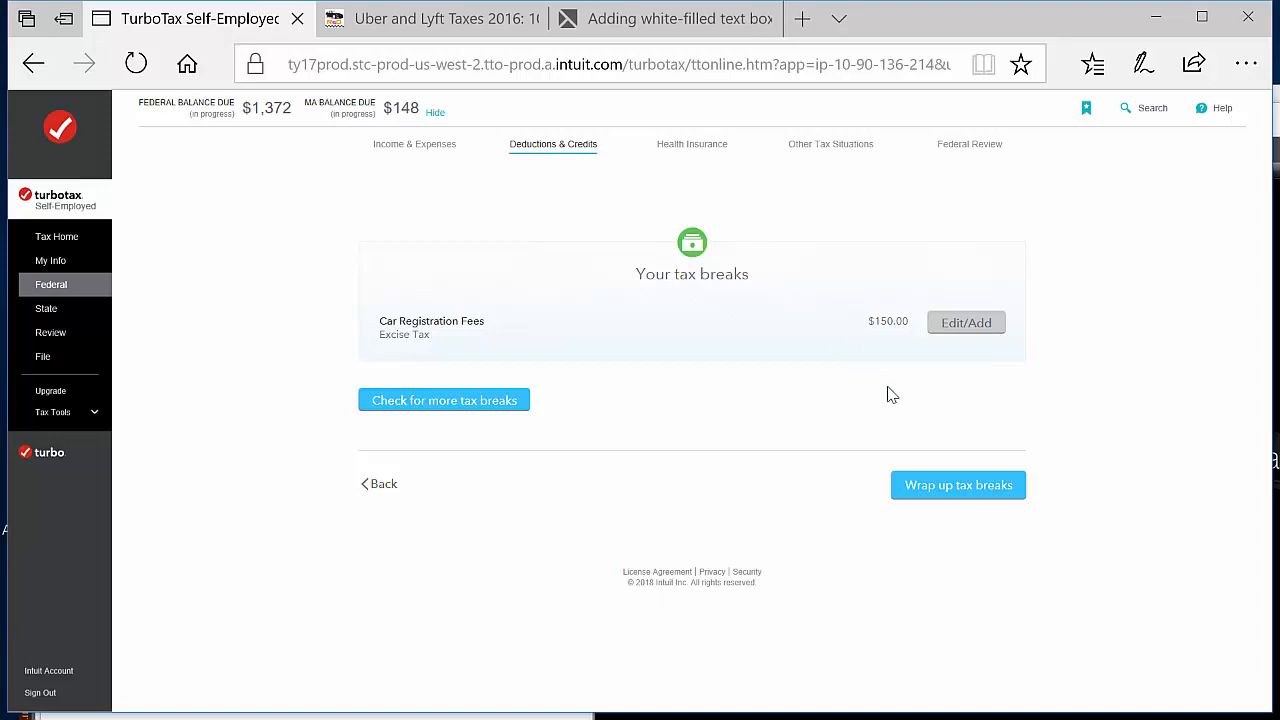
# Wrap up the tax breaks without checking for more and decline the MAX Defend & Restore benefits
pyautogui.click(980, 500)
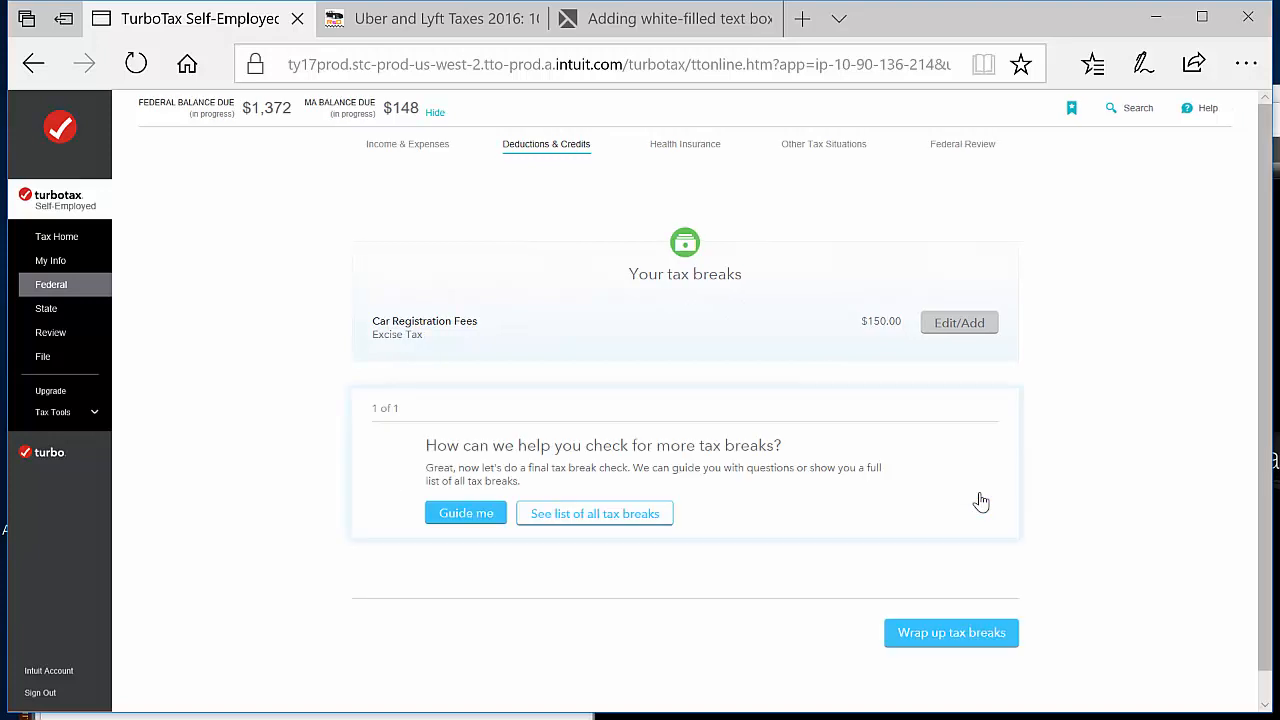
pyautogui.click(975, 634)
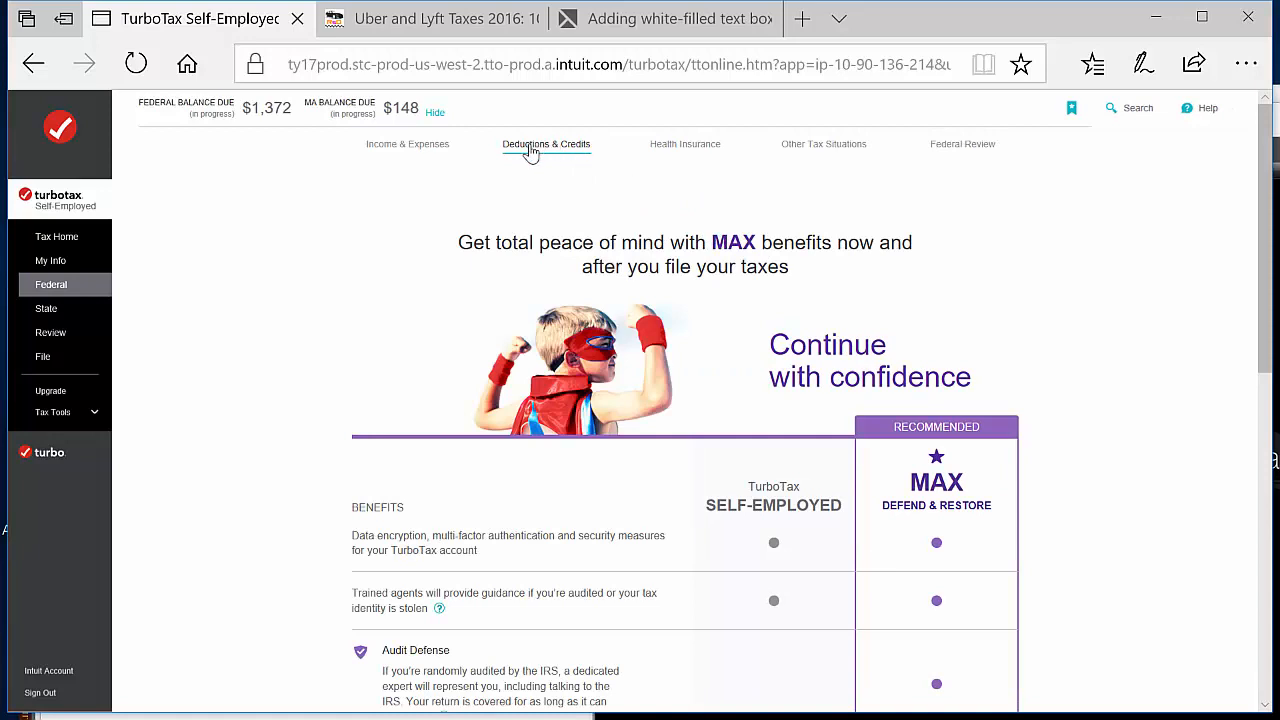
pyautogui.scroll(-1, 1078, 348)
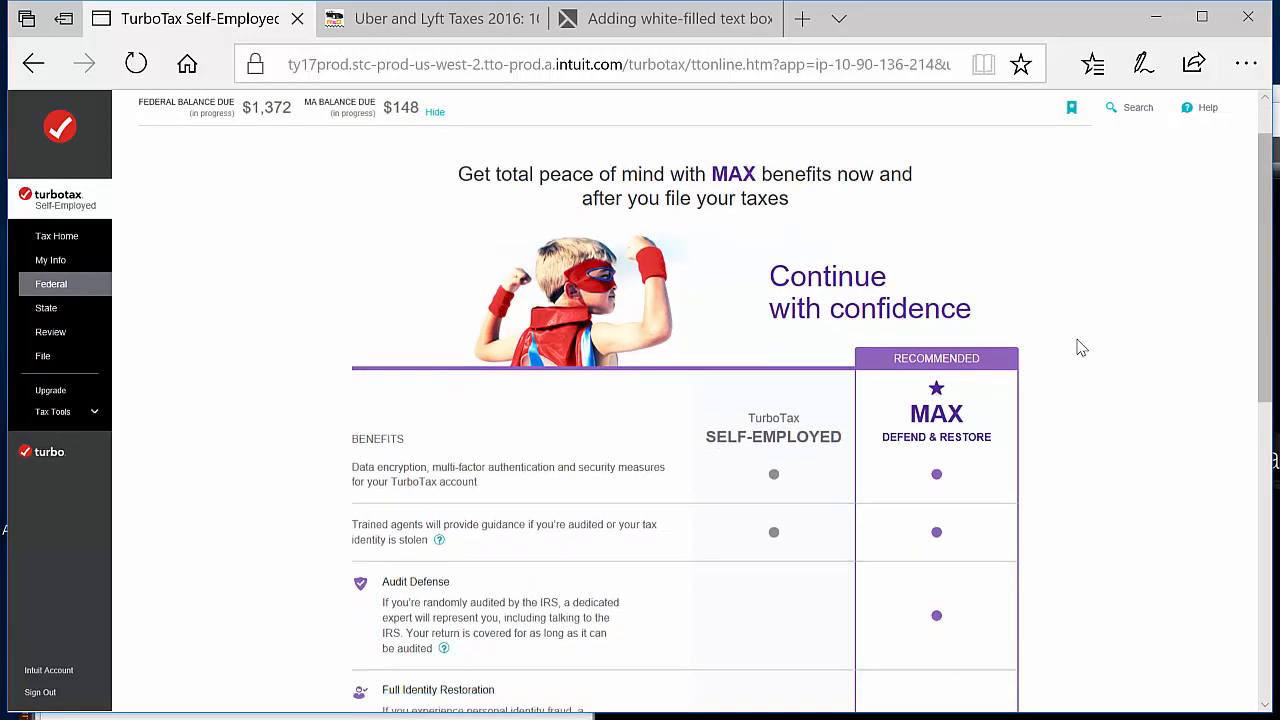
pyautogui.scroll(1, 1126, 283)
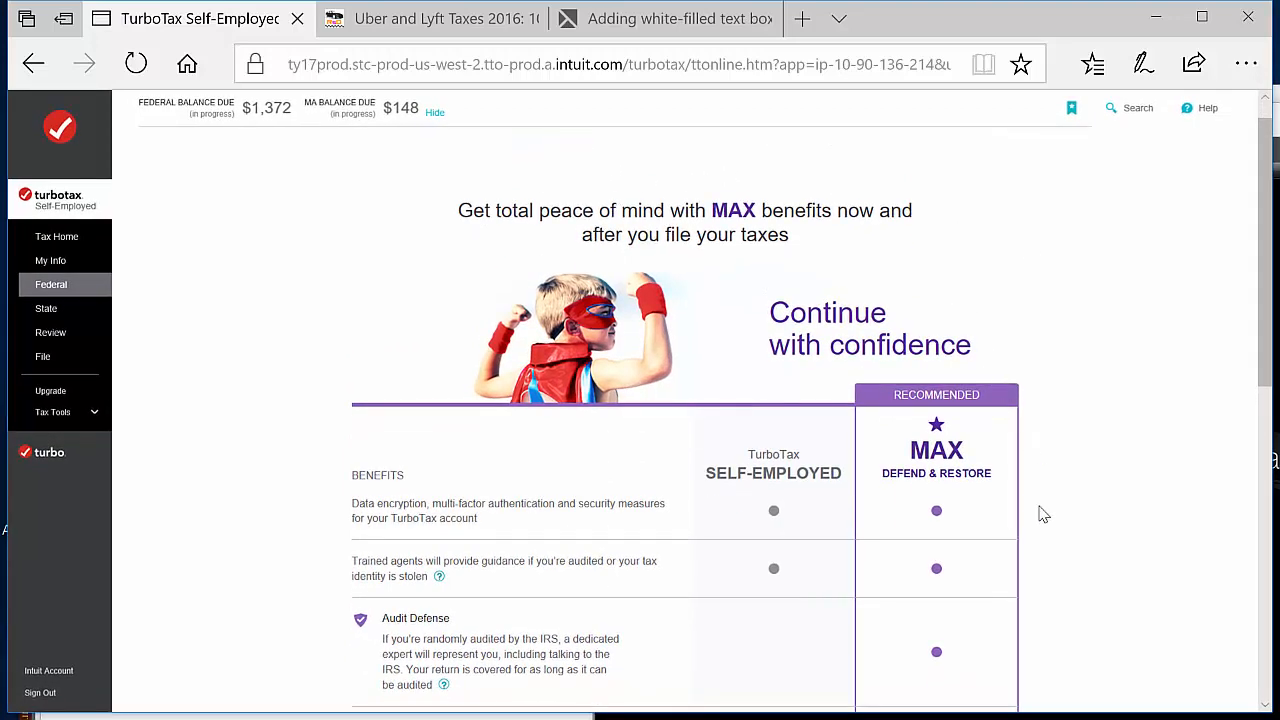
pyautogui.scroll(-5, 1038, 514)
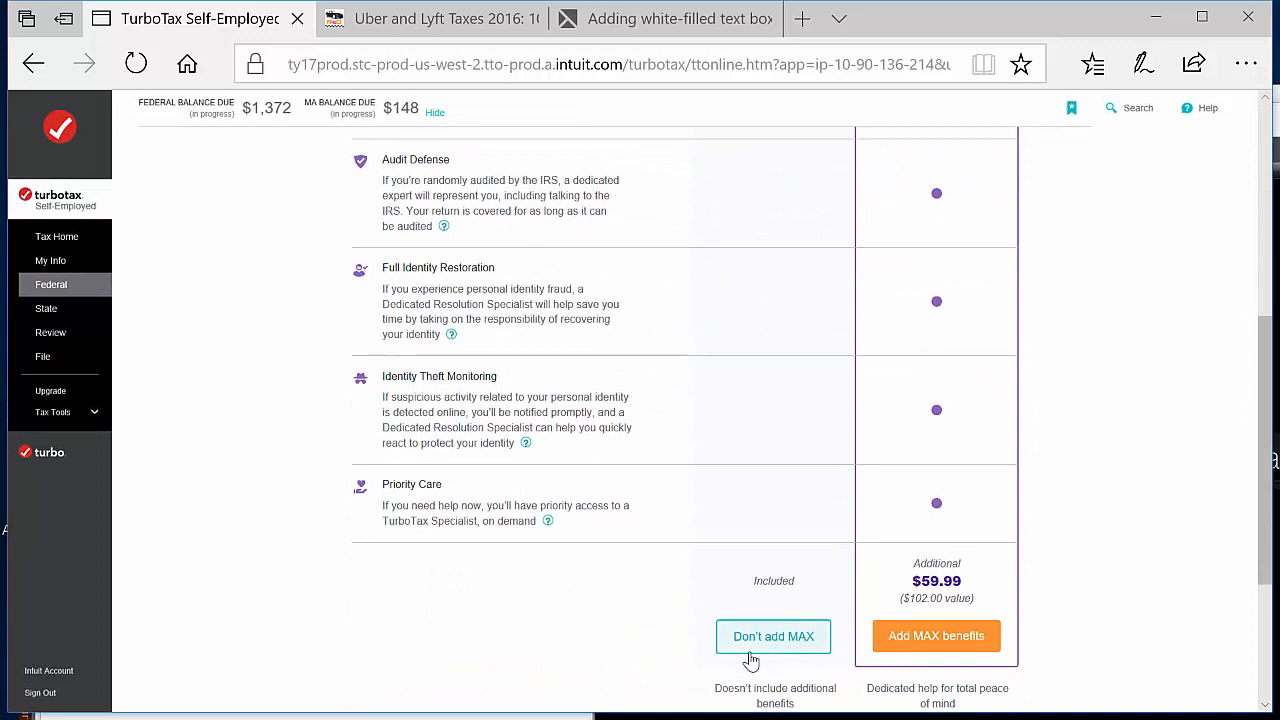
pyautogui.click(750, 660)
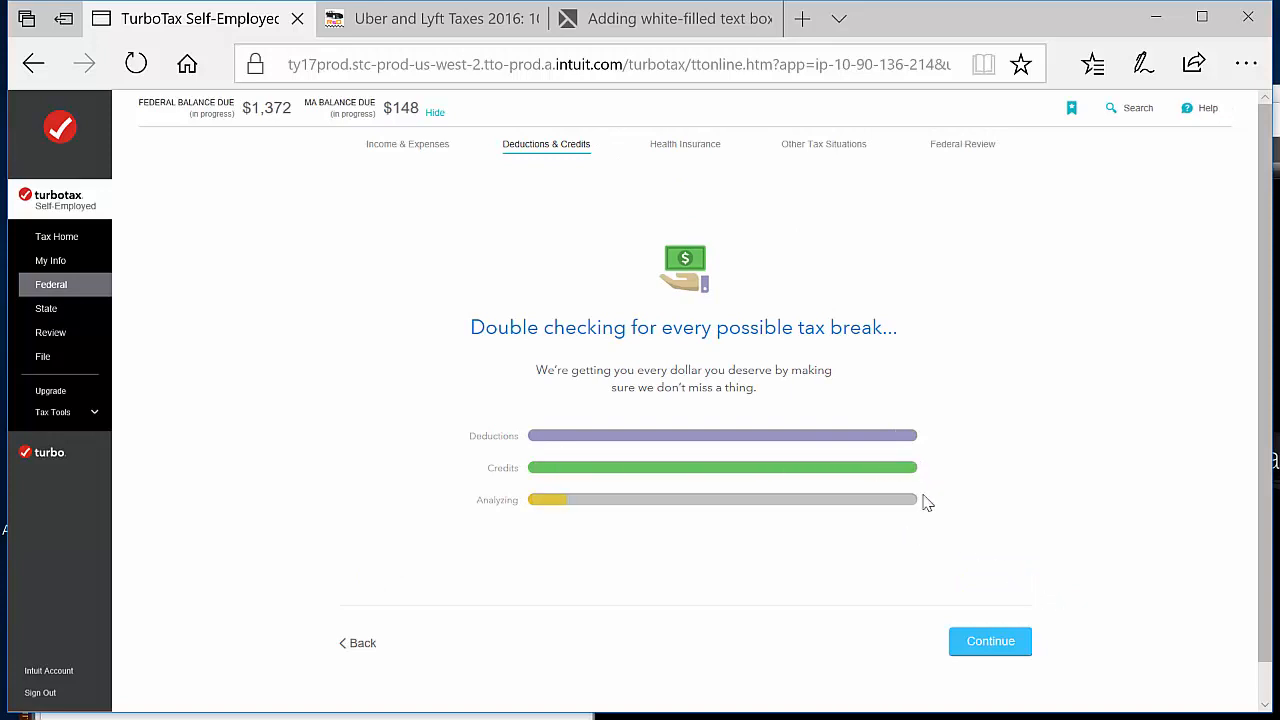
# Finish the deductions check with no 2008 homebuyer credit, no IRA check this year and the federal standard deduction
pyautogui.click(988, 643)
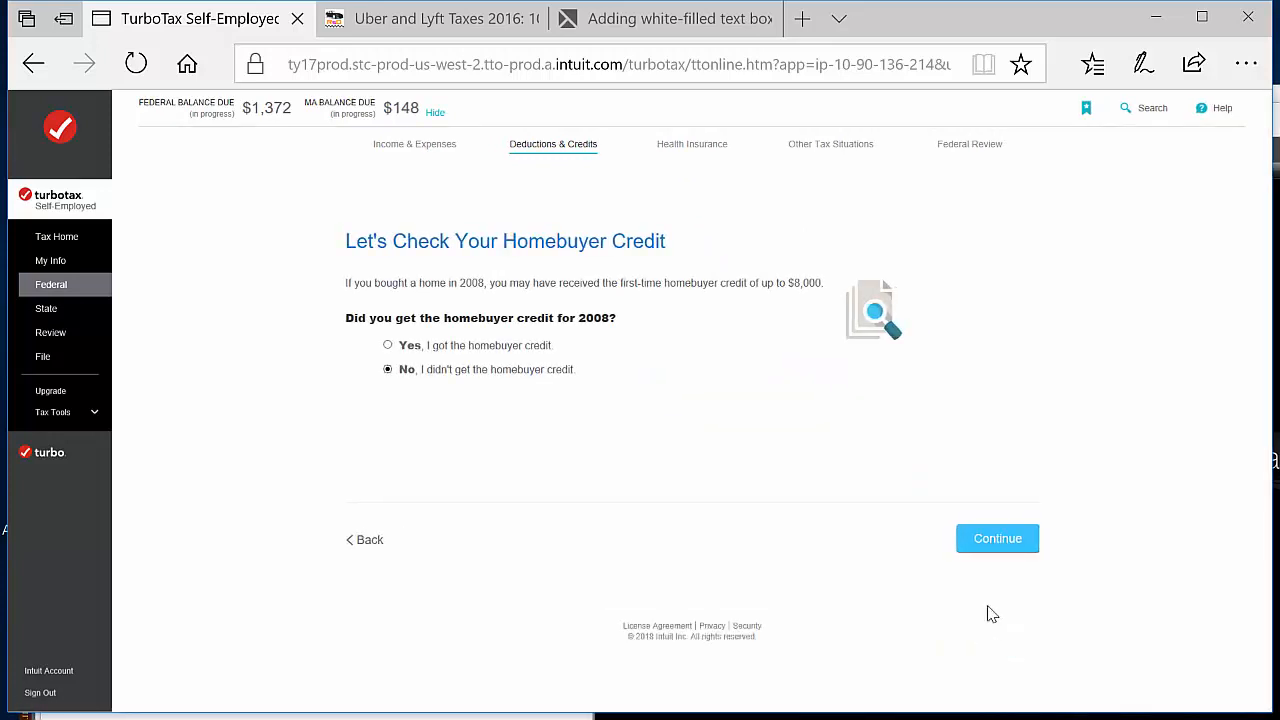
pyautogui.click(1022, 538)
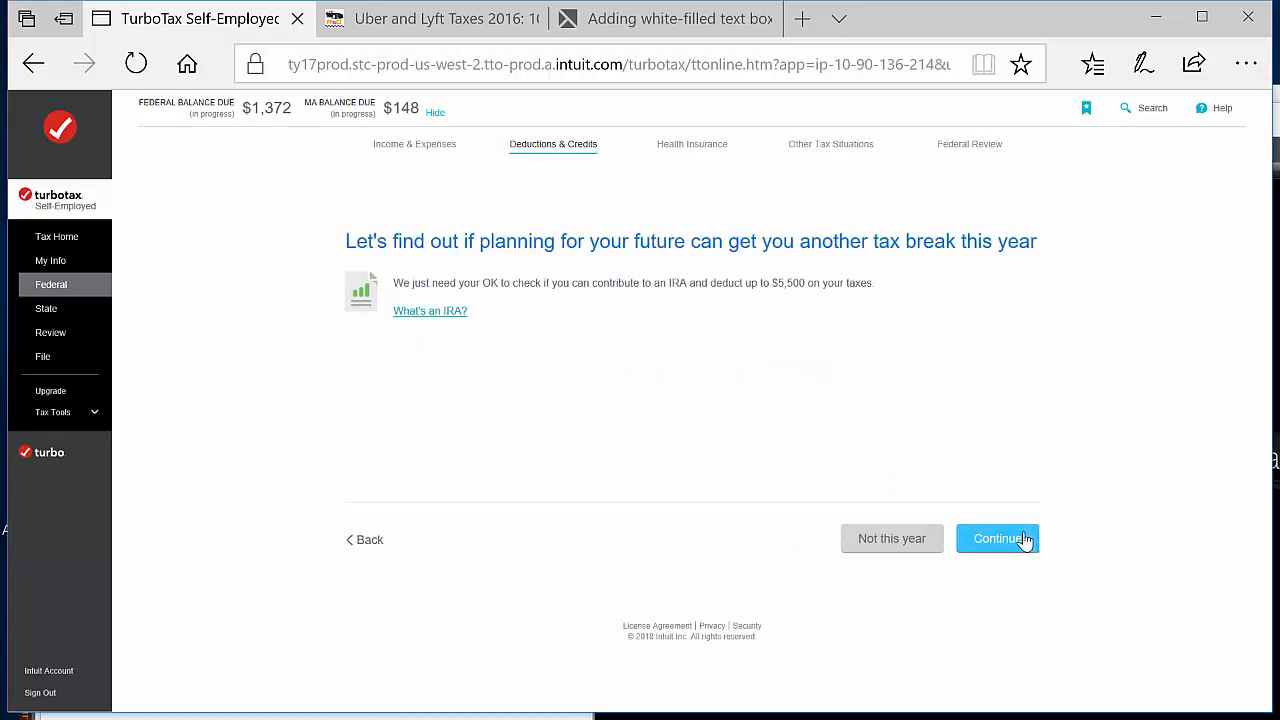
pyautogui.click(859, 537)
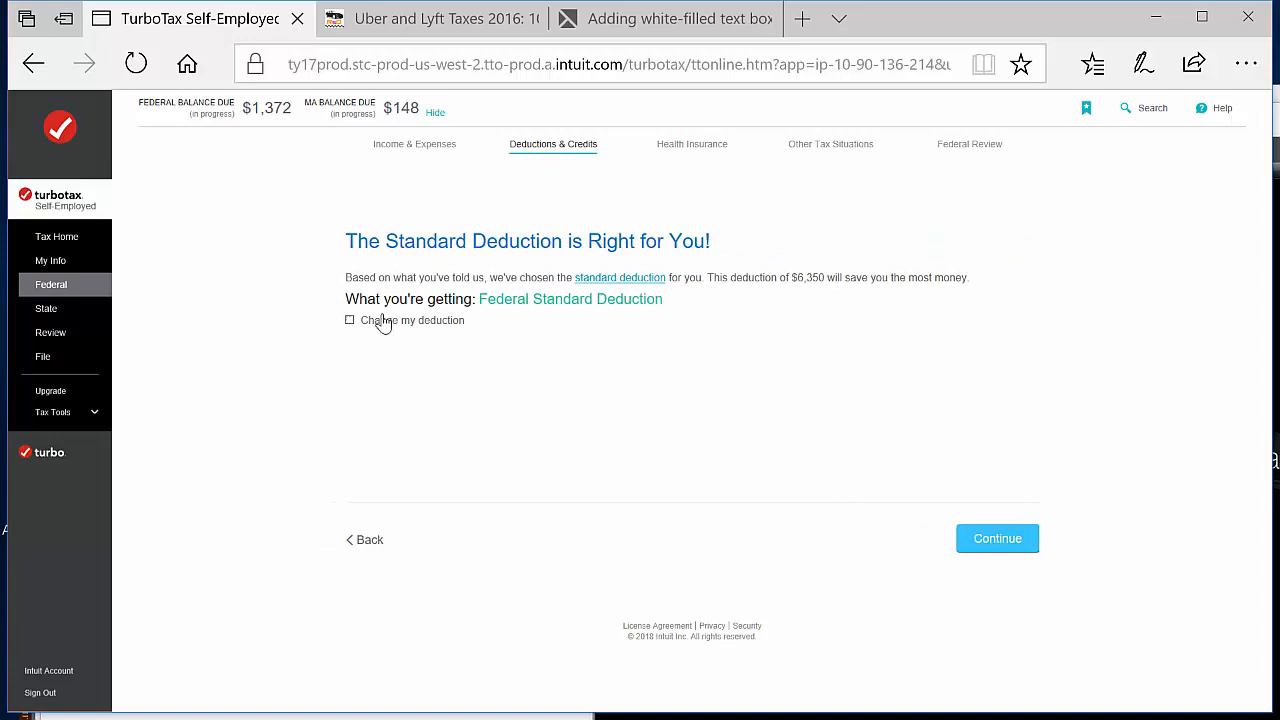
pyautogui.click(987, 539)
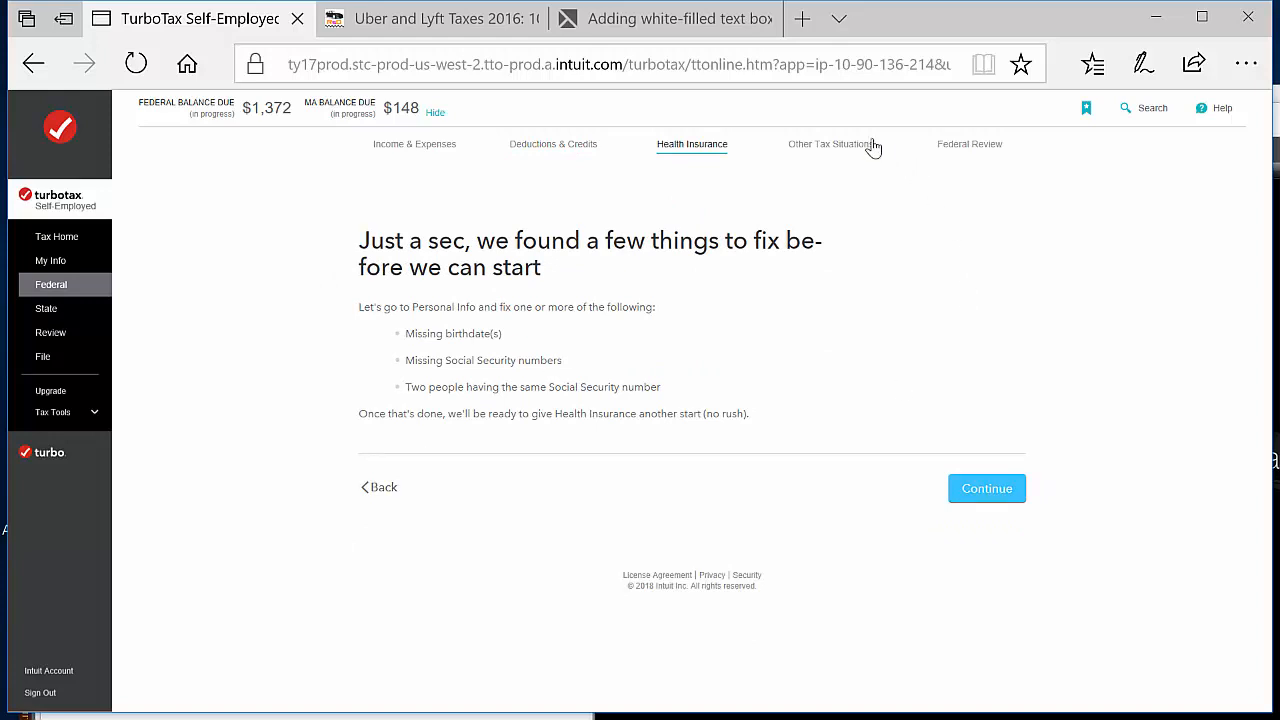
# Go to Other Tax Situations and look over the list of uncommon tax situations
pyautogui.click(813, 157)
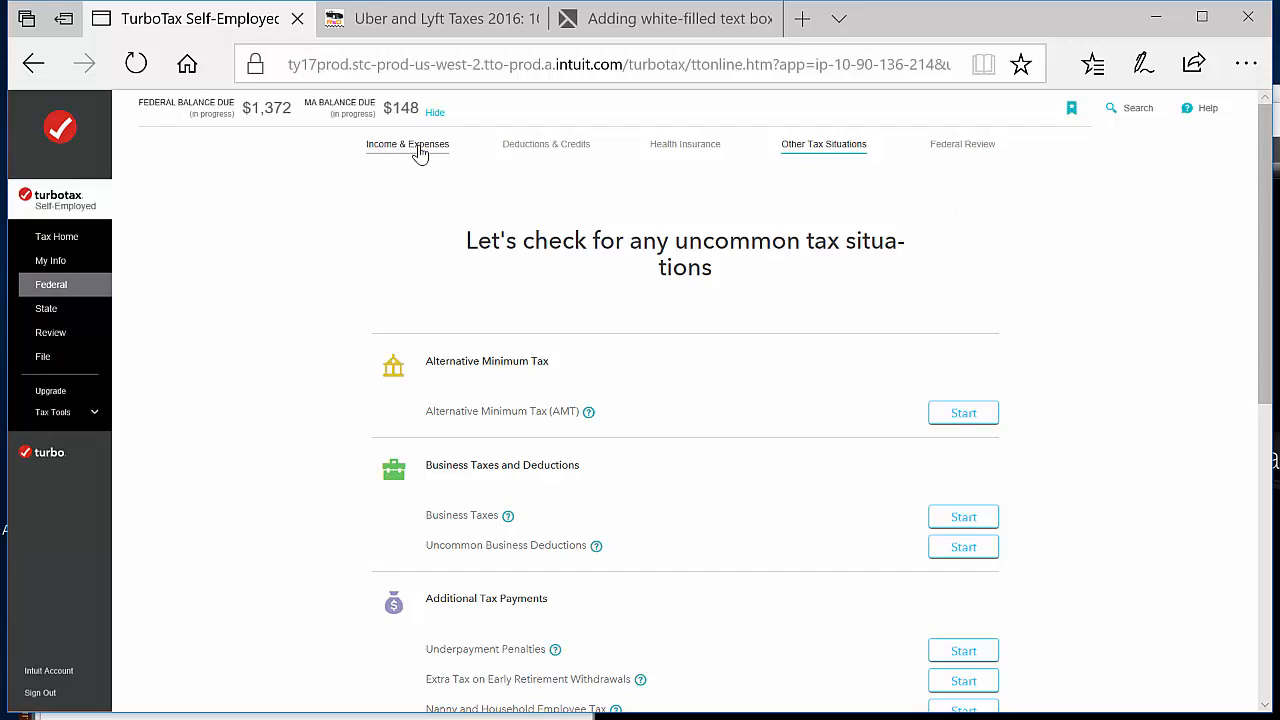
pyautogui.scroll(-1, 1082, 443)
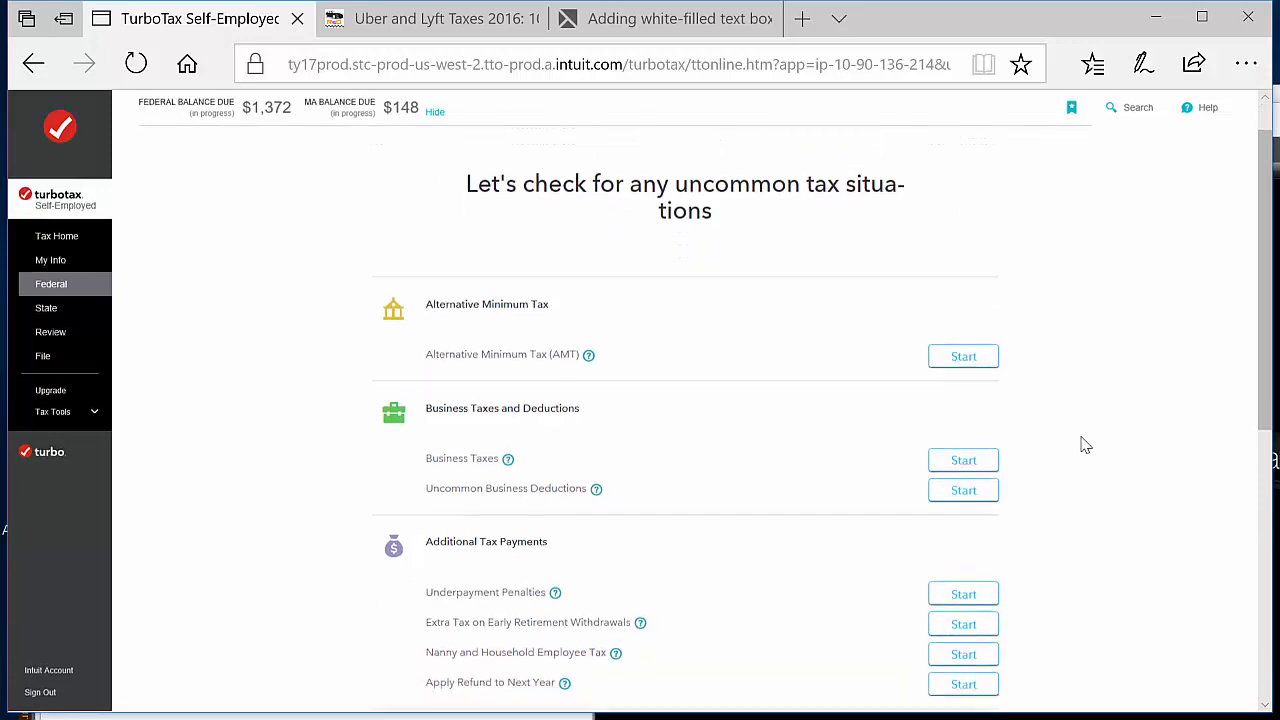
pyautogui.scroll(1, 1060, 428)
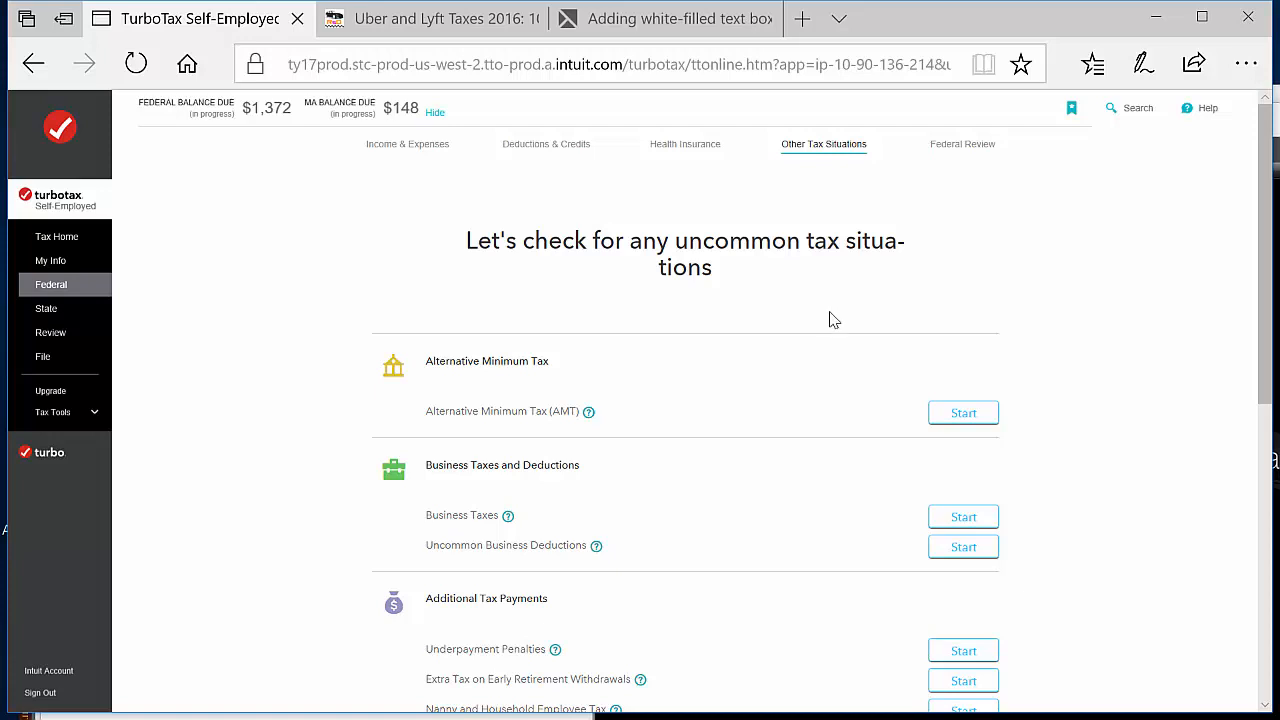
# Start Form W-4 and Estimated Taxes, decline changing the 2018 W-4 withholdings and choose to prepare estimated taxes for 2018
pyautogui.scroll(-4, 833, 319)
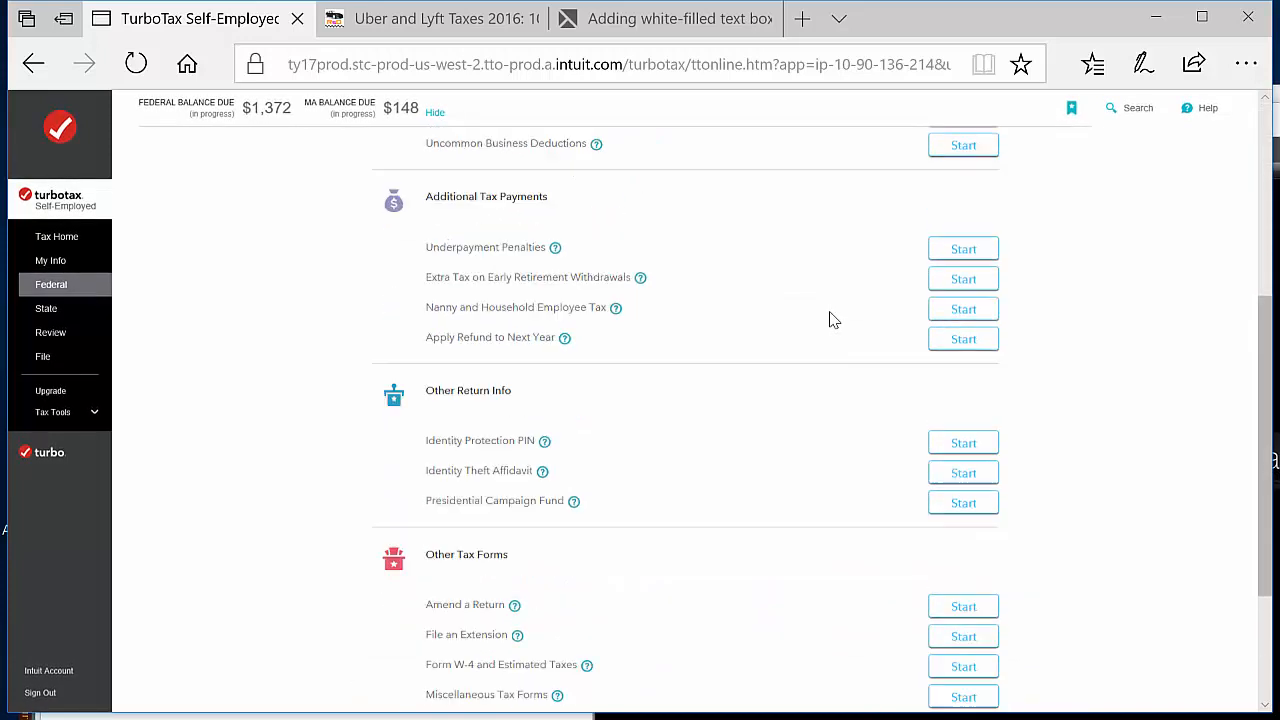
pyautogui.scroll(4, 833, 319)
pyautogui.scroll(-2, 833, 319)
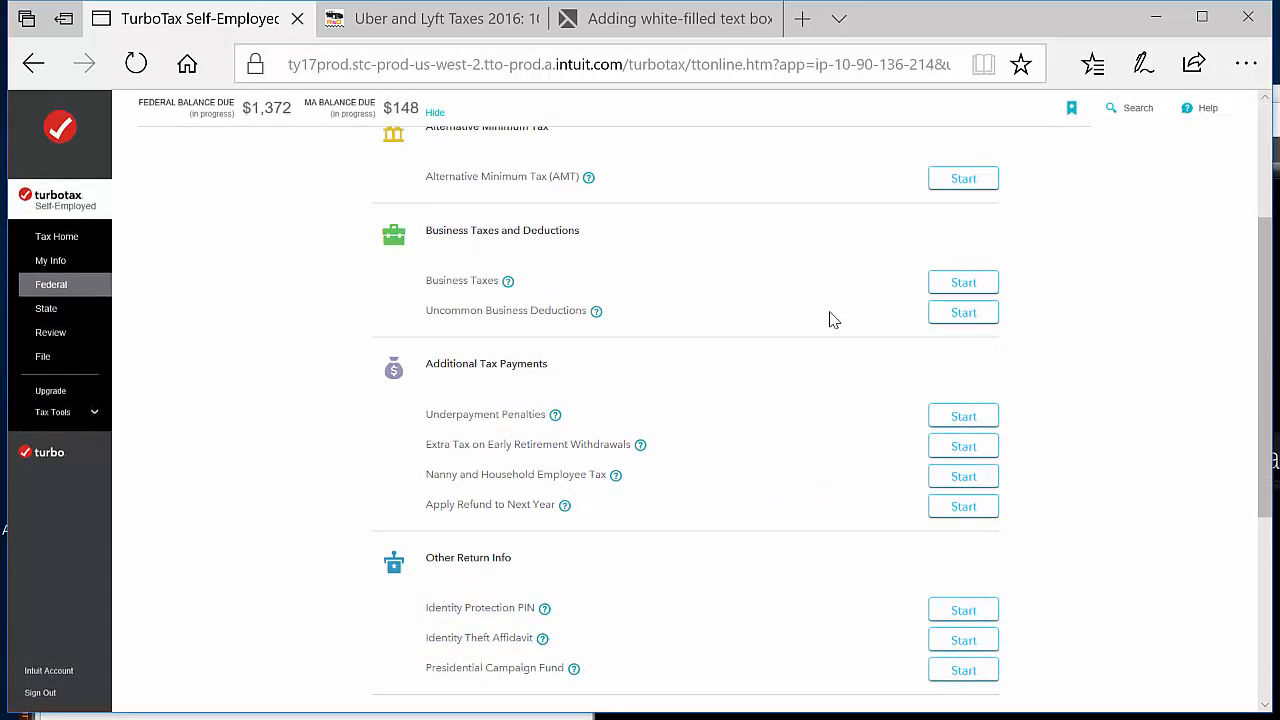
pyautogui.scroll(-3, 830, 322)
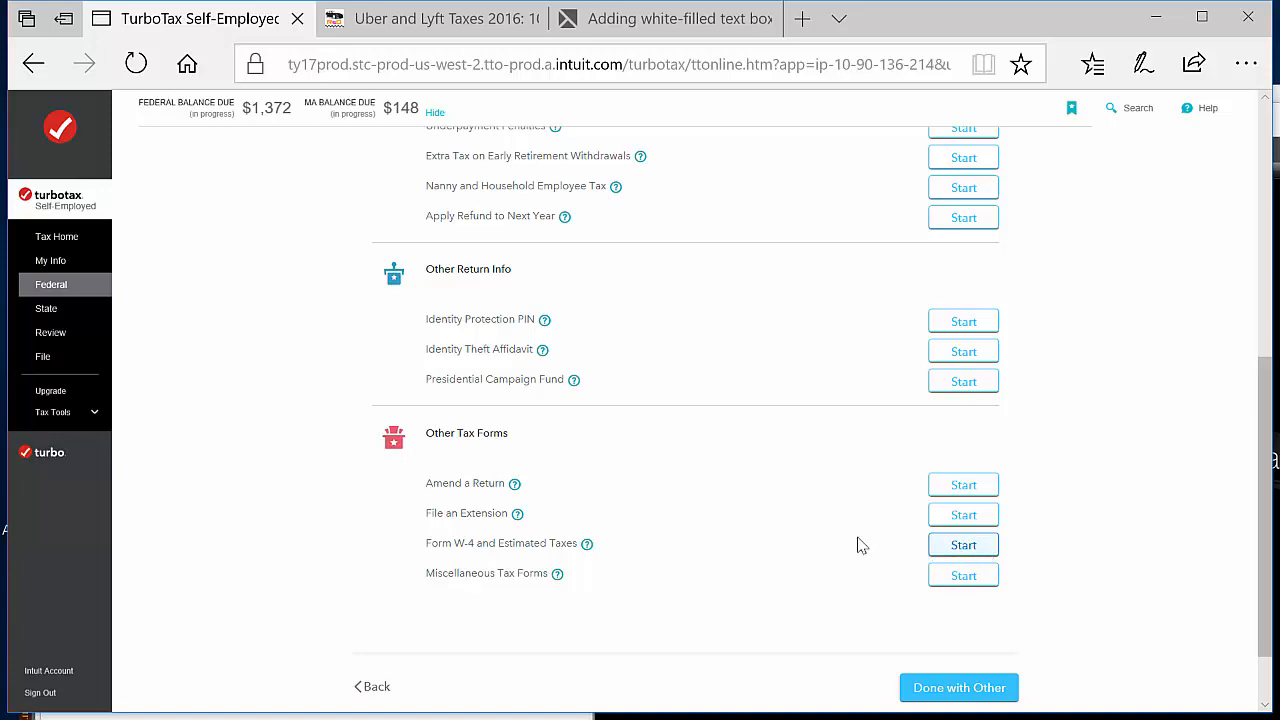
pyautogui.click(985, 551)
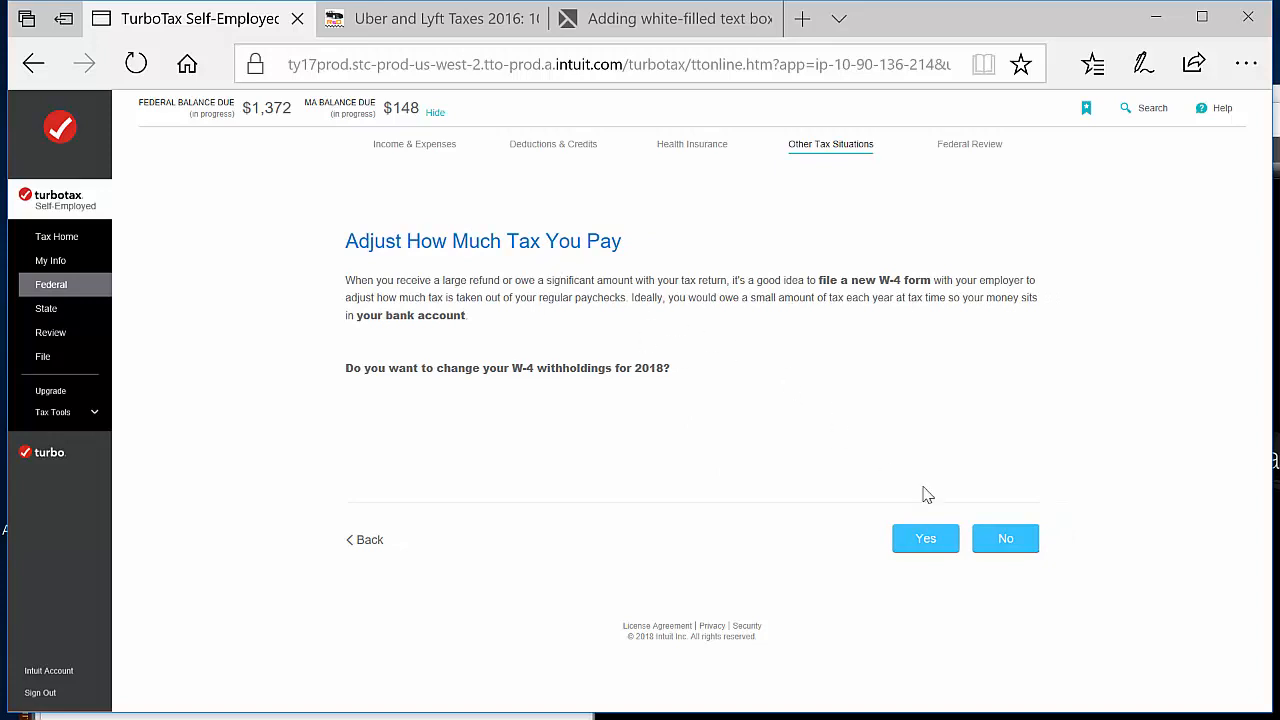
pyautogui.click(1016, 546)
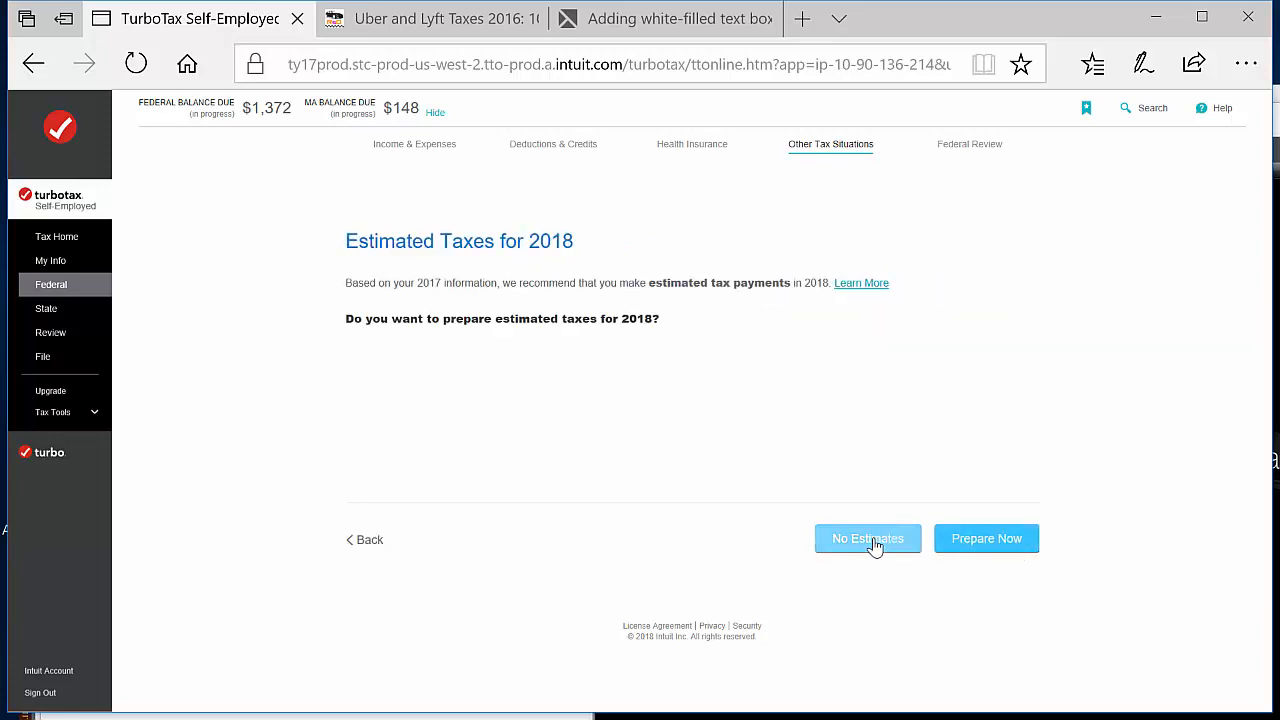
pyautogui.click(1007, 541)
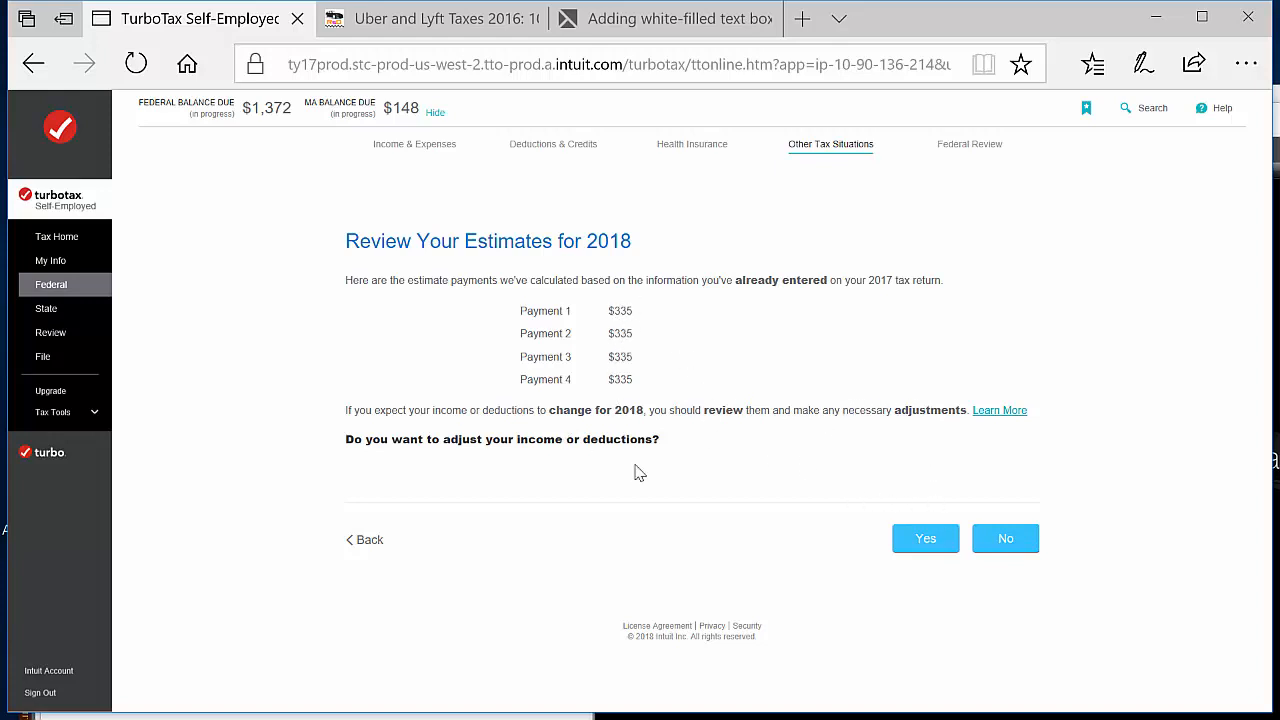
# Decline adjusting income or deductions for the 2018 estimates and have the payment vouchers printed with the return
pyautogui.click(1005, 538)
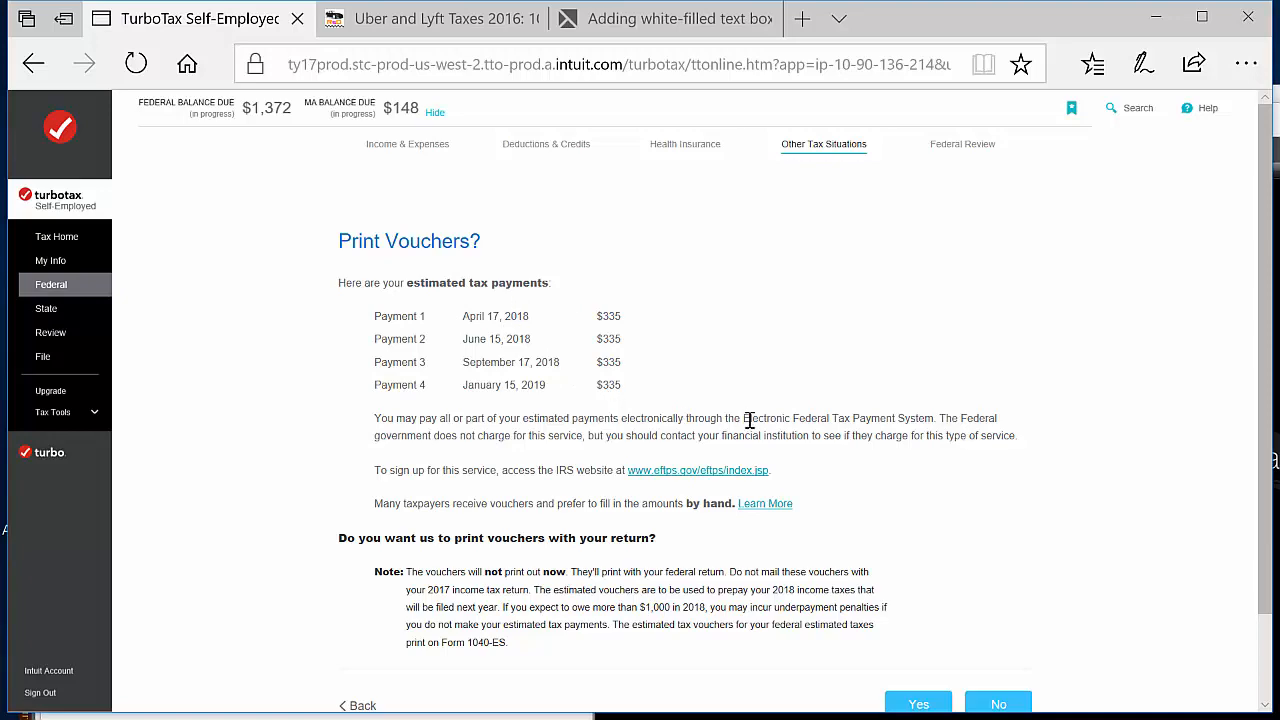
pyautogui.scroll(-1, 749, 420)
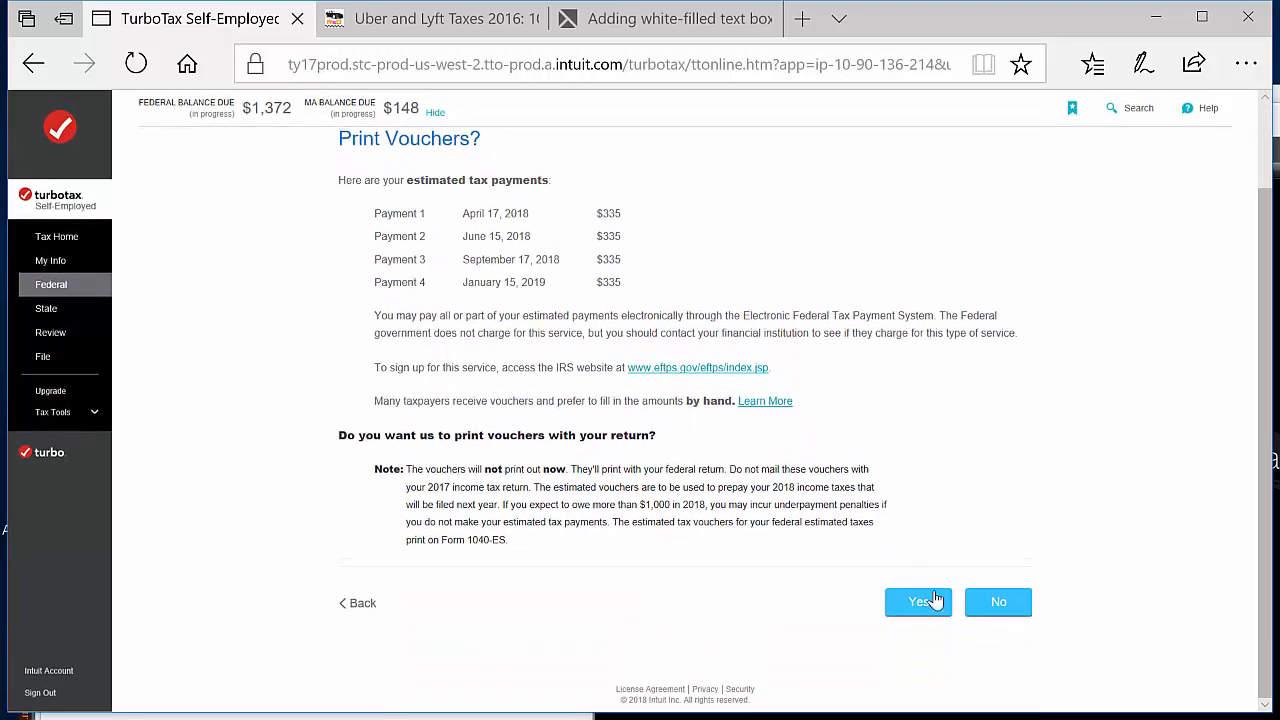
pyautogui.click(935, 603)
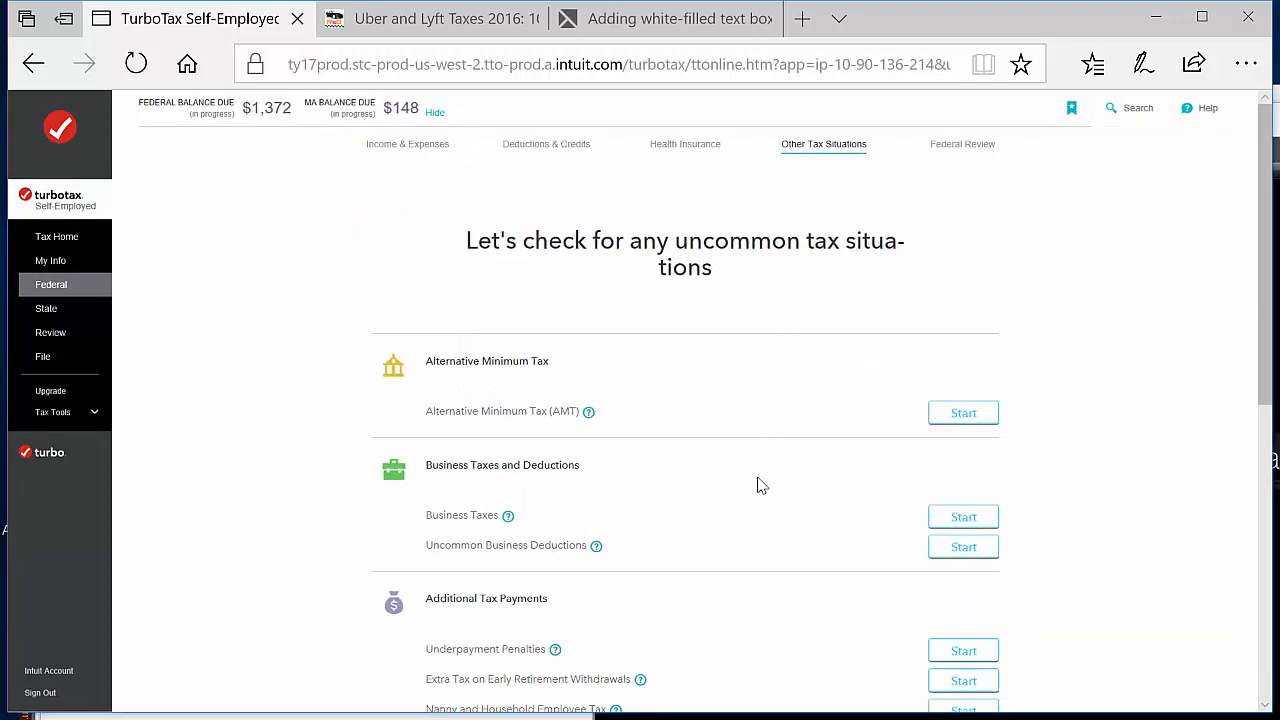
# Finish the Other Tax Situations section, choose to work on the estimated tax penalty and continue past the underpayment penalty summary
pyautogui.scroll(-1, 757, 483)
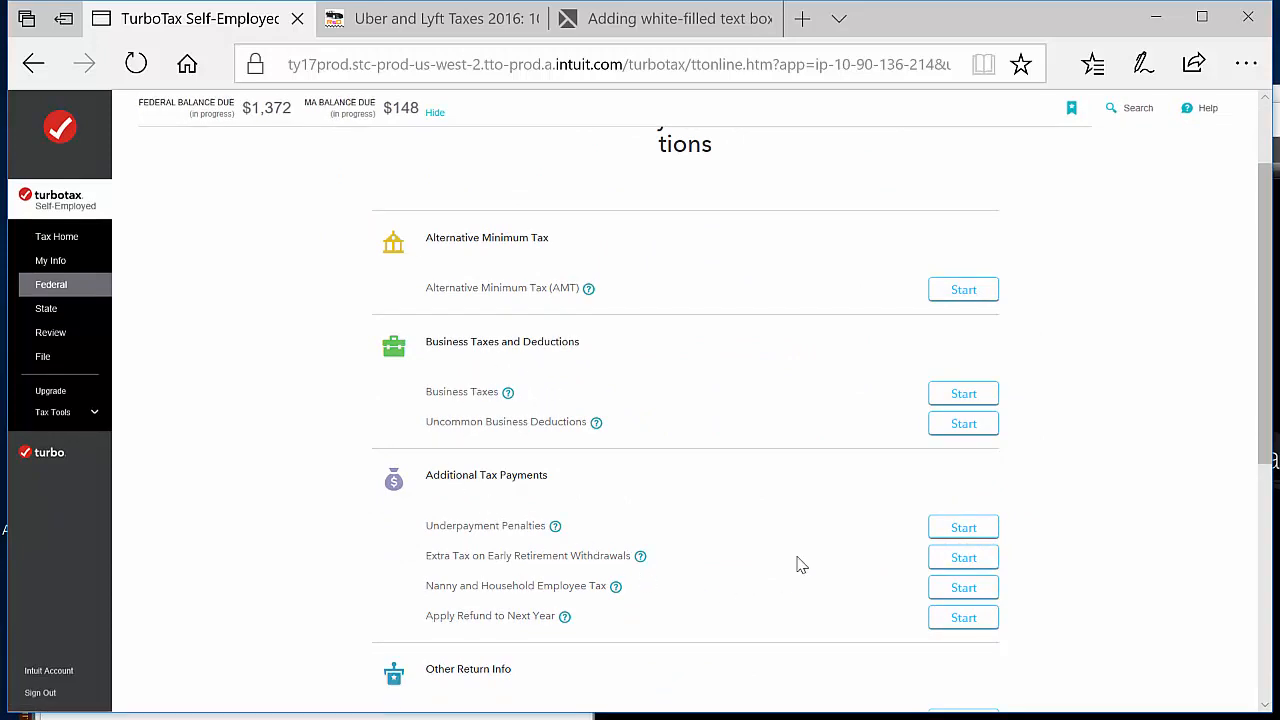
pyautogui.scroll(-4, 797, 563)
pyautogui.scroll(1, 797, 563)
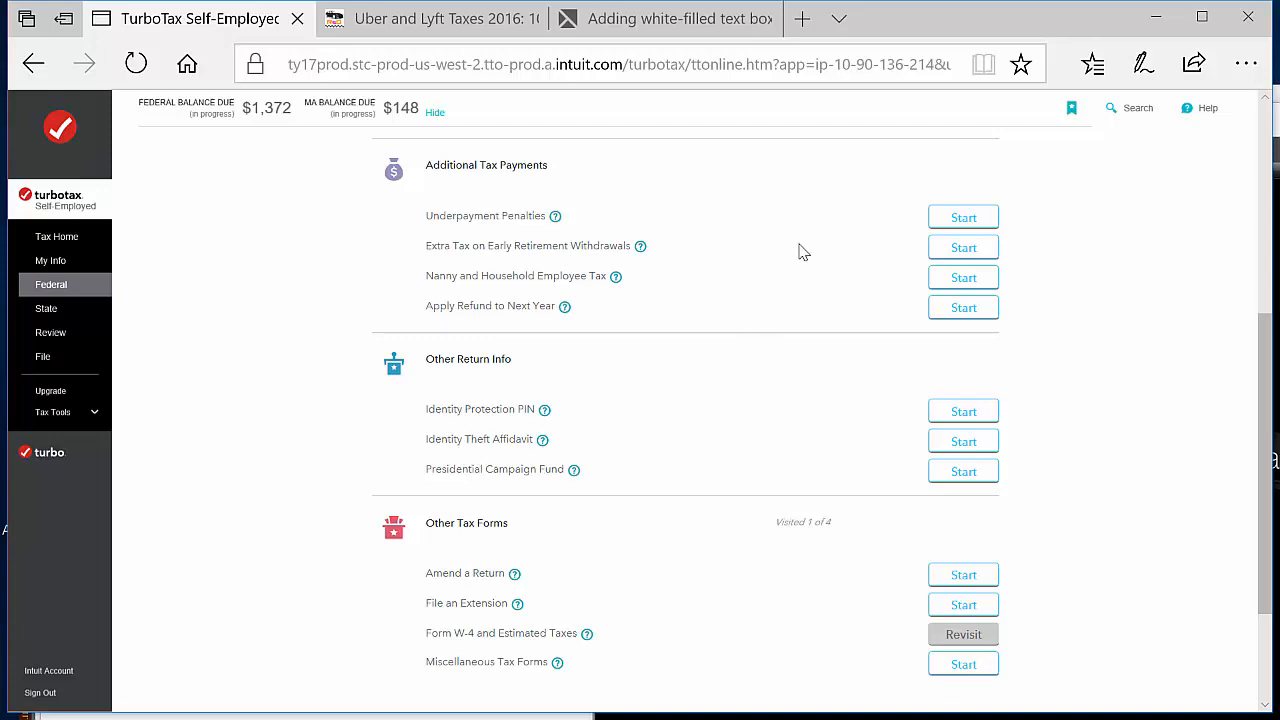
pyautogui.scroll(4, 800, 250)
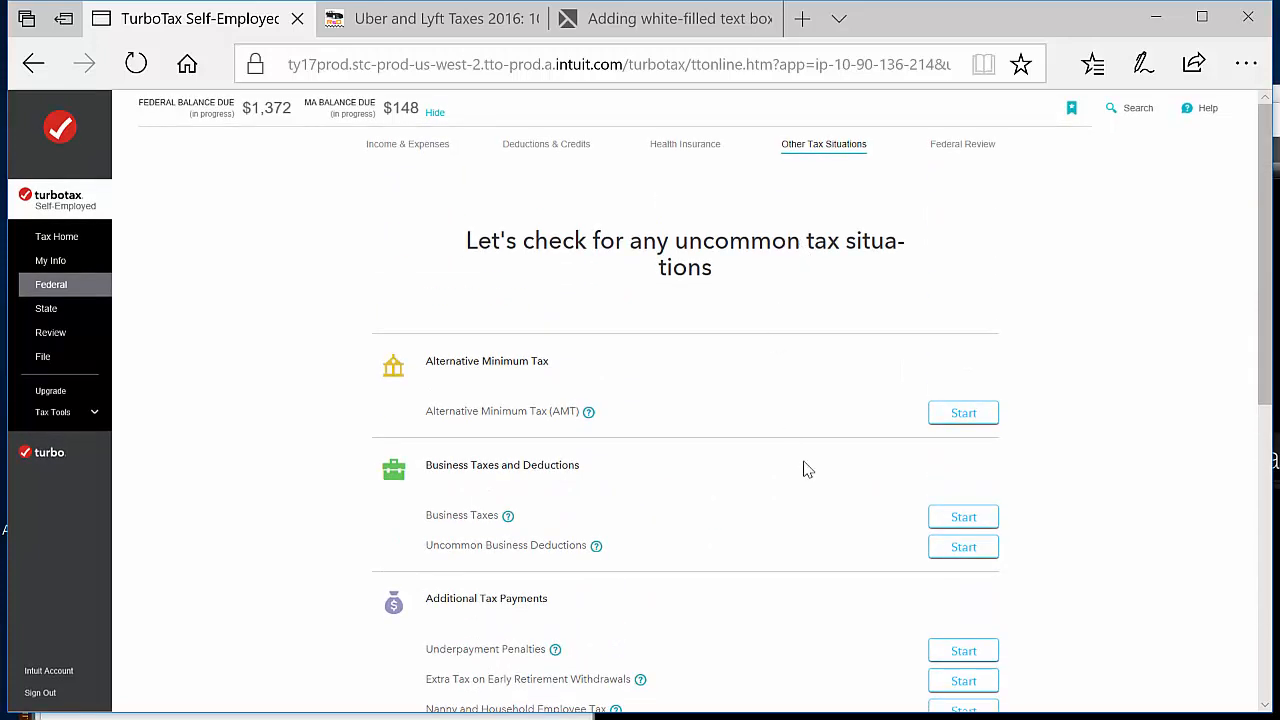
pyautogui.scroll(-5, 803, 469)
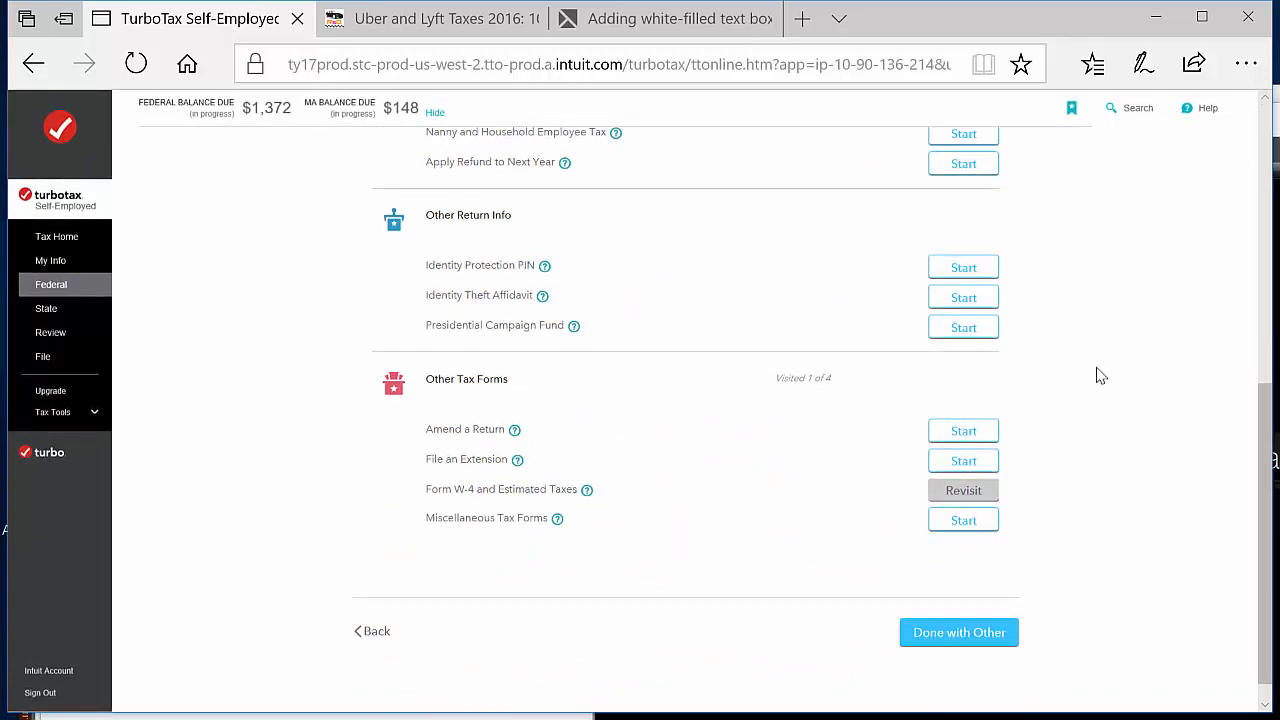
pyautogui.scroll(5, 1094, 374)
pyautogui.scroll(-4, 1098, 375)
pyautogui.scroll(-1, 1100, 375)
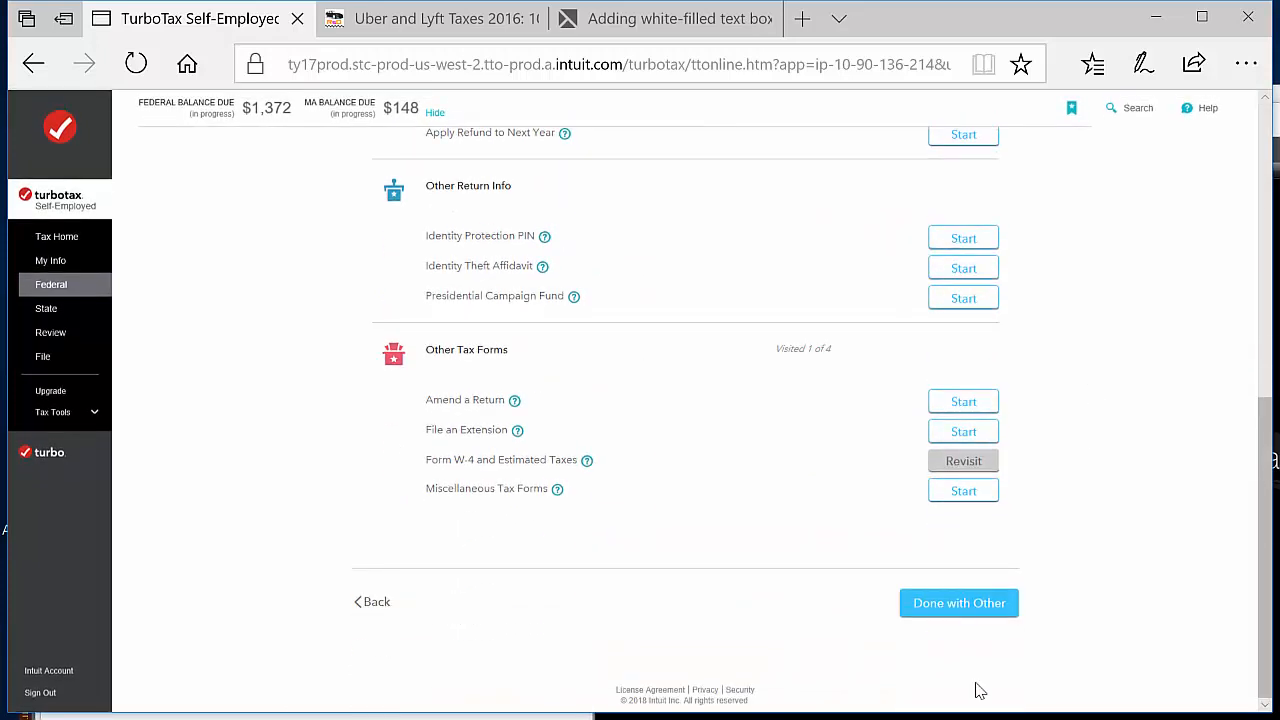
pyautogui.click(974, 603)
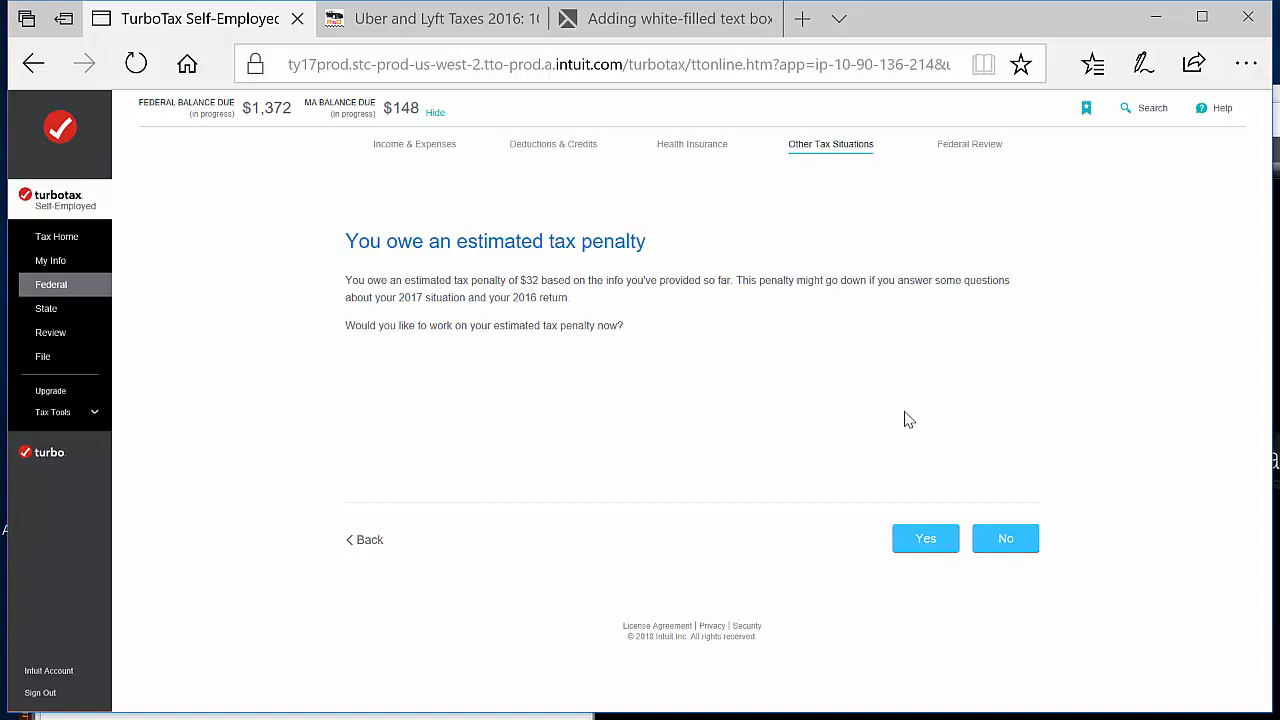
pyautogui.click(940, 537)
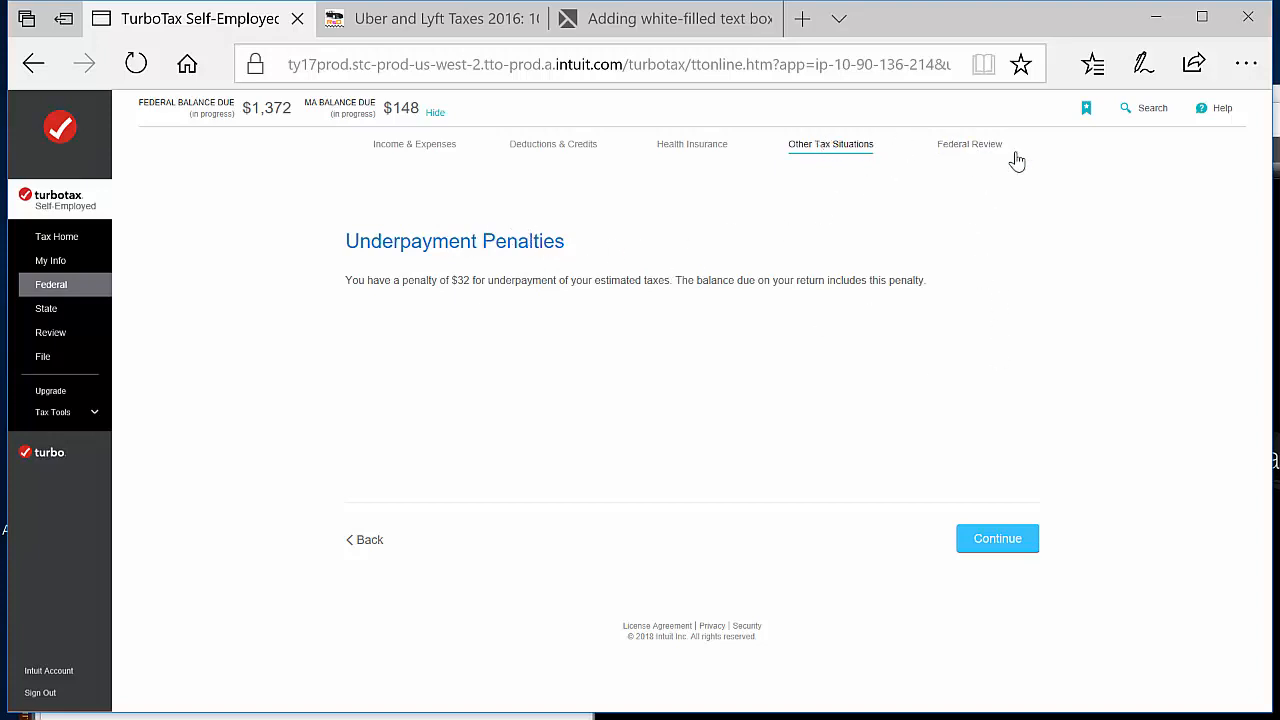
pyautogui.click(1008, 543)
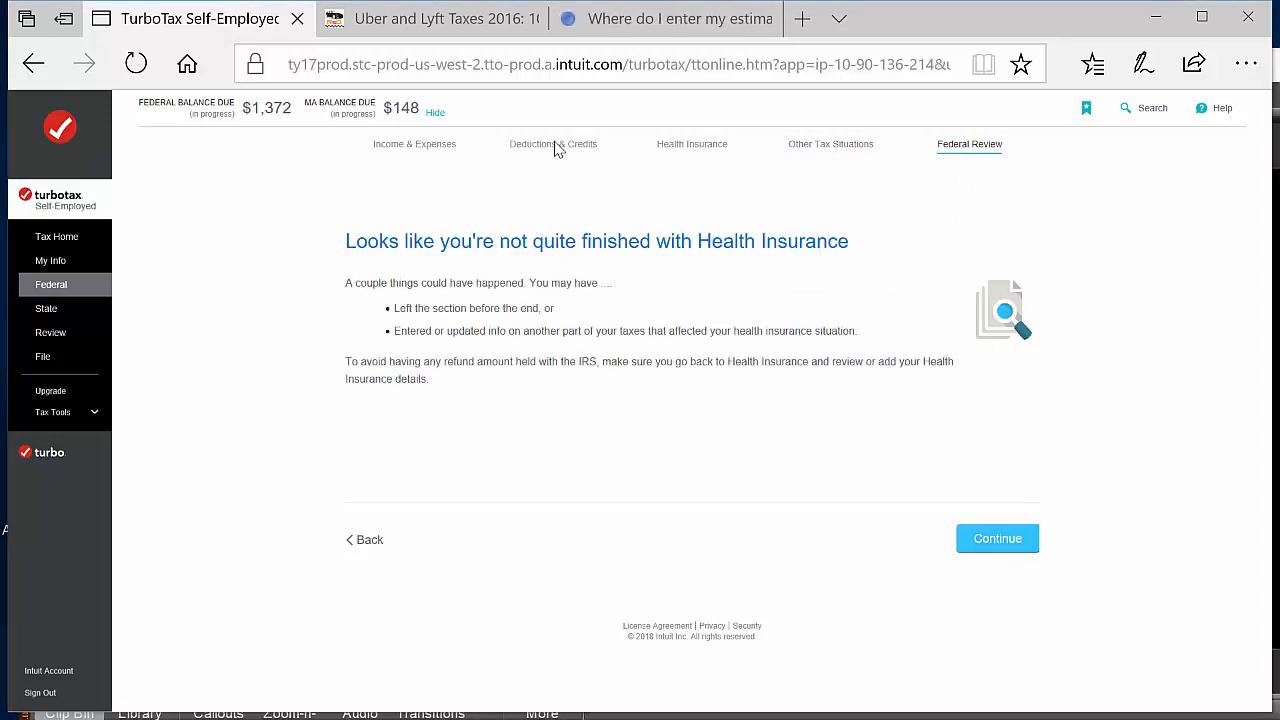
# Return to Deductions & Credits and start the 2017 federal estimated taxes (Form 1040ES) entry under Estimates and Other Taxes Paid
pyautogui.click(531, 146)
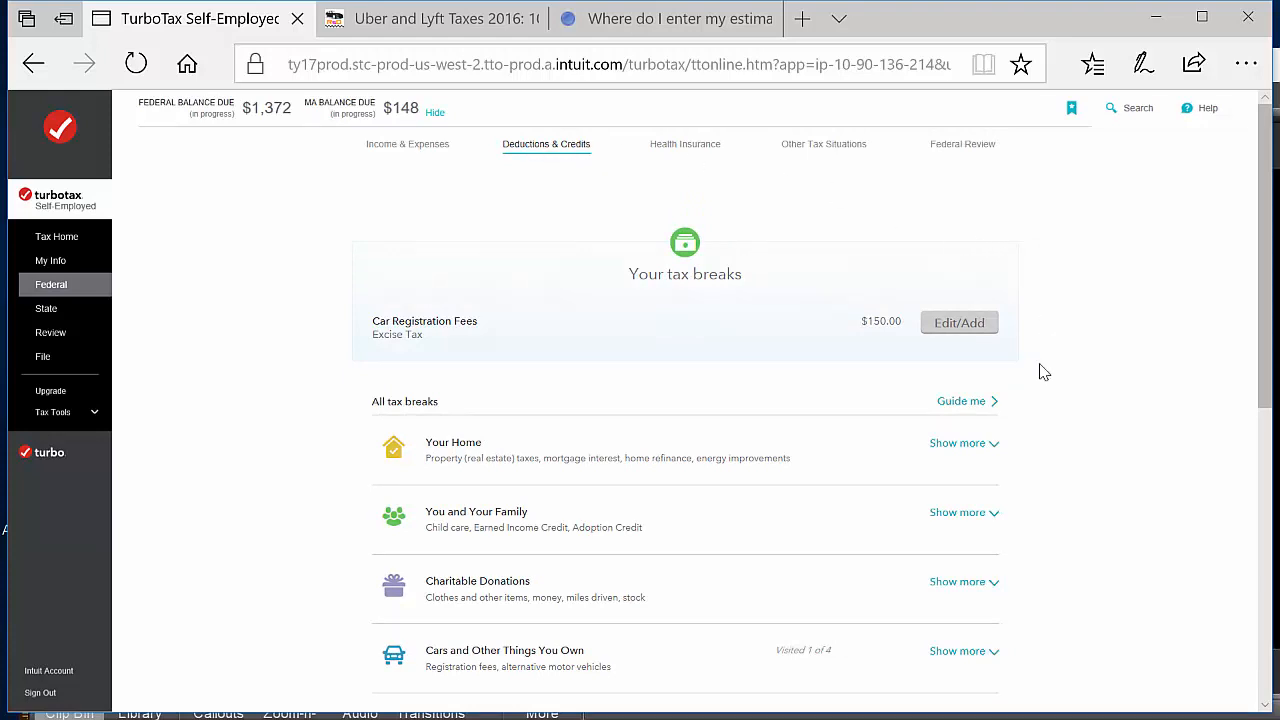
pyautogui.scroll(-1, 1037, 459)
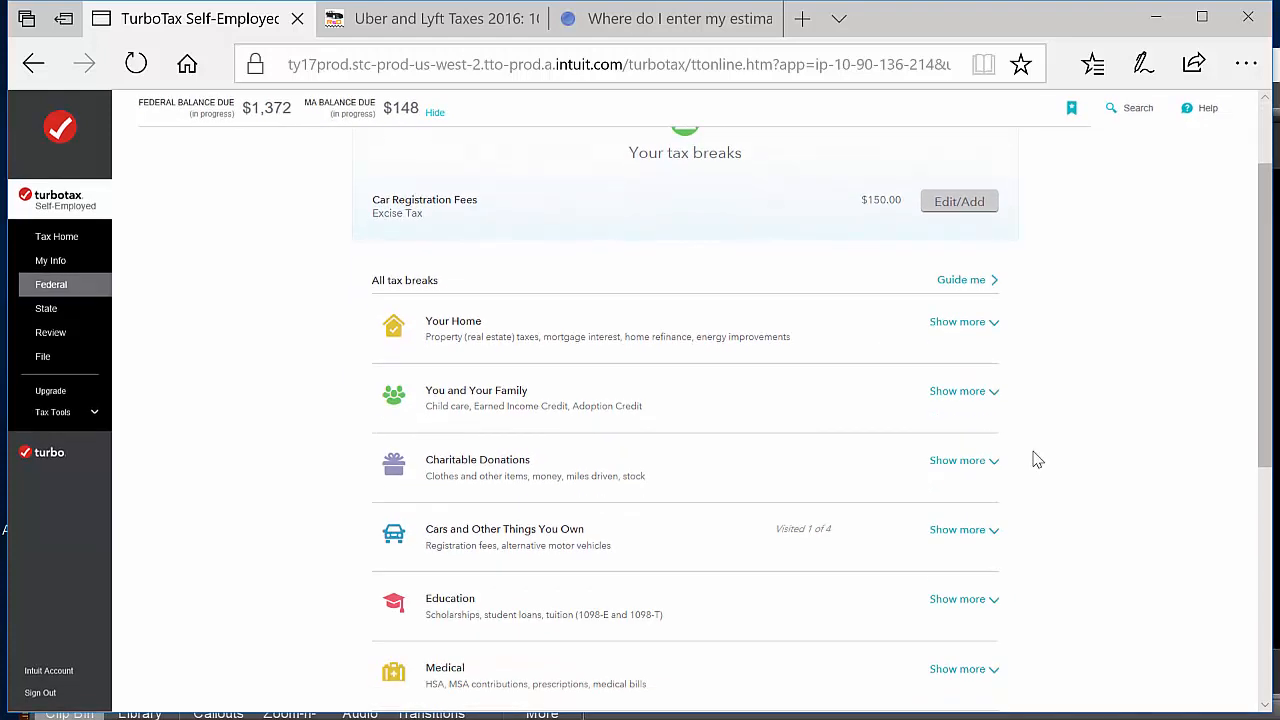
pyautogui.scroll(-1, 1037, 459)
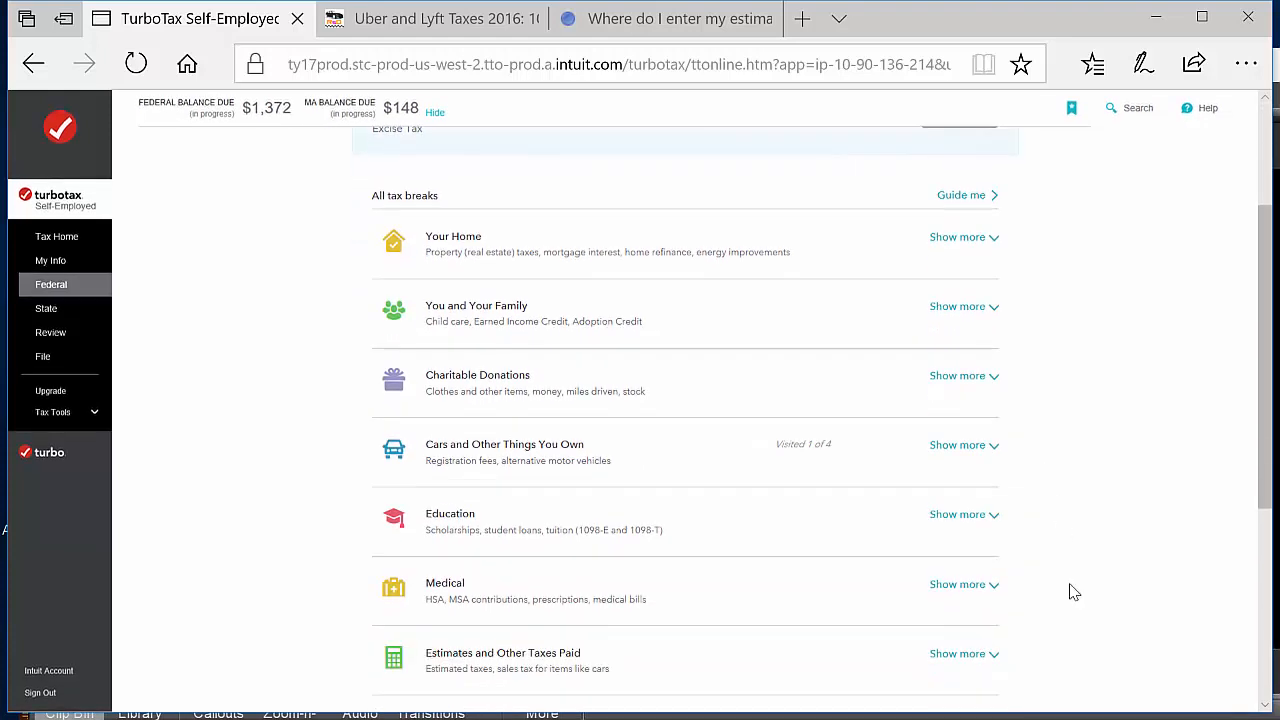
pyautogui.scroll(1, 811, 220)
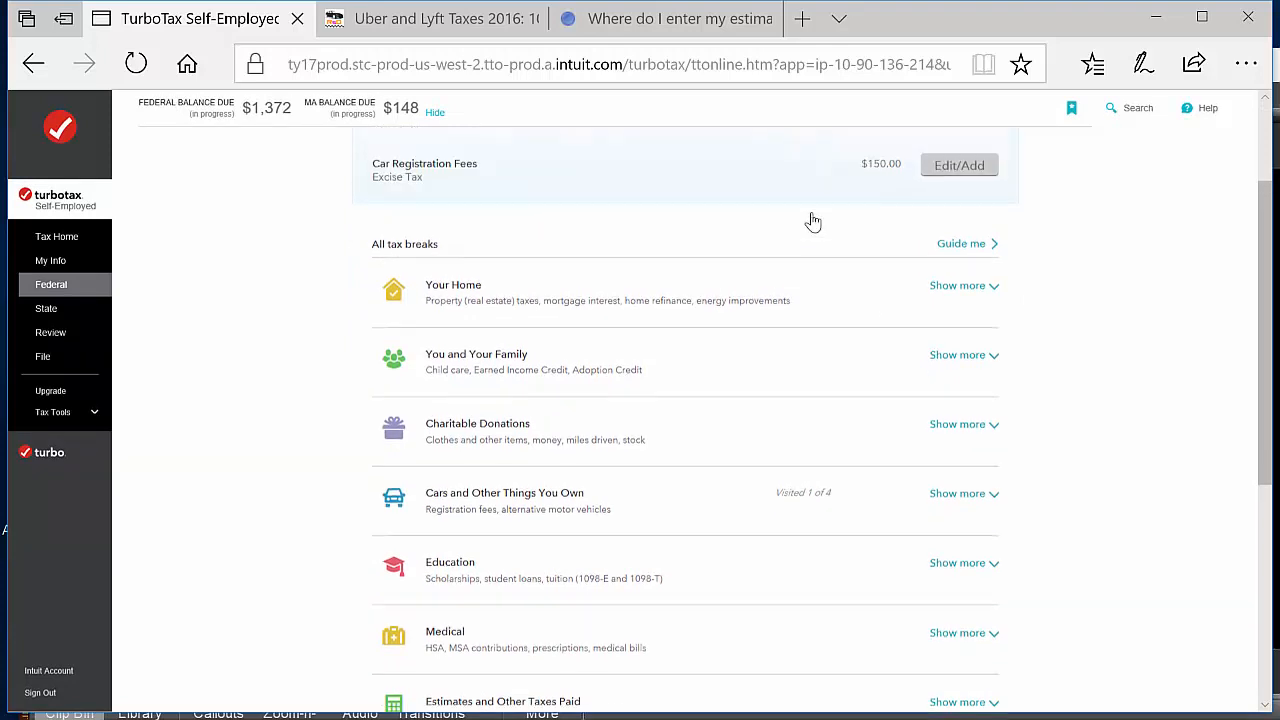
pyautogui.scroll(-1, 811, 220)
pyautogui.scroll(-1, 811, 220)
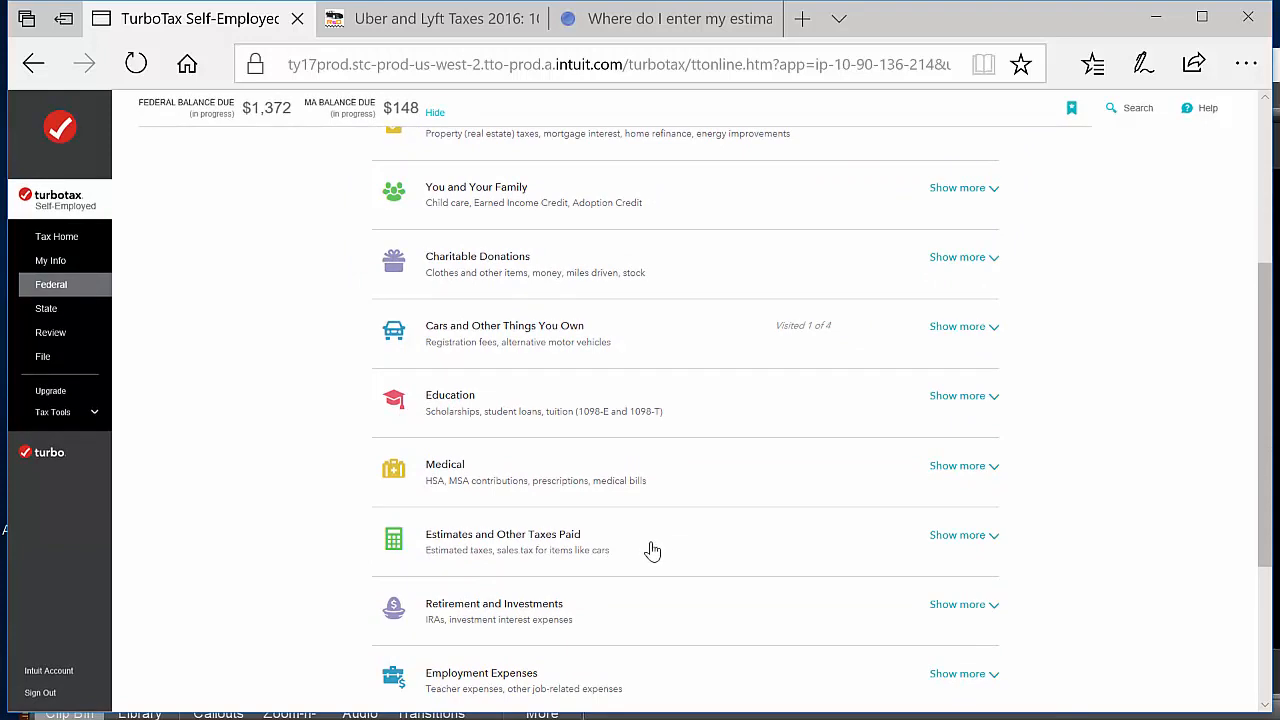
pyautogui.click(960, 536)
pyautogui.scroll(-1, 1080, 571)
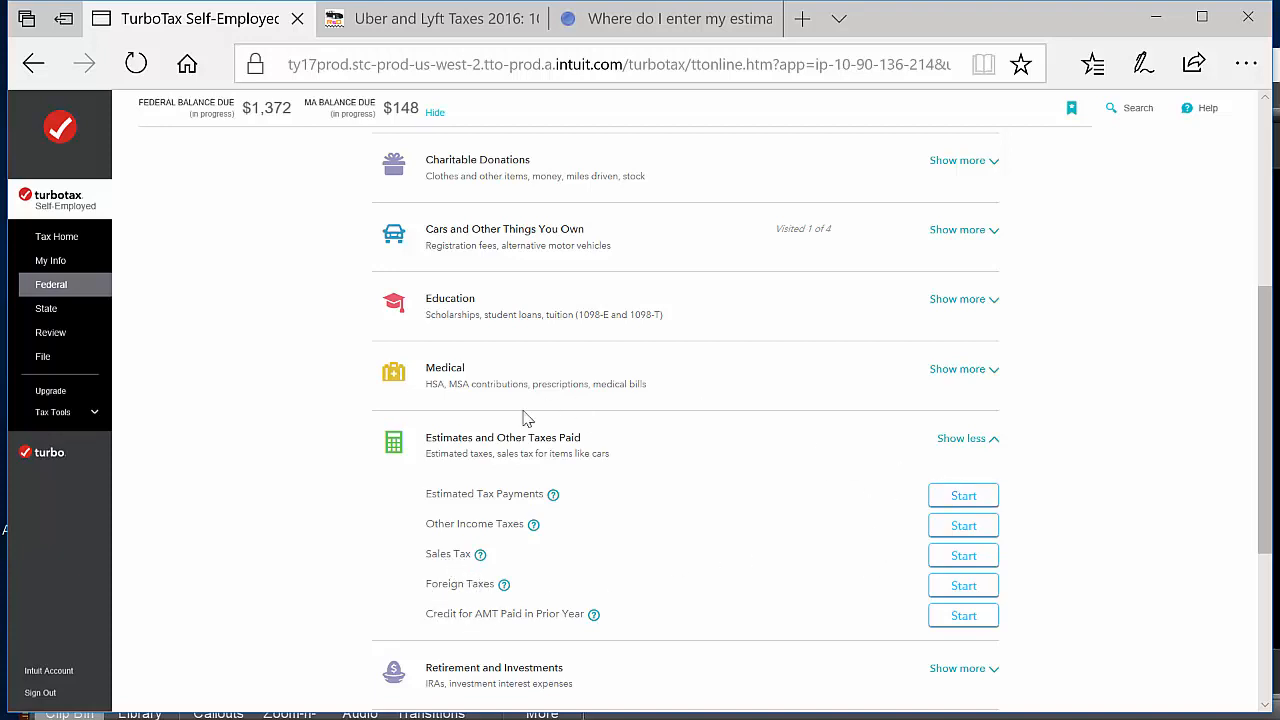
pyautogui.click(966, 500)
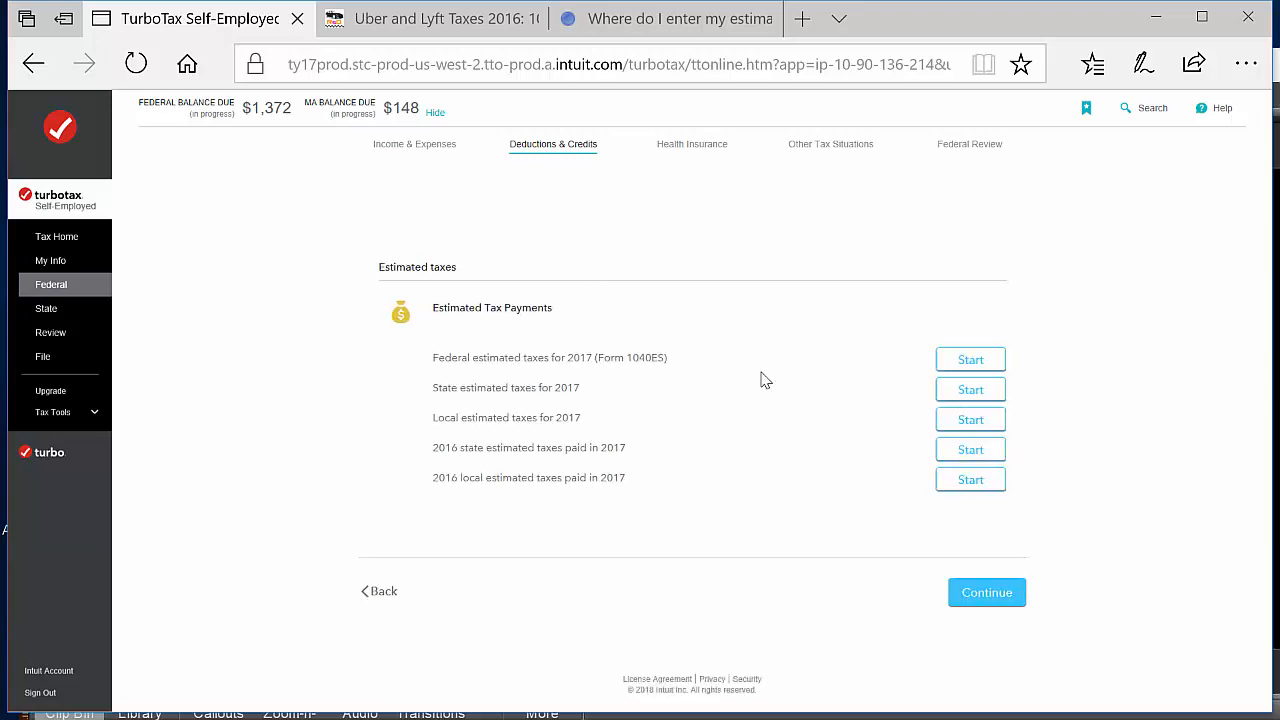
pyautogui.click(960, 366)
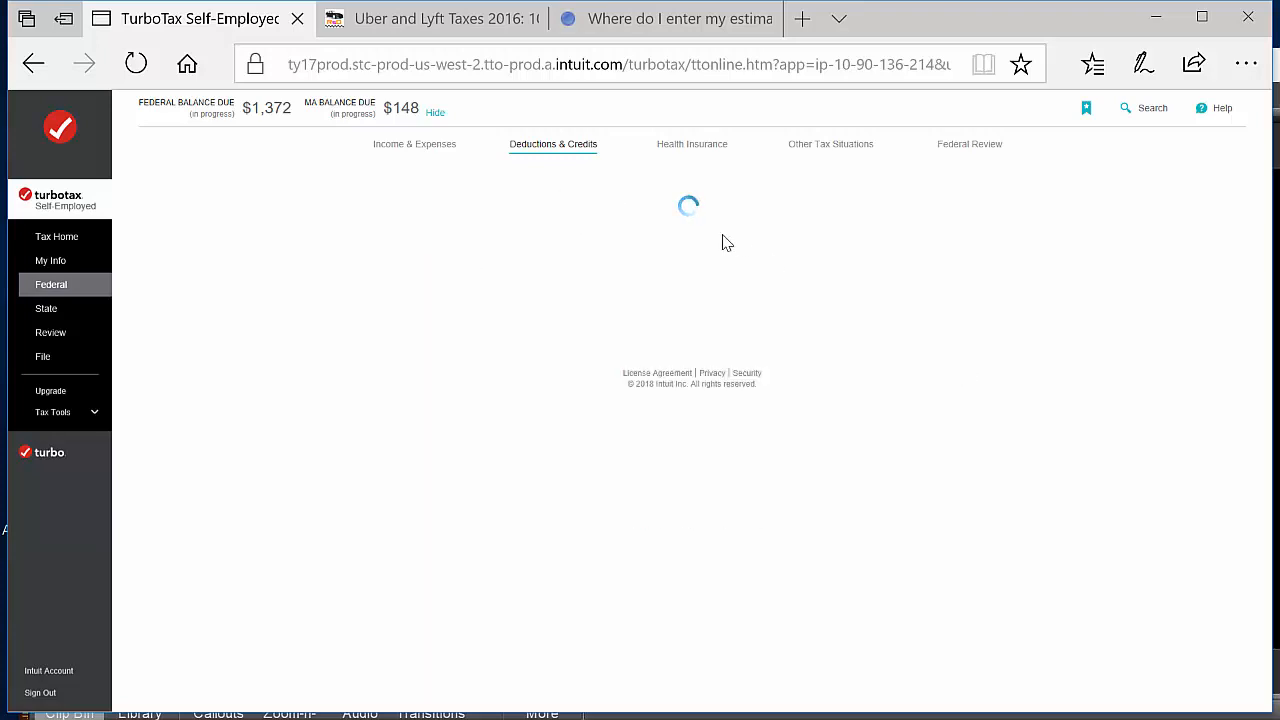
pyautogui.click(924, 484)
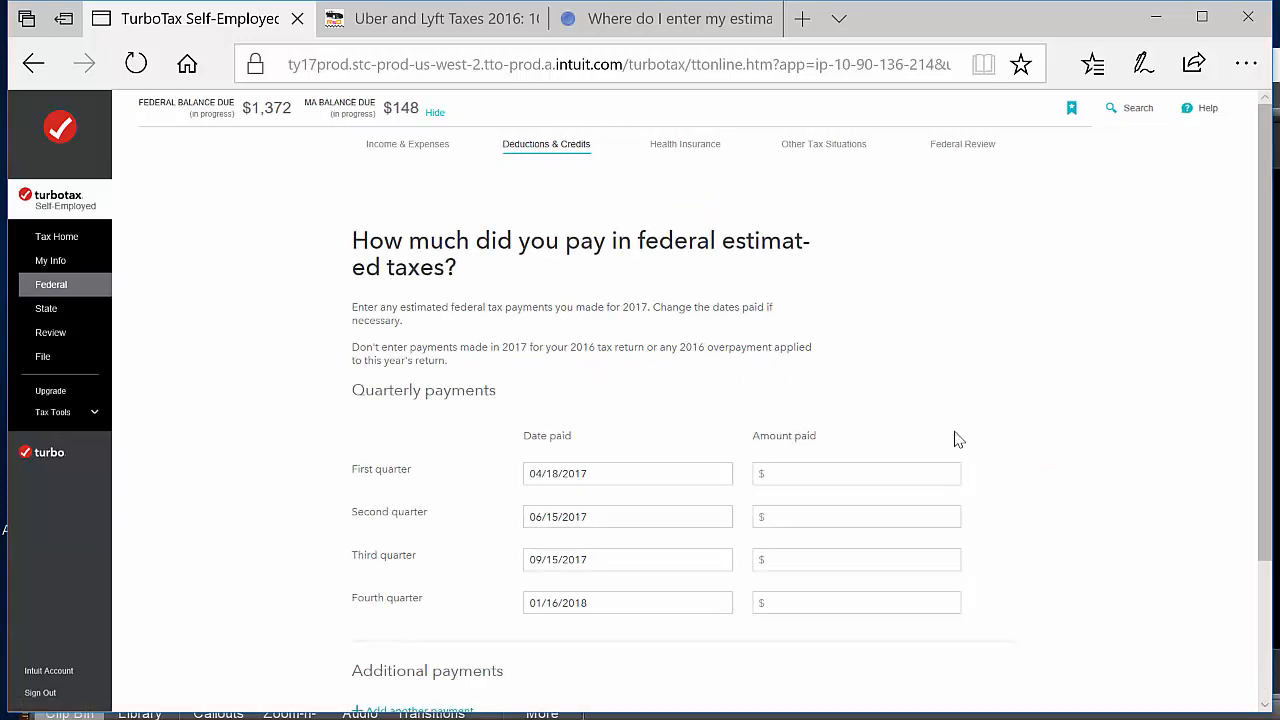
# Enter $335 as the amount paid for each of the four 2017 federal quarterly payments, keeping the listed dates, and submit them
pyautogui.scroll(-1, 957, 440)
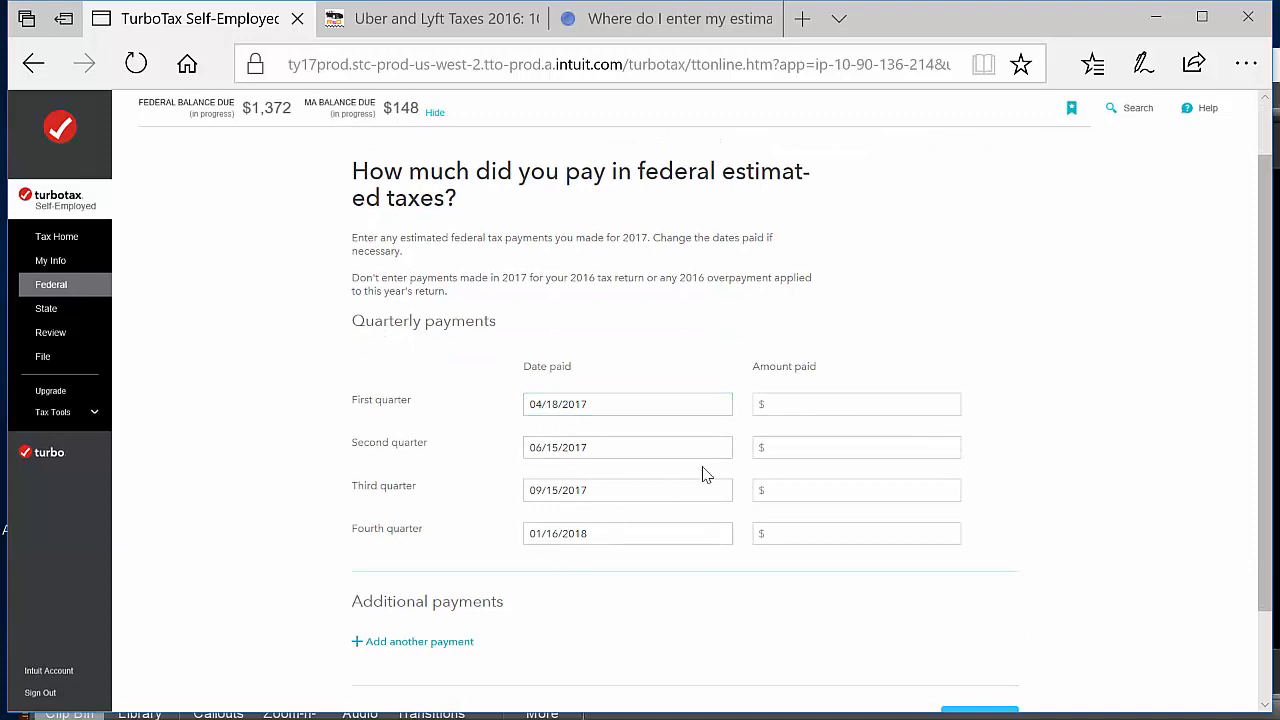
pyautogui.click(879, 405)
pyautogui.write('335')
pyautogui.click(850, 446)
pyautogui.write('335')
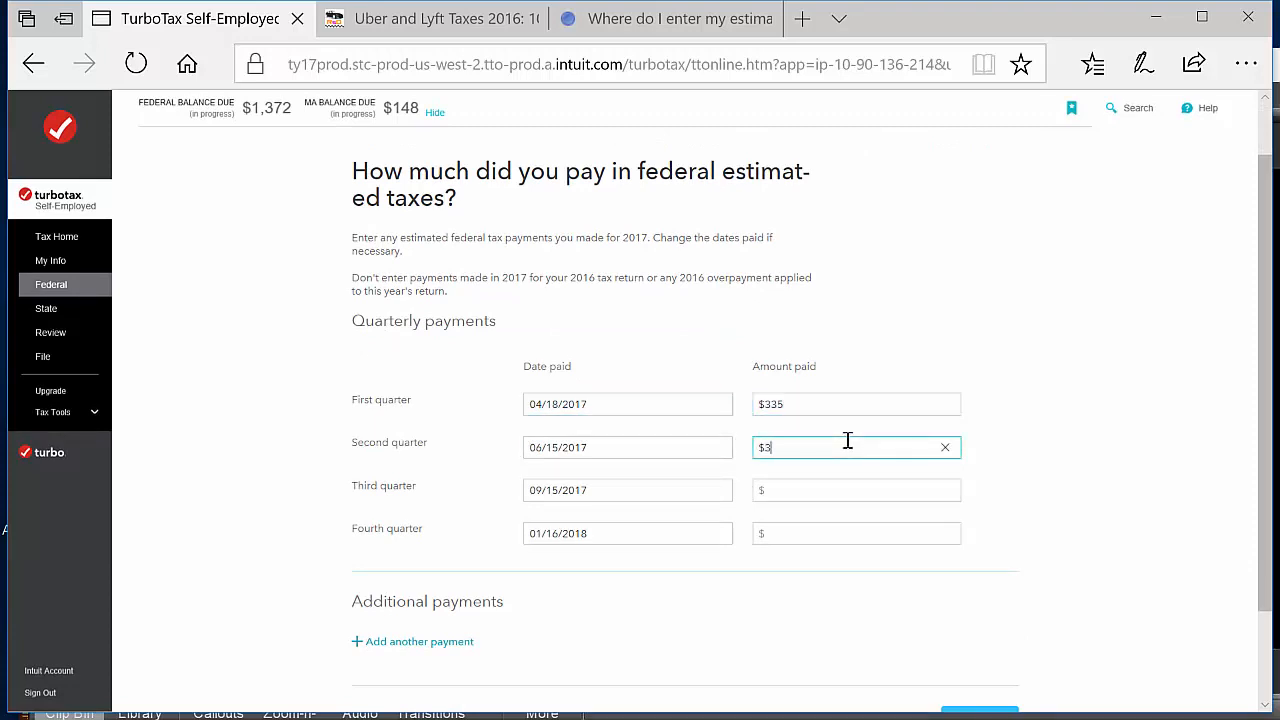
pyautogui.click(909, 491)
pyautogui.write('3')
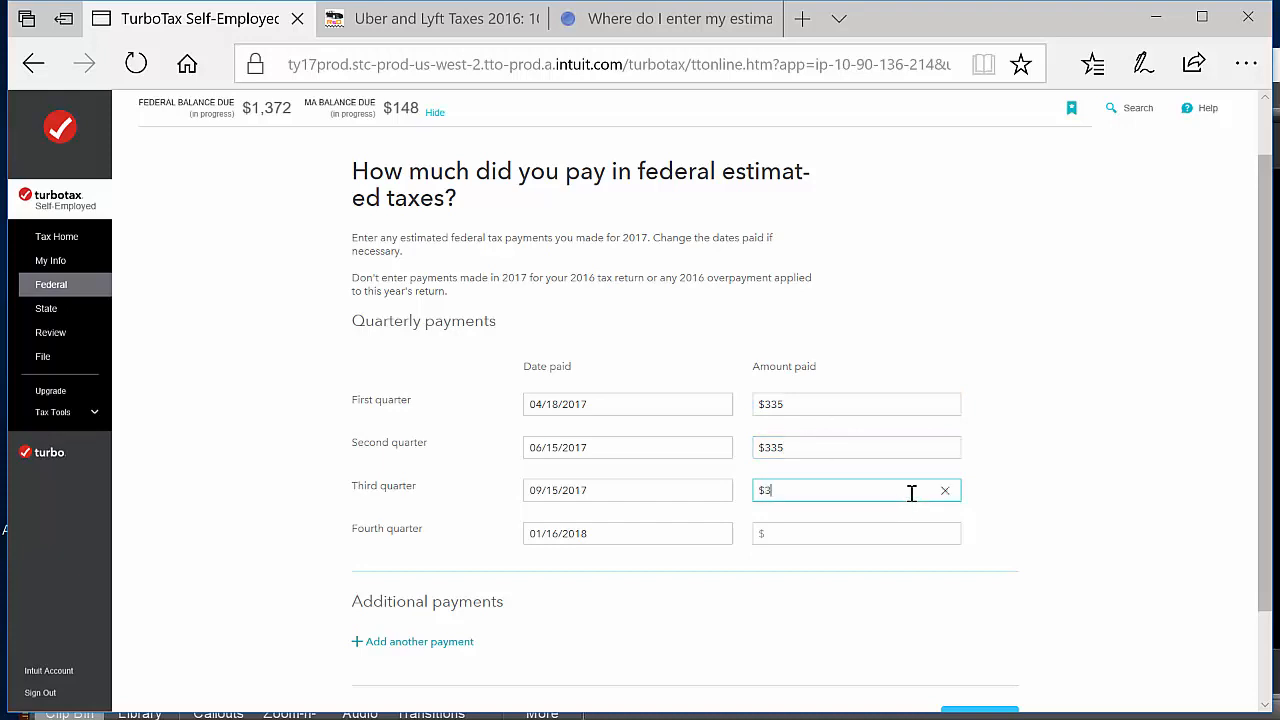
pyautogui.write('35')
pyautogui.click(835, 530)
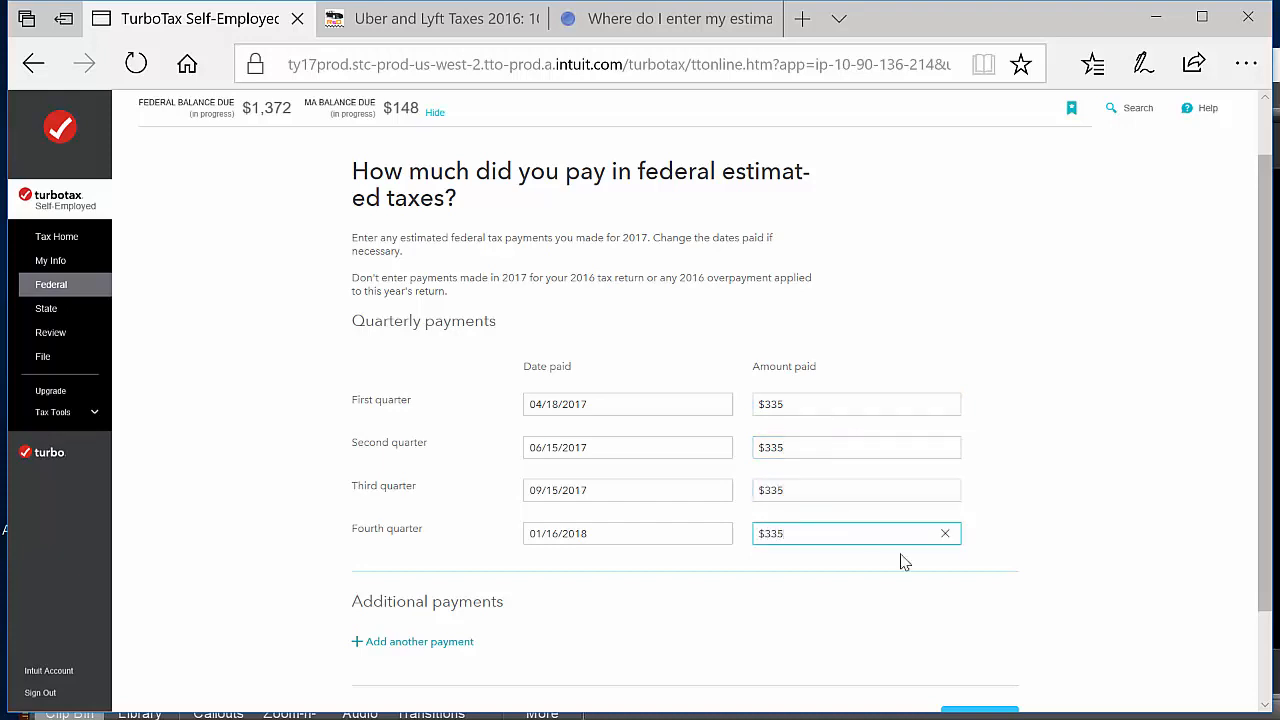
pyautogui.click(1010, 592)
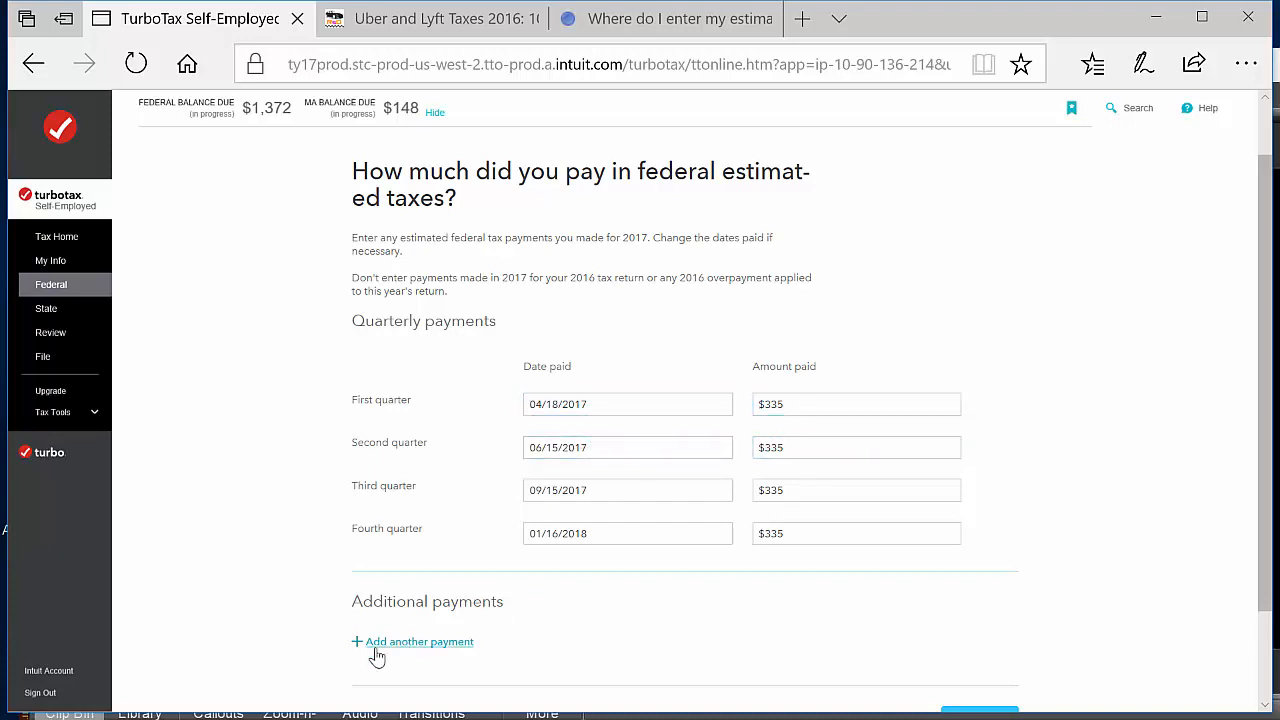
pyautogui.scroll(-2, 1060, 513)
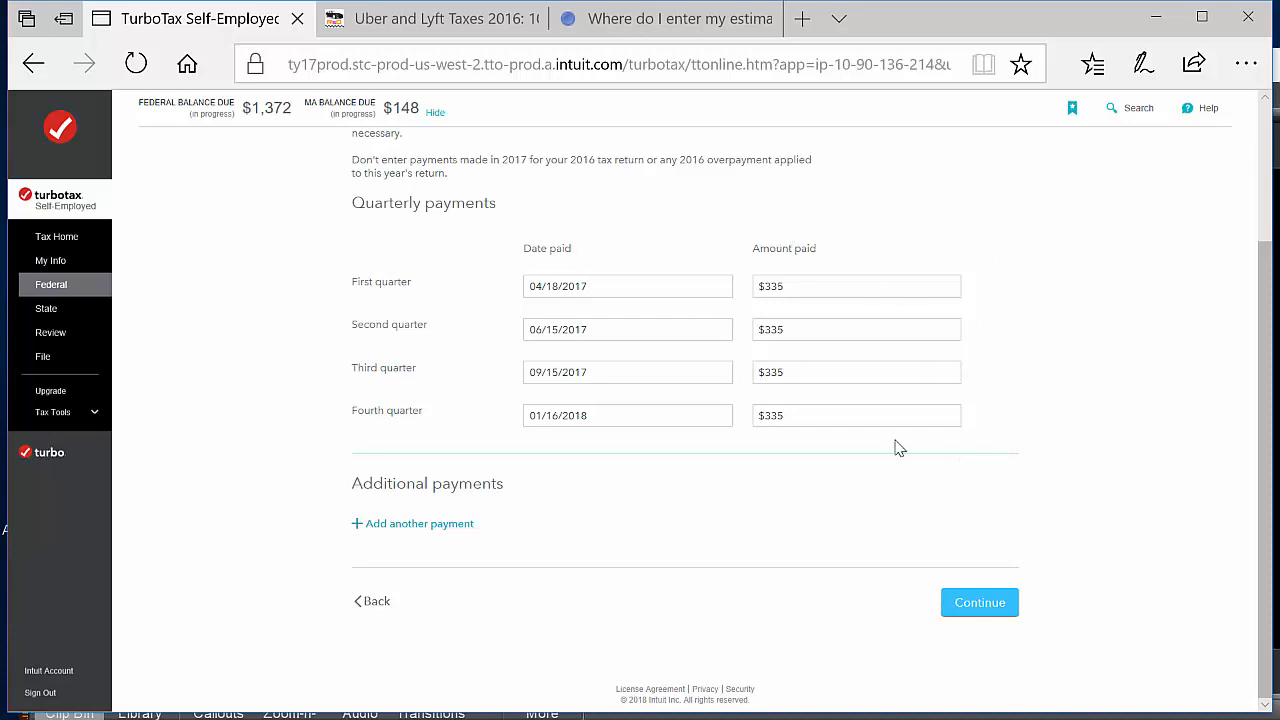
pyautogui.click(977, 608)
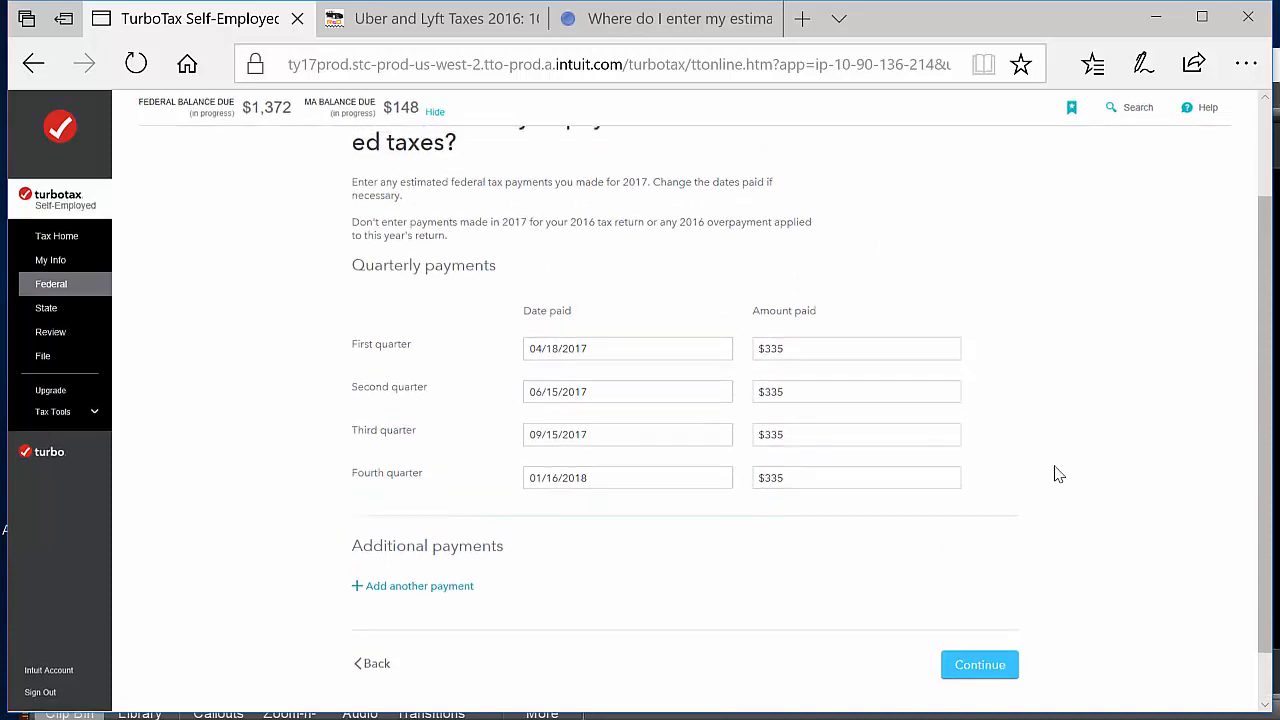
pyautogui.scroll(-1, 1059, 474)
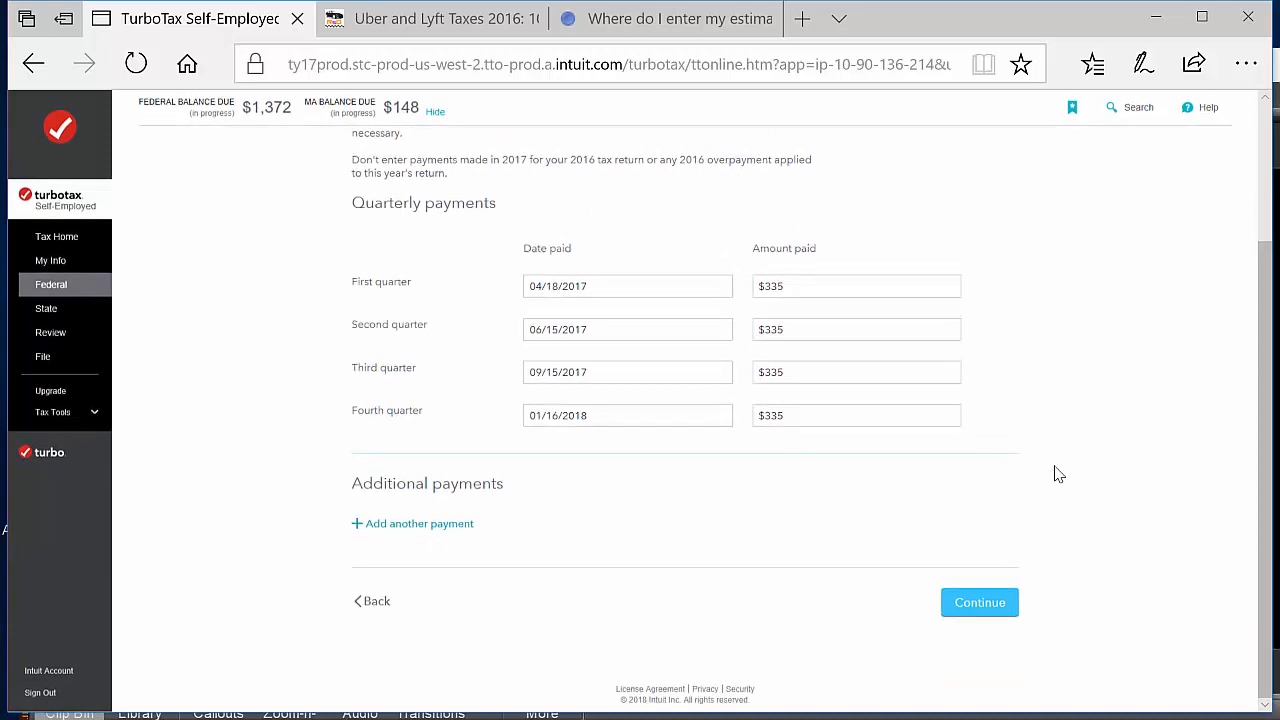
pyautogui.click(975, 604)
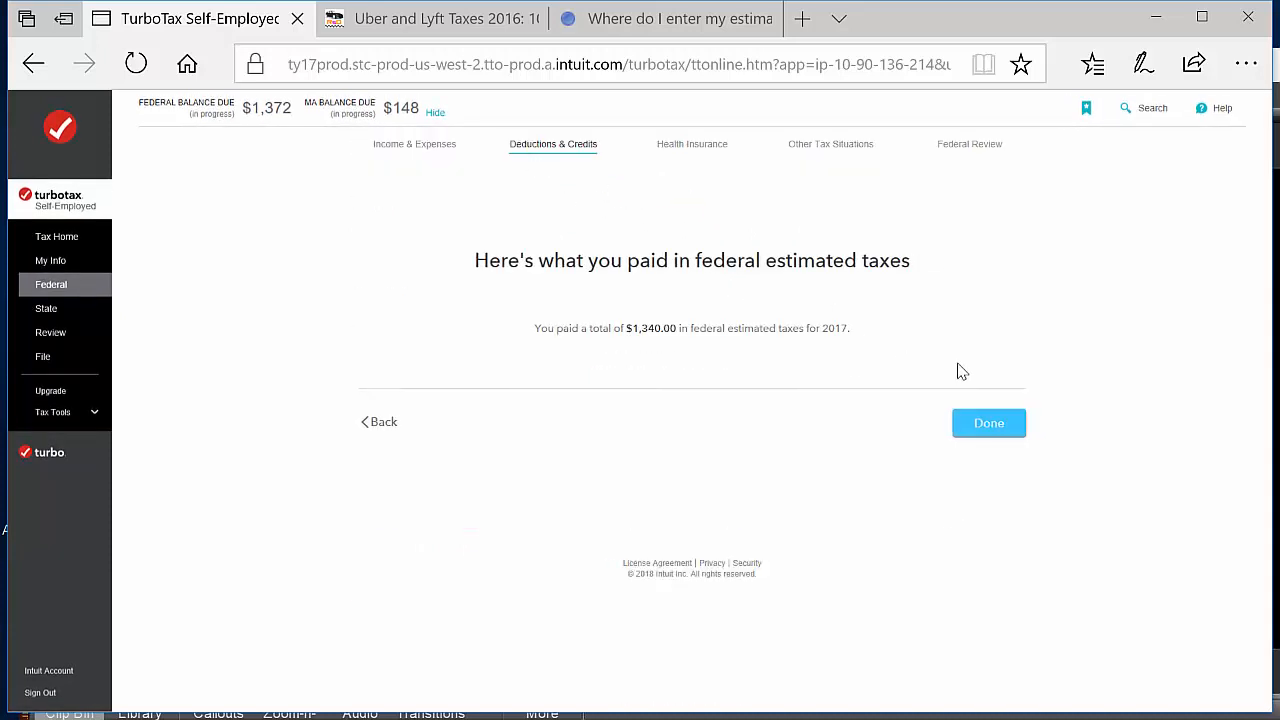
# Finish the federal estimated tax summary and open the quarterly payment entry for 2017 state estimated taxes
pyautogui.click(1000, 436)
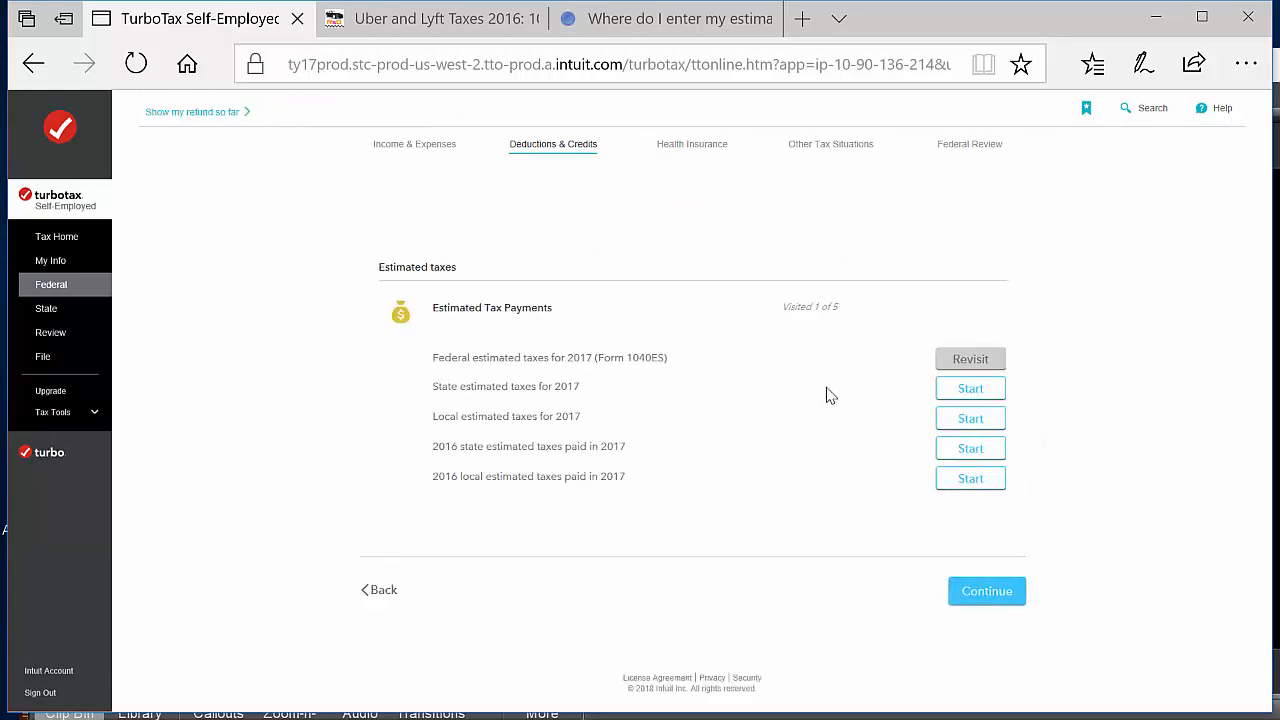
pyautogui.click(978, 393)
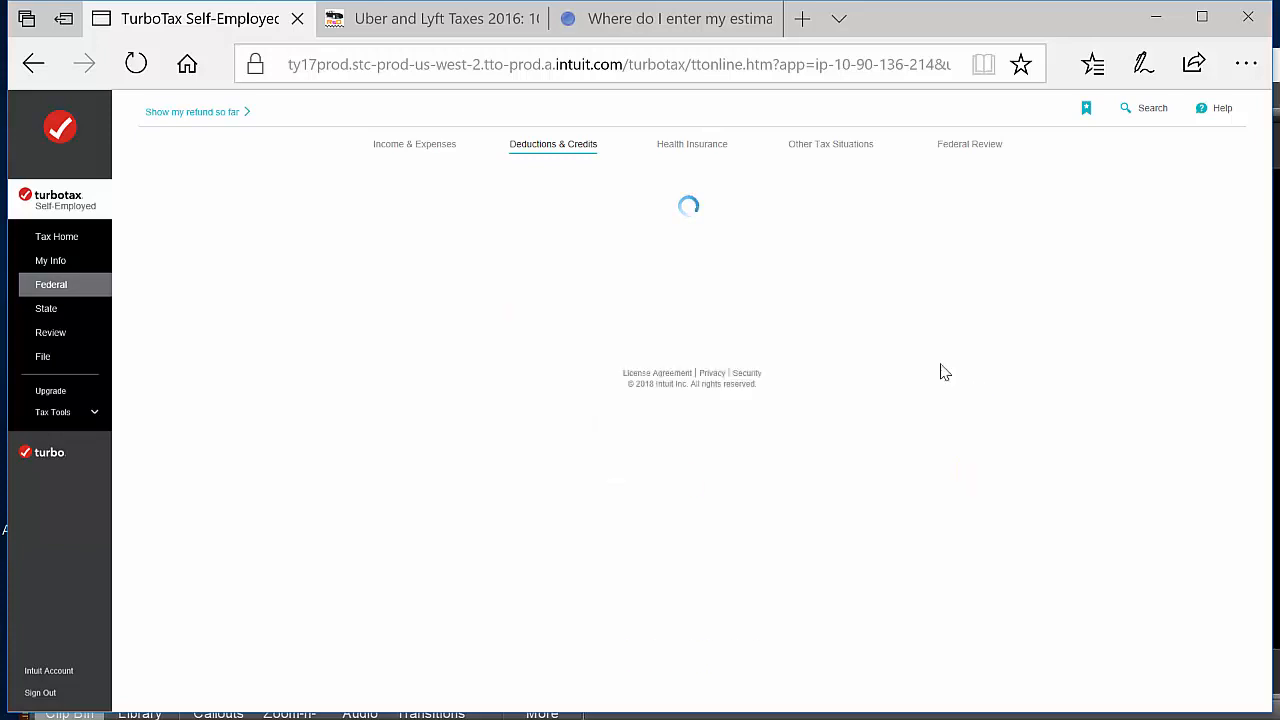
pyautogui.click(895, 485)
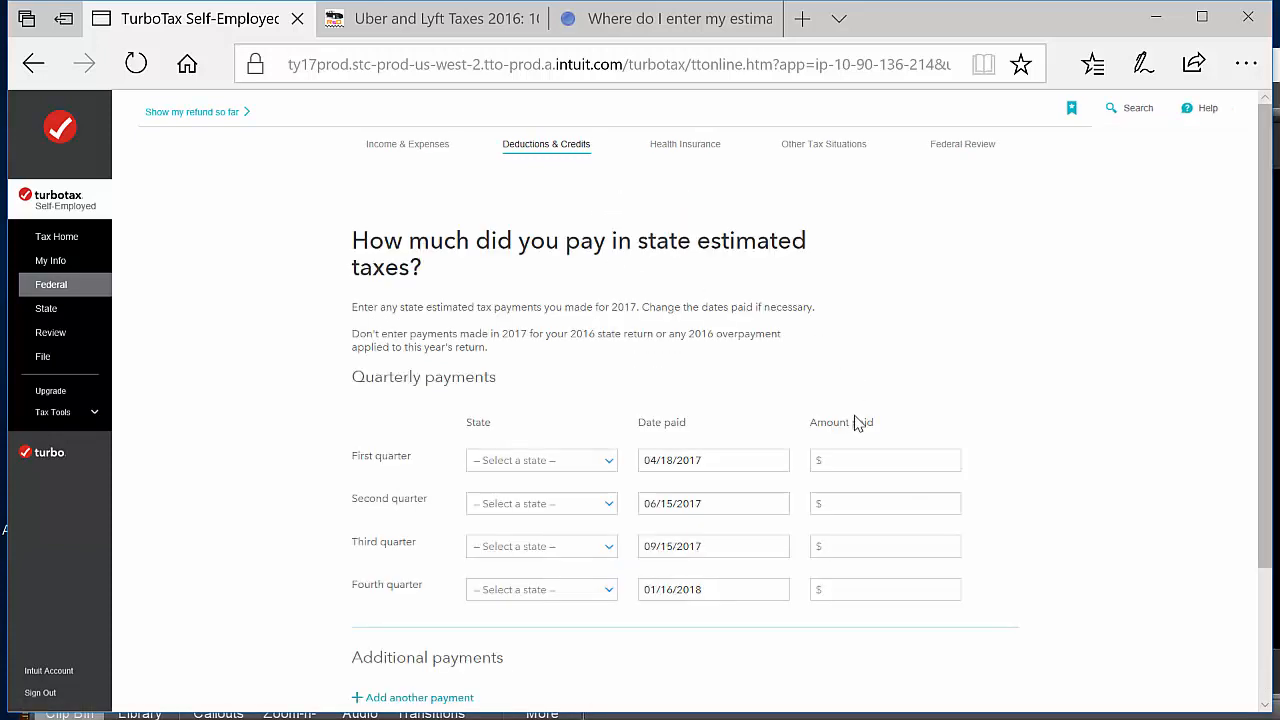
# Enter $35 as the amount paid for each of the four 2017 state quarterly payments, keeping the listed dates
pyautogui.click(883, 460)
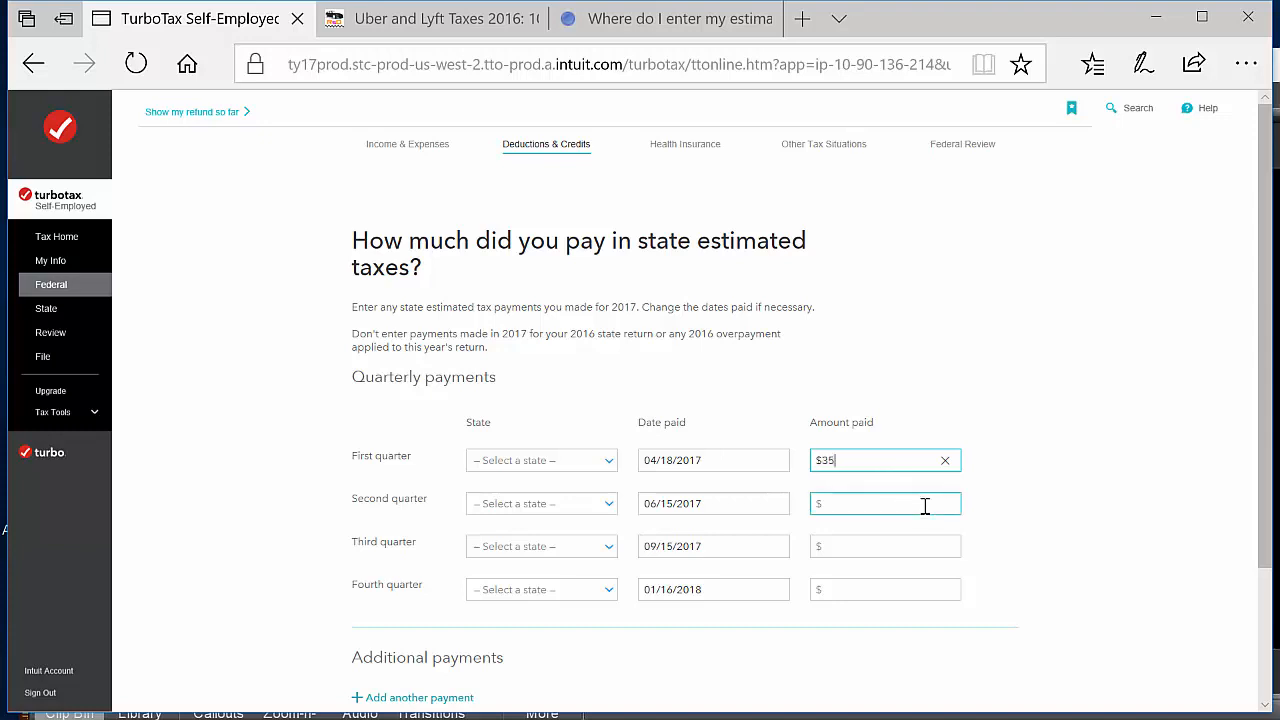
pyautogui.click(884, 503)
pyautogui.write('35')
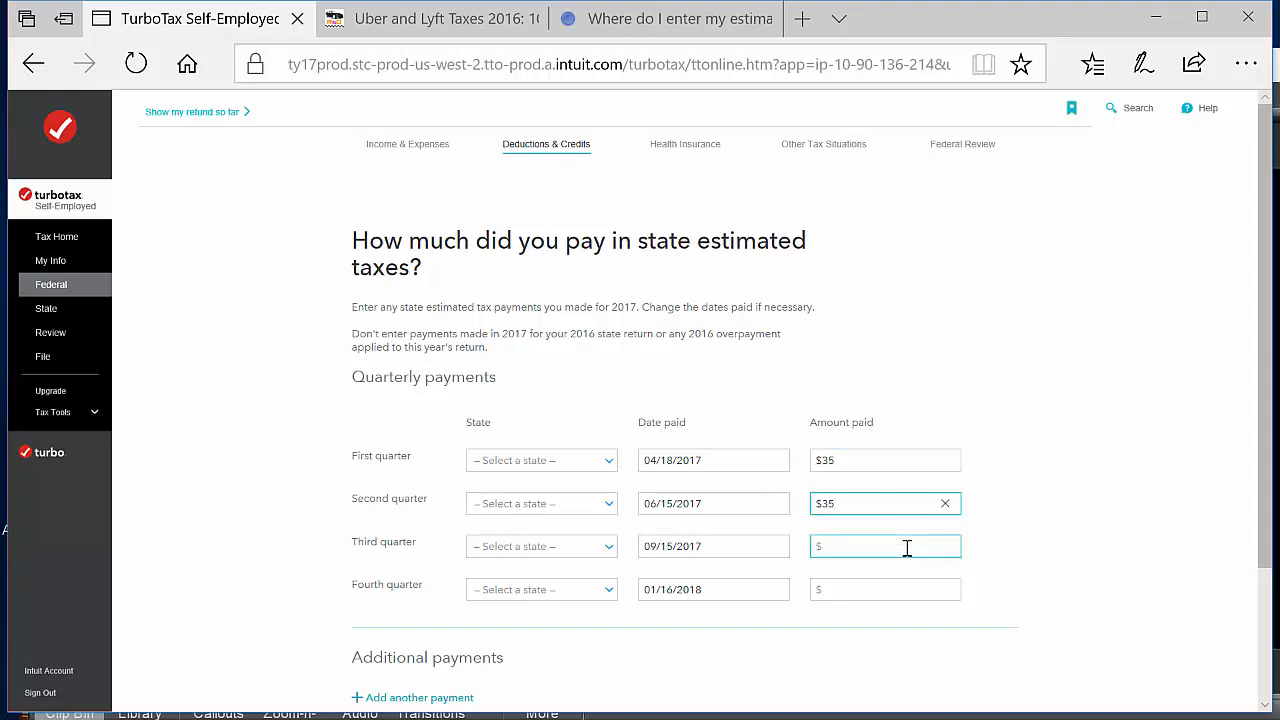
pyautogui.click(907, 547)
pyautogui.write('35')
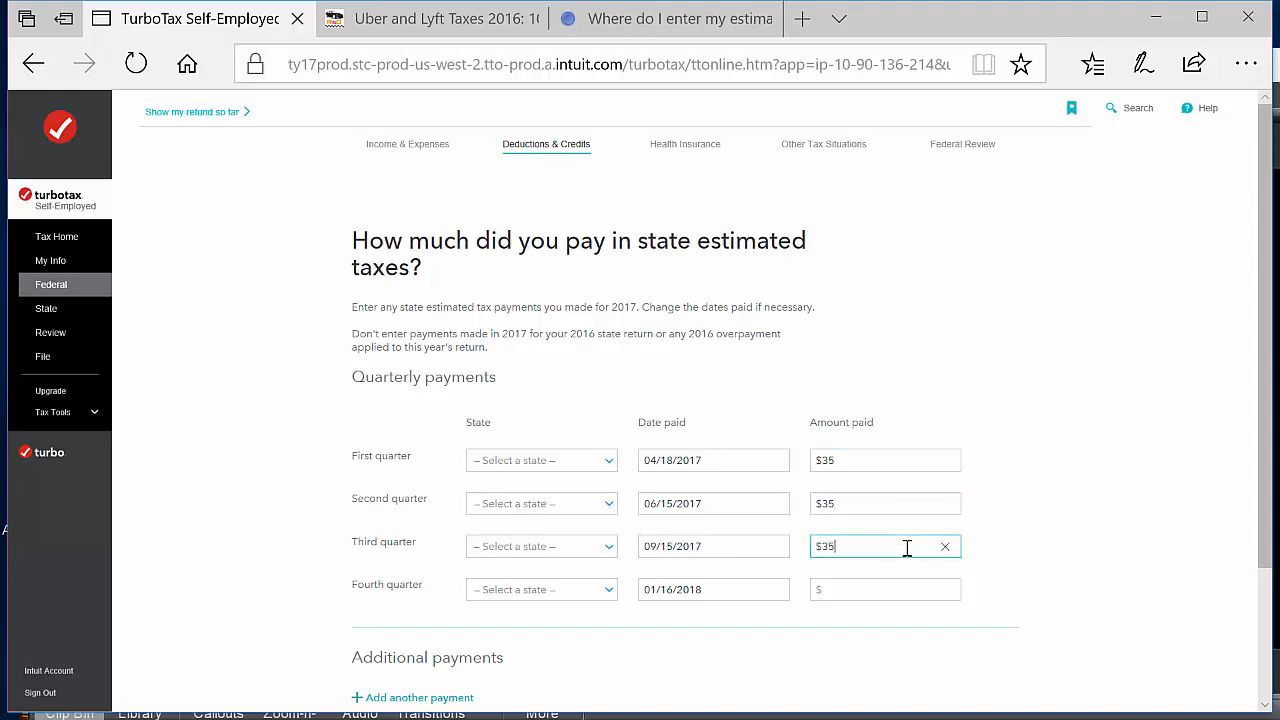
pyautogui.click(869, 589)
pyautogui.write('35')
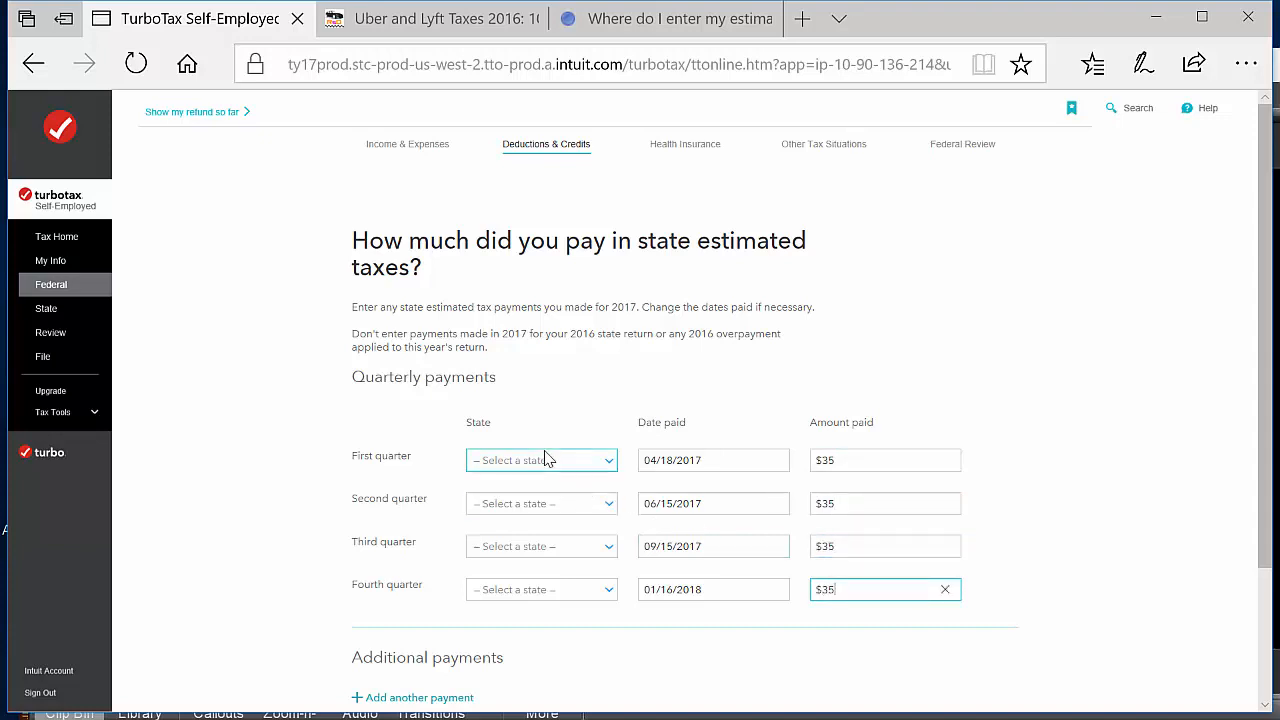
# Choose Massachusetts as the state for all four quarterly payments and submit the state estimated payments
pyautogui.click(571, 466)
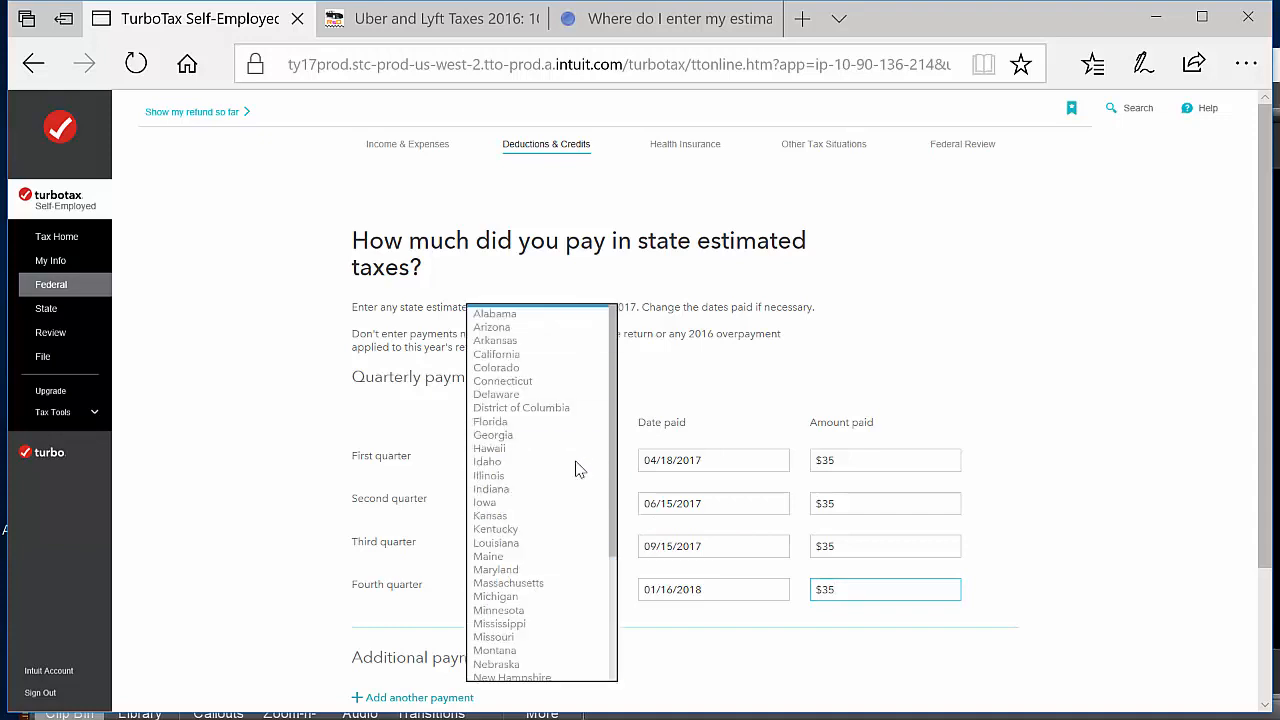
pyautogui.click(565, 584)
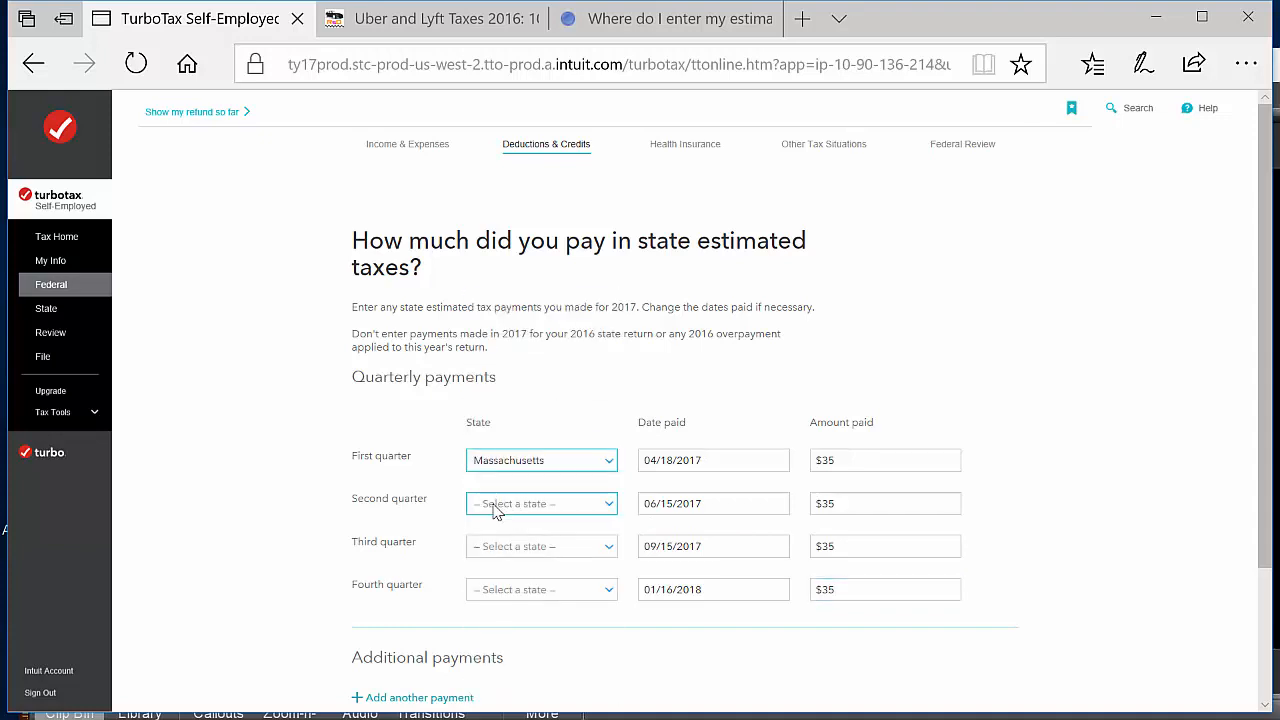
pyautogui.click(498, 506)
pyautogui.click(549, 588)
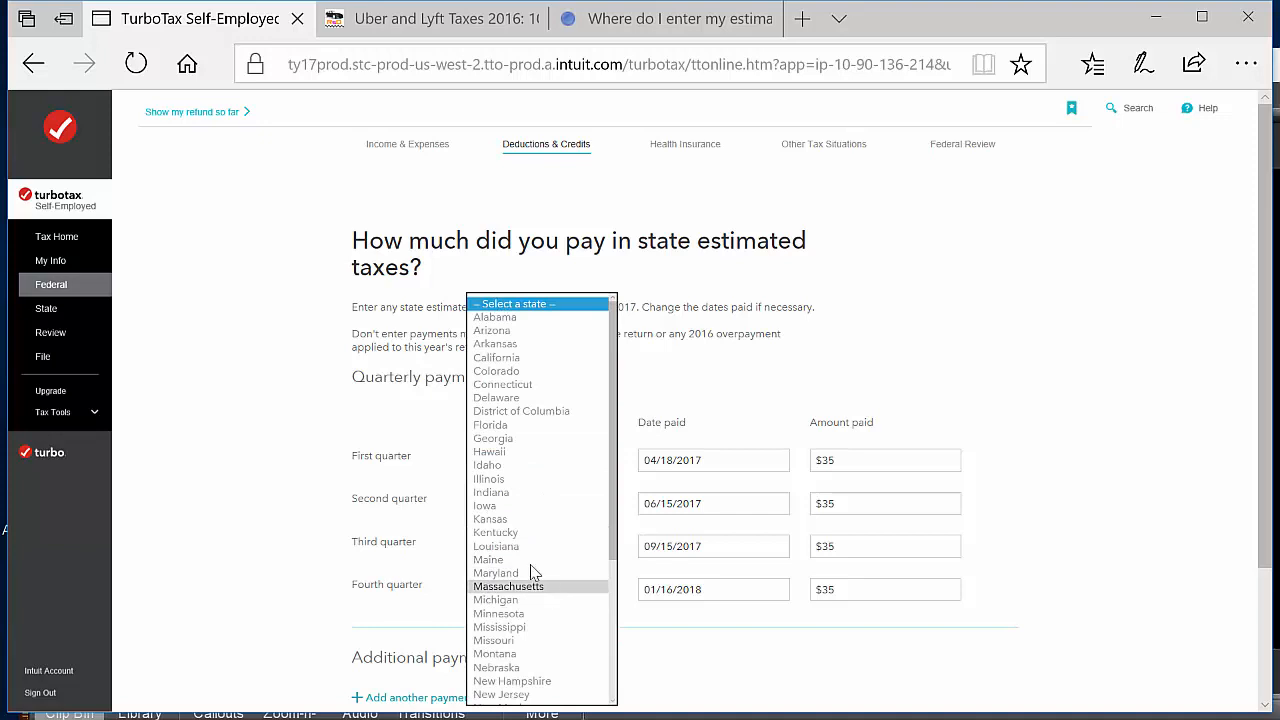
pyautogui.click(561, 547)
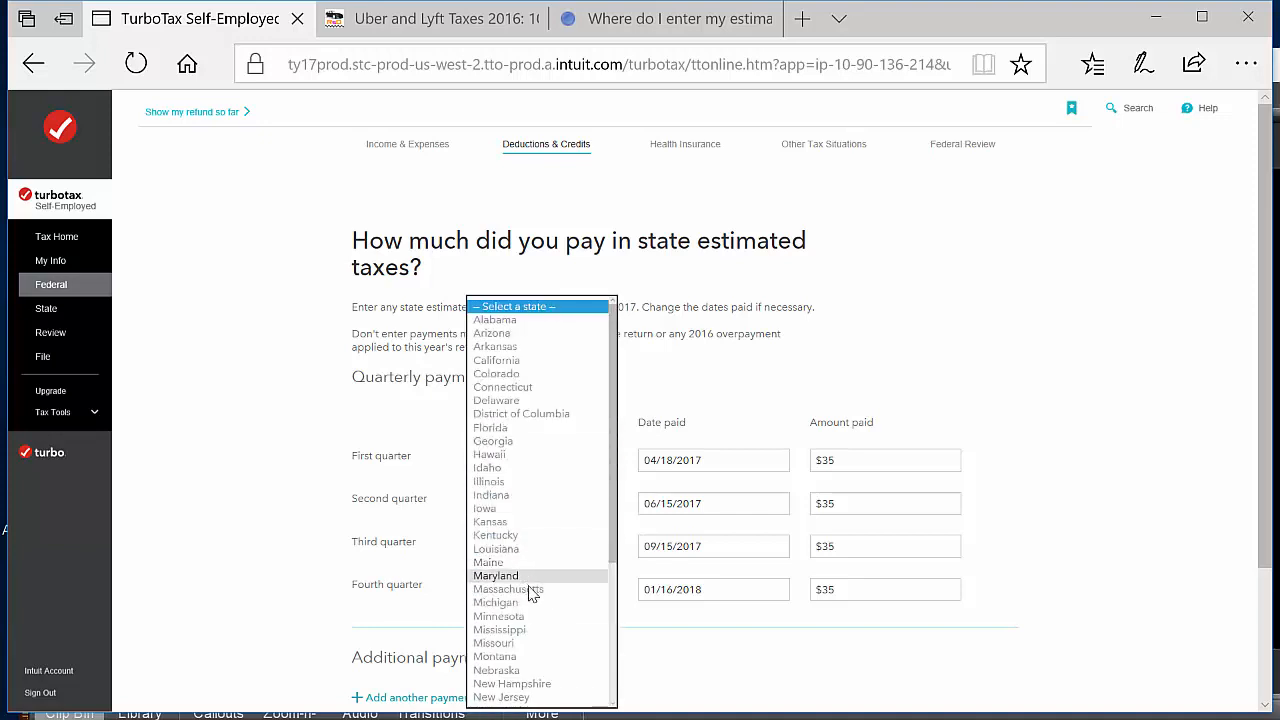
pyautogui.click(538, 590)
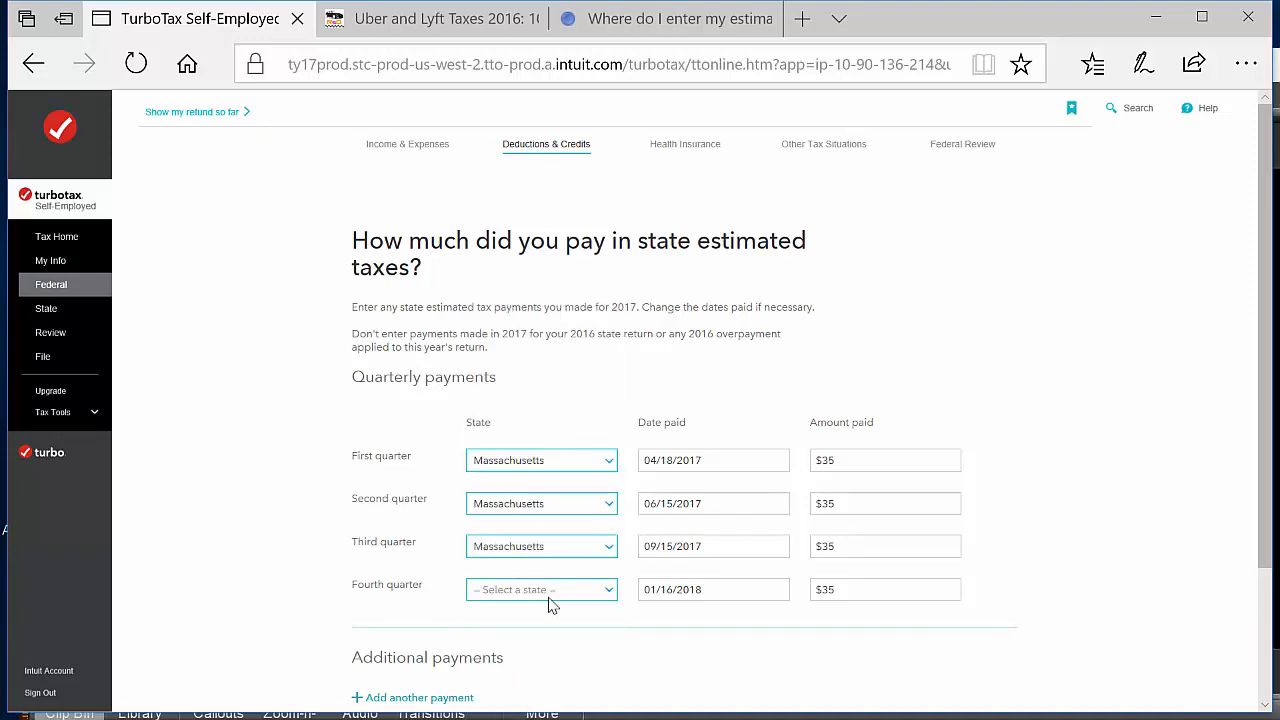
pyautogui.click(549, 600)
pyautogui.click(524, 592)
pyautogui.scroll(-2, 1075, 505)
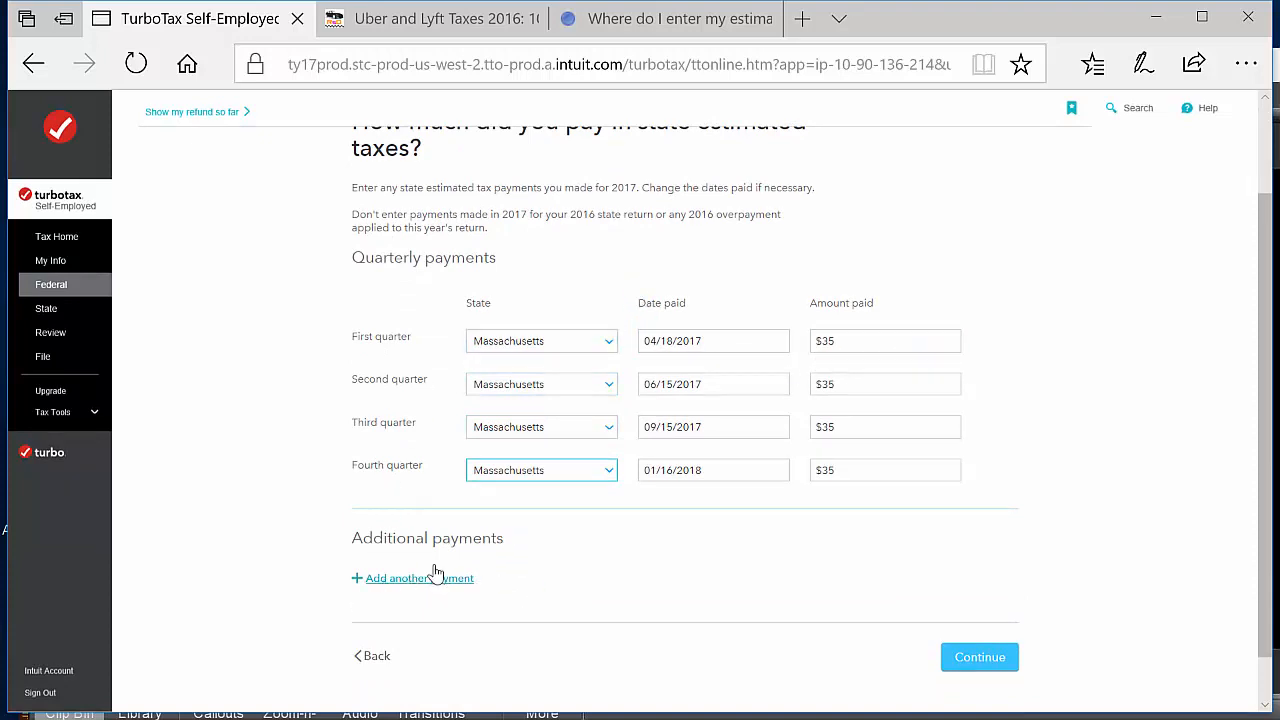
pyautogui.click(976, 661)
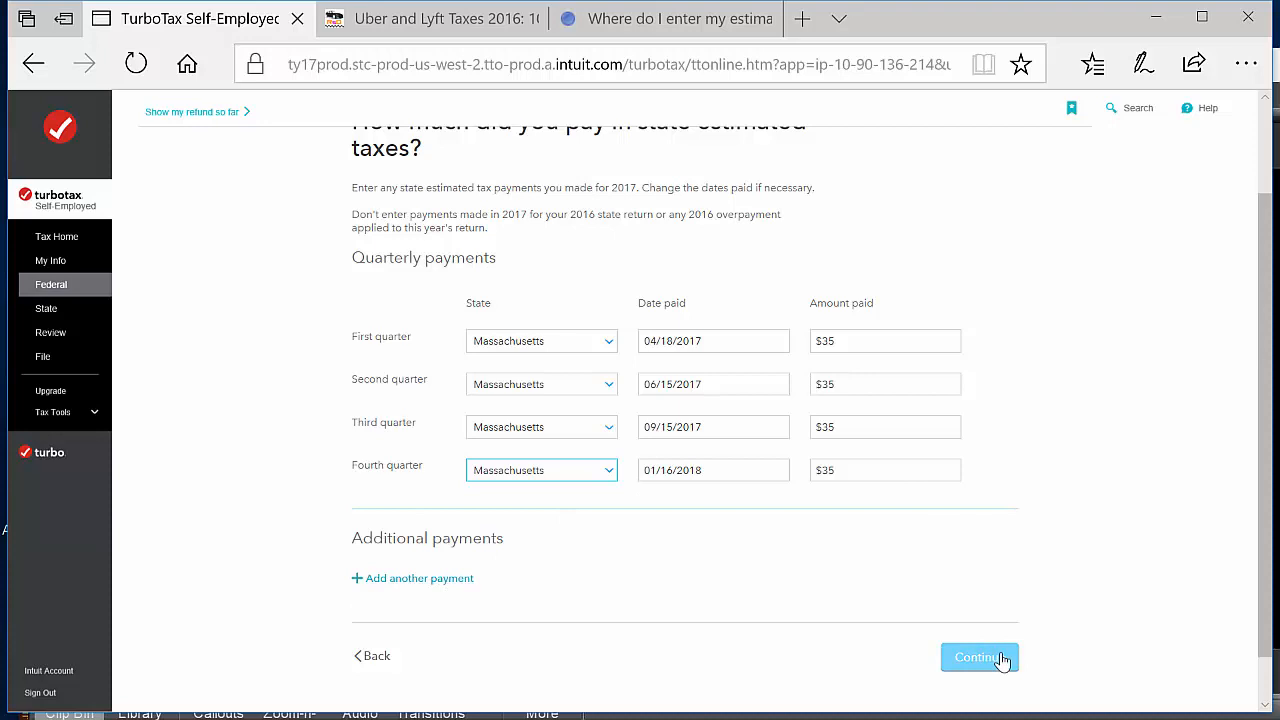
pyautogui.click(1000, 659)
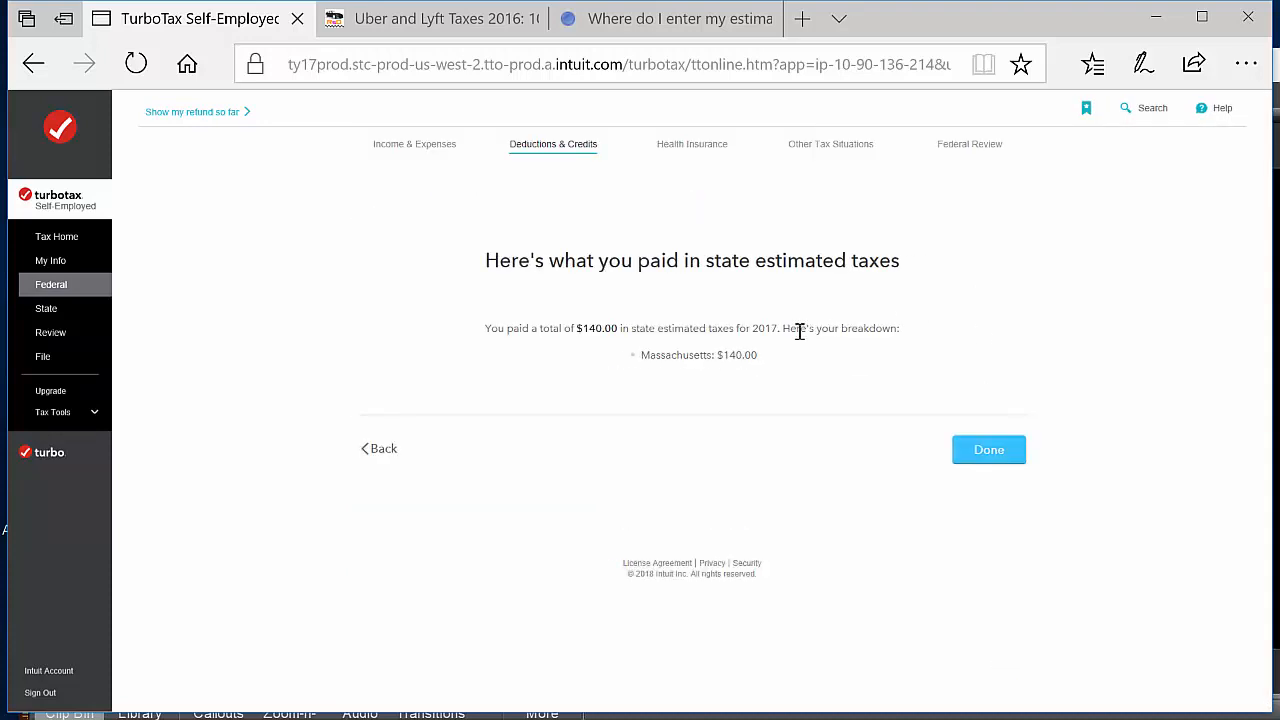
# Finish the estimated tax payments section to return to the tax breaks overview and show the refund so far
pyautogui.click(997, 462)
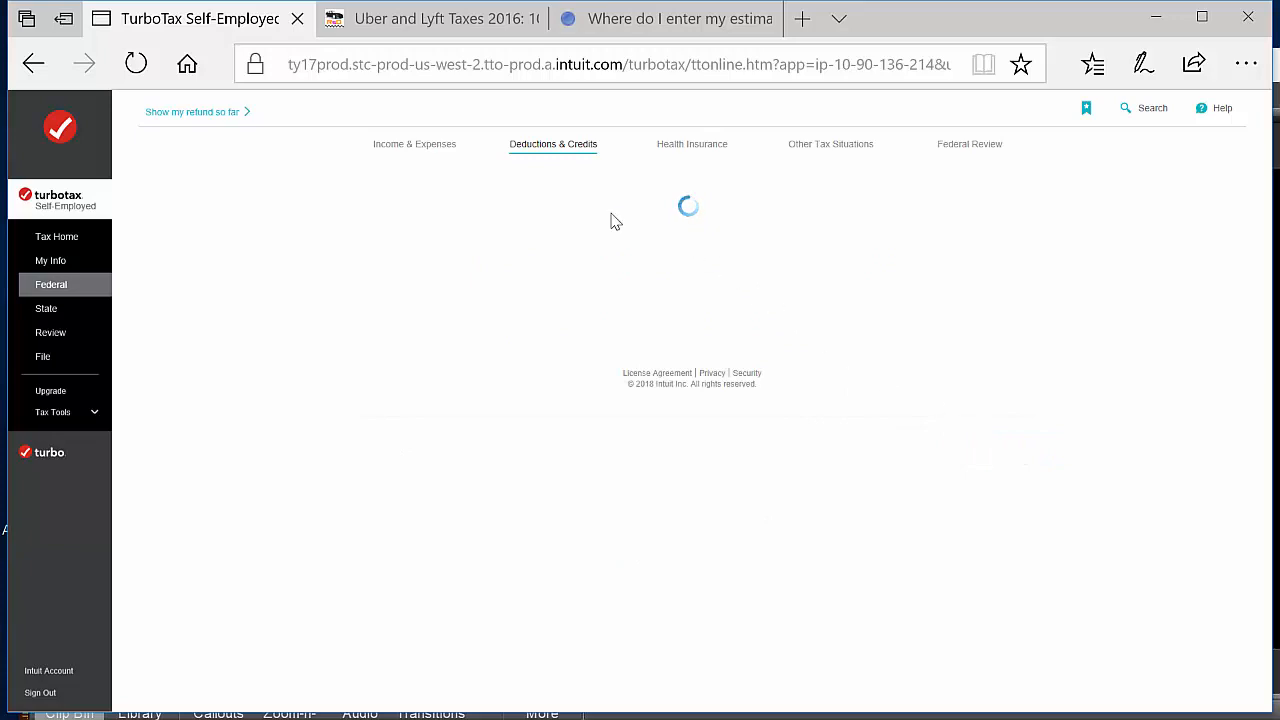
pyautogui.click(1006, 591)
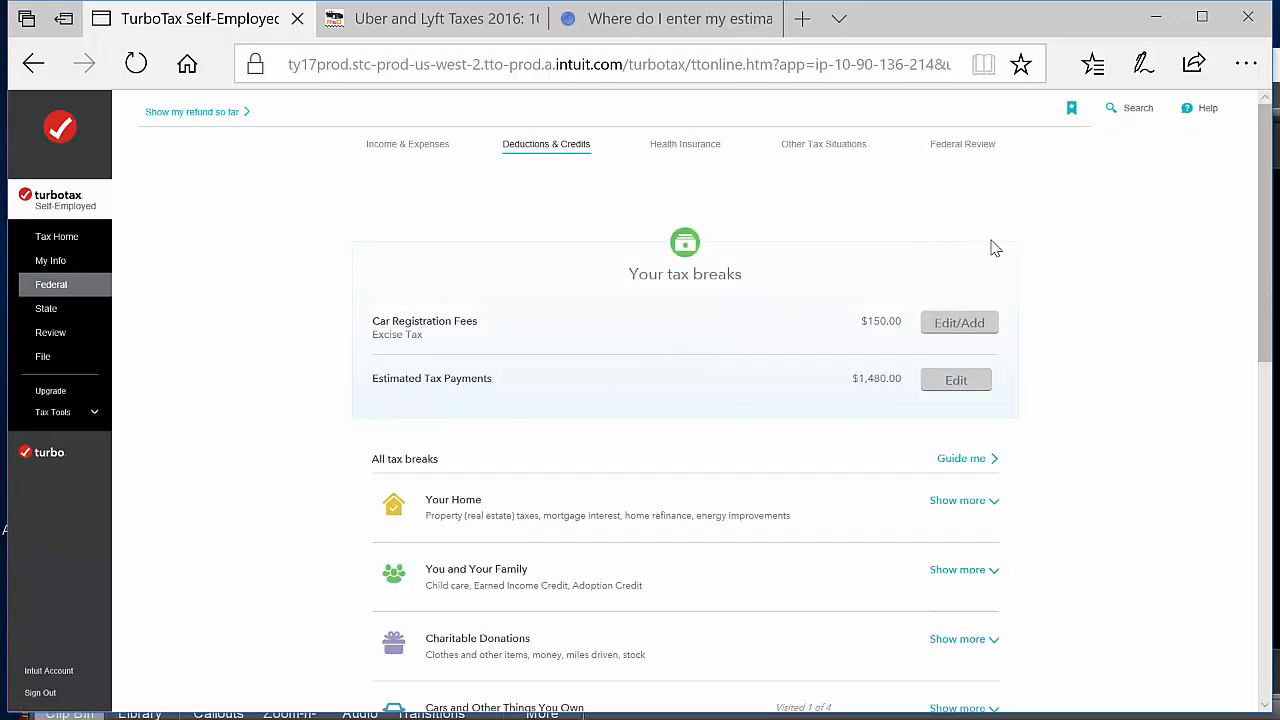
pyautogui.click(207, 113)
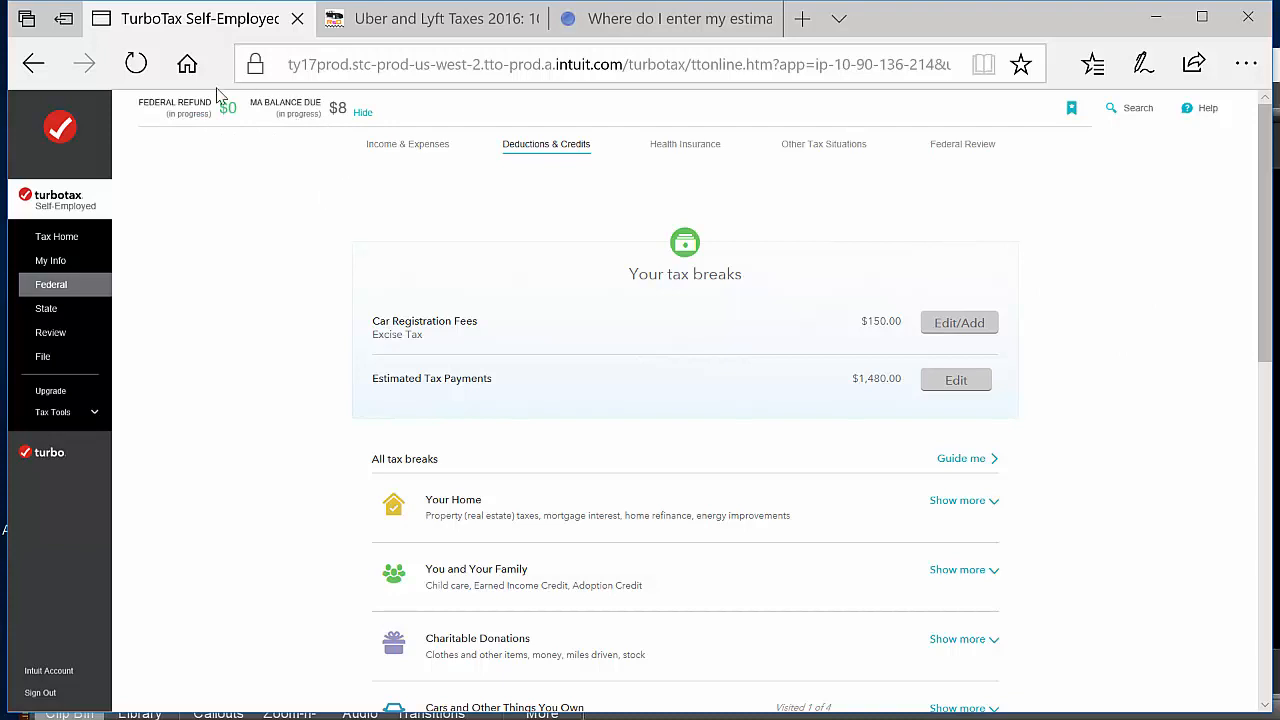